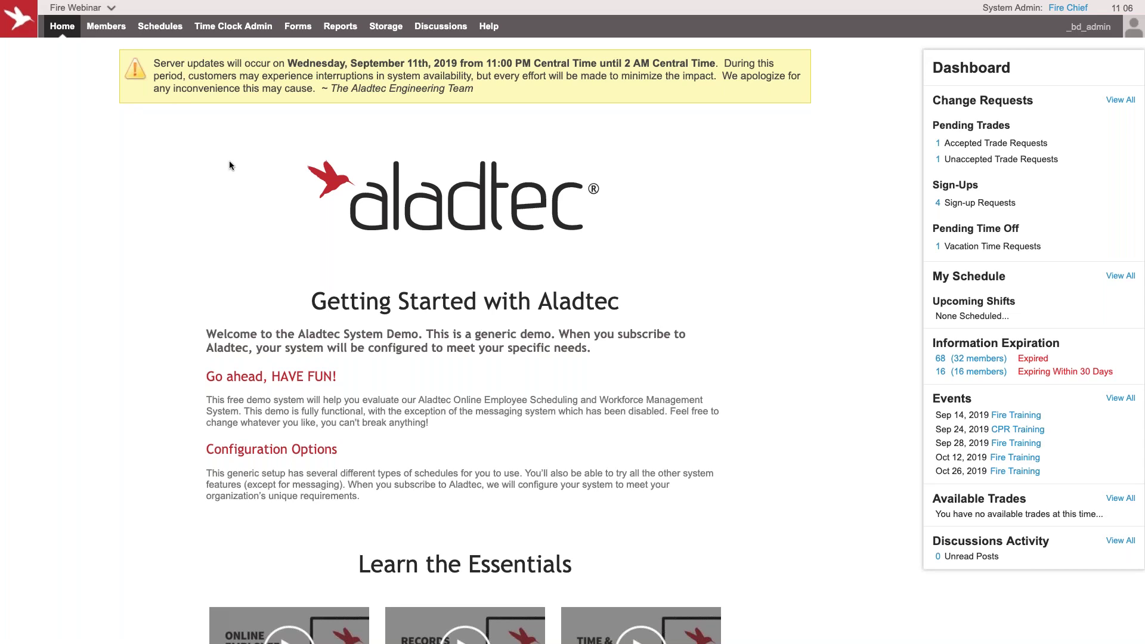
Look through the home page's getting-started text, Learn the Essentials videos and dashboard.
{"action": "scroll", "coordinate": [478, 288], "scroll_direction": "down", "scroll_amount": 2}
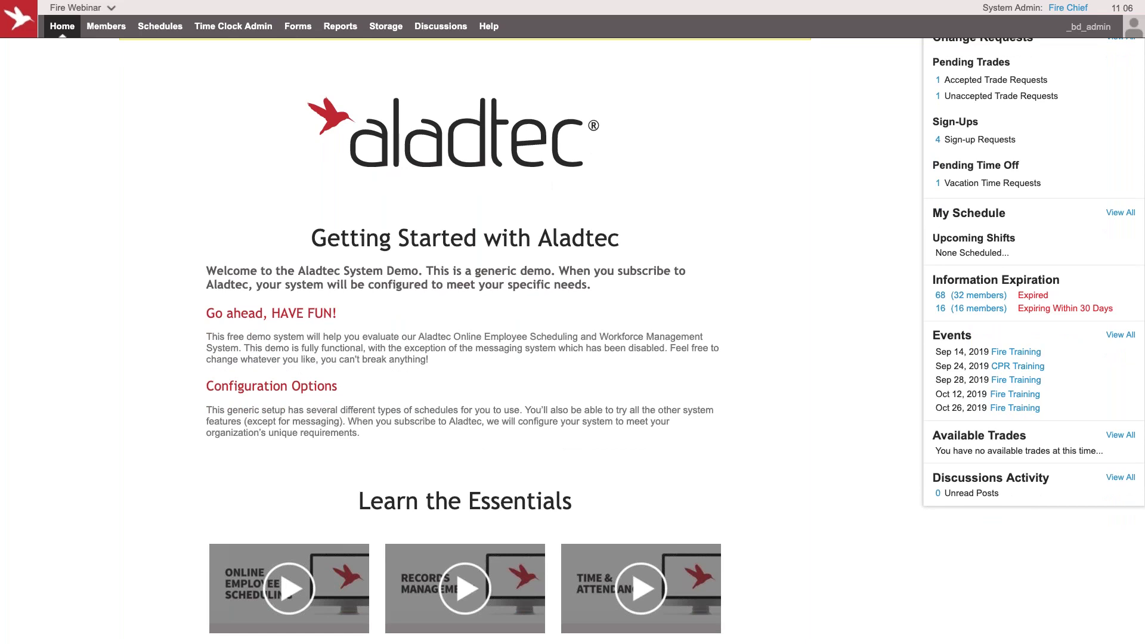
{"action": "scroll", "coordinate": [478, 288], "scroll_direction": "down", "scroll_amount": 6}
{"action": "scroll", "coordinate": [478, 288], "scroll_direction": "down", "scroll_amount": 5}
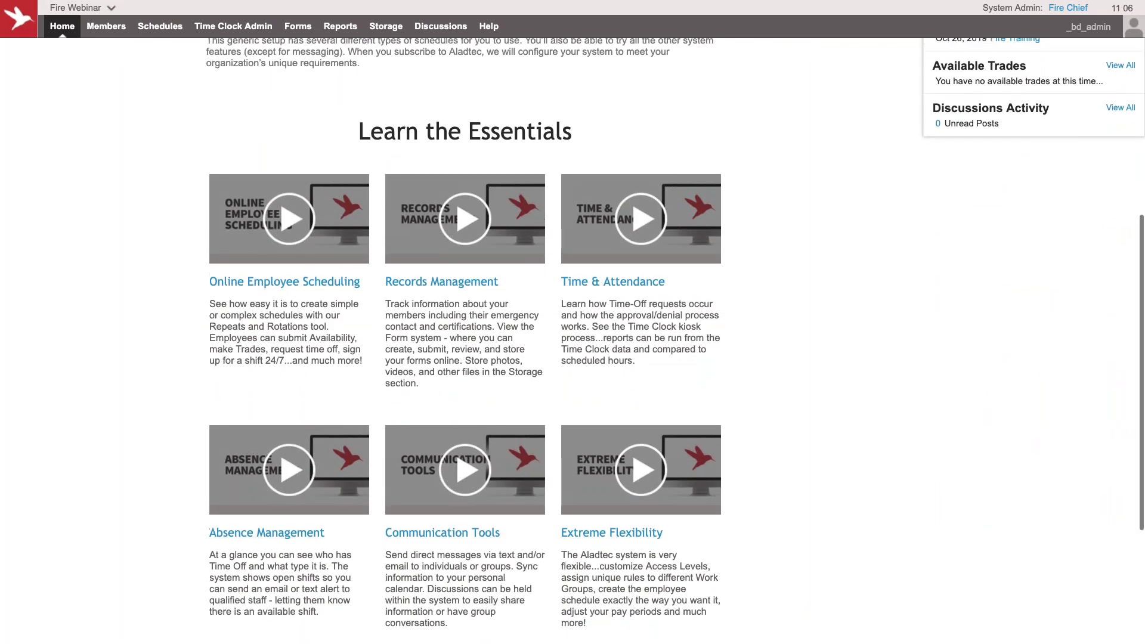
{"action": "scroll", "coordinate": [478, 288], "scroll_direction": "up", "scroll_amount": 9}
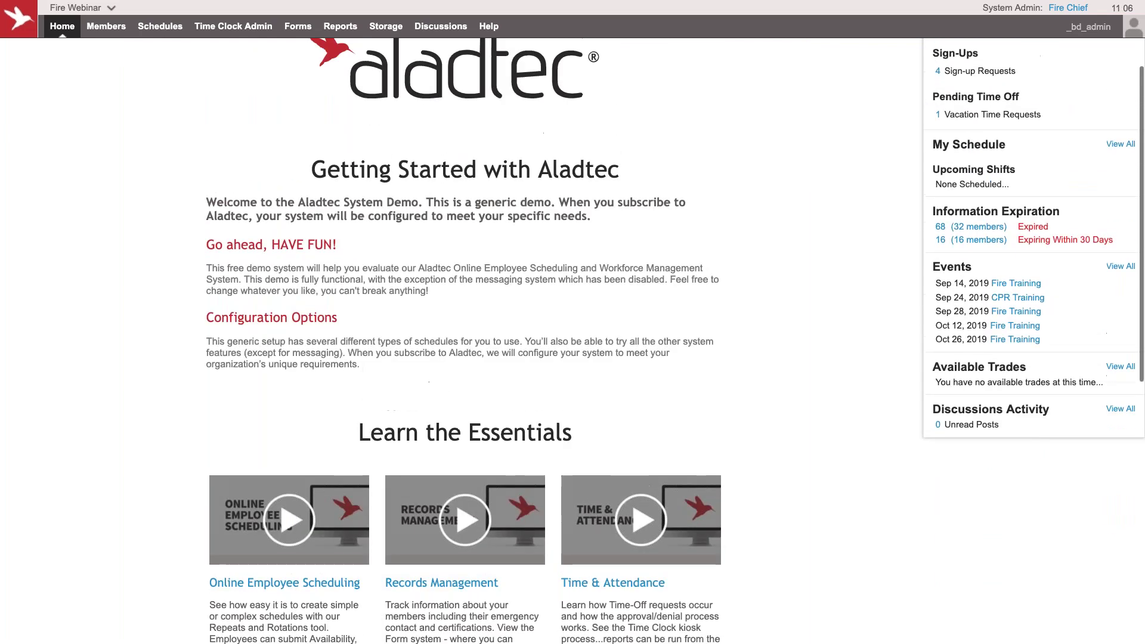
{"action": "scroll", "coordinate": [426, 167], "scroll_direction": "up", "scroll_amount": 3}
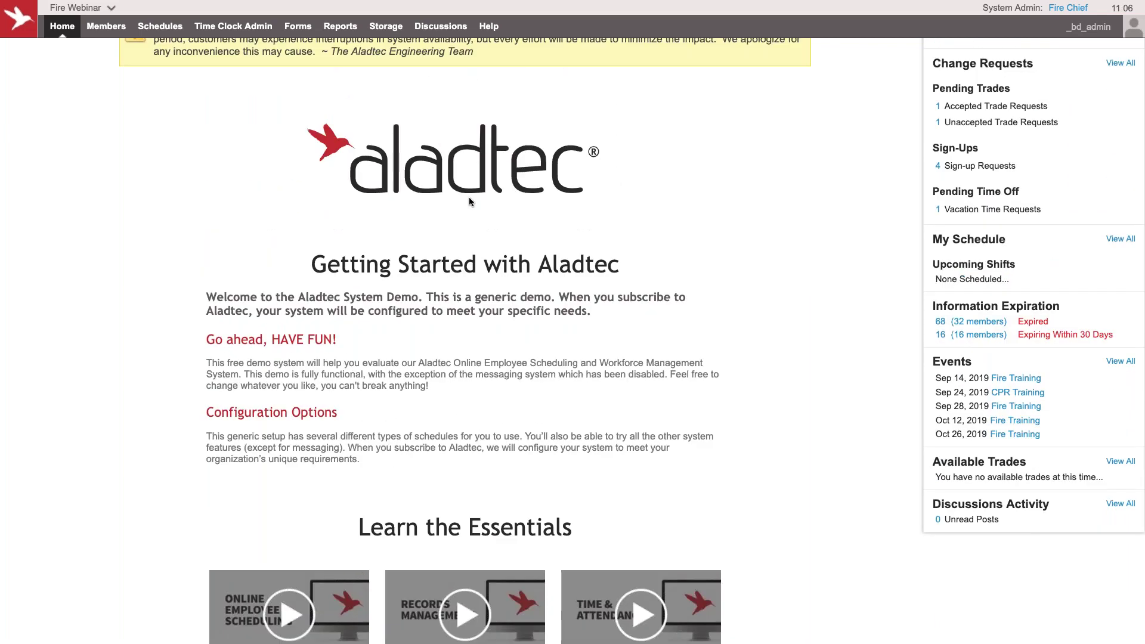
{"action": "scroll", "coordinate": [469, 197], "scroll_direction": "down", "scroll_amount": 1}
{"action": "scroll", "coordinate": [465, 334], "scroll_direction": "down", "scroll_amount": 9}
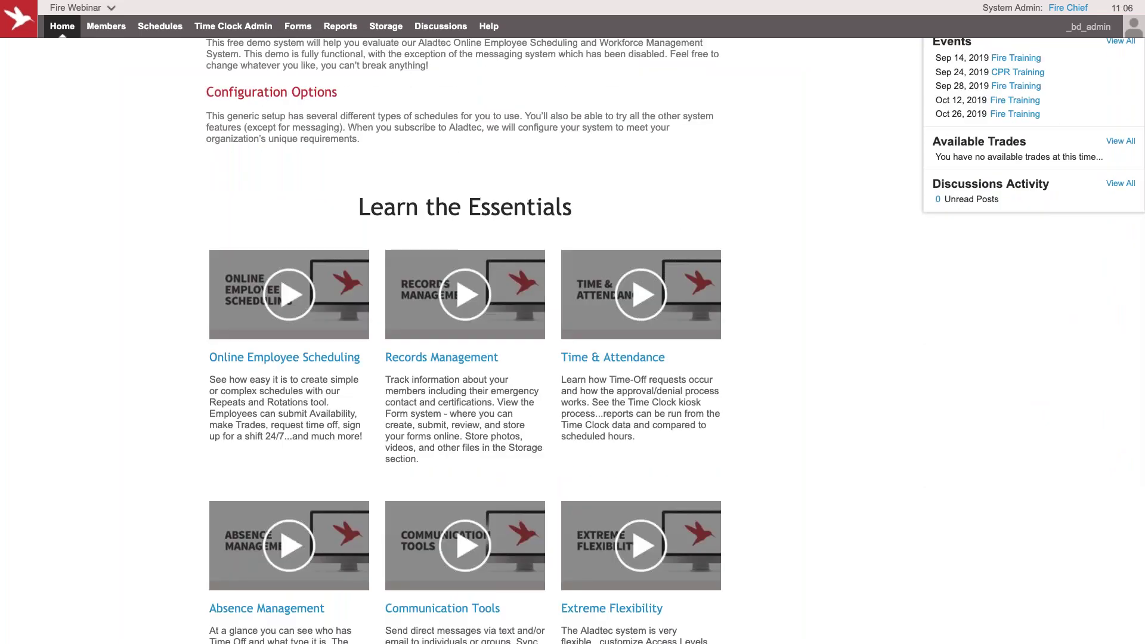
{"action": "scroll", "coordinate": [872, 421], "scroll_direction": "up", "scroll_amount": 2}
{"action": "scroll", "coordinate": [872, 421], "scroll_direction": "up", "scroll_amount": 8}
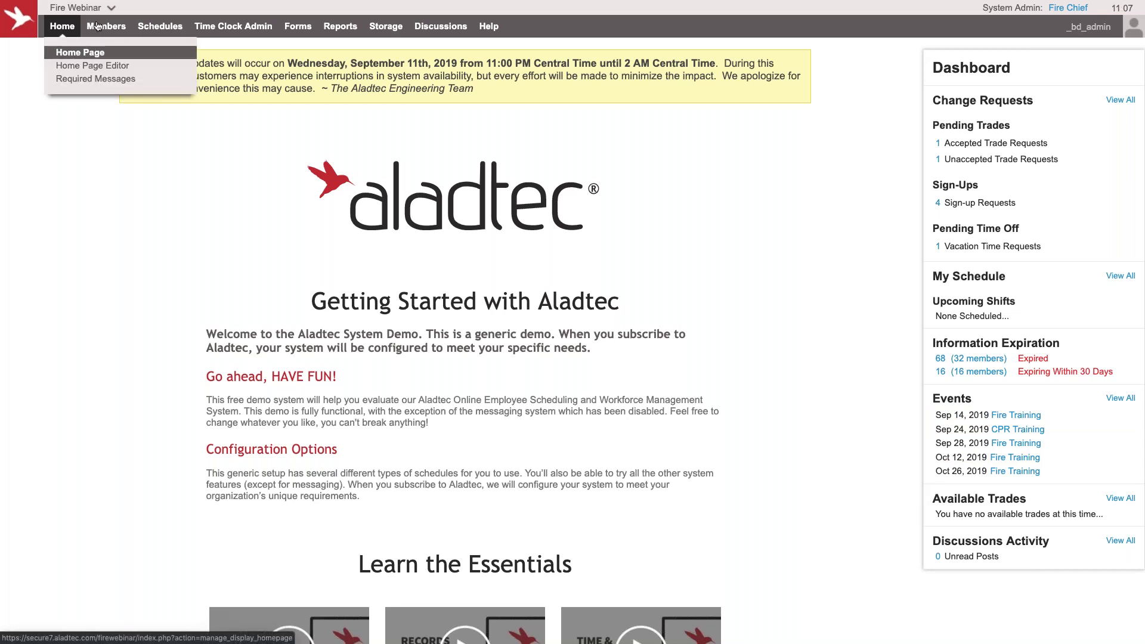
Open the Member Database and review its member information, general information and certification columns.
{"action": "mouse_move", "coordinate": [107, 27]}
{"action": "left_click", "coordinate": [110, 52]}
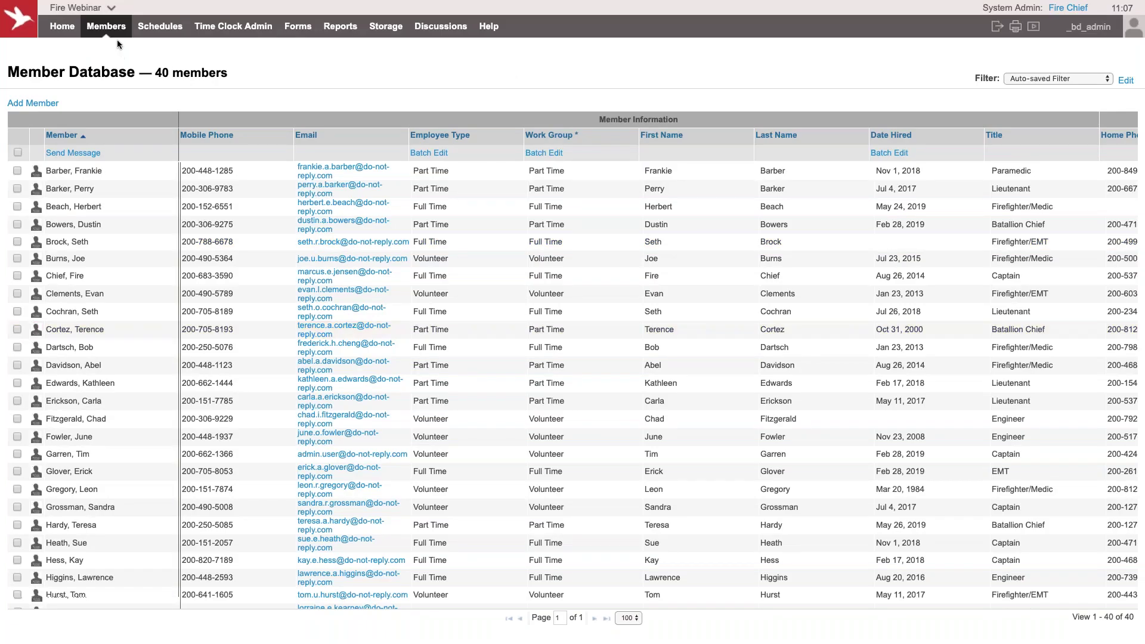
{"action": "mouse_move", "coordinate": [115, 35]}
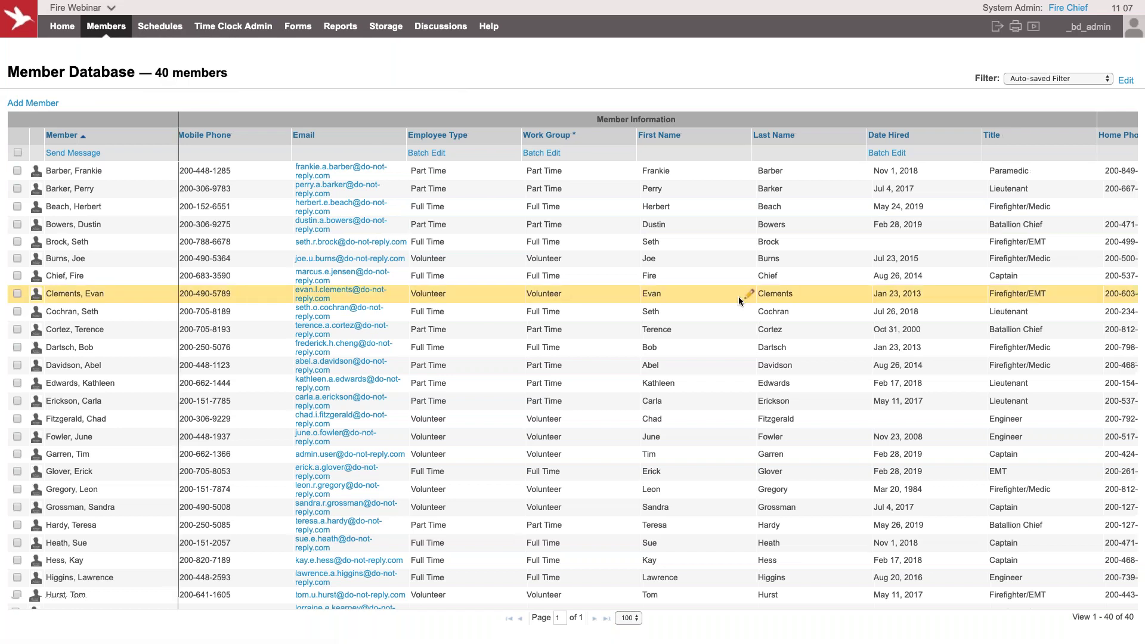
{"action": "scroll", "coordinate": [738, 296], "scroll_direction": "right", "scroll_amount": 6}
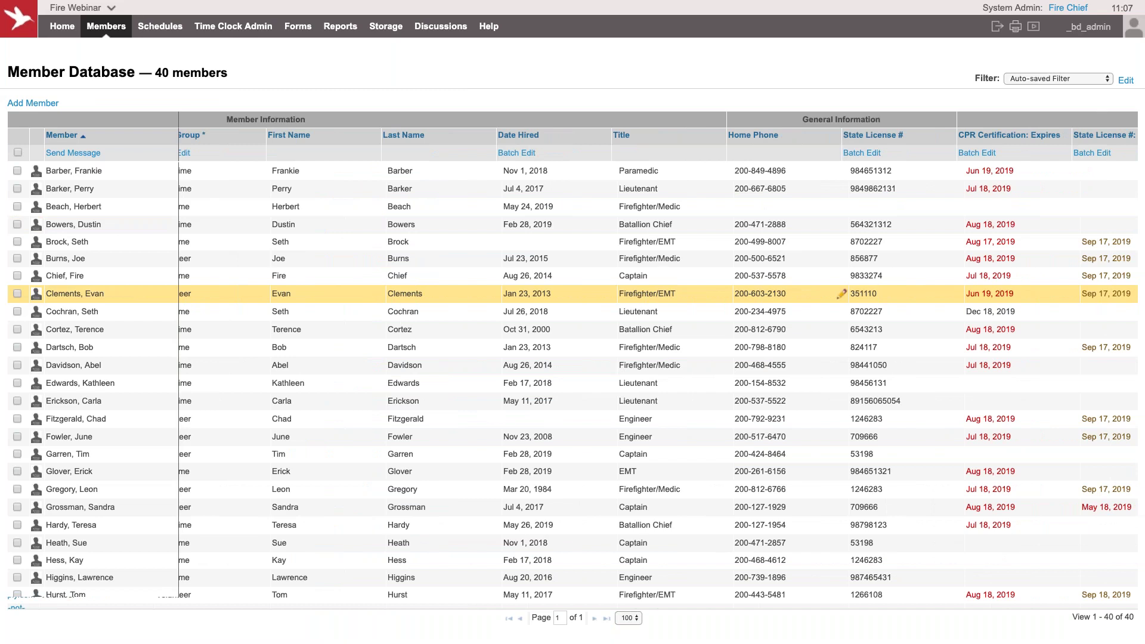
{"action": "scroll", "coordinate": [656, 296], "scroll_direction": "right", "scroll_amount": 5}
{"action": "scroll", "coordinate": [656, 296], "scroll_direction": "right", "scroll_amount": 5}
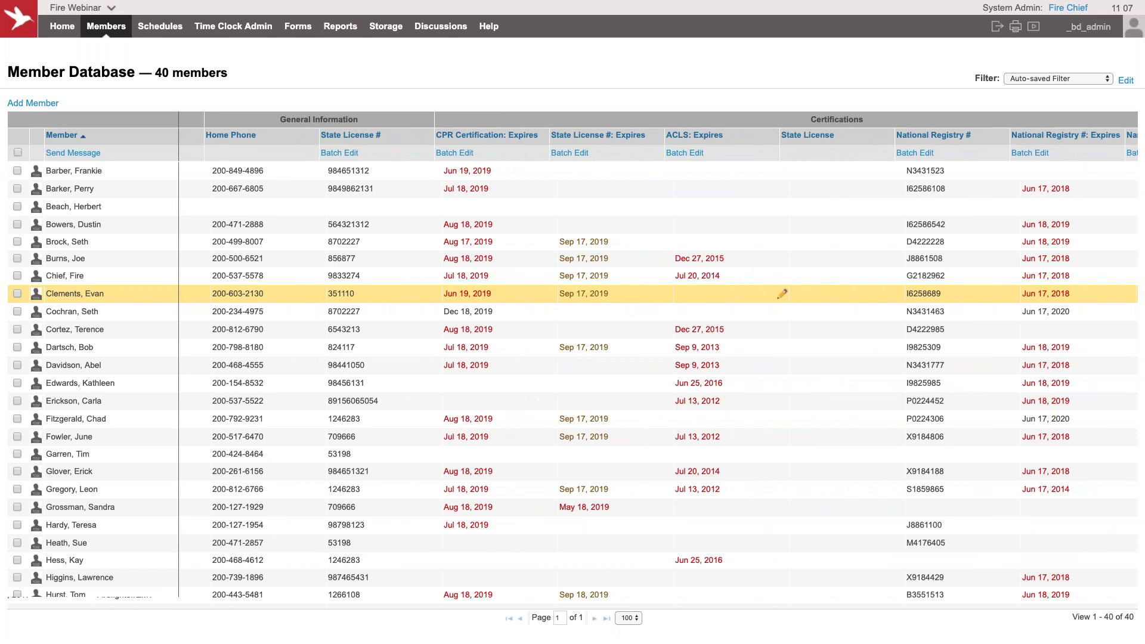
{"action": "scroll", "coordinate": [679, 296], "scroll_direction": "right", "scroll_amount": 4}
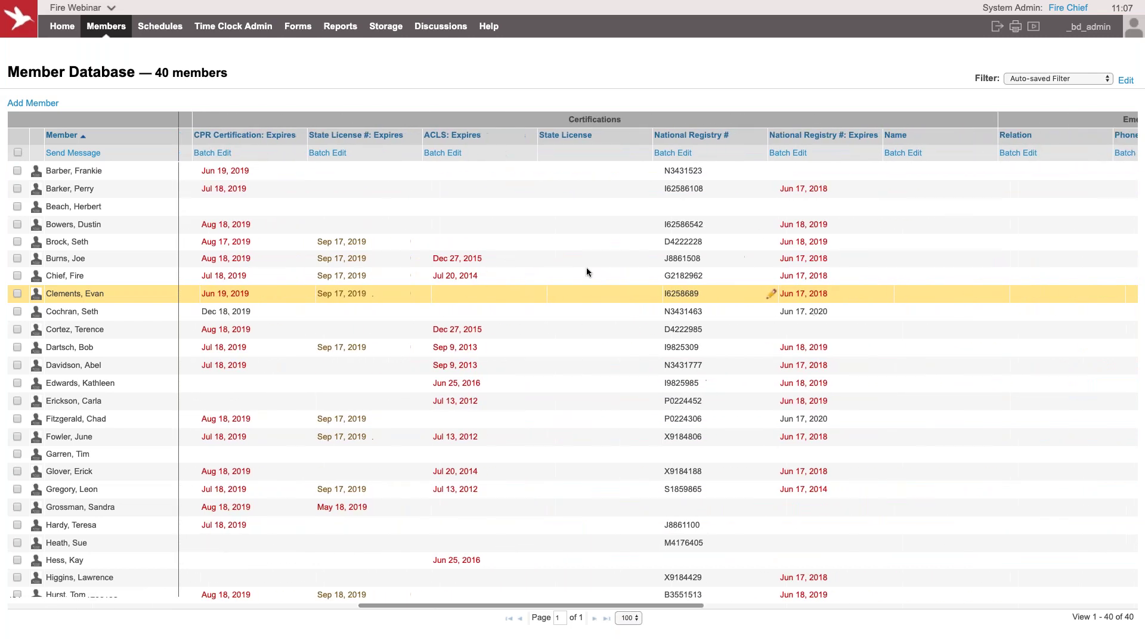
{"action": "scroll", "coordinate": [568, 274], "scroll_direction": "left", "scroll_amount": 6}
{"action": "scroll", "coordinate": [569, 279], "scroll_direction": "left", "scroll_amount": 11}
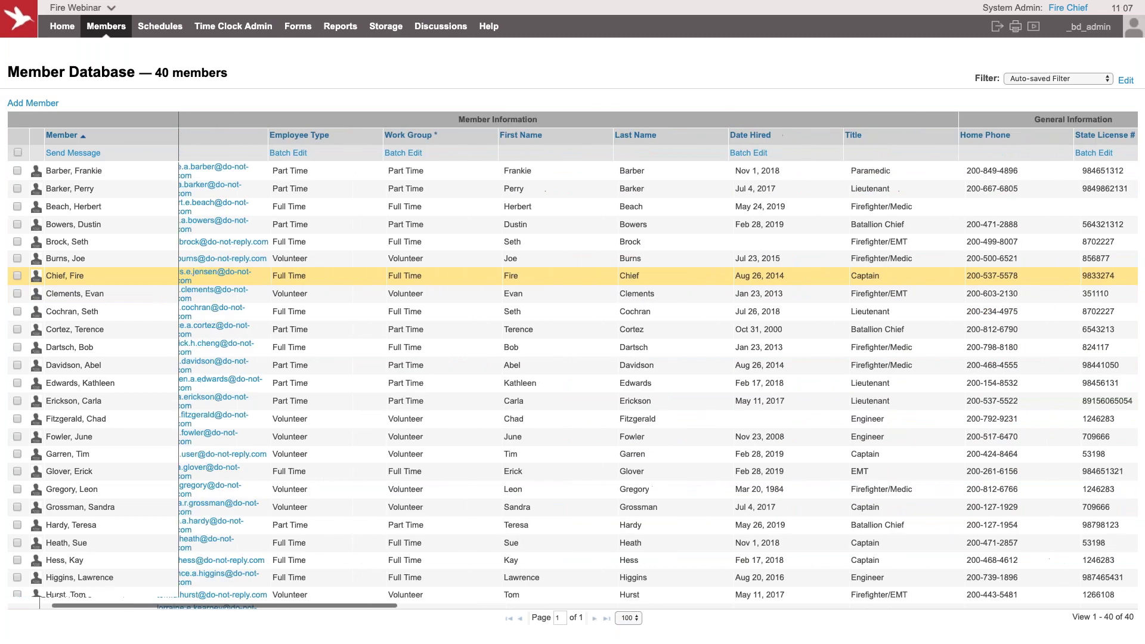
{"action": "scroll", "coordinate": [636, 276], "scroll_direction": "left", "scroll_amount": 3}
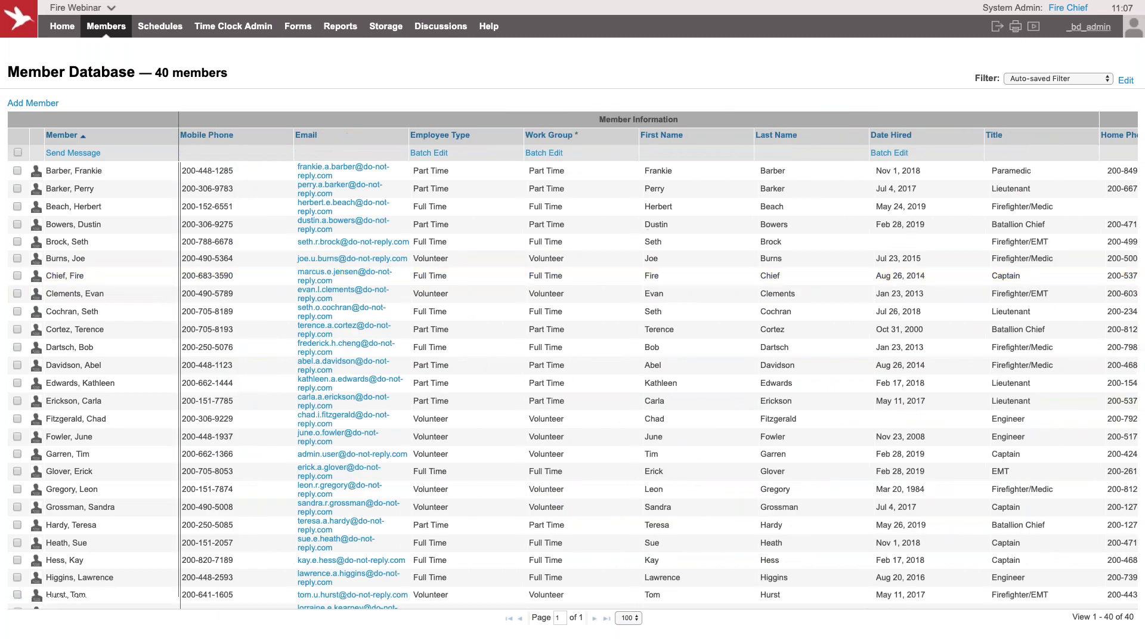
Open the inline editors for the fourth member's employee type and the third member's work group without changing them.
{"action": "left_click", "coordinate": [474, 227]}
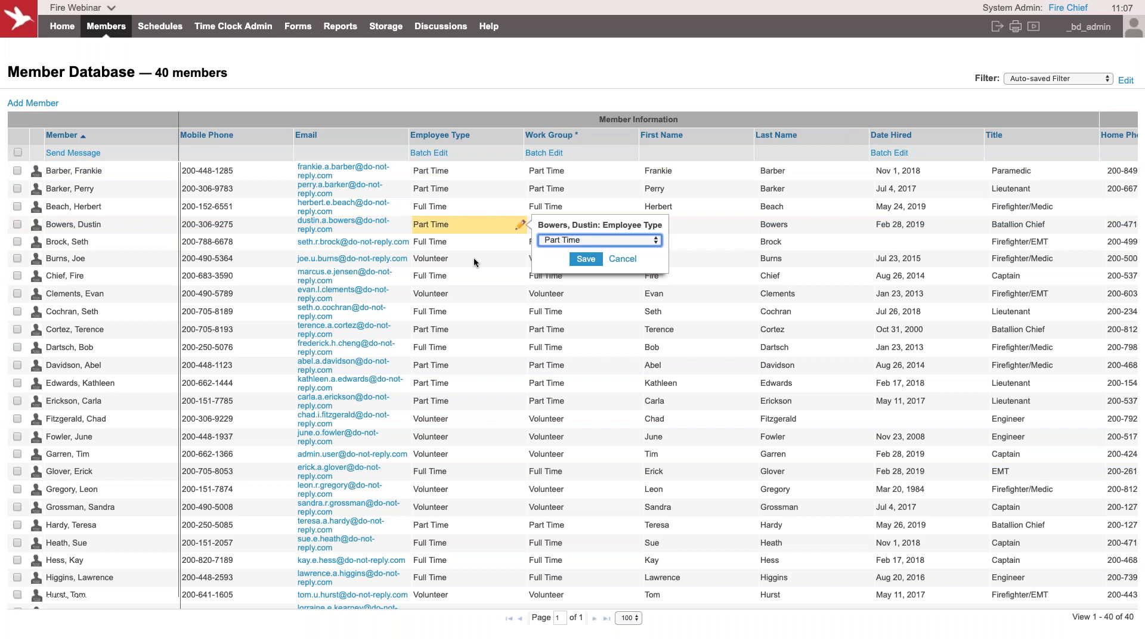
{"action": "left_click", "coordinate": [571, 209]}
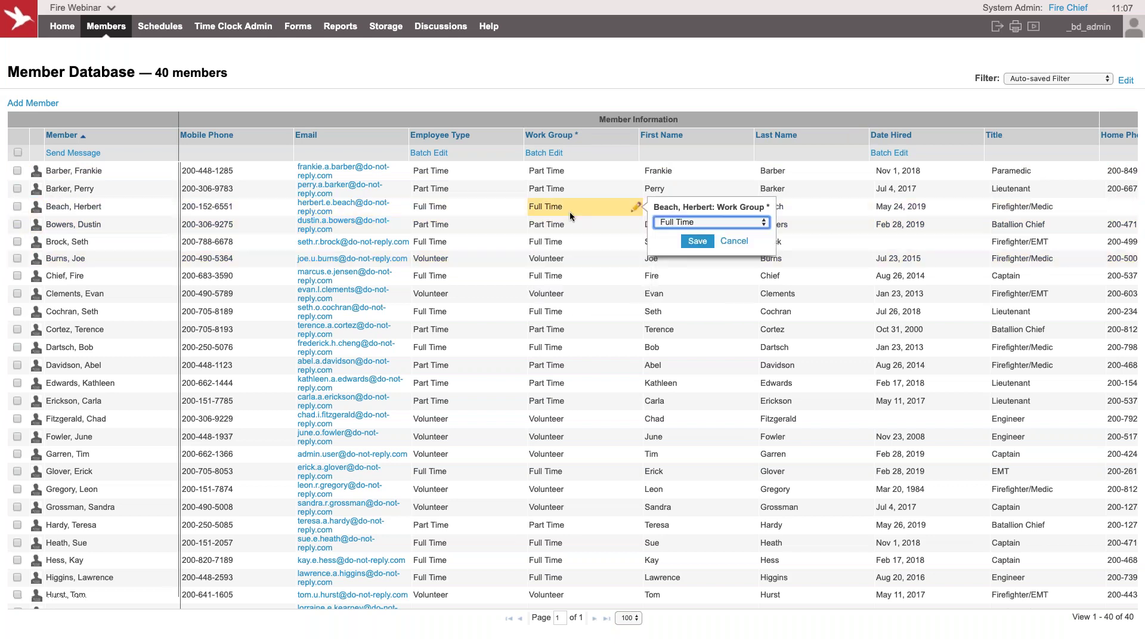
Sort the member list by Employee Type and look at its available columns and member filter options.
{"action": "left_click", "coordinate": [469, 138]}
{"action": "left_click", "coordinate": [1125, 81]}
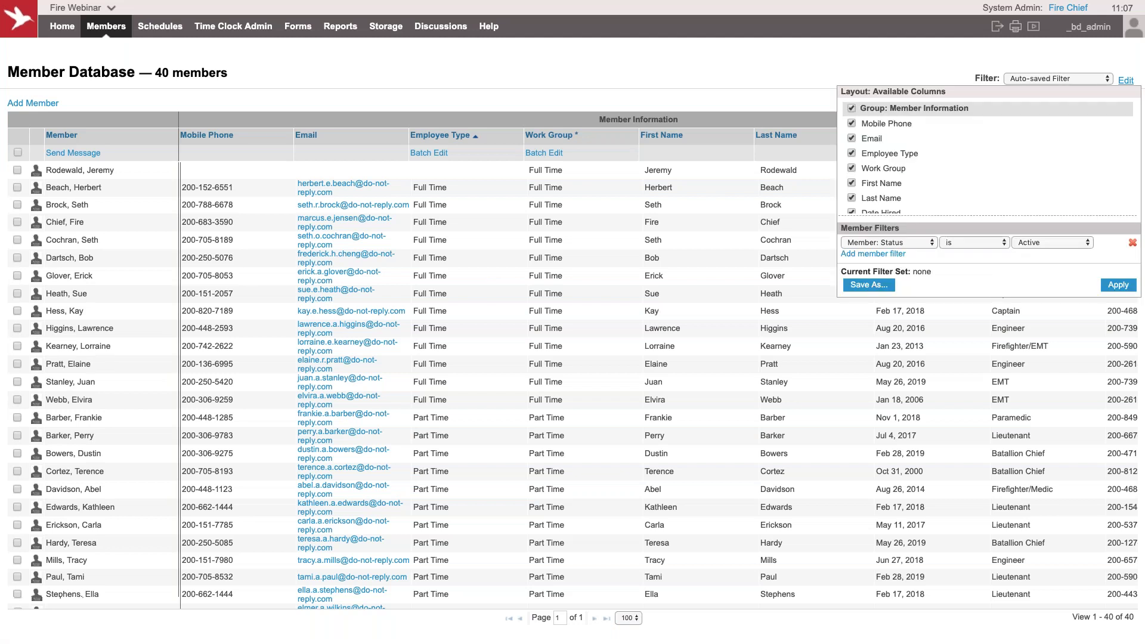
{"action": "left_click", "coordinate": [585, 62]}
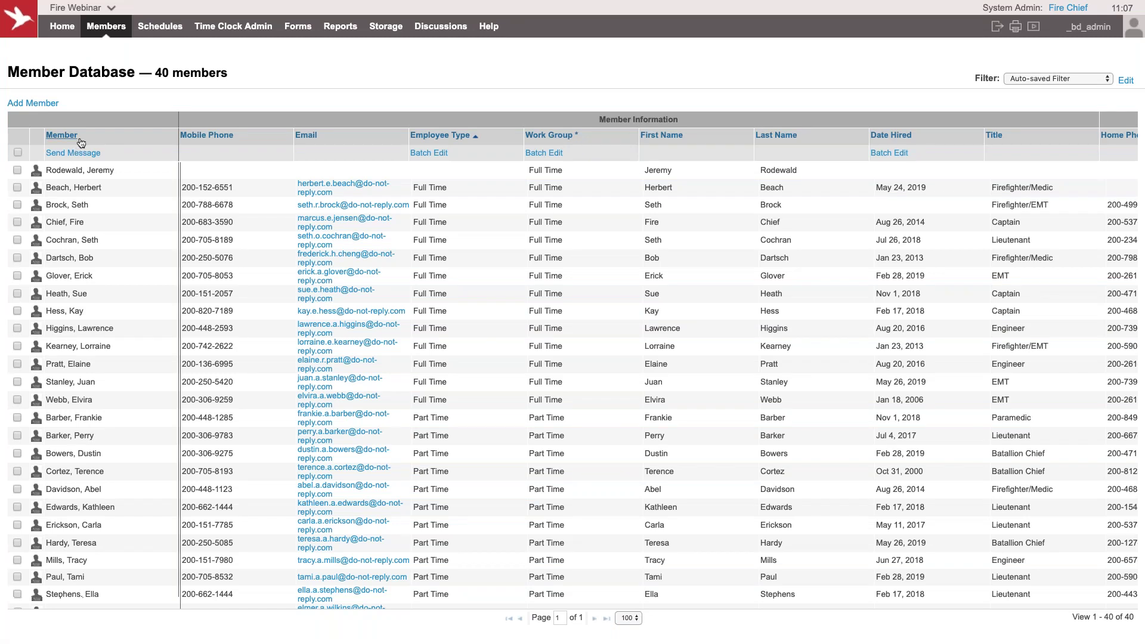
Sort the member list by member name and open the third listed member's record for editing.
{"action": "left_click", "coordinate": [61, 136]}
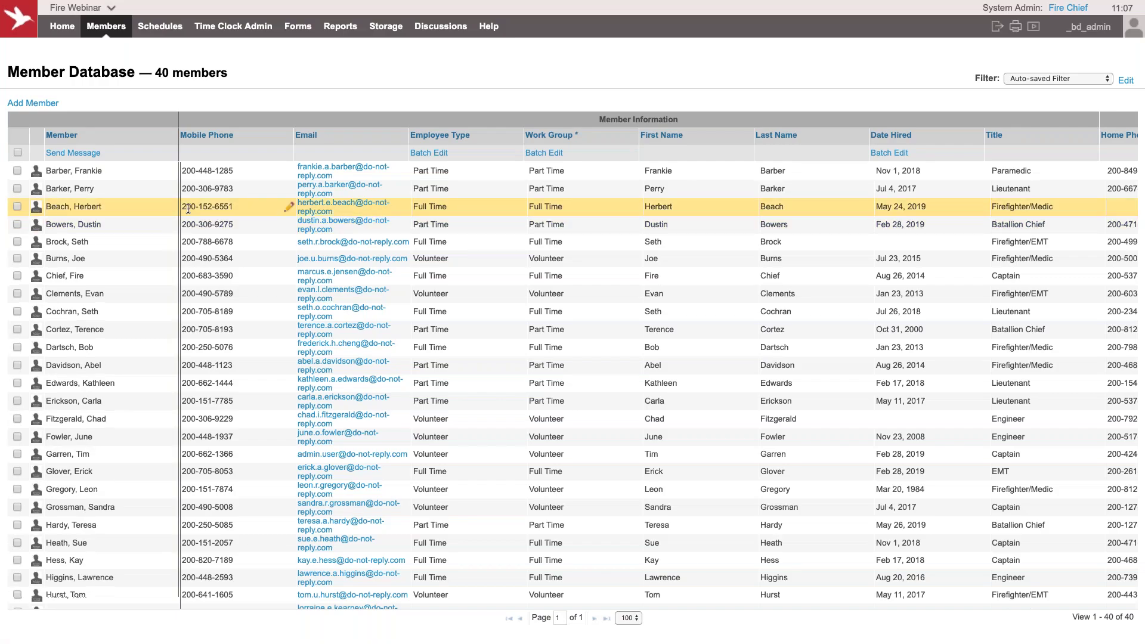
{"action": "left_click", "coordinate": [73, 187]}
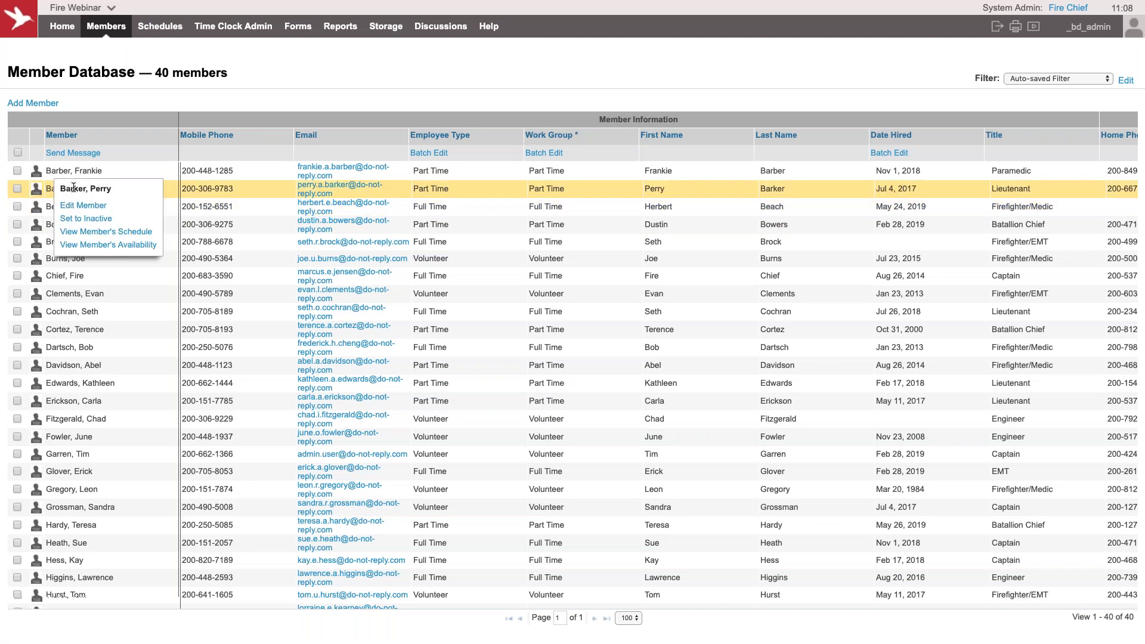
{"action": "left_click", "coordinate": [74, 206]}
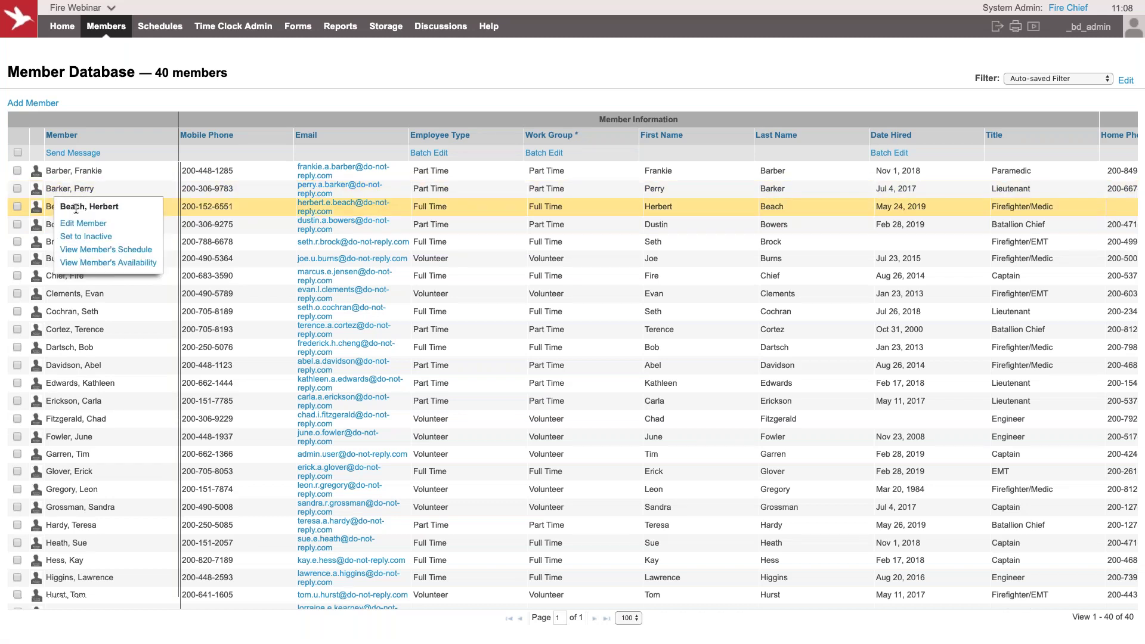
{"action": "left_click", "coordinate": [91, 225]}
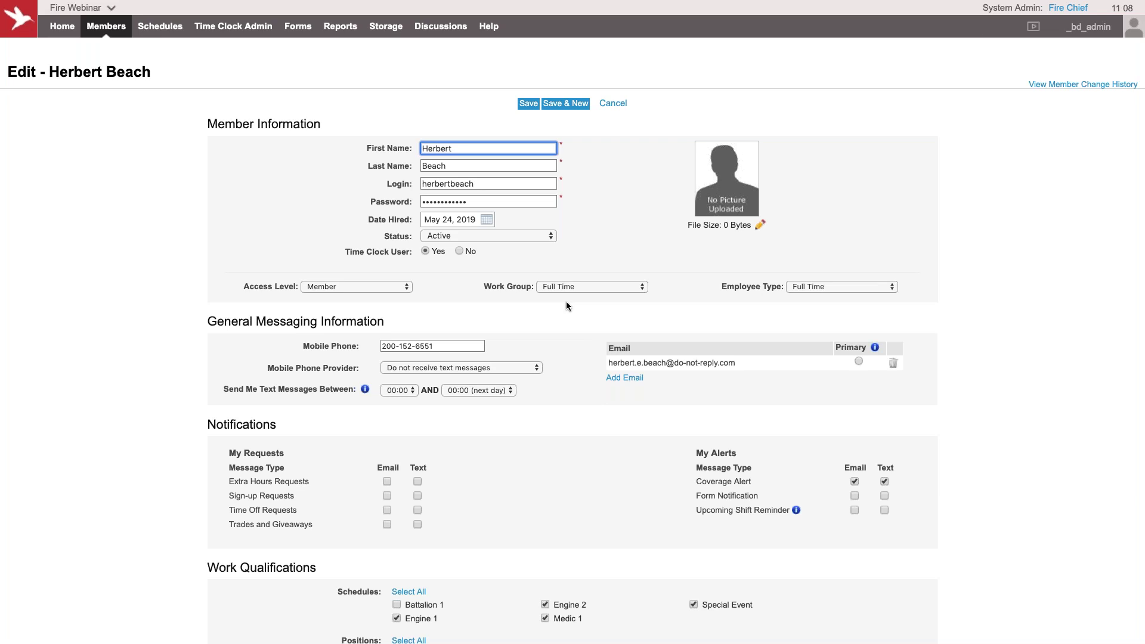
Enlarge the member's edit page and look at the Access Level and Work Group choices without changing them.
{"action": "key", "text": "ctrl+plus"}
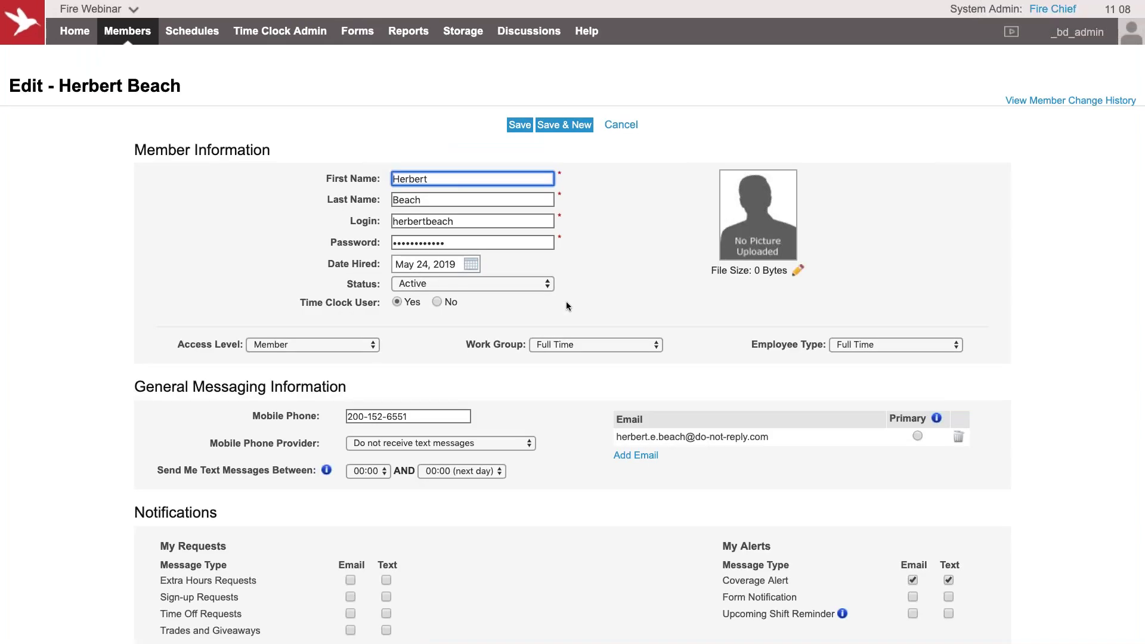
{"action": "scroll", "coordinate": [668, 345], "scroll_direction": "down", "scroll_amount": 3}
{"action": "scroll", "coordinate": [611, 321], "scroll_direction": "down", "scroll_amount": 4}
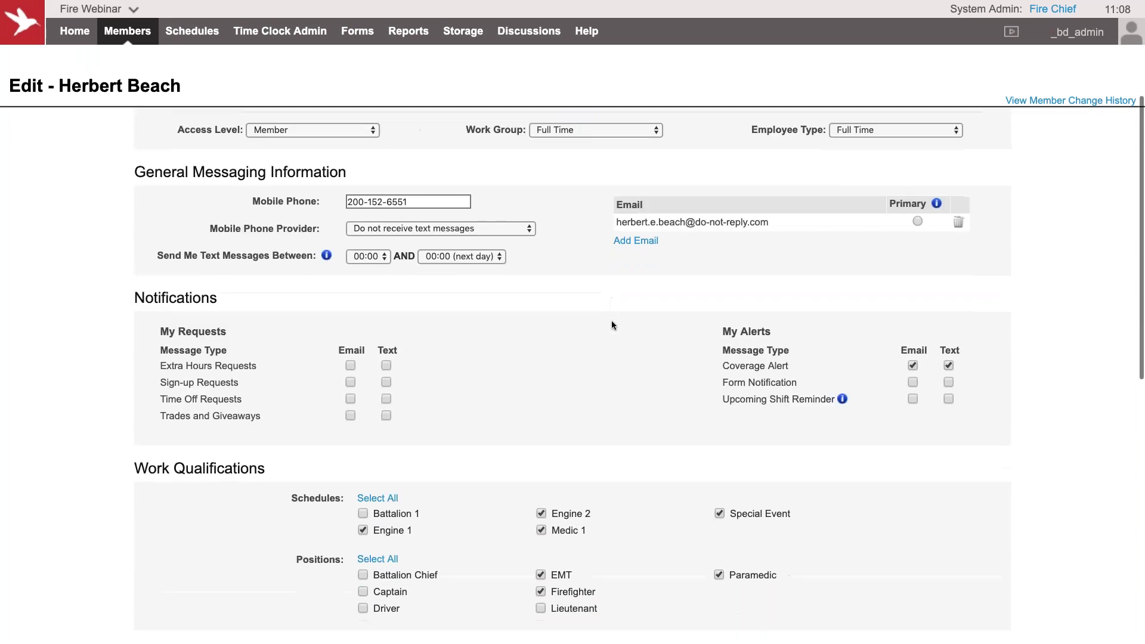
{"action": "left_click", "coordinate": [334, 131]}
{"action": "key", "text": "Escape"}
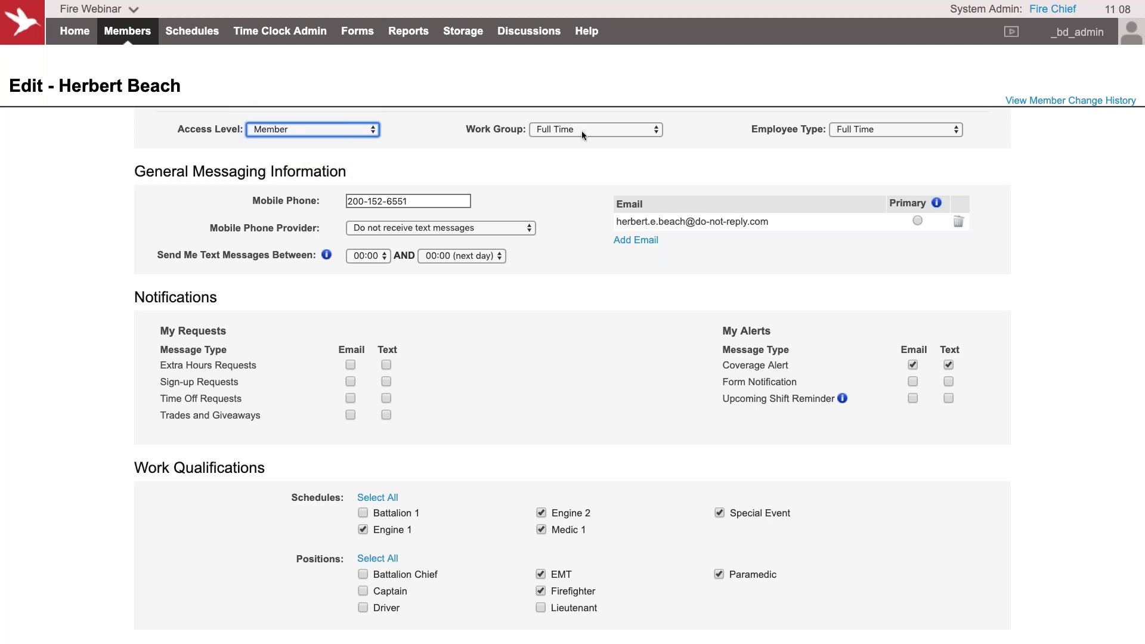
{"action": "left_click", "coordinate": [581, 130]}
{"action": "key", "text": "Escape"}
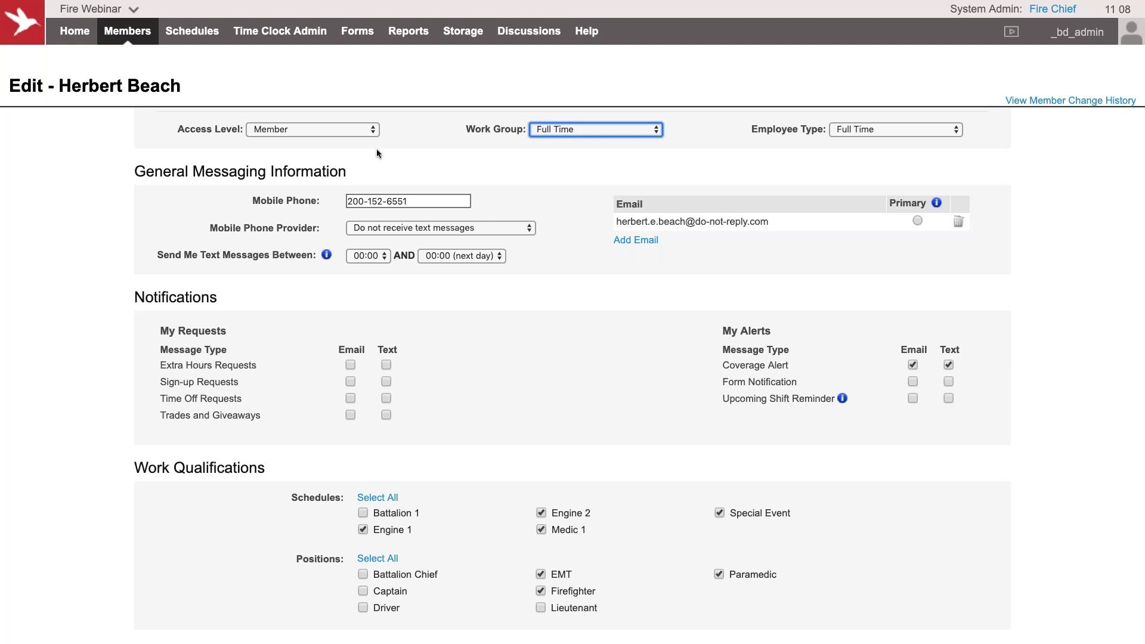
{"action": "left_click", "coordinate": [538, 210]}
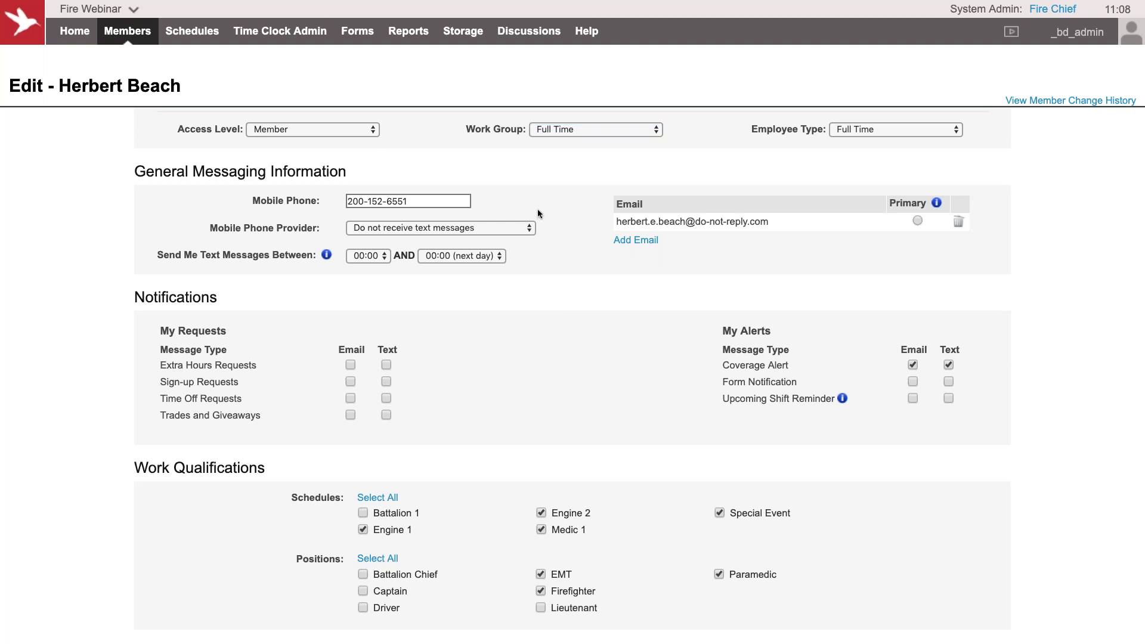
Review the member's messaging, notification, work qualification, time off accrual, certification and emergency contact sections.
{"action": "scroll", "coordinate": [536, 256], "scroll_direction": "down", "scroll_amount": 1}
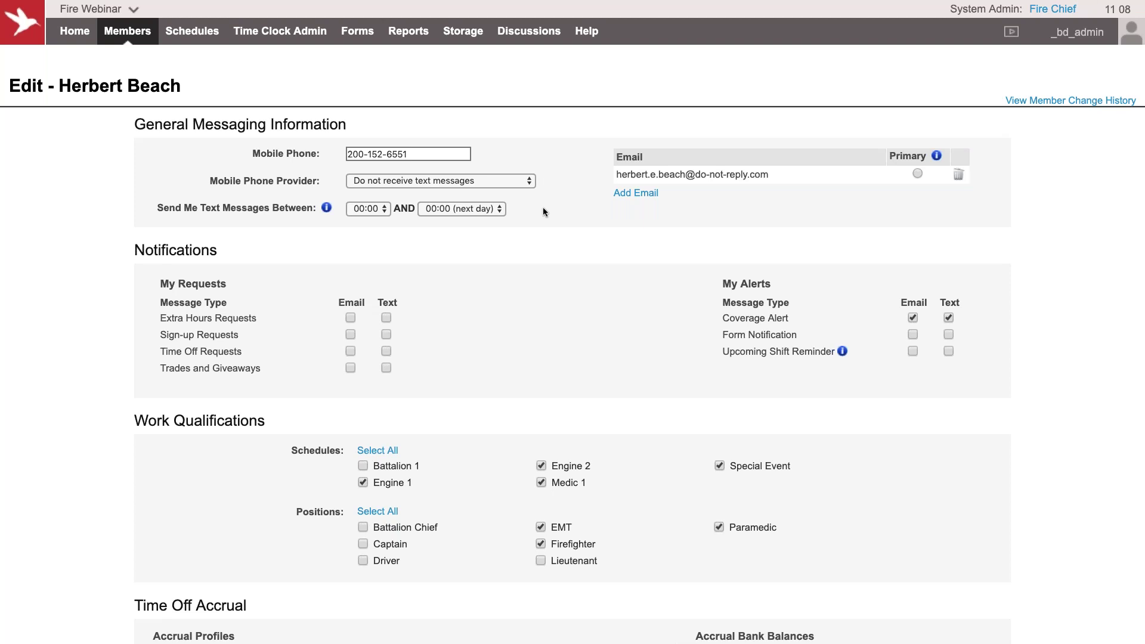
{"action": "scroll", "coordinate": [445, 342], "scroll_direction": "down", "scroll_amount": 1}
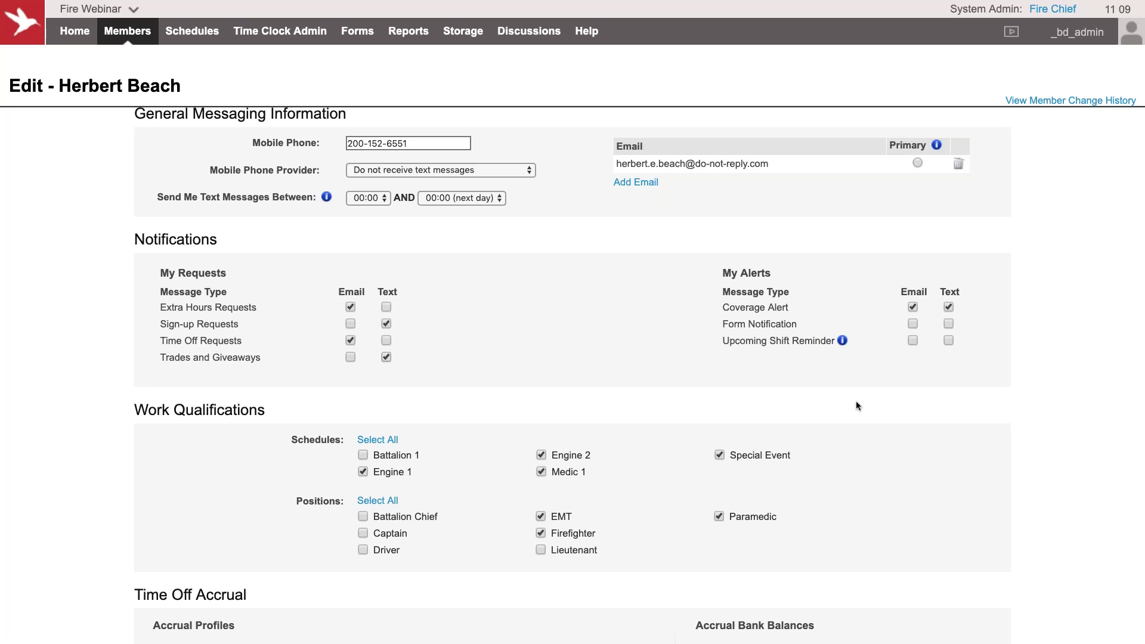
{"action": "mouse_move", "coordinate": [844, 343]}
{"action": "scroll", "coordinate": [615, 421], "scroll_direction": "down", "scroll_amount": 2}
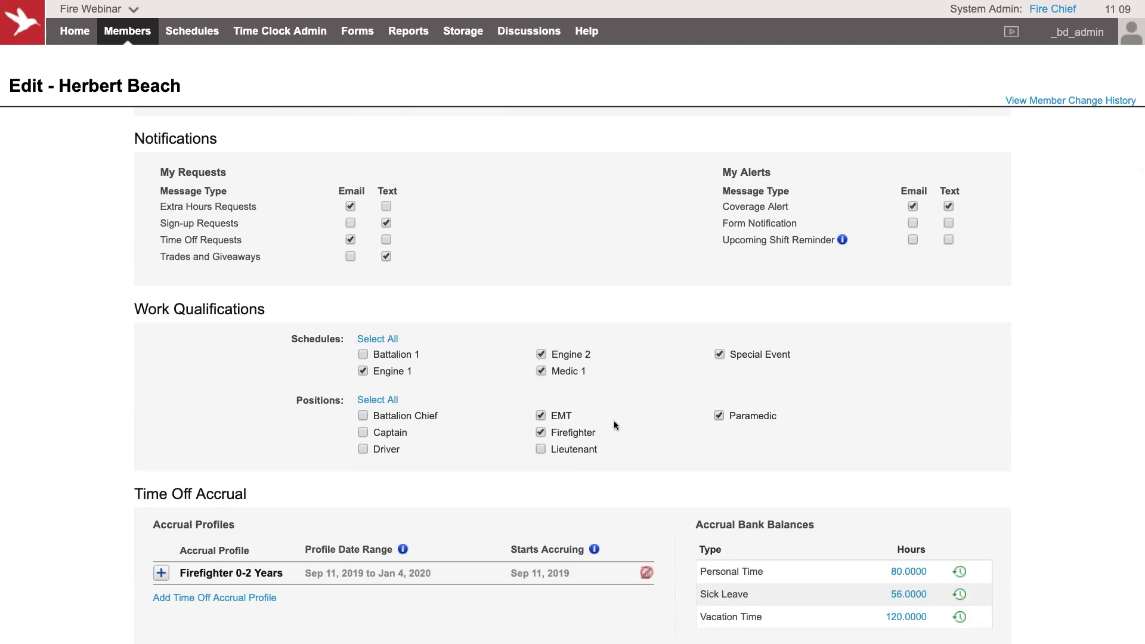
{"action": "scroll", "coordinate": [614, 424], "scroll_direction": "down", "scroll_amount": 3}
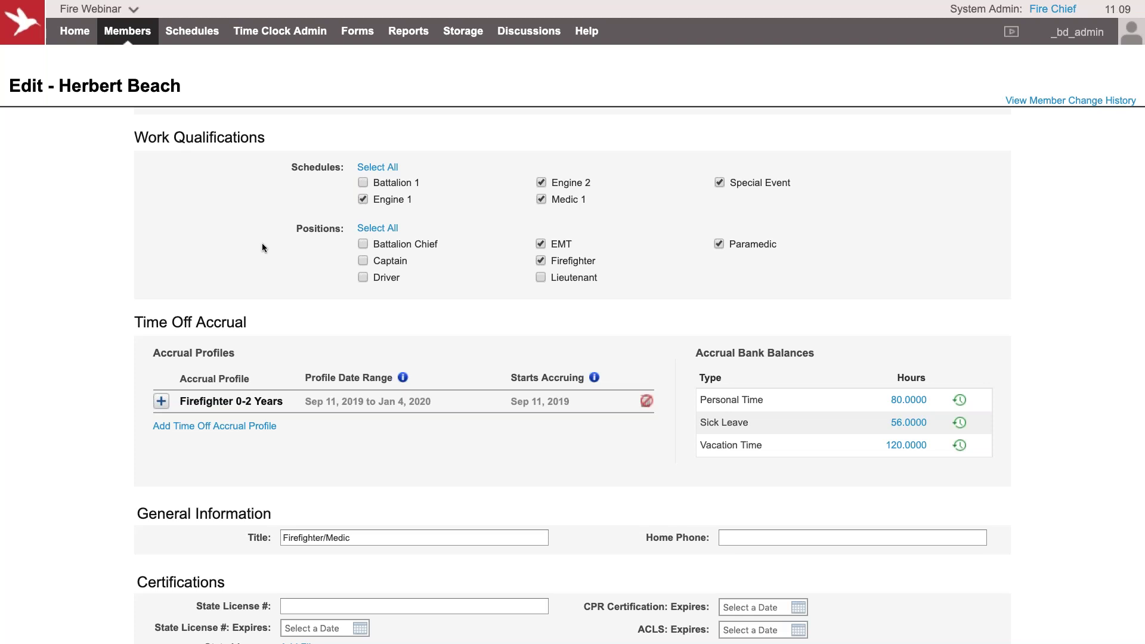
{"action": "scroll", "coordinate": [487, 321], "scroll_direction": "down", "scroll_amount": 3}
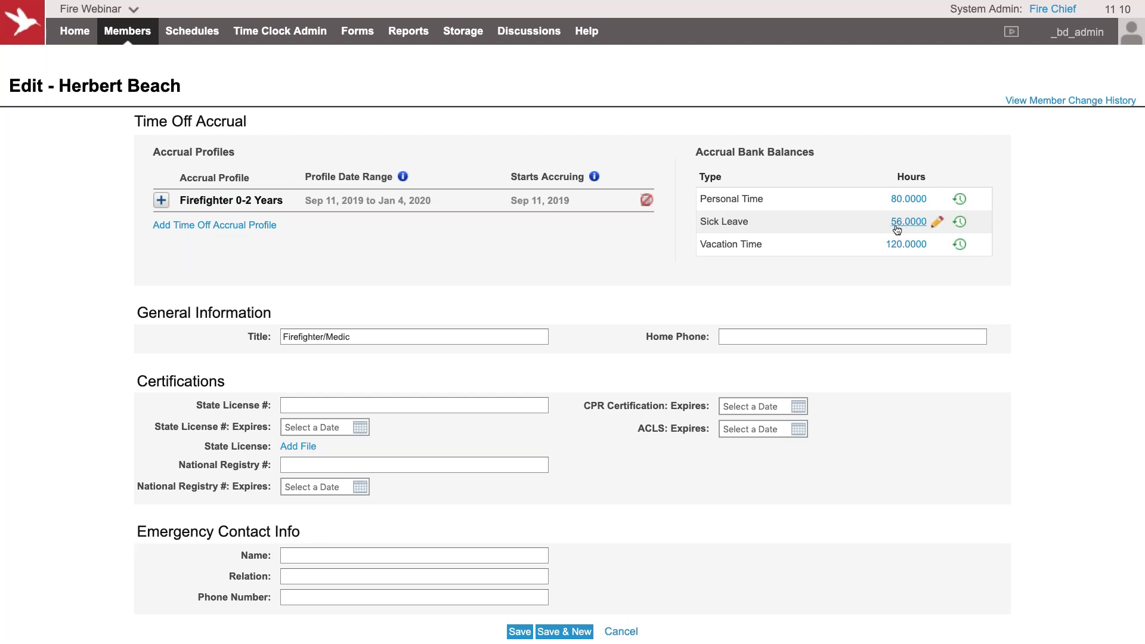
{"action": "scroll", "coordinate": [725, 268], "scroll_direction": "down", "scroll_amount": 2}
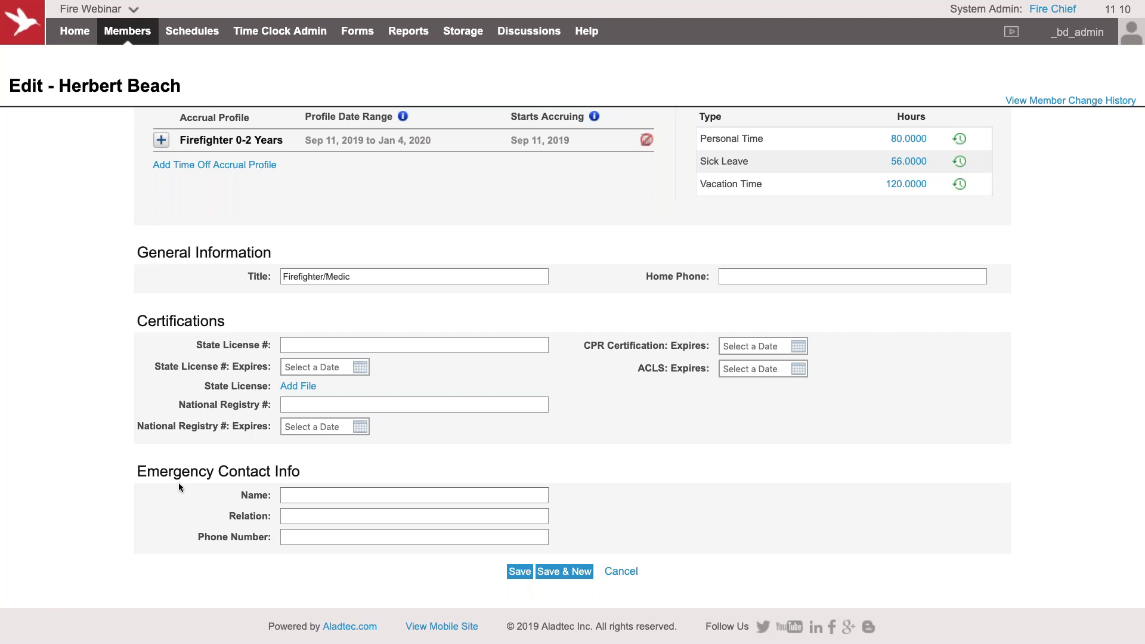
Open the Member Database Configurator and review its General Information, Certifications and Emergency Contact Info sections.
{"action": "mouse_move", "coordinate": [127, 31]}
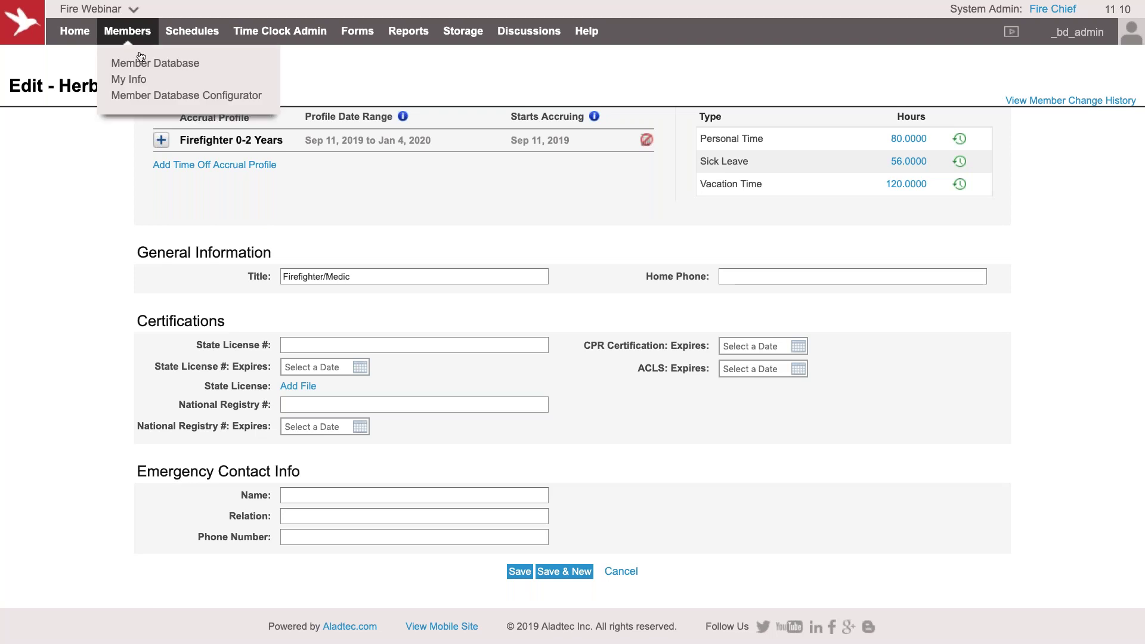
{"action": "left_click", "coordinate": [186, 95]}
{"action": "left_click", "coordinate": [668, 213]}
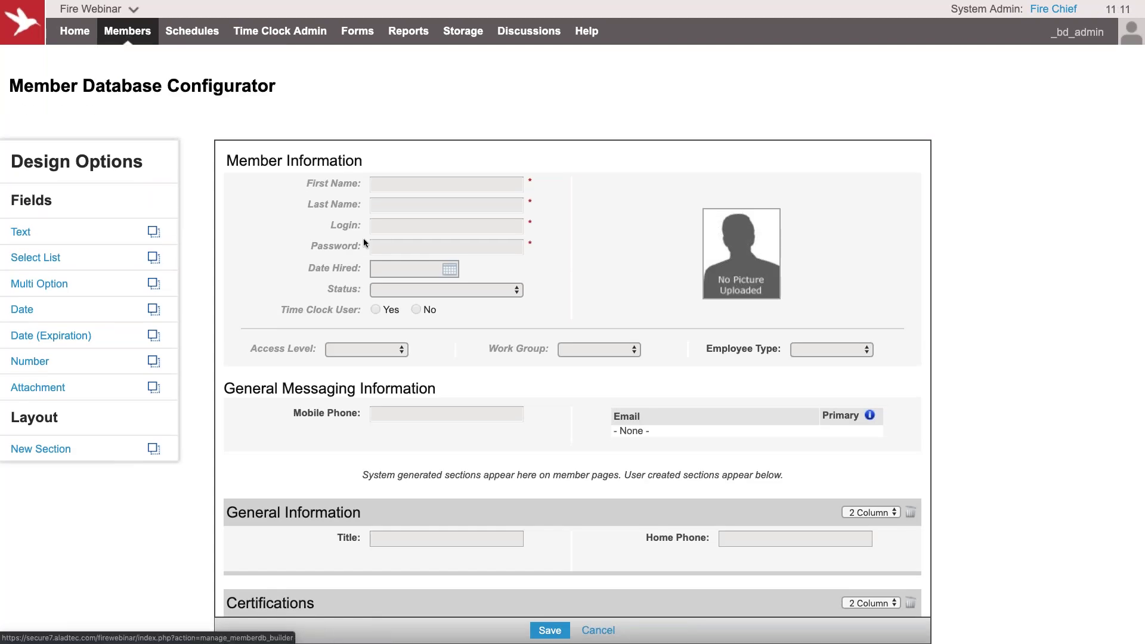
{"action": "scroll", "coordinate": [533, 500], "scroll_direction": "down", "scroll_amount": 1}
{"action": "scroll", "coordinate": [533, 501], "scroll_direction": "down", "scroll_amount": 4}
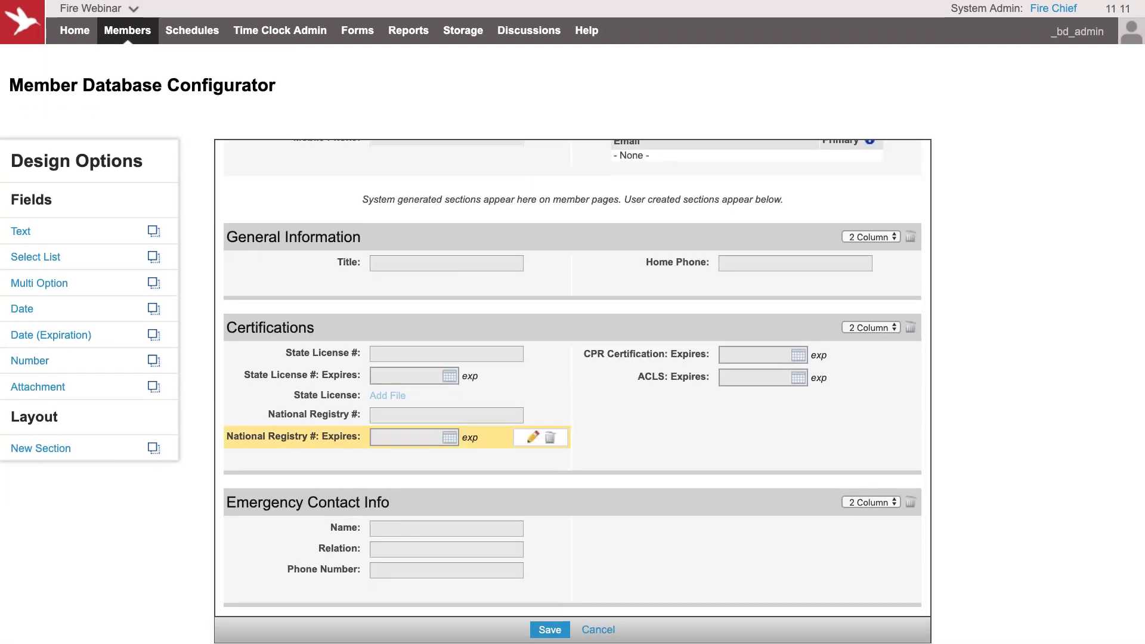
Add Text, Select List, Date and Number fields below Title in the General Information section, keeping their default labels.
{"action": "left_click_drag", "start_coordinate": [91, 242], "coordinate": [328, 294]}
{"action": "left_click_drag", "start_coordinate": [109, 270], "coordinate": [244, 329]}
{"action": "left_click_drag", "start_coordinate": [50, 310], "coordinate": [243, 343]}
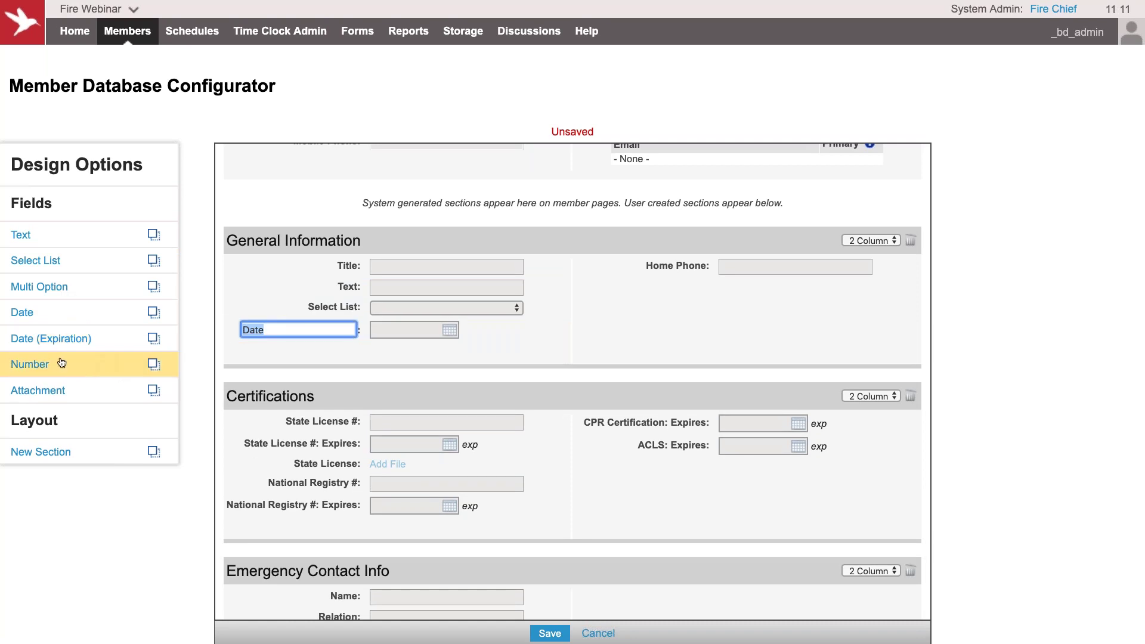
{"action": "left_click_drag", "start_coordinate": [55, 364], "coordinate": [294, 353]}
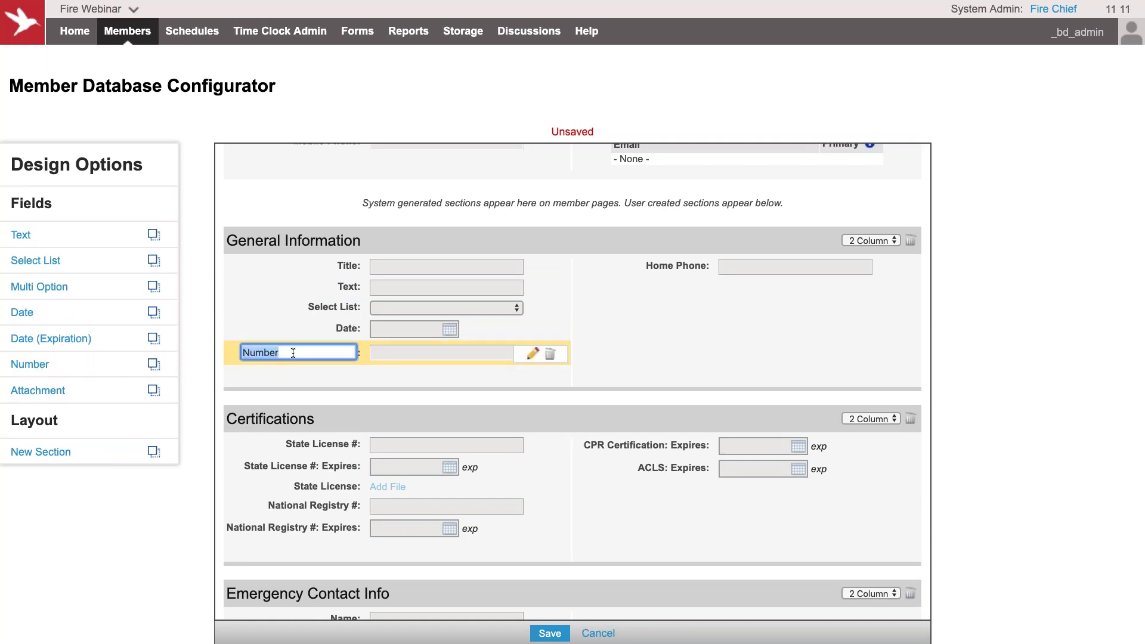
{"action": "left_click", "coordinate": [570, 362]}
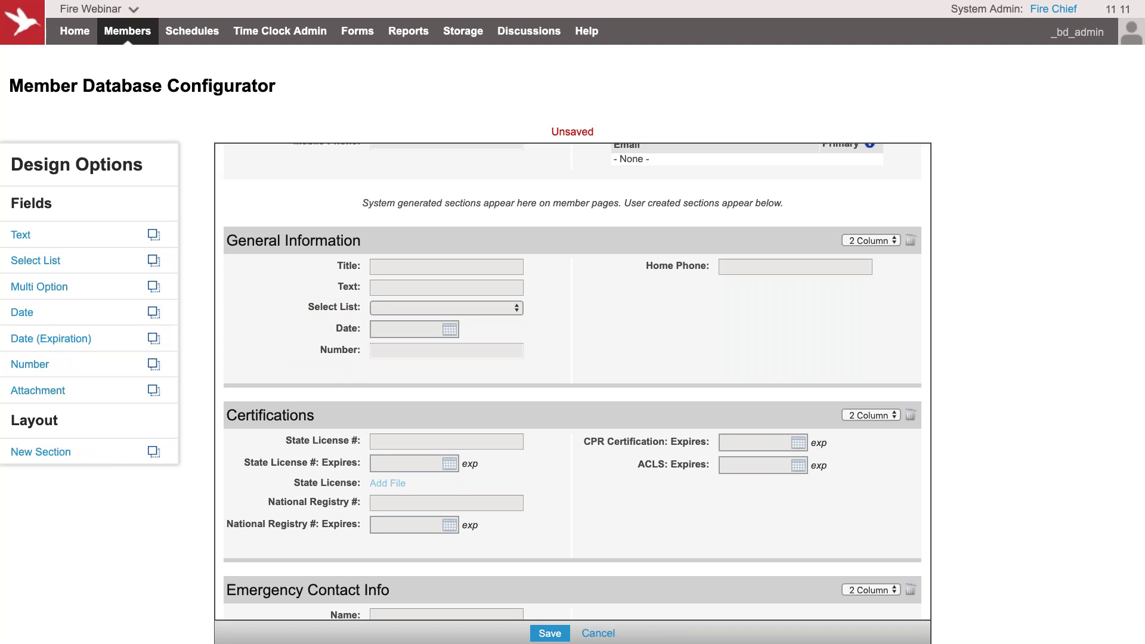
Add an Attachment field below State License # in the Certifications section and discard all unsaved form changes.
{"action": "scroll", "coordinate": [573, 381], "scroll_direction": "down", "scroll_amount": 2}
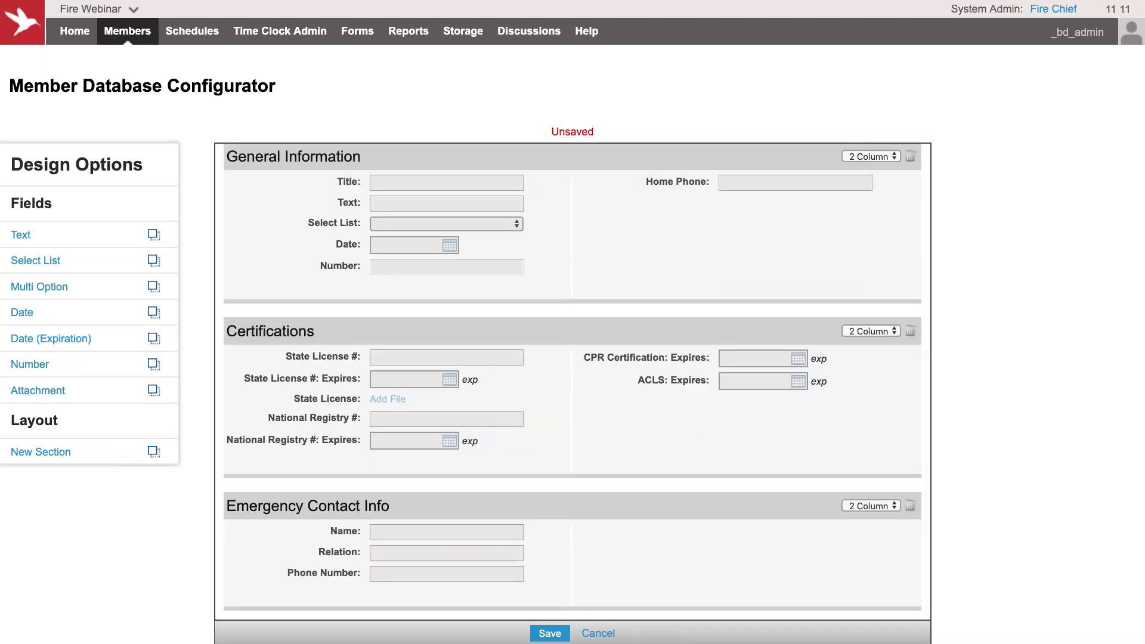
{"action": "left_click", "coordinate": [58, 393]}
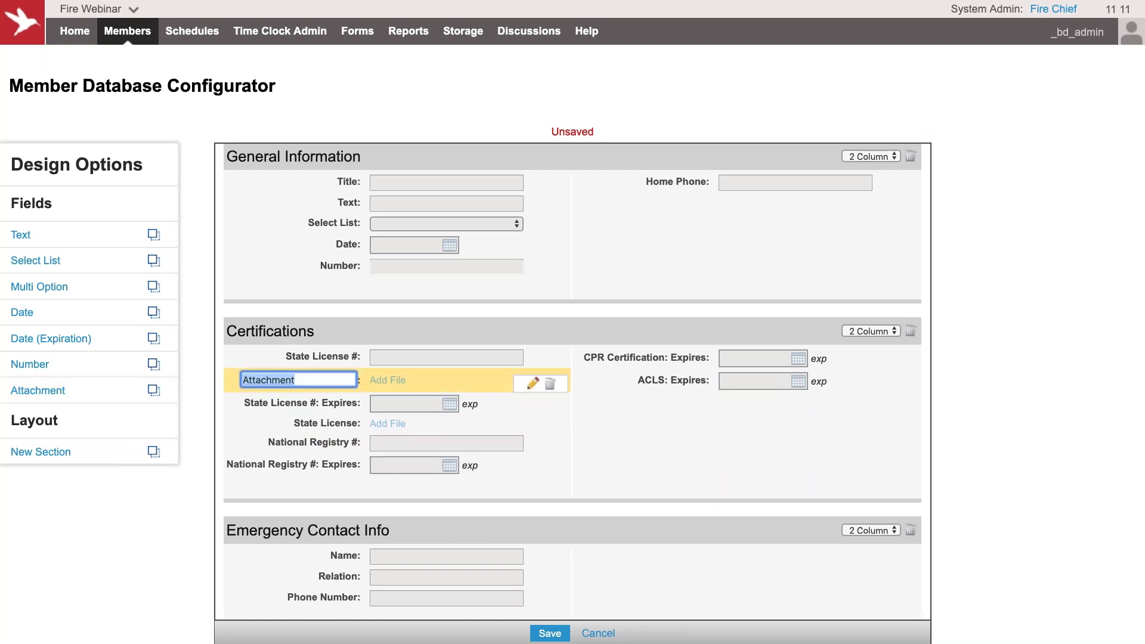
{"action": "key", "text": "Return"}
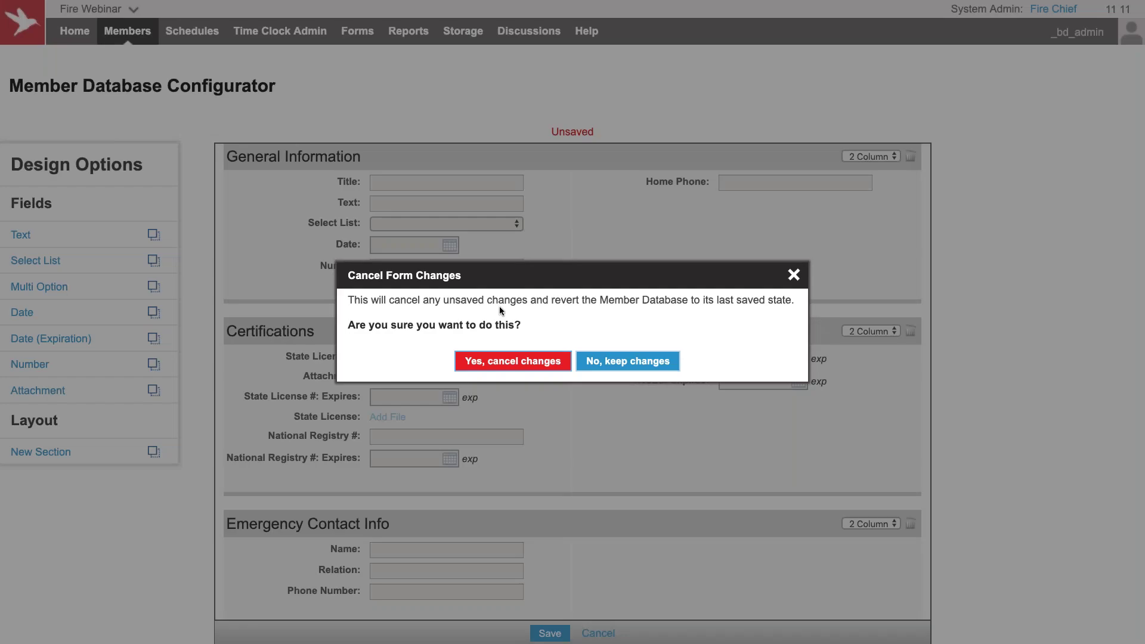
{"action": "left_click", "coordinate": [509, 362]}
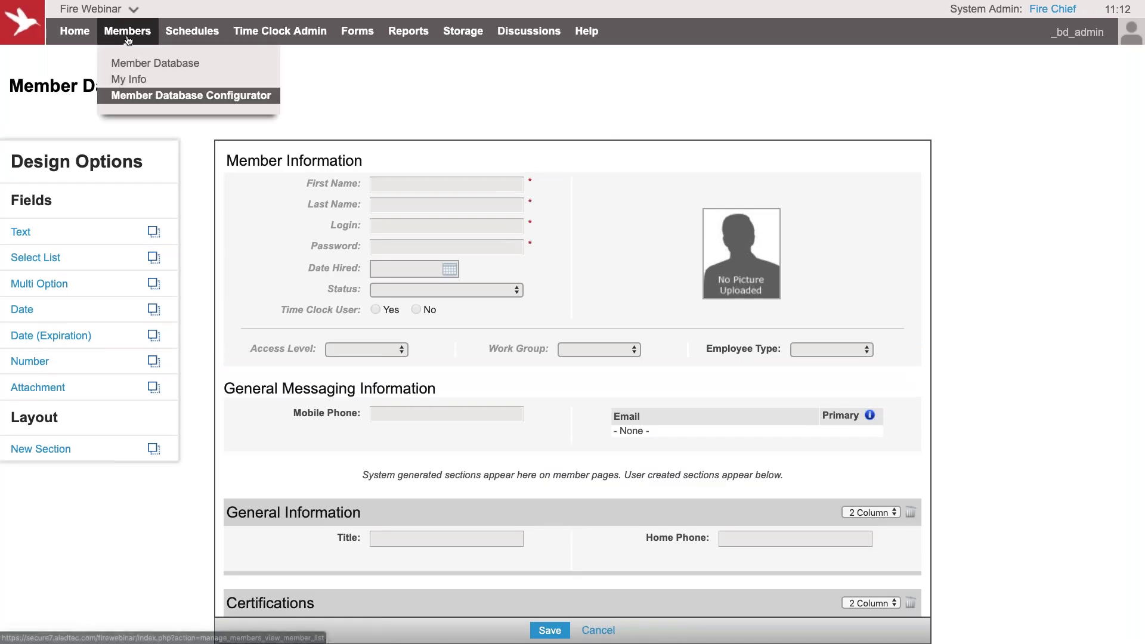
From the Member Database, open a group message to all members, look through the message types and close it unsent.
{"action": "left_click", "coordinate": [127, 39]}
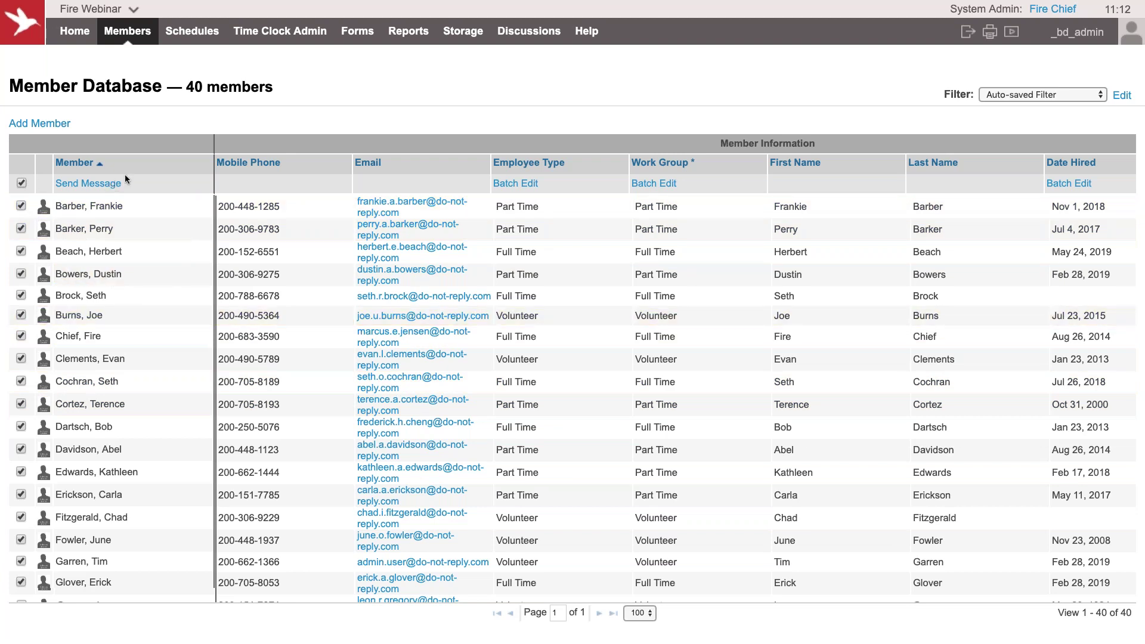
{"action": "left_click", "coordinate": [84, 187]}
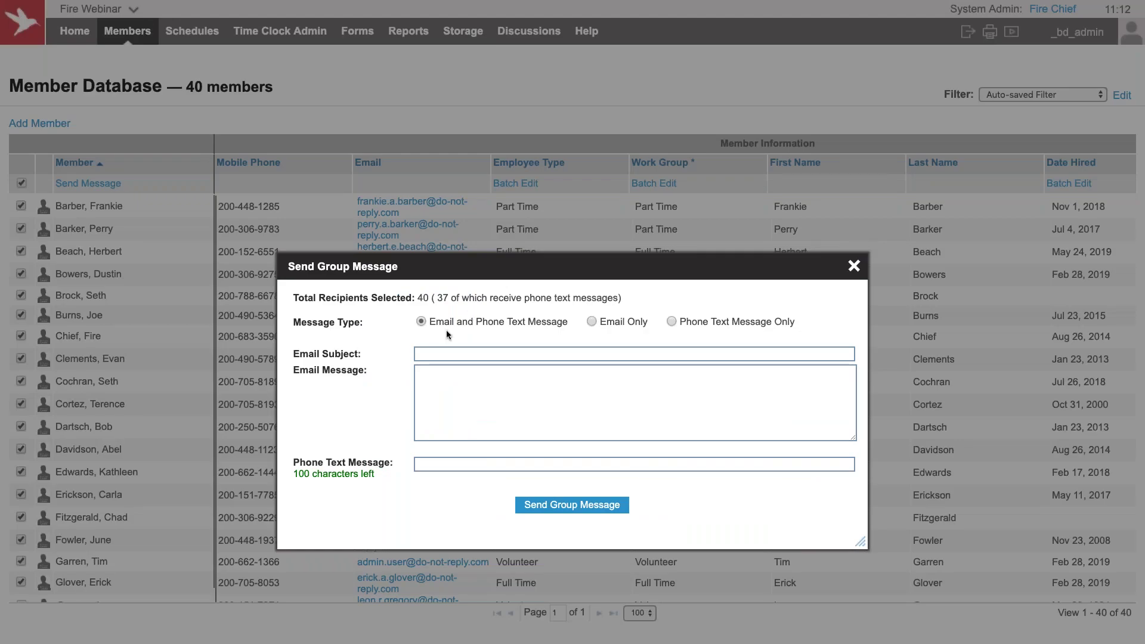
{"action": "left_click", "coordinate": [593, 321]}
{"action": "left_click", "coordinate": [673, 322]}
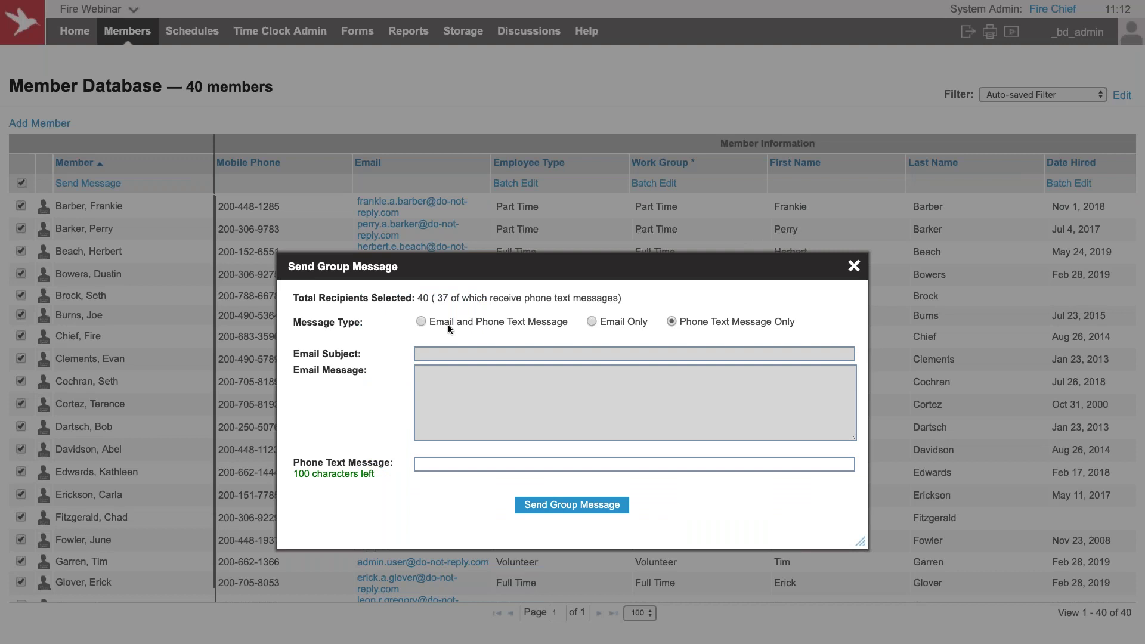
{"action": "left_click", "coordinate": [421, 322]}
{"action": "left_click", "coordinate": [854, 266]}
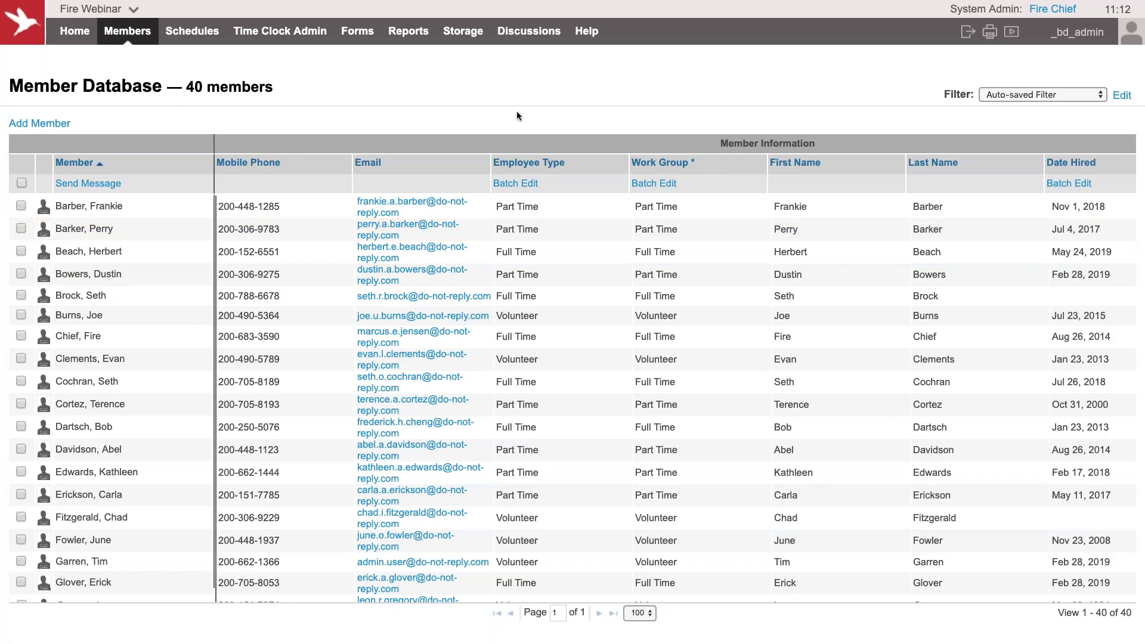
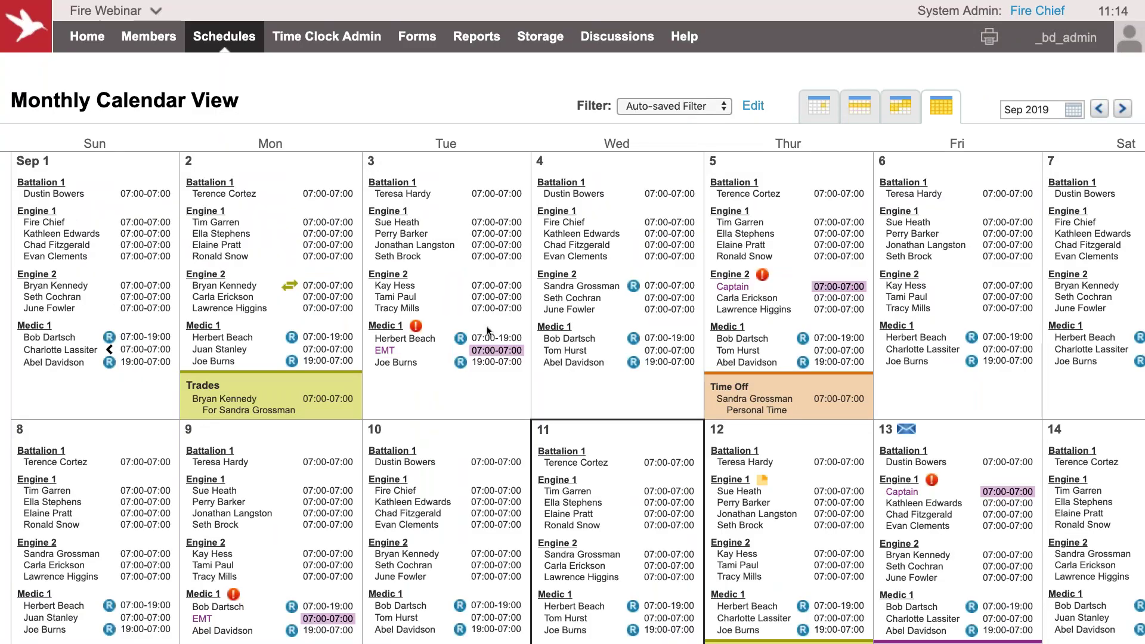
Look through the September 2019 monthly calendar's shifts, open positions, trades, sign-ups and time off entries.
{"action": "scroll", "coordinate": [487, 332], "scroll_direction": "down", "scroll_amount": 1}
{"action": "scroll", "coordinate": [488, 332], "scroll_direction": "down", "scroll_amount": 5}
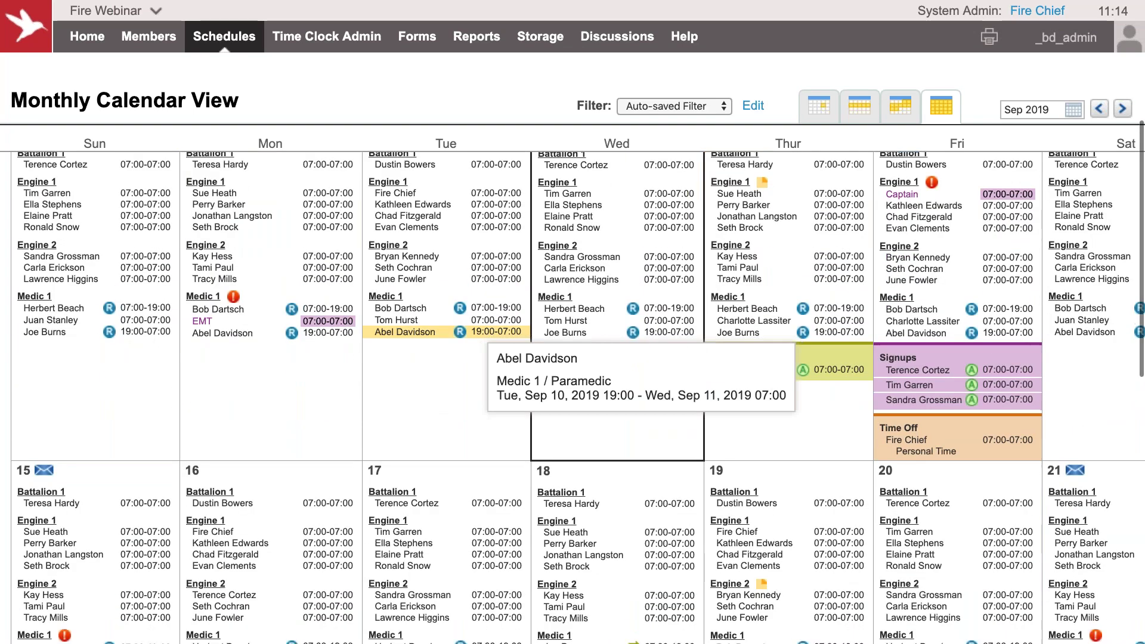
{"action": "scroll", "coordinate": [487, 332], "scroll_direction": "down", "scroll_amount": 3}
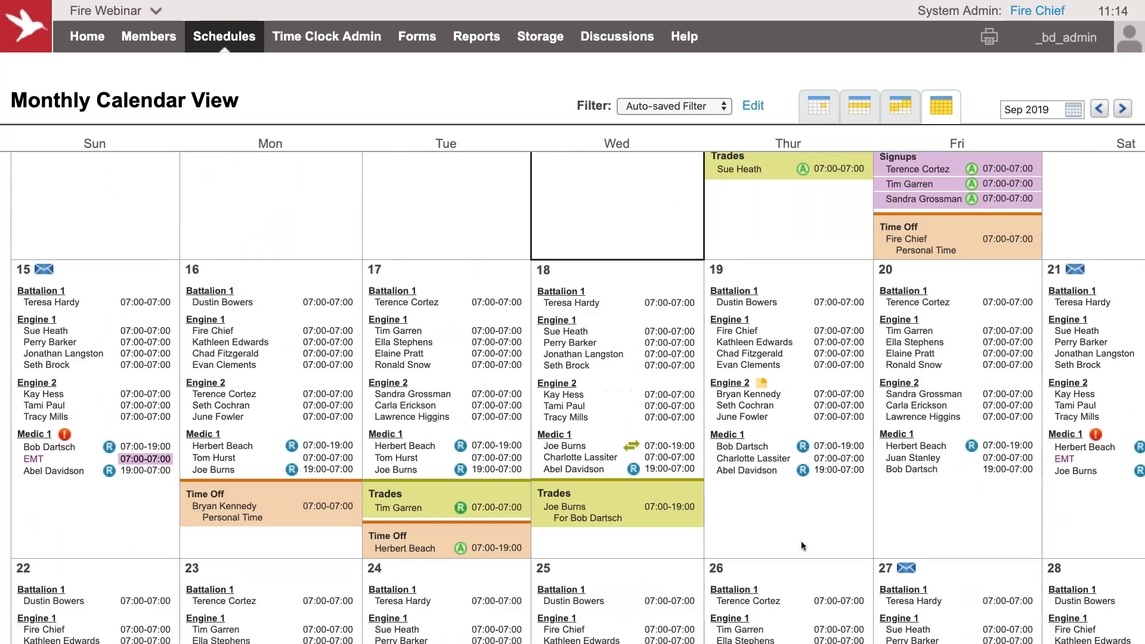
{"action": "scroll", "coordinate": [800, 542], "scroll_direction": "down", "scroll_amount": 2}
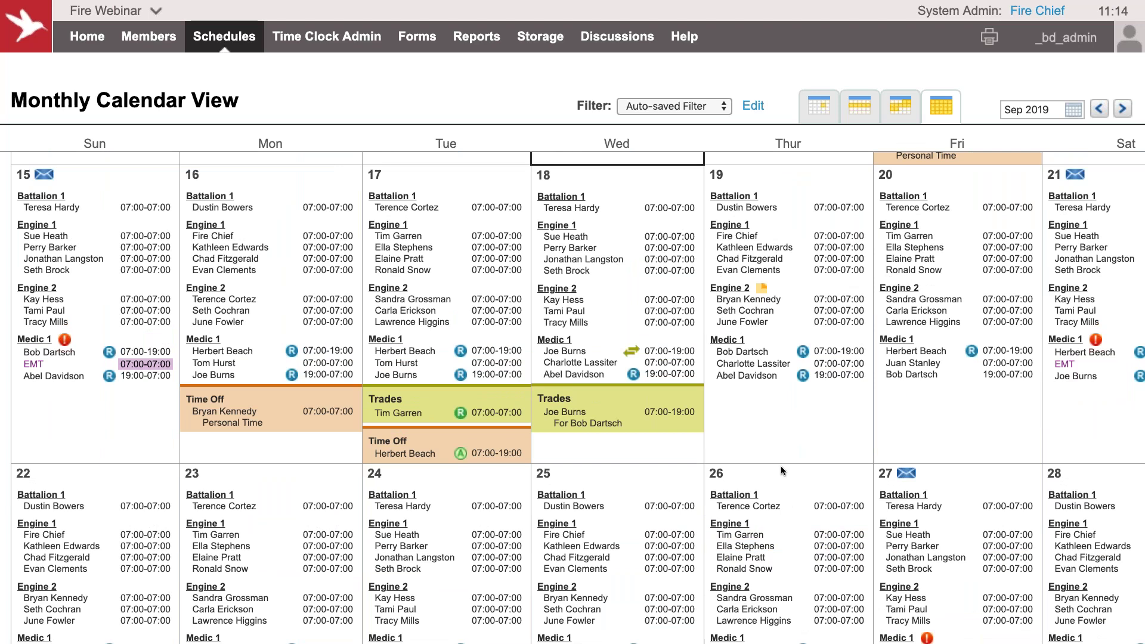
{"action": "scroll", "coordinate": [781, 466], "scroll_direction": "up", "scroll_amount": 8}
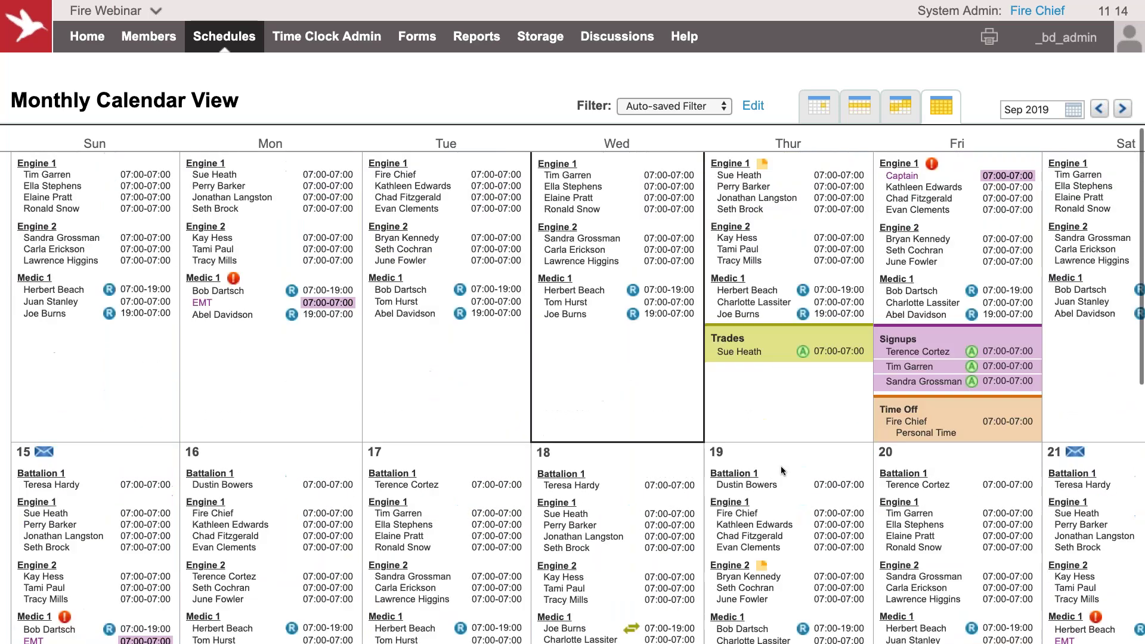
{"action": "scroll", "coordinate": [781, 467], "scroll_direction": "up", "scroll_amount": 3}
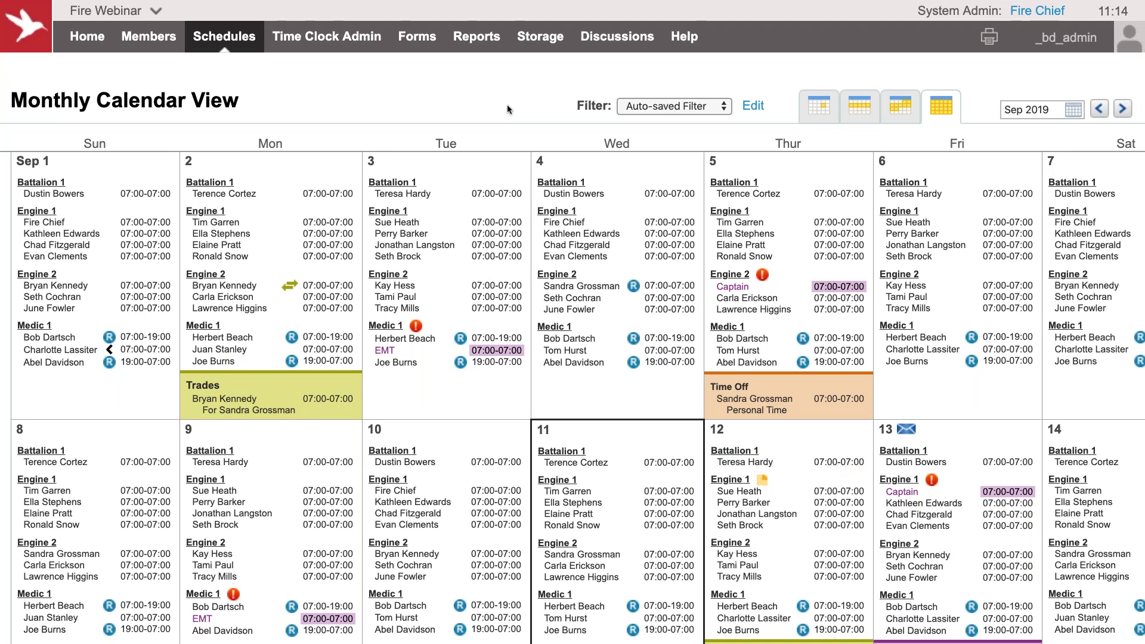
Filter the monthly calendar's work schedules to Engine 1 only and look over the filtered month.
{"action": "left_click", "coordinate": [762, 106]}
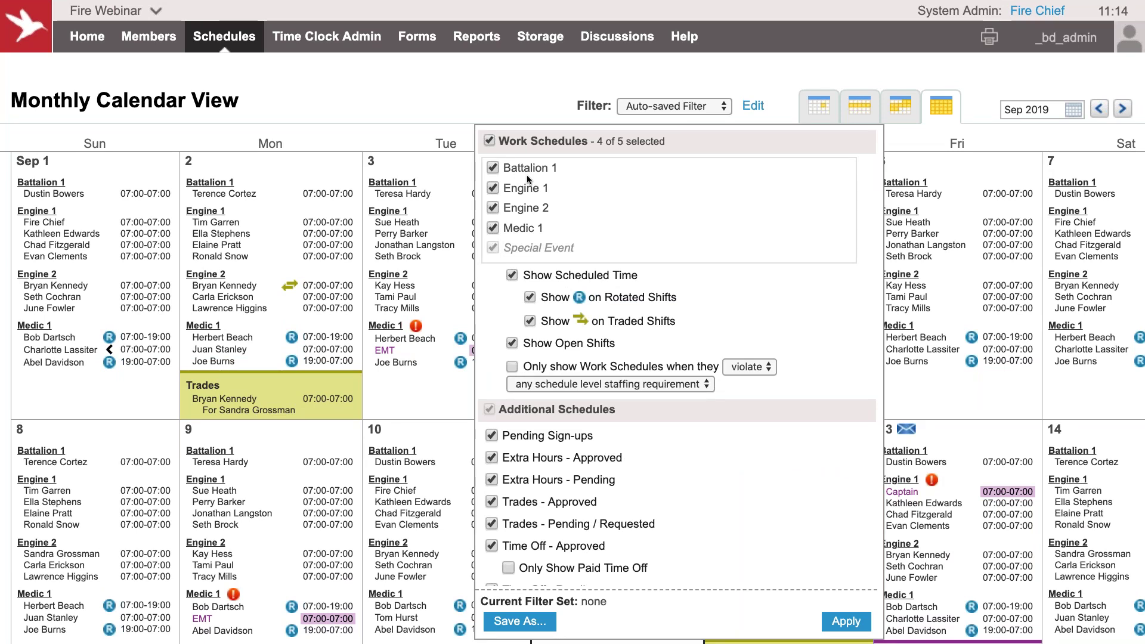
{"action": "left_click", "coordinate": [532, 143]}
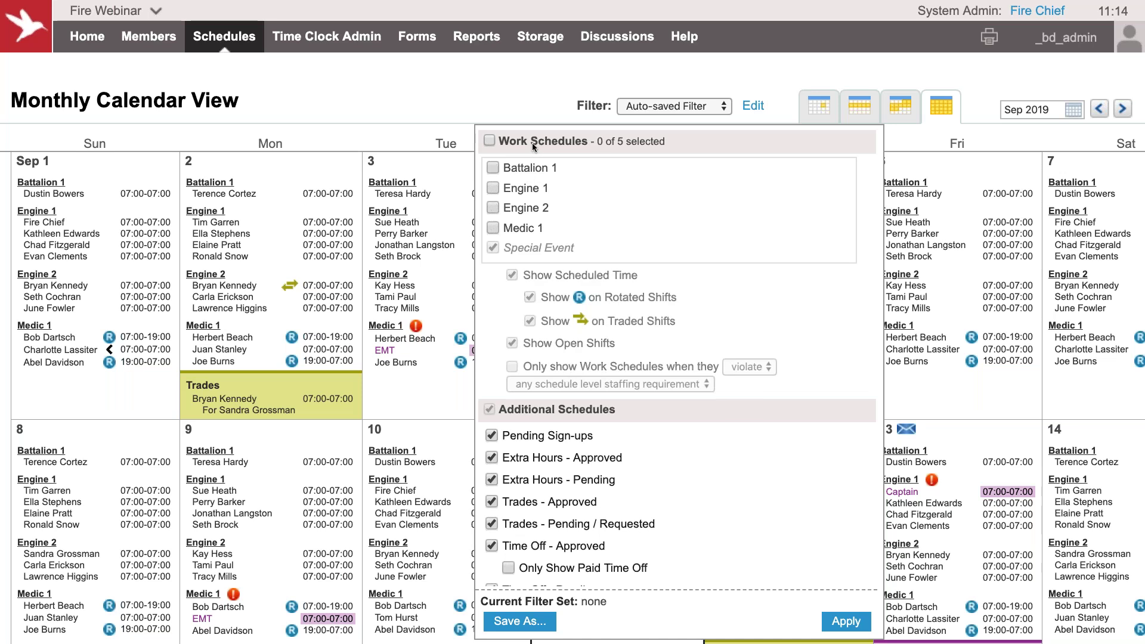
{"action": "left_click", "coordinate": [518, 188]}
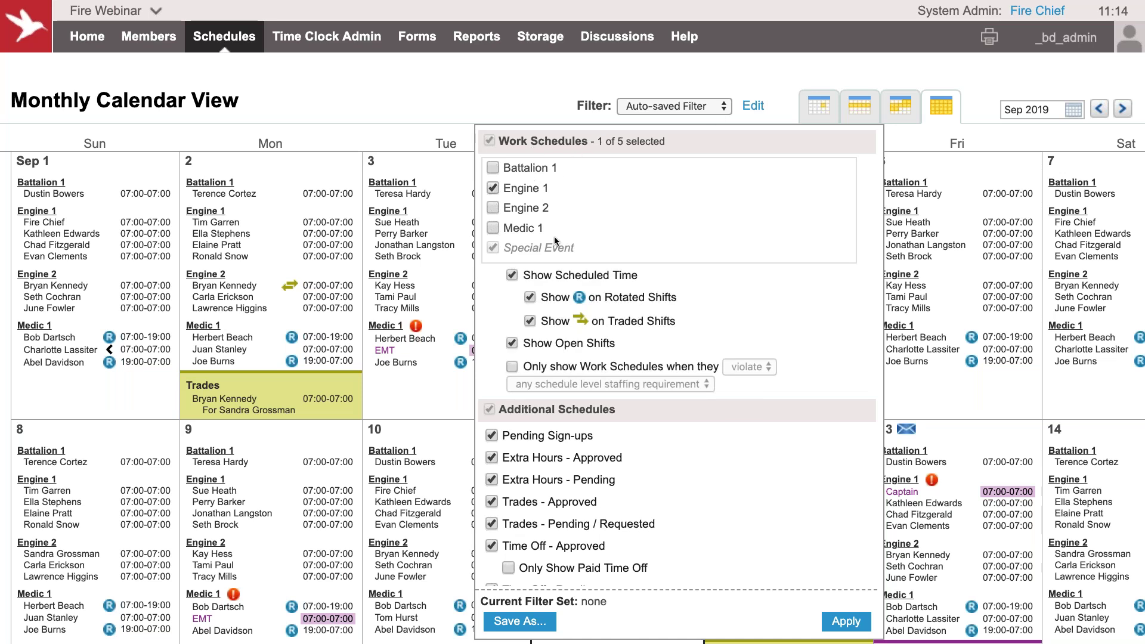
{"action": "left_click", "coordinate": [846, 621]}
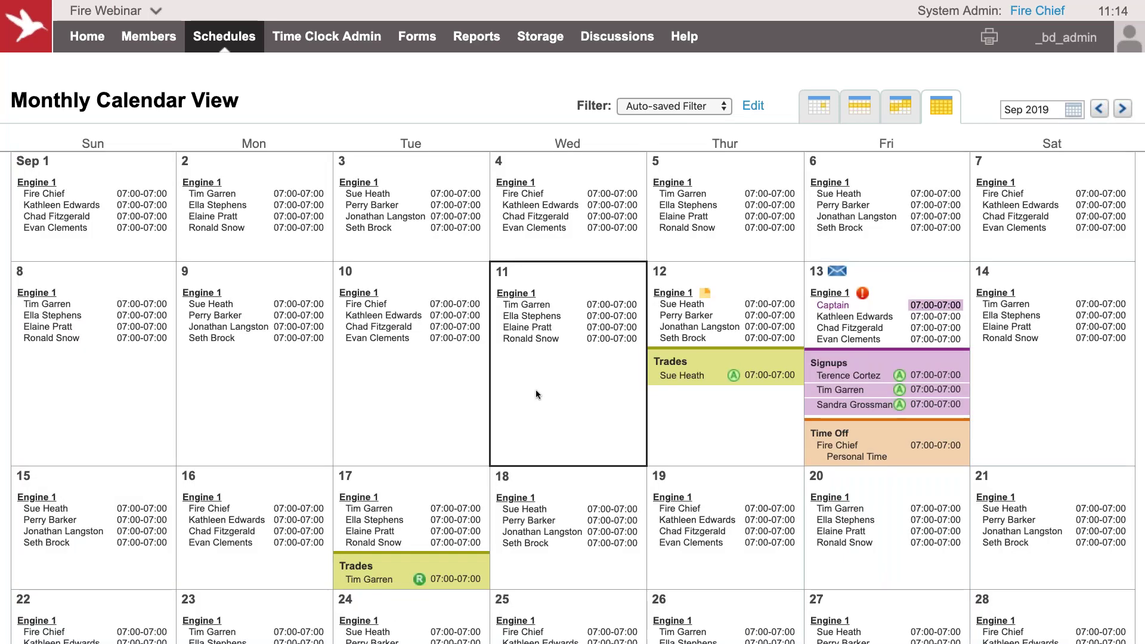
{"action": "scroll", "coordinate": [536, 389], "scroll_direction": "down", "scroll_amount": 1}
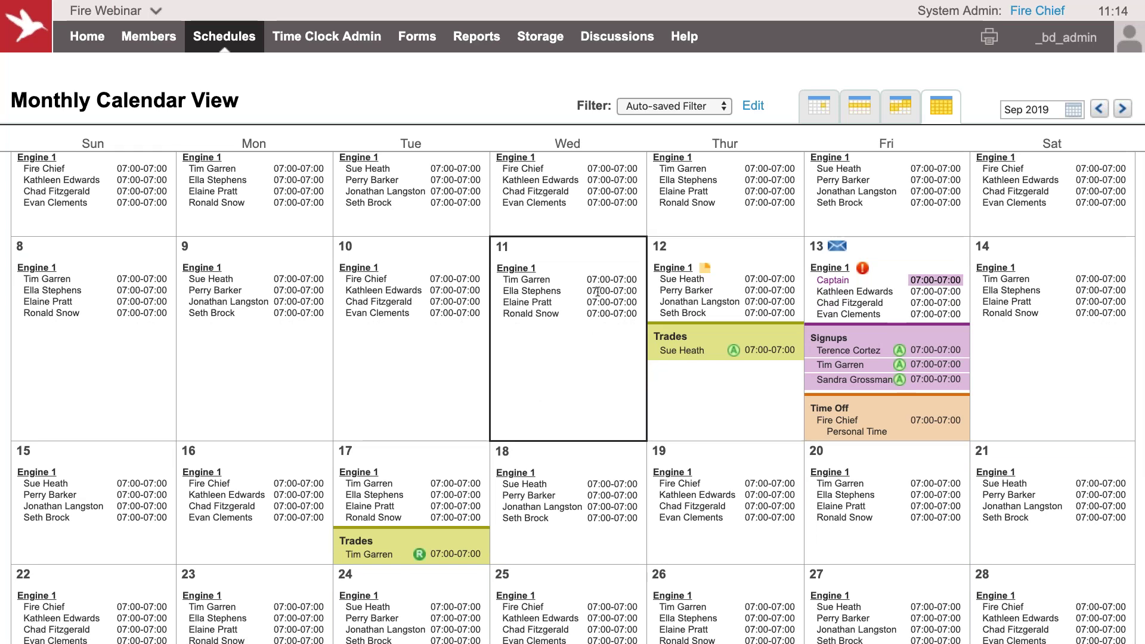
{"action": "scroll", "coordinate": [590, 370], "scroll_direction": "up", "scroll_amount": 1}
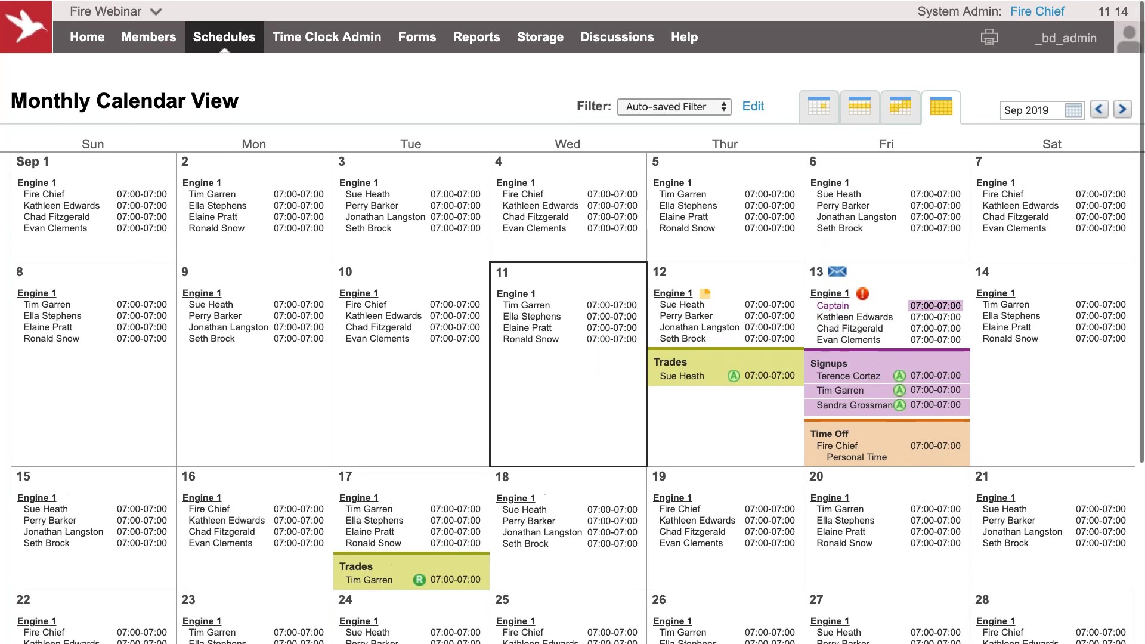
Reselect Battalion 1, Engine 1, Engine 2 and Medic 1 in the calendar filter and apply it.
{"action": "left_click", "coordinate": [747, 105]}
{"action": "left_click", "coordinate": [539, 142]}
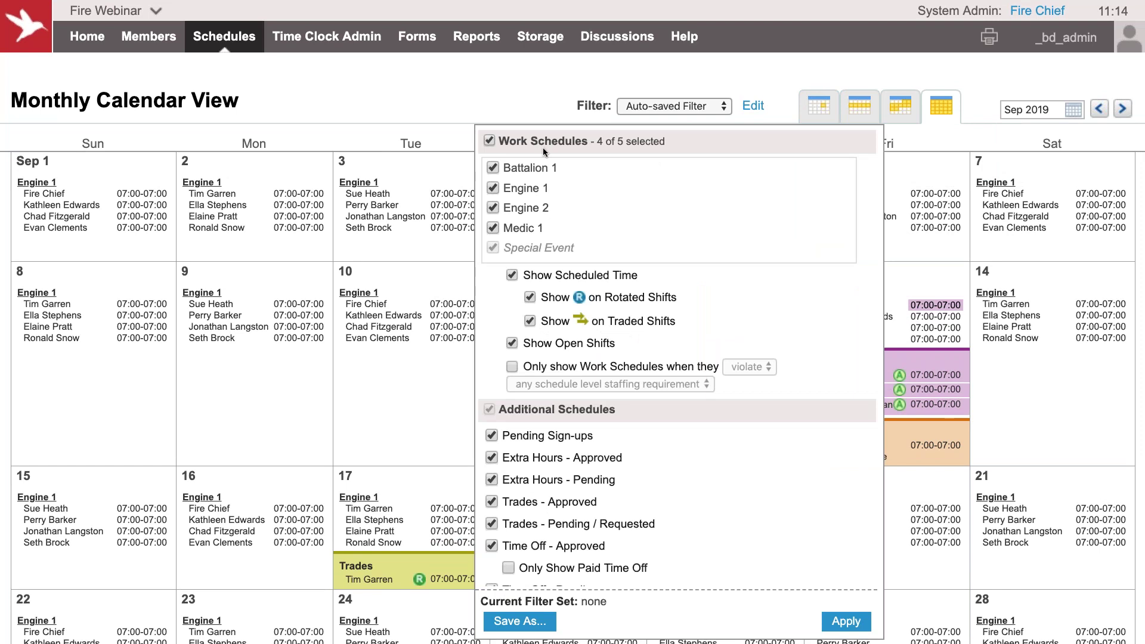
{"action": "left_click", "coordinate": [847, 621]}
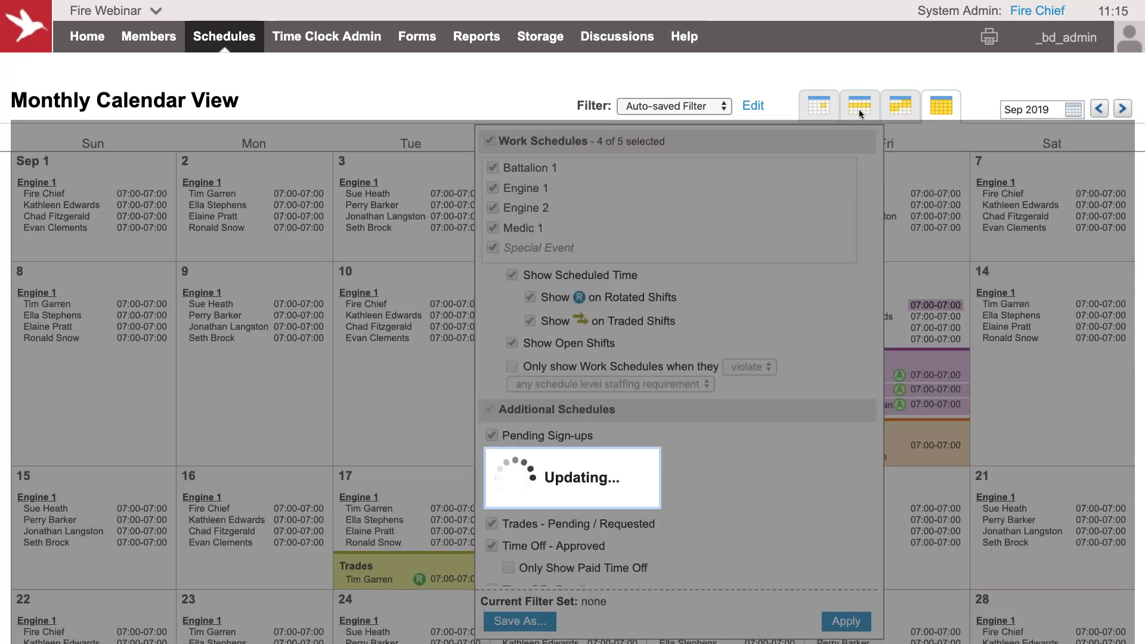
Switch the schedule to the Weekly Shifts View and look over the week's crews and additional schedules.
{"action": "mouse_move", "coordinate": [859, 109]}
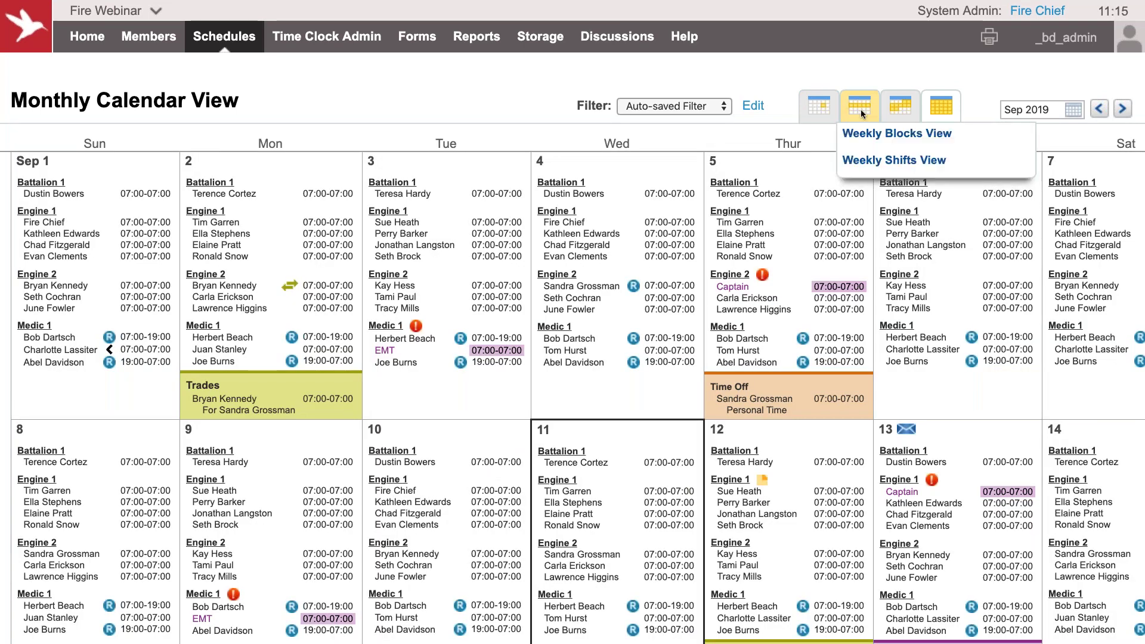
{"action": "left_click", "coordinate": [868, 161]}
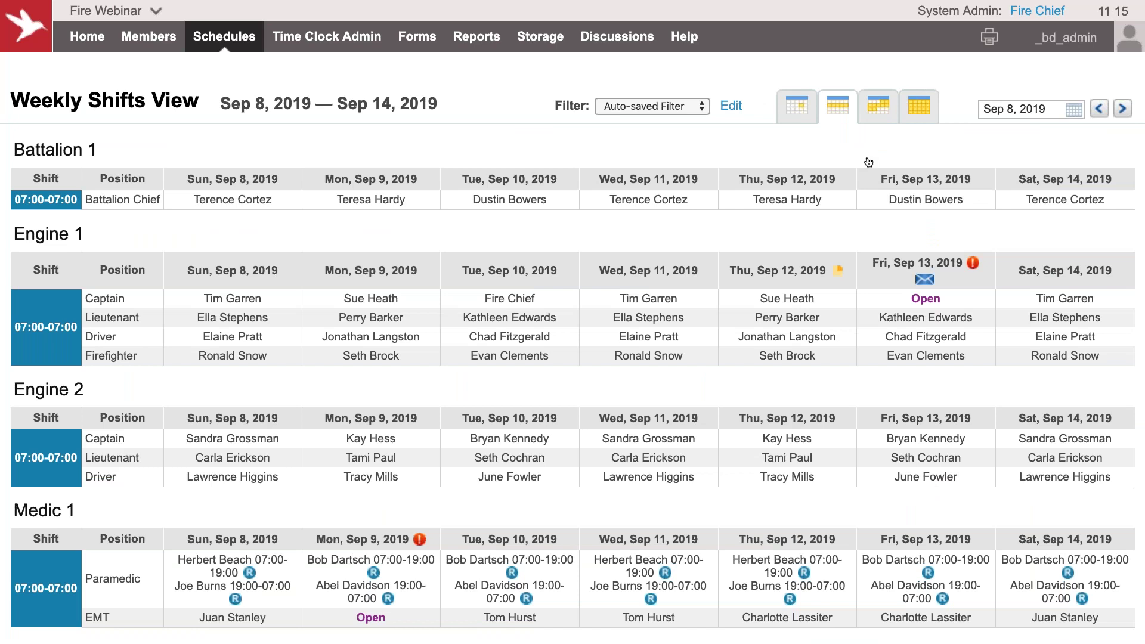
{"action": "scroll", "coordinate": [868, 163], "scroll_direction": "down", "scroll_amount": 3}
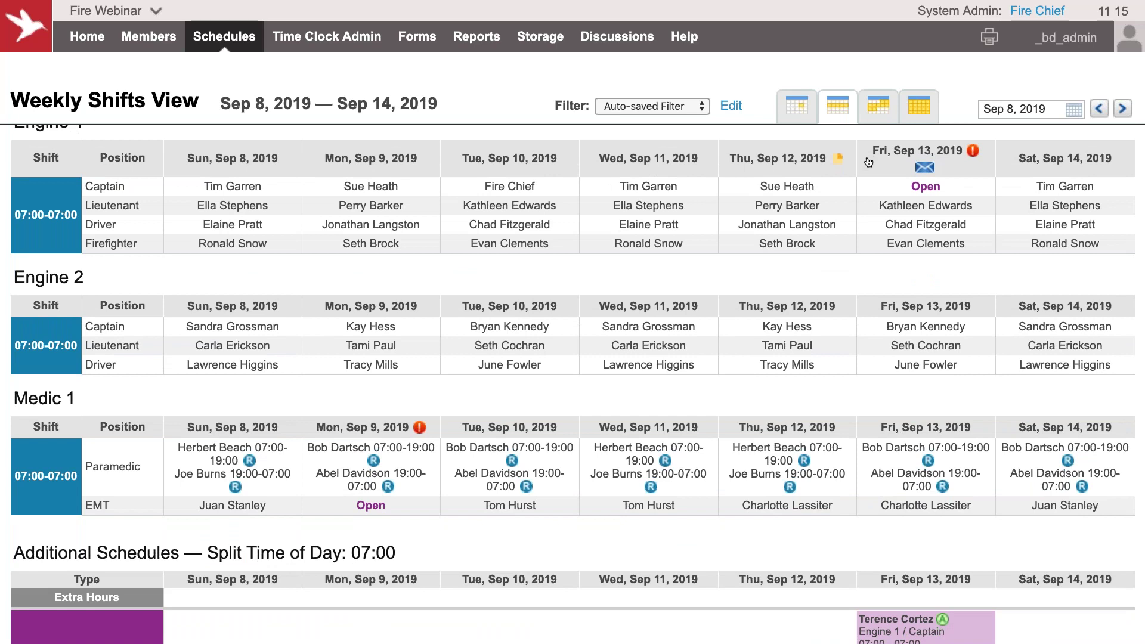
{"action": "scroll", "coordinate": [869, 163], "scroll_direction": "up", "scroll_amount": 3}
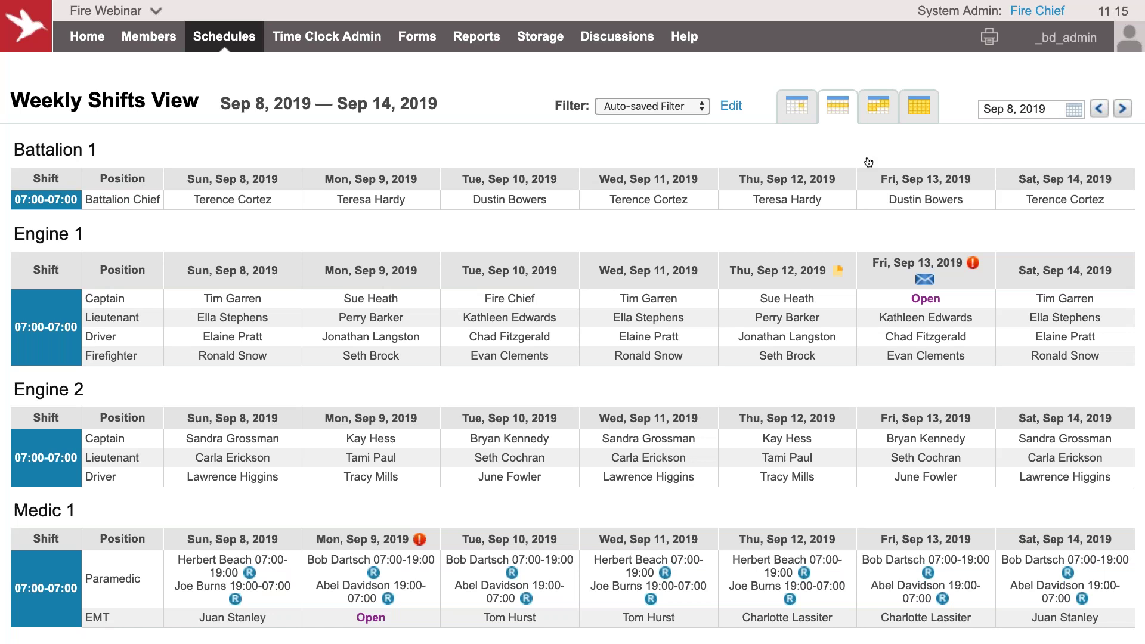
Switch to the Daily Blocks View and examine each unit's hourly coverage and minimum staffing.
{"action": "mouse_move", "coordinate": [797, 117]}
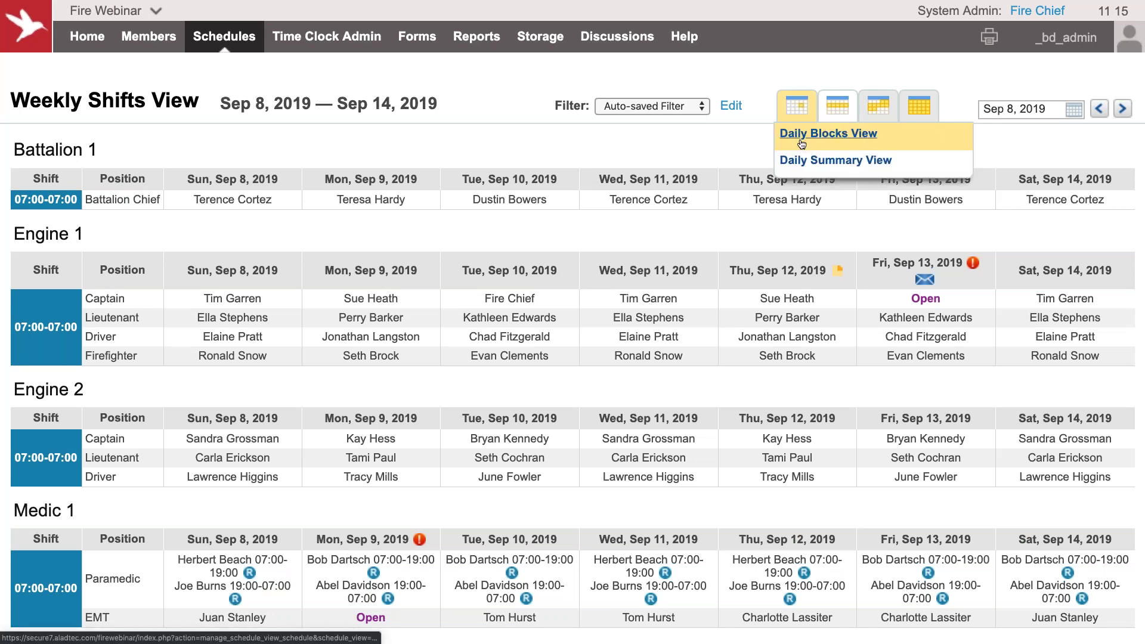
{"action": "left_click", "coordinate": [802, 141]}
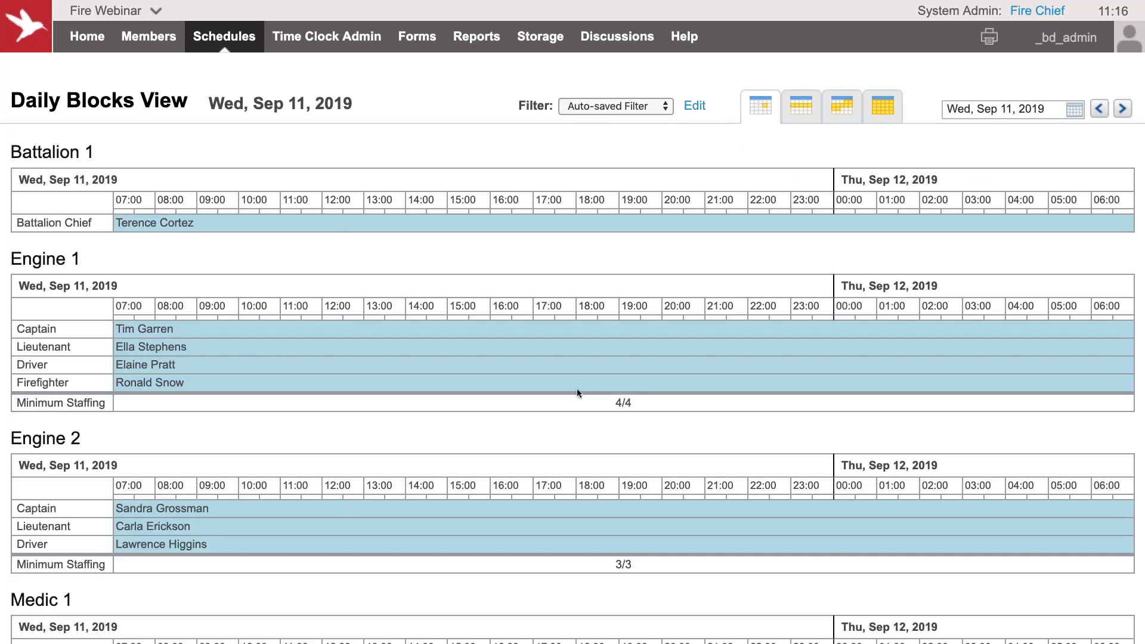
{"action": "scroll", "coordinate": [577, 390], "scroll_direction": "down", "scroll_amount": 1}
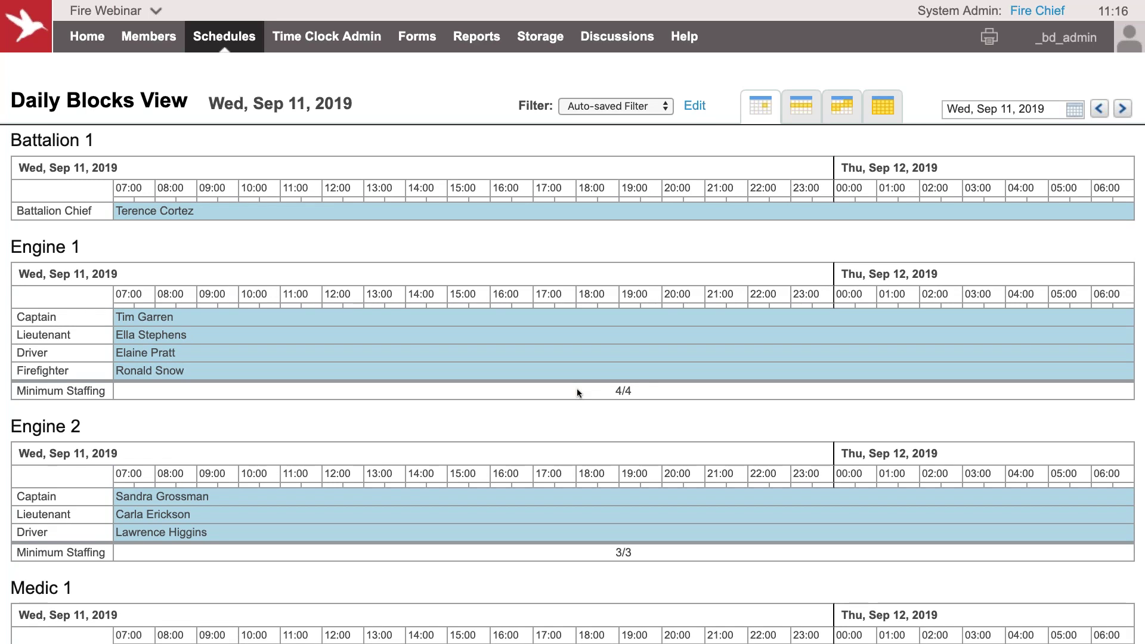
{"action": "scroll", "coordinate": [578, 392], "scroll_direction": "down", "scroll_amount": 4}
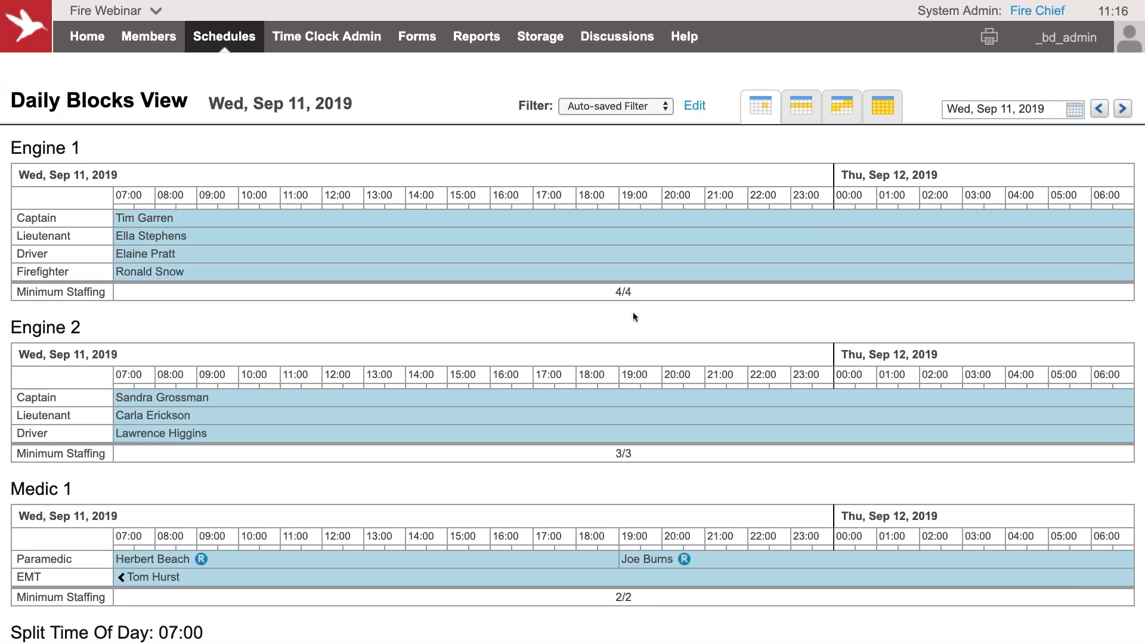
{"action": "scroll", "coordinate": [725, 321], "scroll_direction": "down", "scroll_amount": 3}
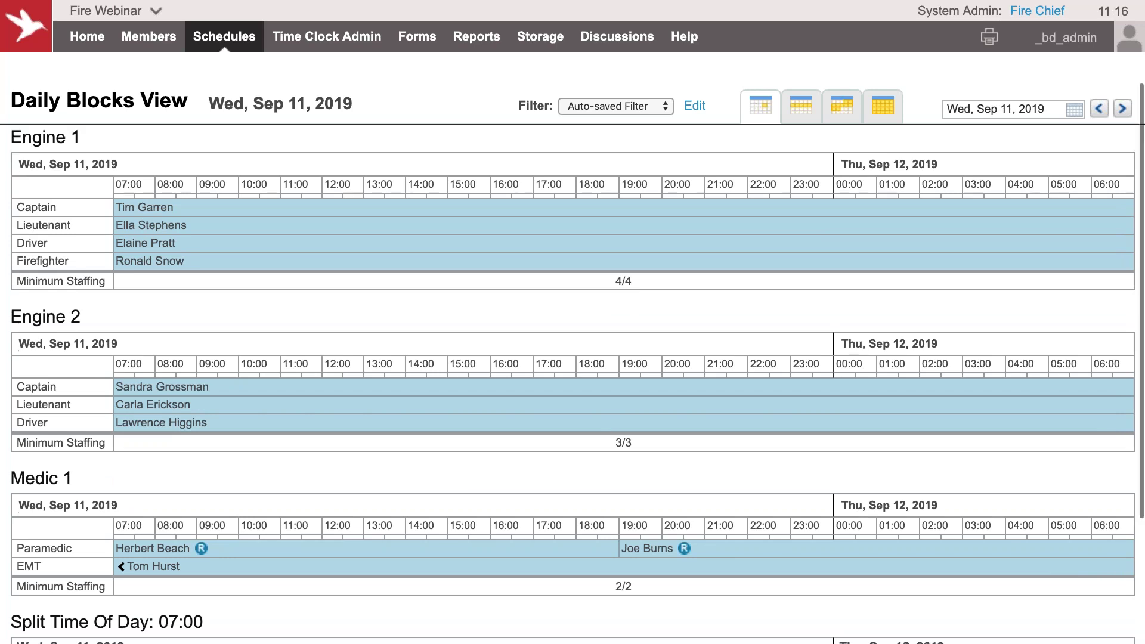
Switch the same day's schedule to the Daily Summary View.
{"action": "scroll", "coordinate": [725, 321], "scroll_direction": "up", "scroll_amount": 7}
{"action": "mouse_move", "coordinate": [771, 109]}
{"action": "left_click", "coordinate": [774, 162]}
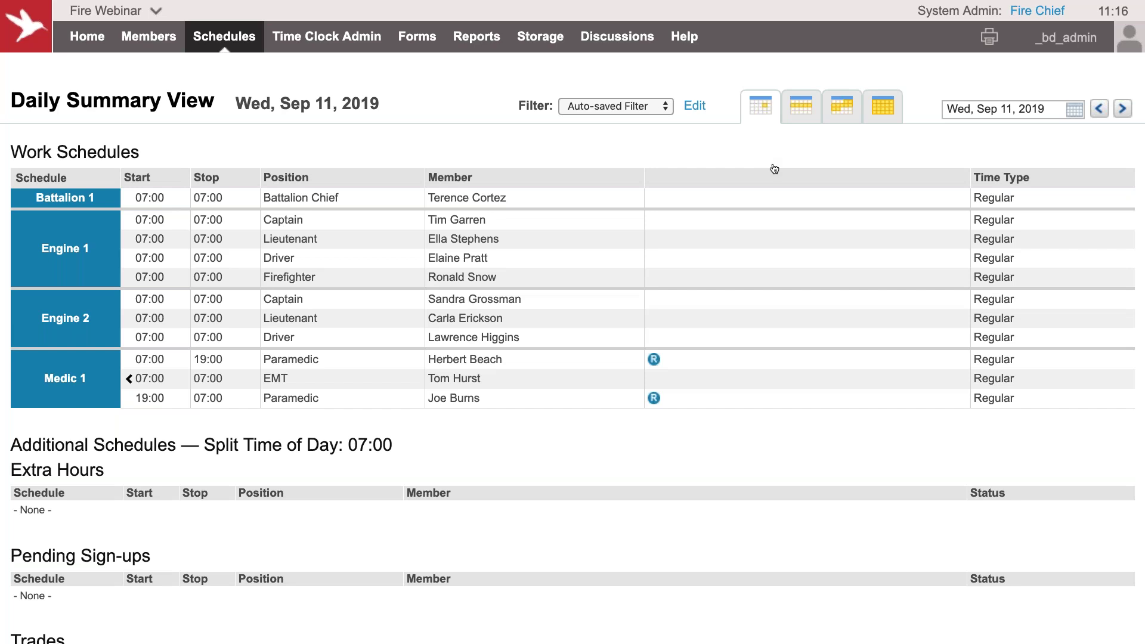
Switch the schedule to the Monthly Calendar View.
{"action": "mouse_move", "coordinate": [877, 110]}
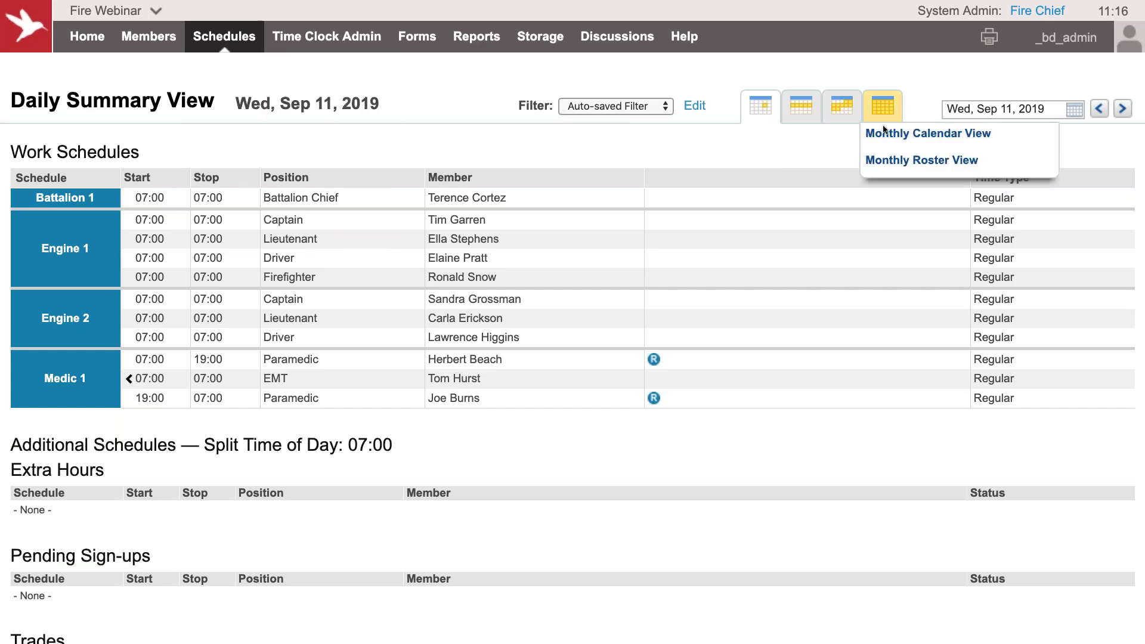
{"action": "left_click", "coordinate": [888, 145]}
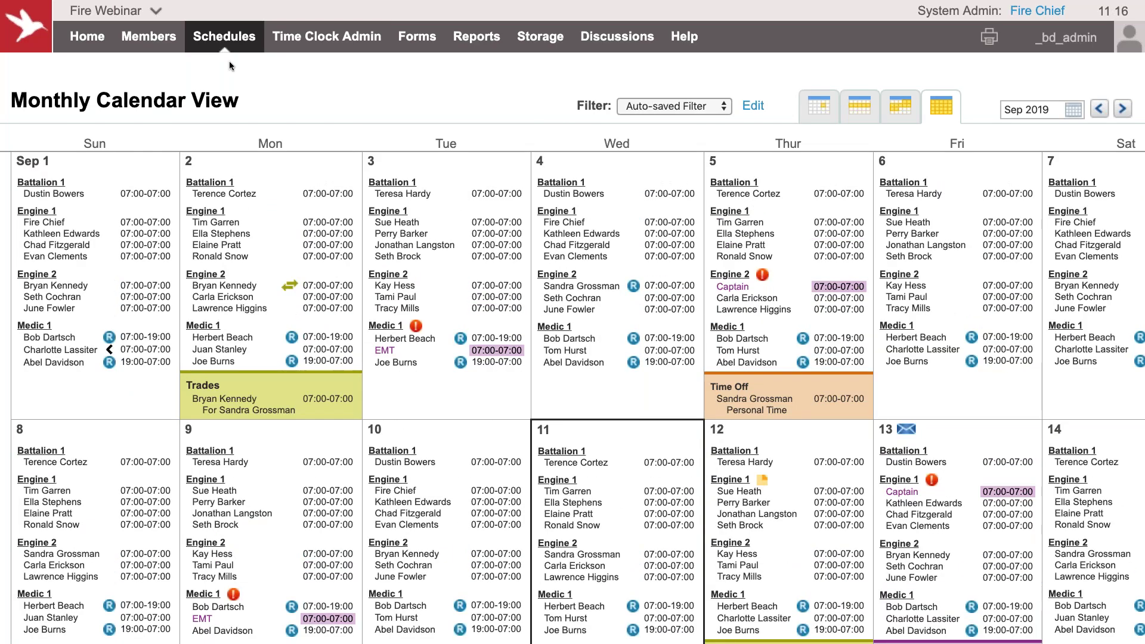
Open the My Schedule page and show the September 2019 schedule of the Medic 1 paramedic who works the 07:00-19:00 shifts.
{"action": "mouse_move", "coordinate": [226, 41]}
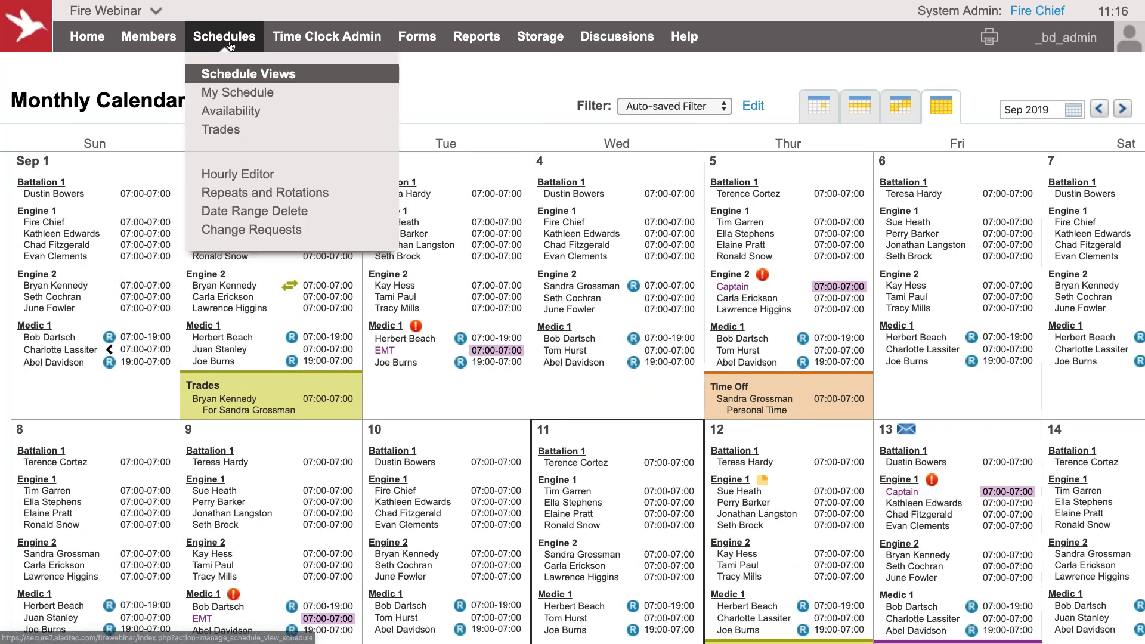
{"action": "left_click", "coordinate": [239, 93]}
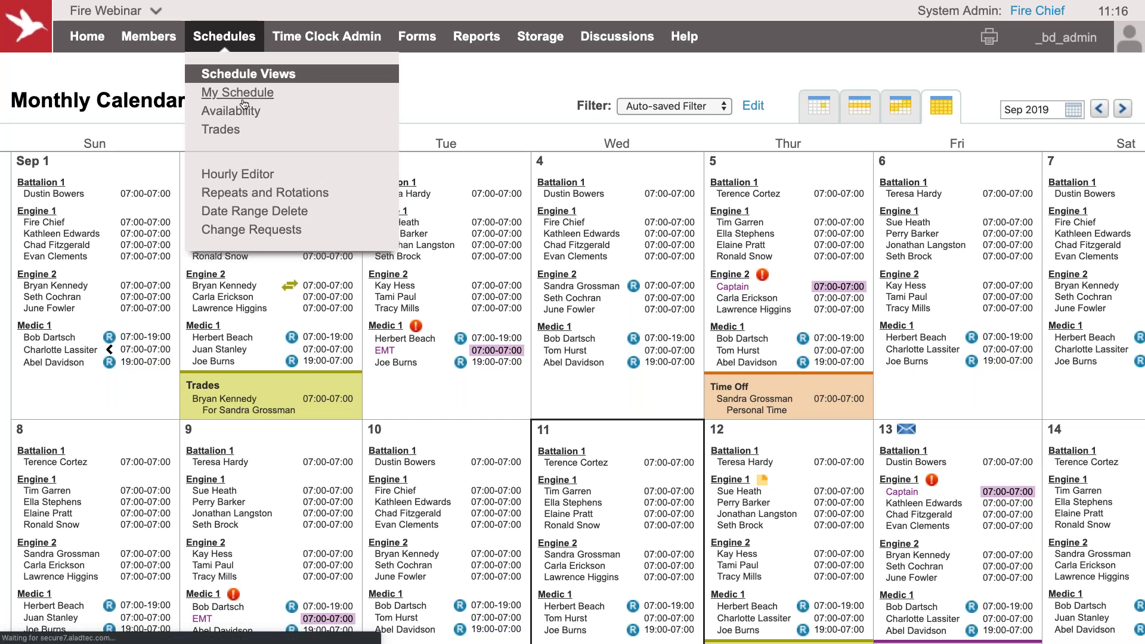
{"action": "left_click", "coordinate": [888, 112]}
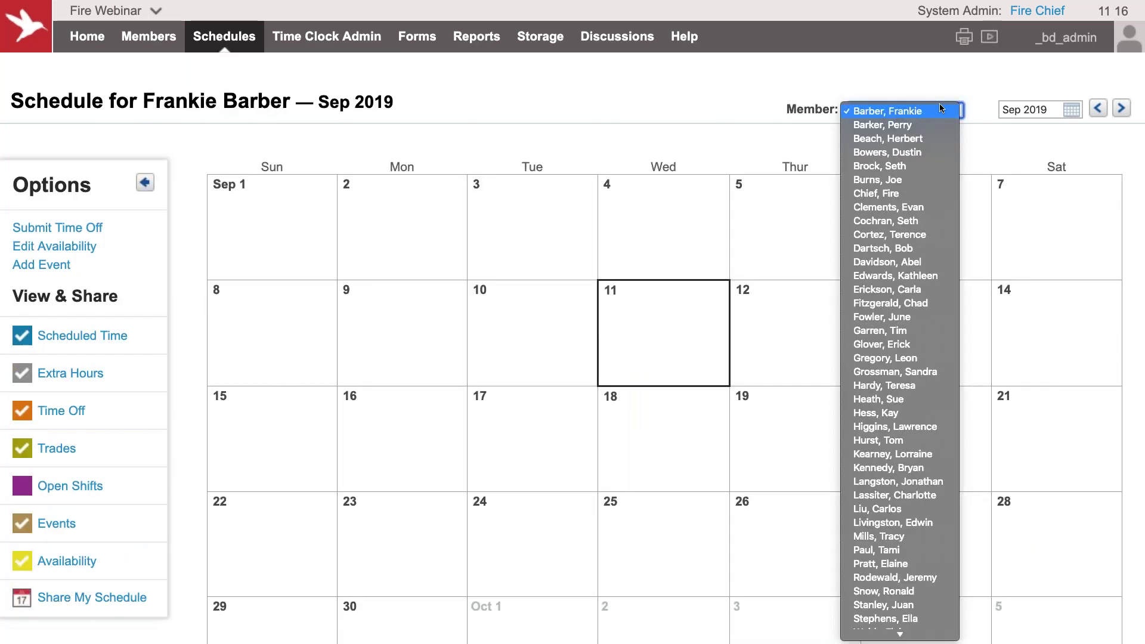
{"action": "left_click", "coordinate": [906, 141]}
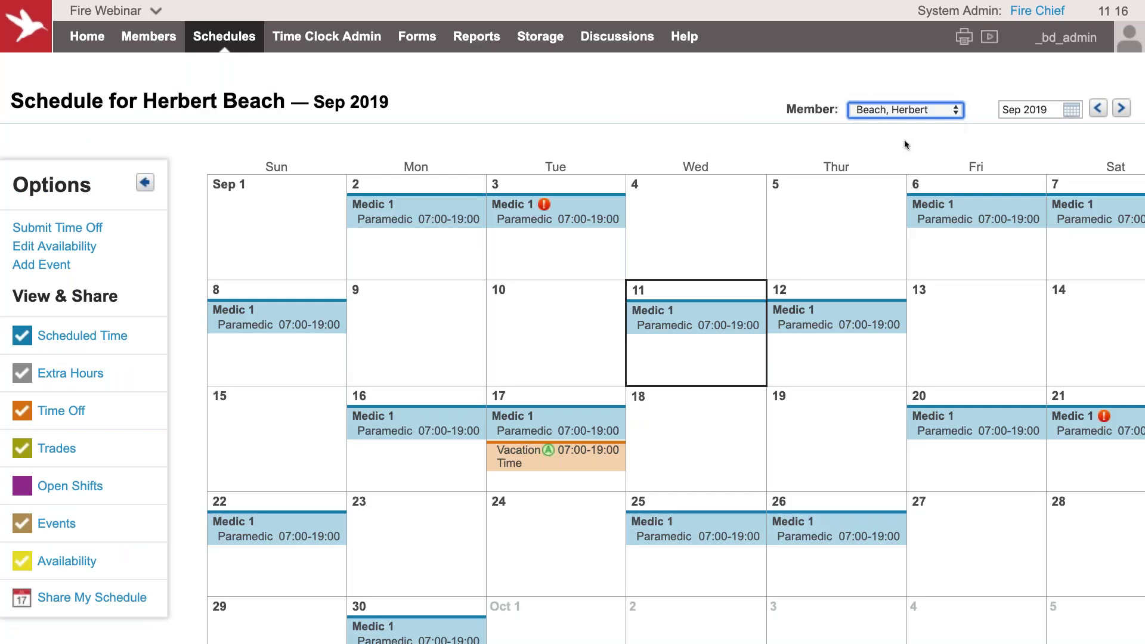
{"action": "scroll", "coordinate": [887, 322], "scroll_direction": "down", "scroll_amount": 1}
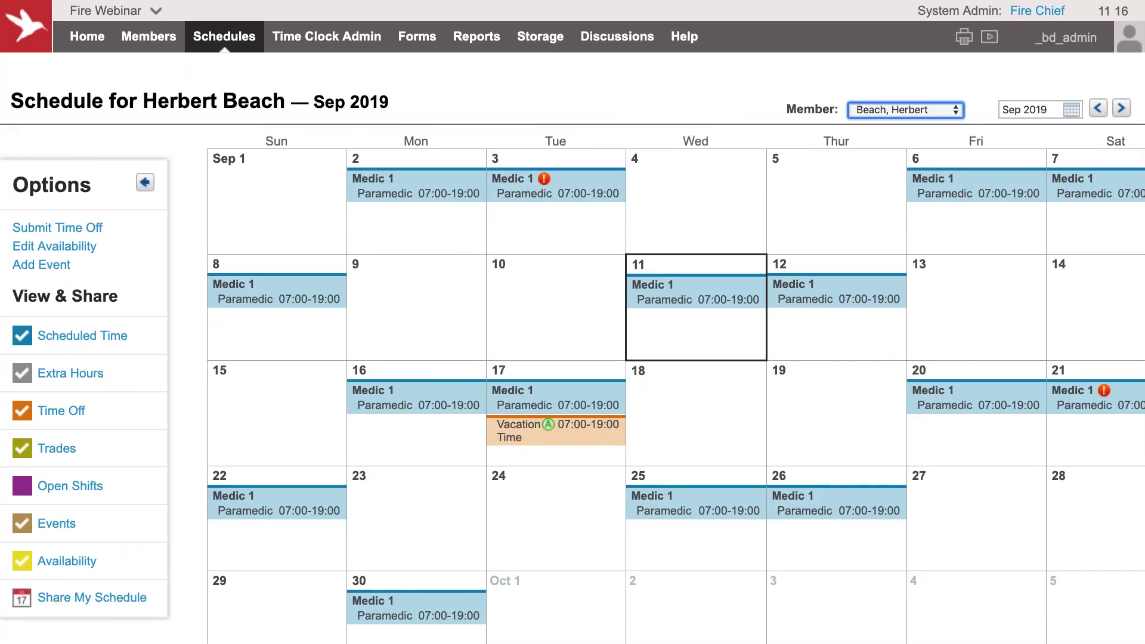
{"action": "key", "text": "ctrl+minus"}
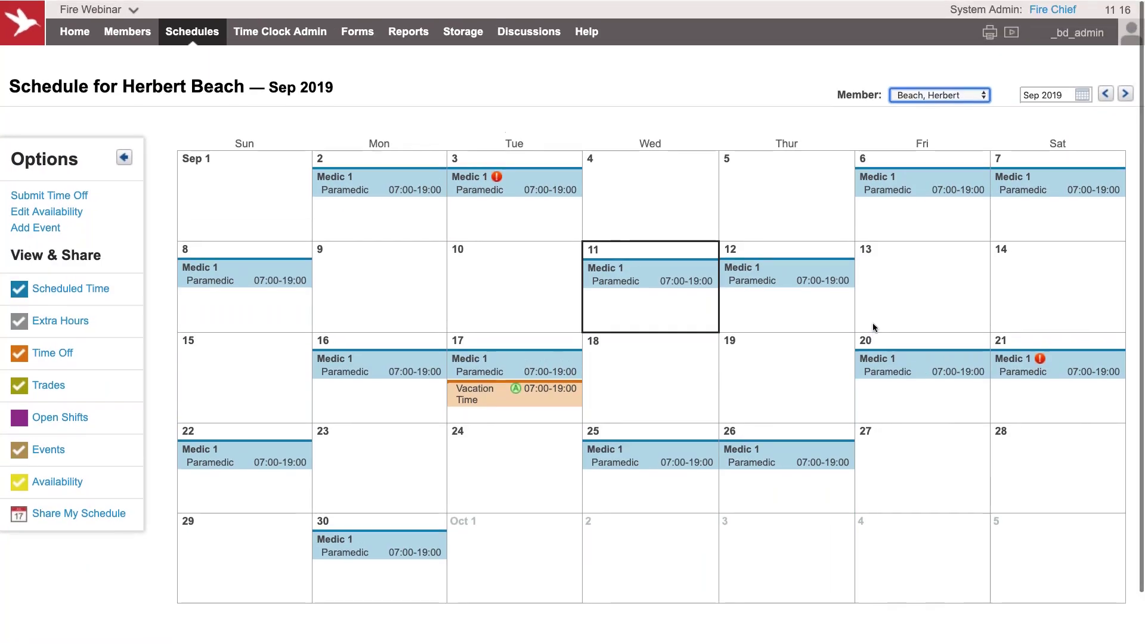
Switch from the administrator account to the selected paramedic's own member view.
{"action": "left_click", "coordinate": [1077, 43]}
{"action": "left_click", "coordinate": [1002, 173]}
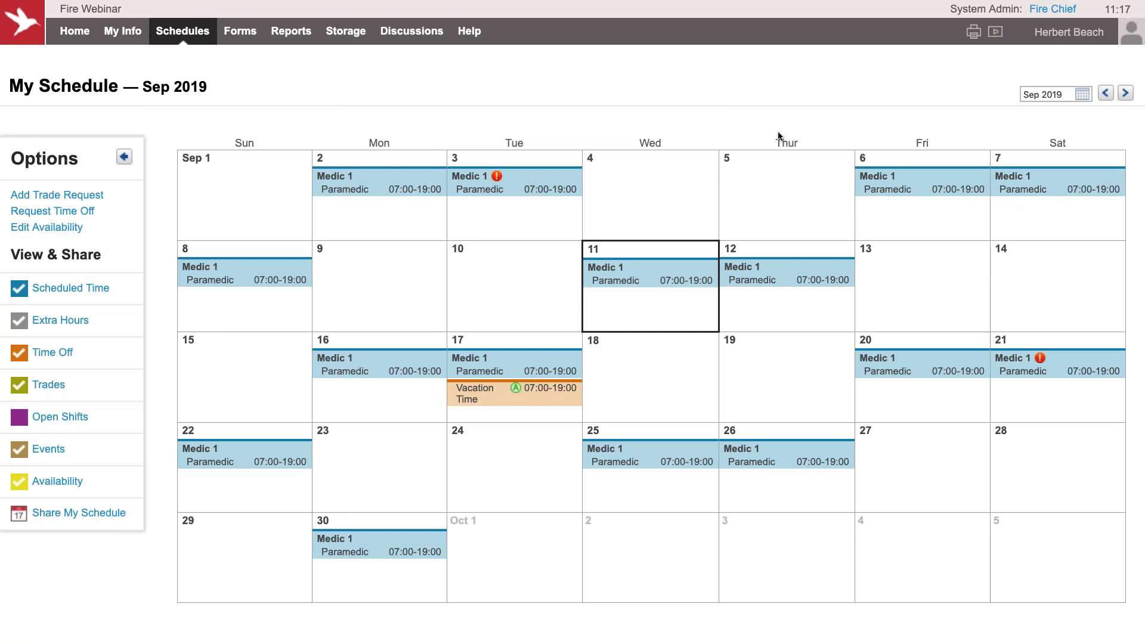
Request Vacation Time (accrued) for the Medic 1 Paramedic shift on Sep 20, 2019, 07:00 to 19:00, and check the request's approval status.
{"action": "mouse_move", "coordinate": [934, 385]}
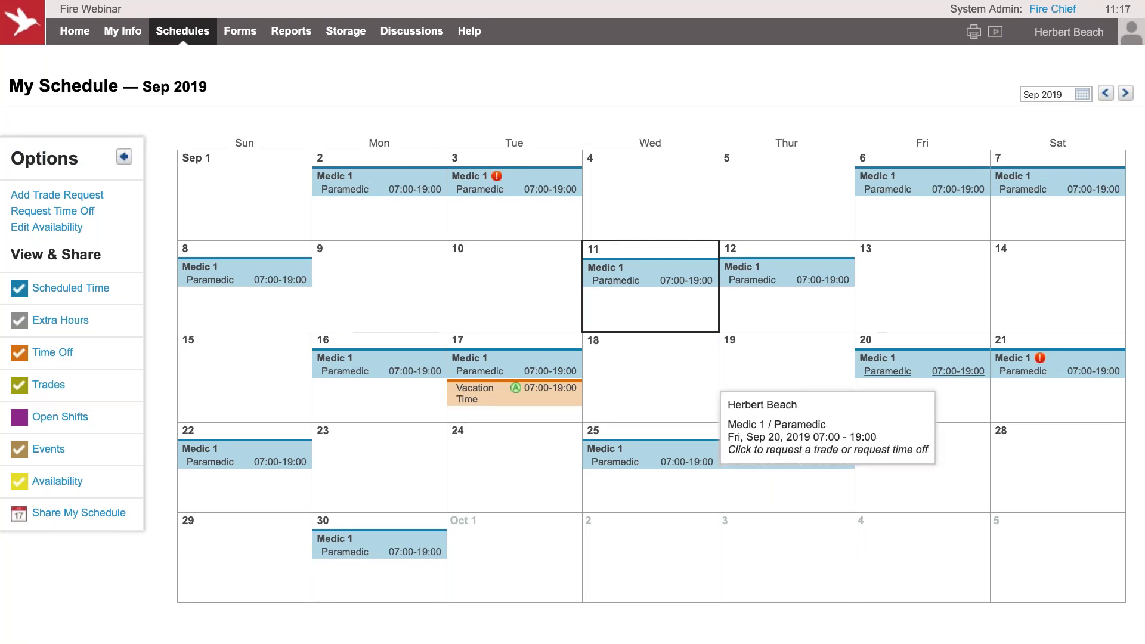
{"action": "left_click", "coordinate": [931, 371]}
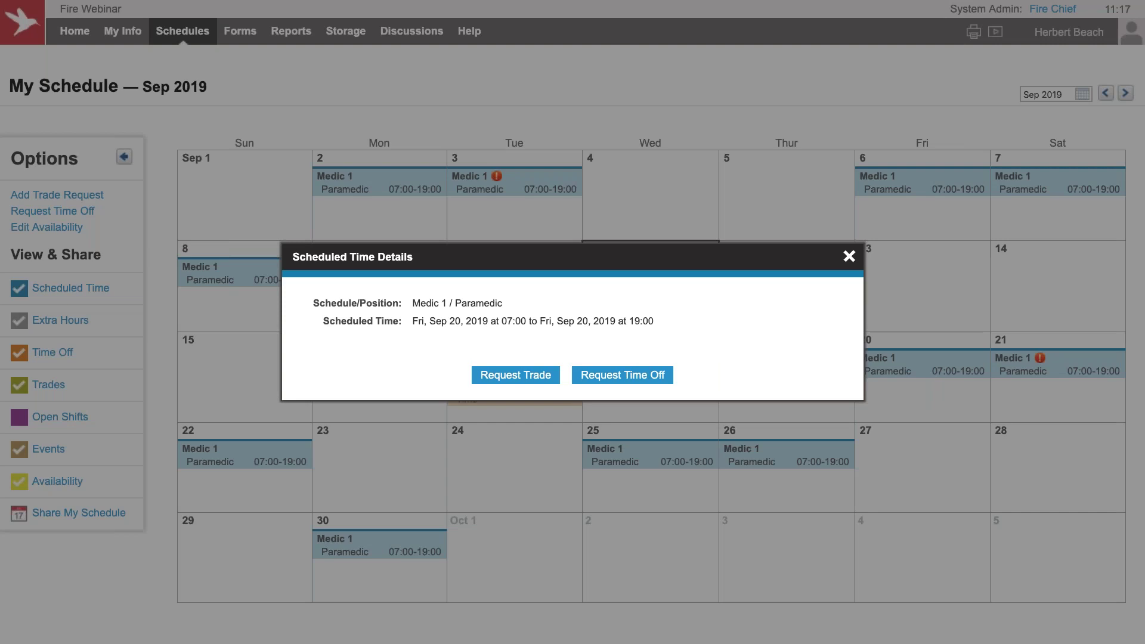
{"action": "left_click", "coordinate": [624, 376]}
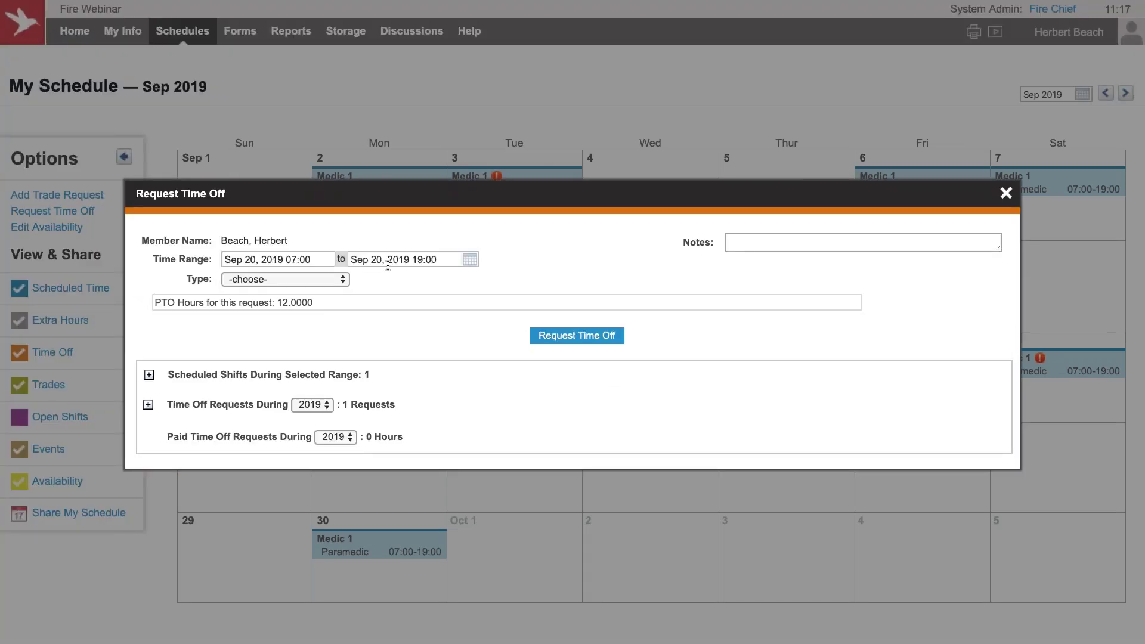
{"action": "left_click", "coordinate": [296, 278]}
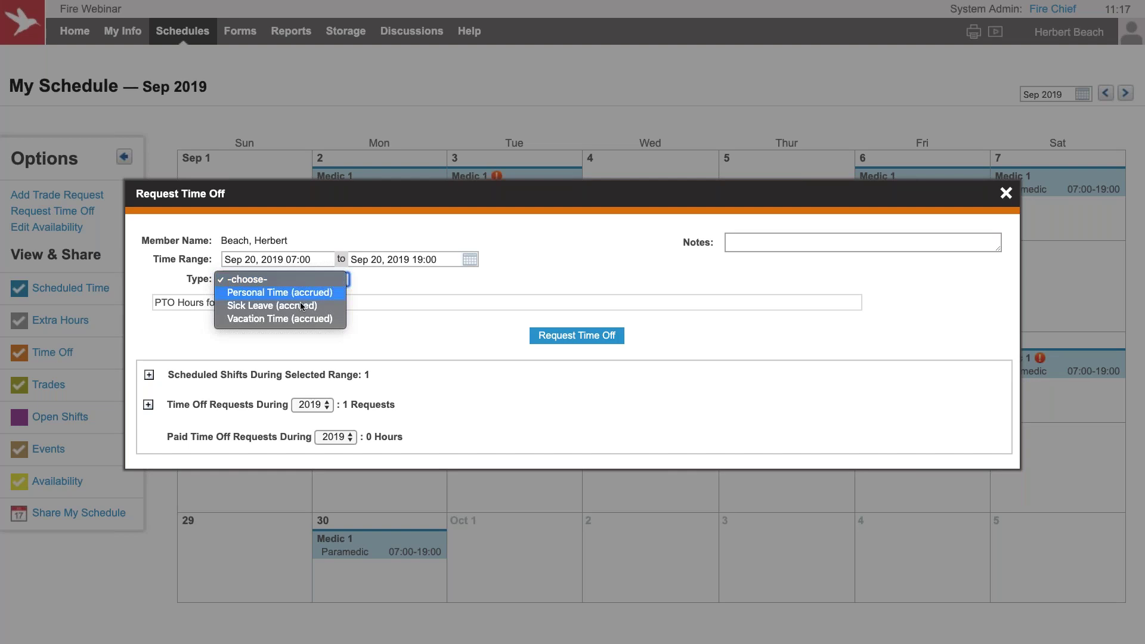
{"action": "left_click", "coordinate": [300, 315]}
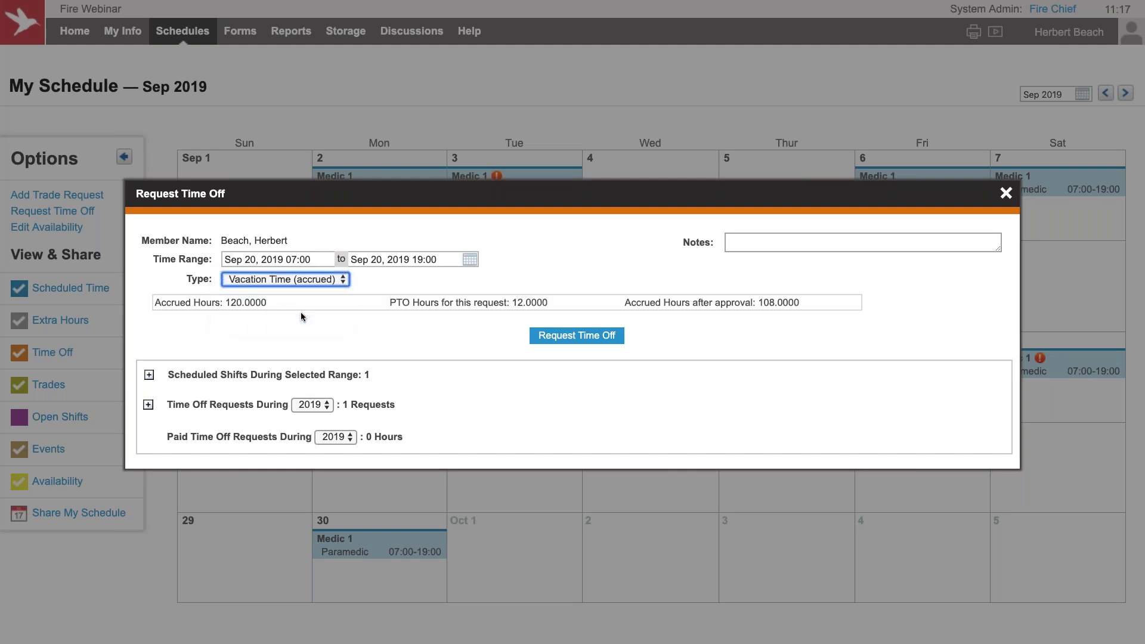
{"action": "left_click", "coordinate": [267, 296]}
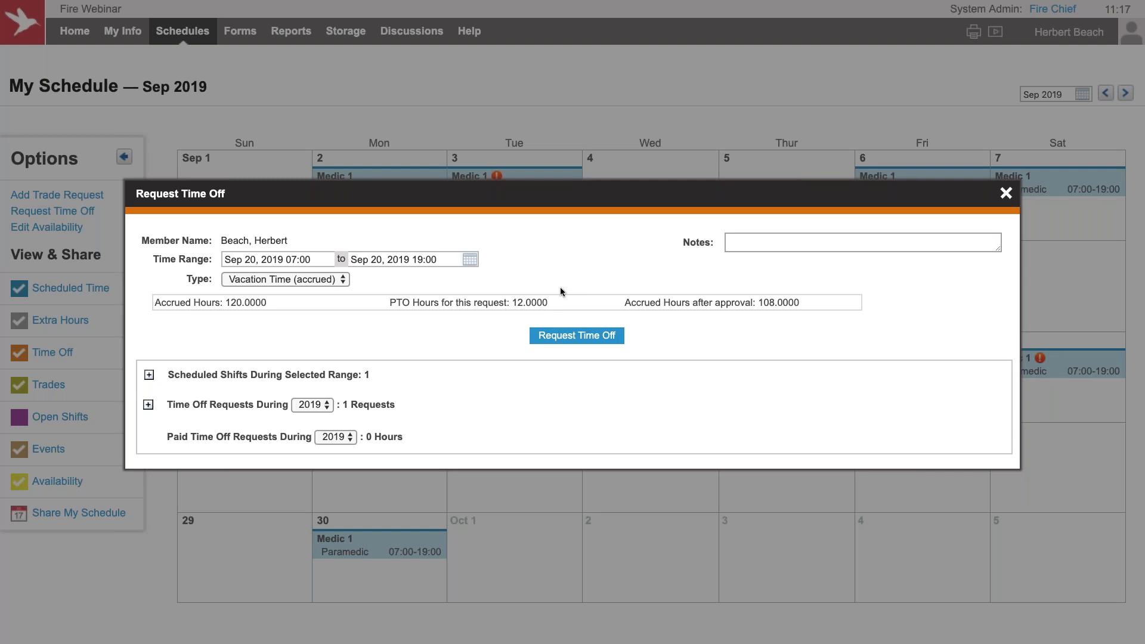
{"action": "left_click", "coordinate": [560, 344]}
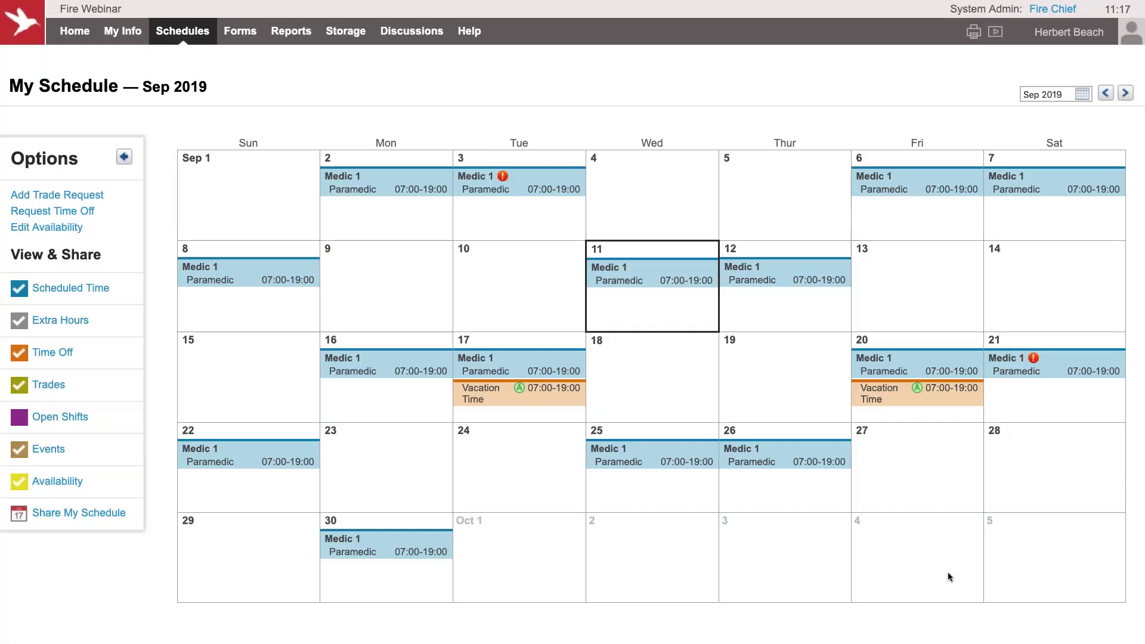
{"action": "mouse_move", "coordinate": [921, 398]}
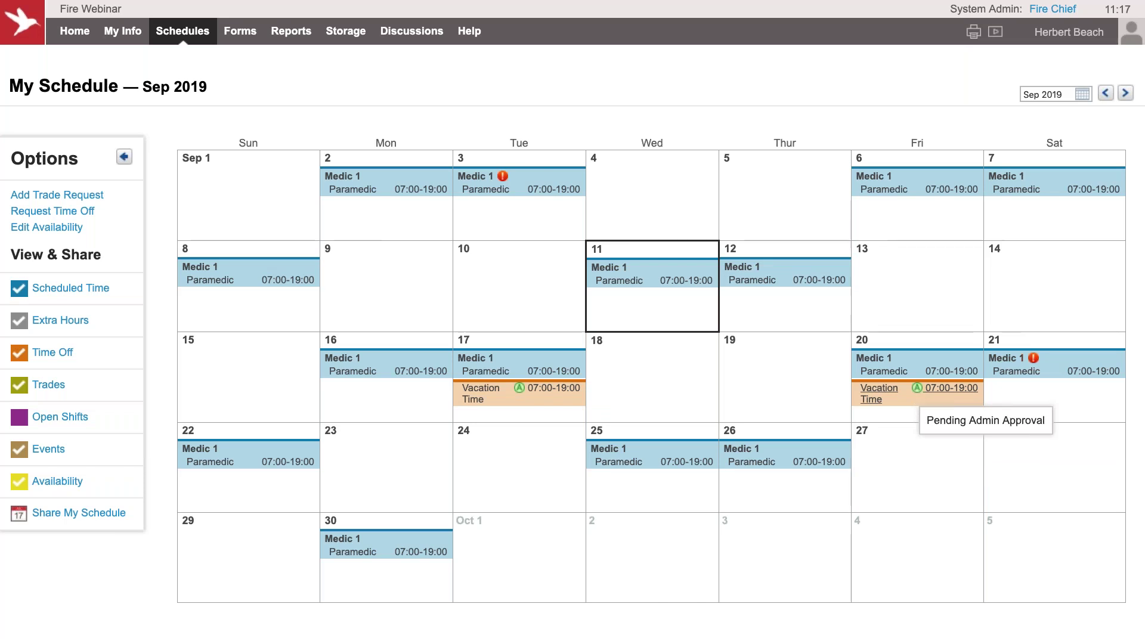
Start a trade request for the Sep 26, 2019 Medic 1 Paramedic shift, keeping Giveaway as the trade type.
{"action": "mouse_move", "coordinate": [792, 464]}
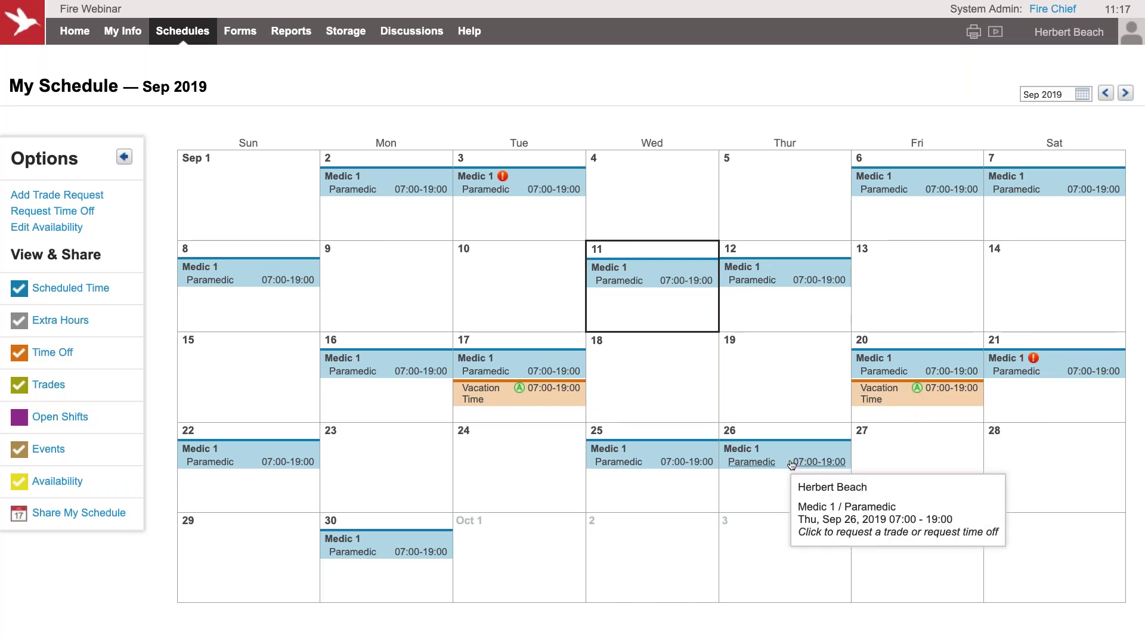
{"action": "left_click", "coordinate": [792, 465]}
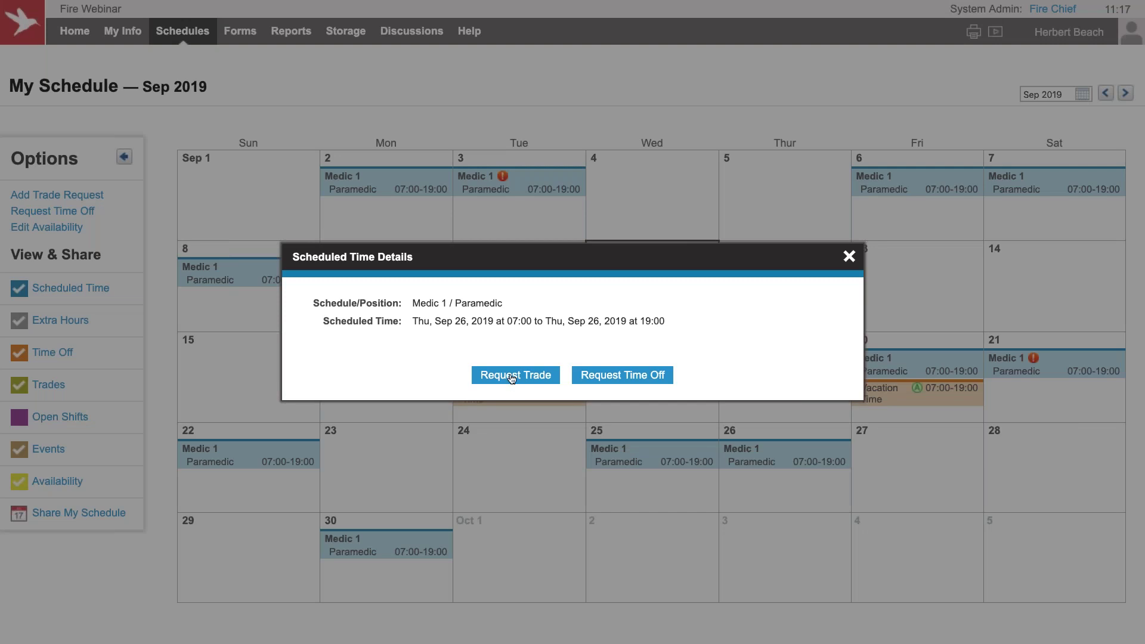
{"action": "left_click", "coordinate": [512, 376]}
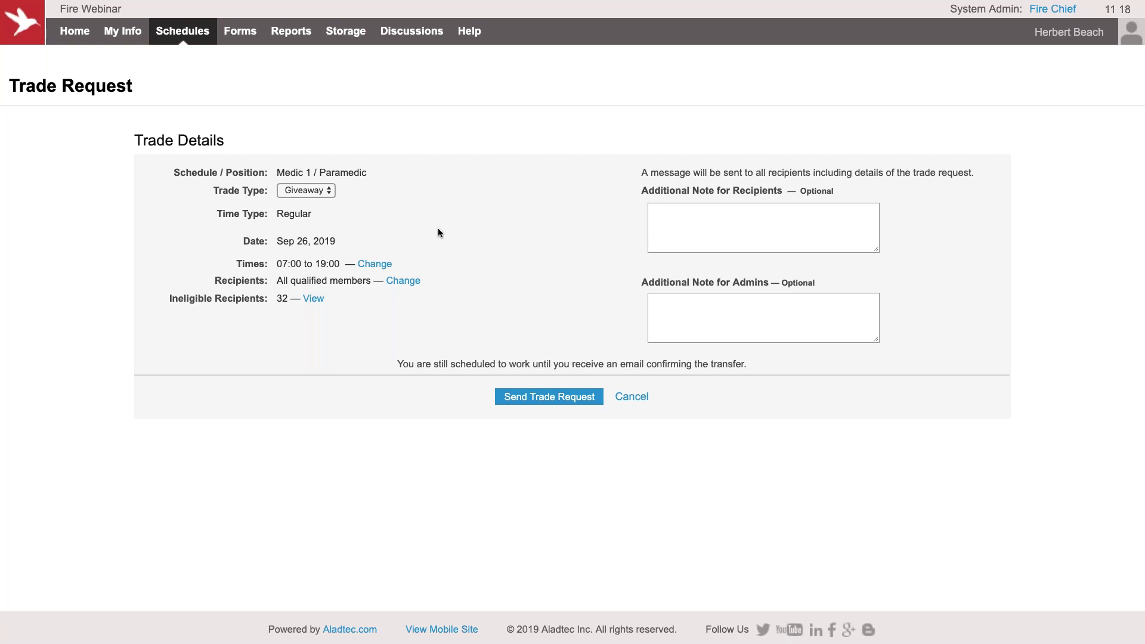
{"action": "left_click", "coordinate": [330, 191]}
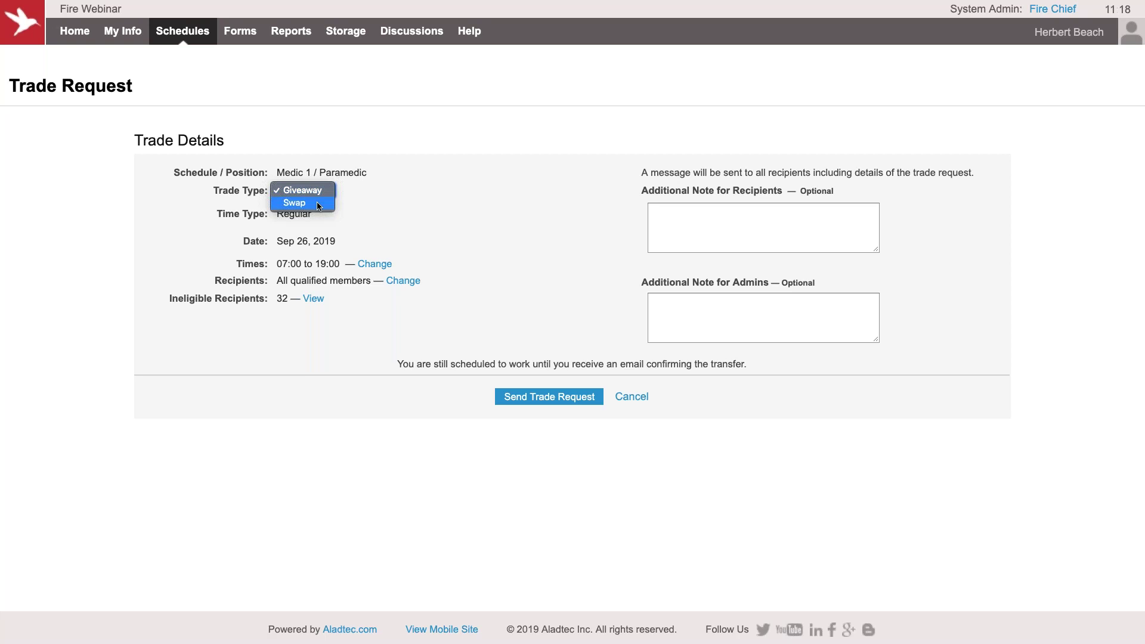
{"action": "left_click", "coordinate": [416, 222]}
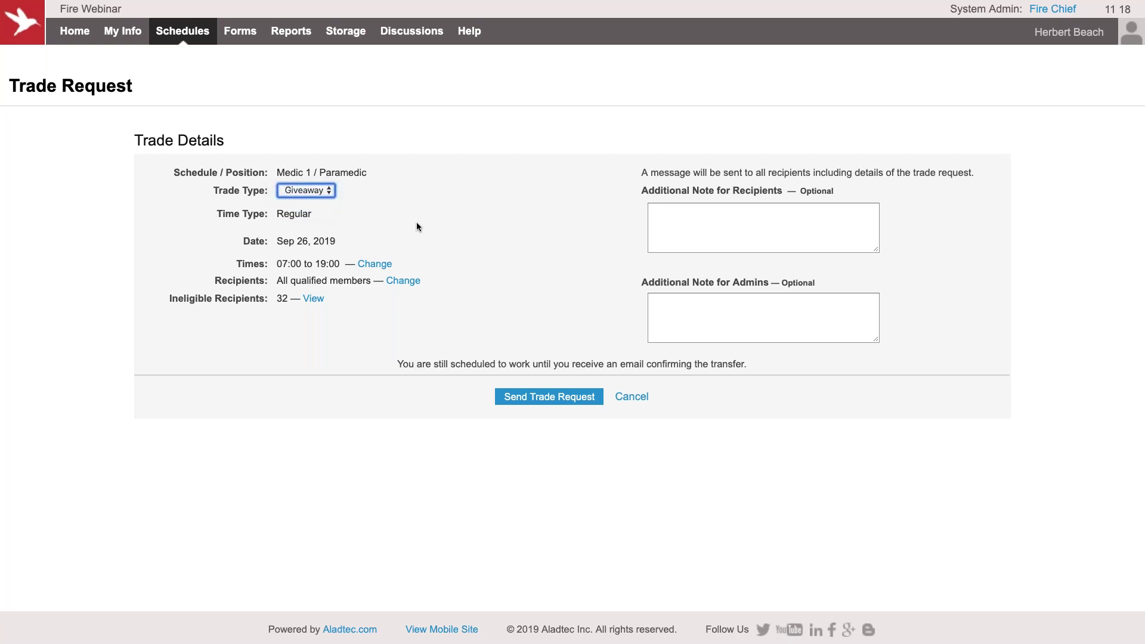
{"action": "left_click", "coordinate": [419, 269]}
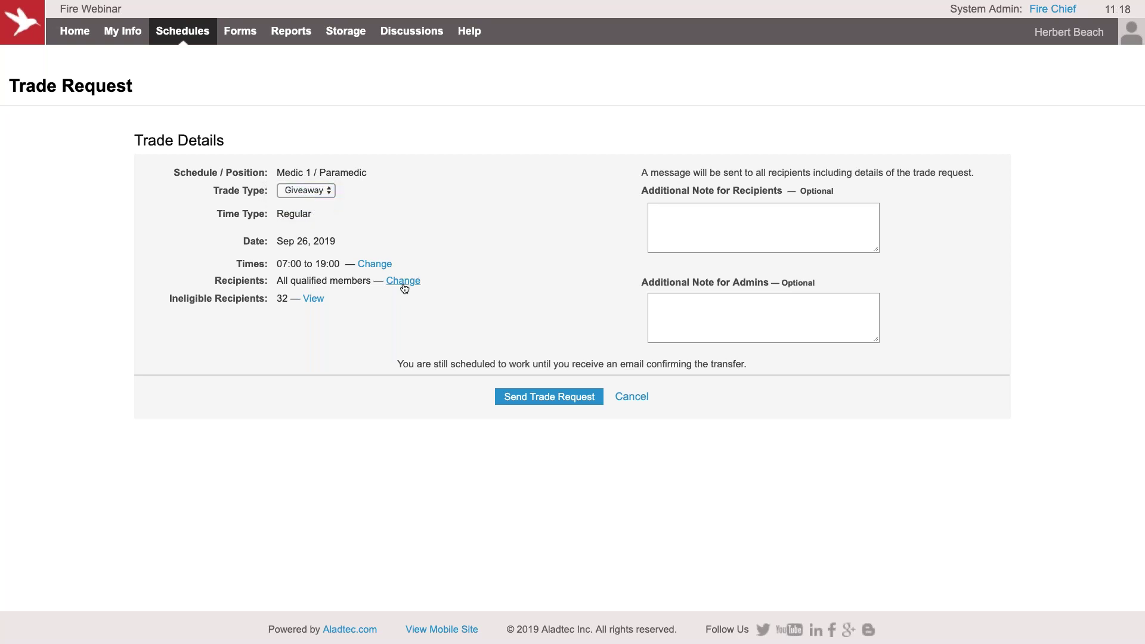
Open the trade's times and recipients for editing and look through the list of qualified members.
{"action": "left_click", "coordinate": [375, 264]}
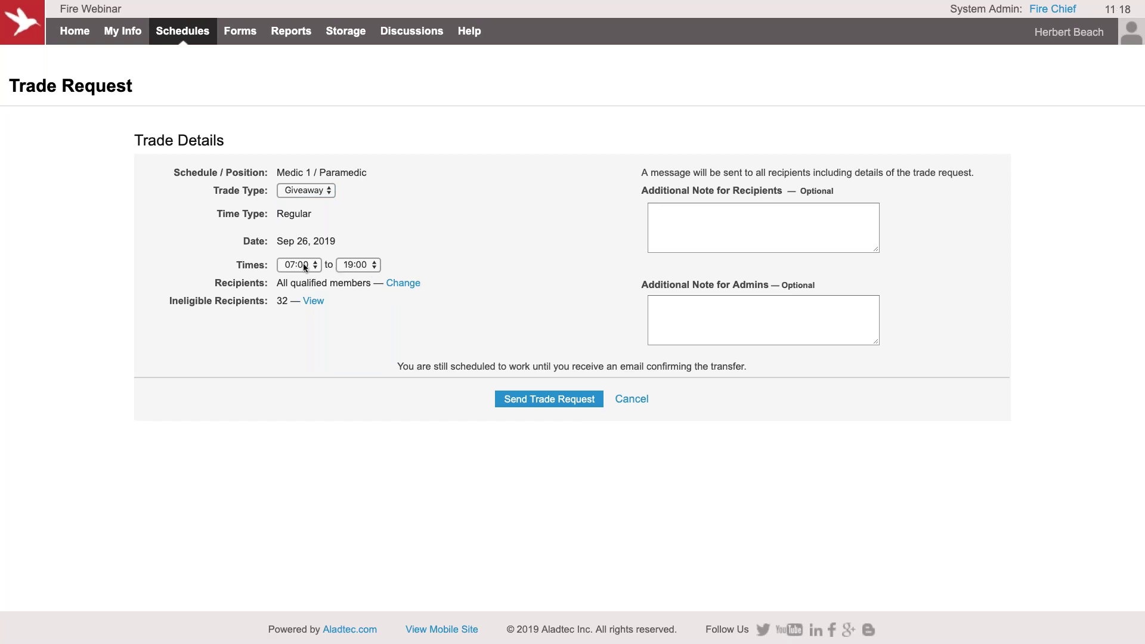
{"action": "left_click", "coordinate": [404, 284]}
{"action": "scroll", "coordinate": [392, 315], "scroll_direction": "down", "scroll_amount": 2}
{"action": "scroll", "coordinate": [392, 315], "scroll_direction": "up", "scroll_amount": 2}
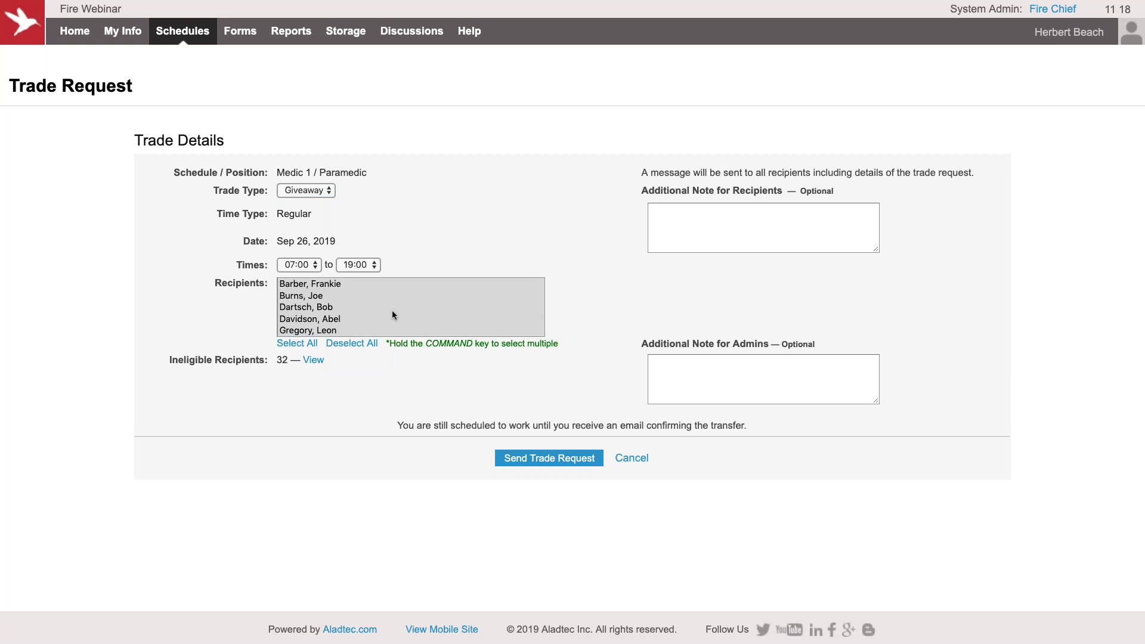
{"action": "scroll", "coordinate": [392, 311], "scroll_direction": "down", "scroll_amount": 2}
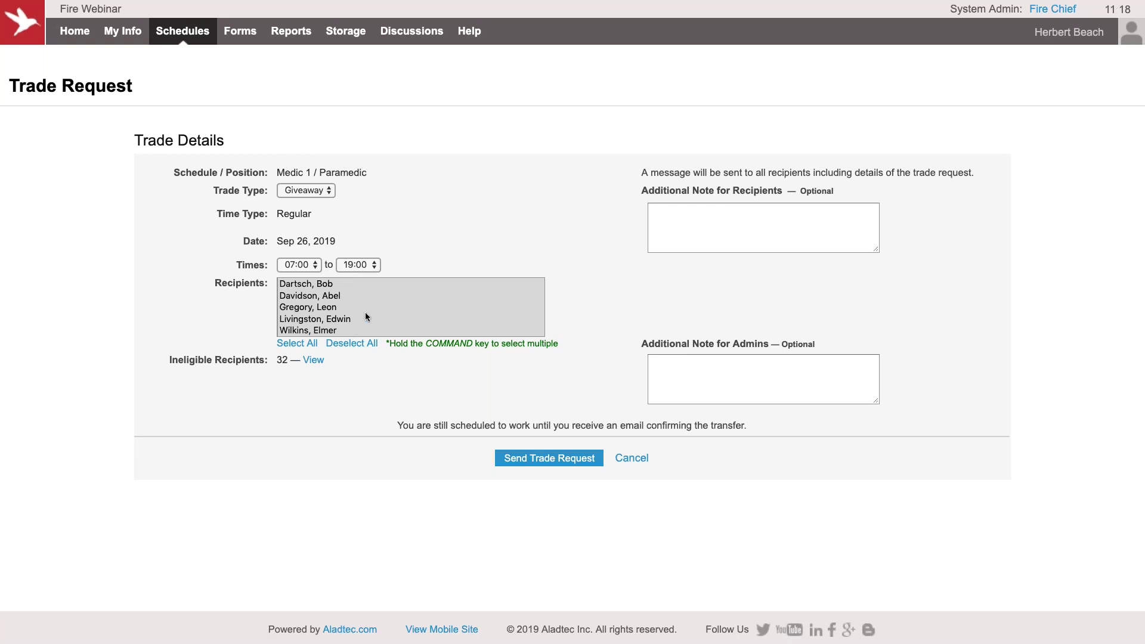
{"action": "scroll", "coordinate": [367, 317], "scroll_direction": "down", "scroll_amount": 1}
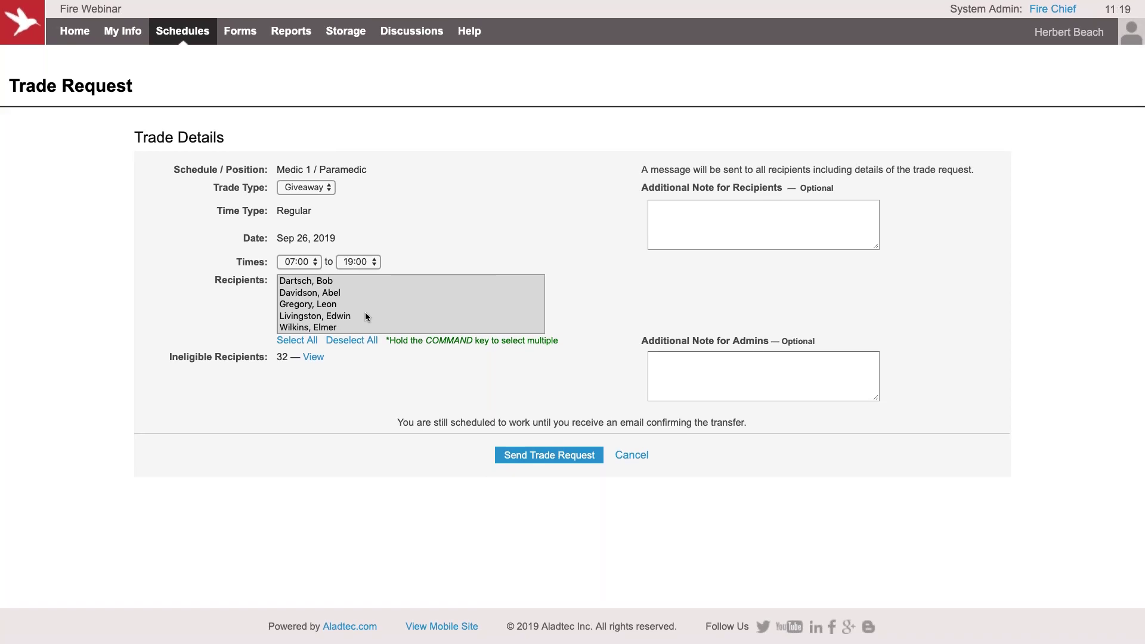
{"action": "scroll", "coordinate": [367, 316], "scroll_direction": "up", "scroll_amount": 2}
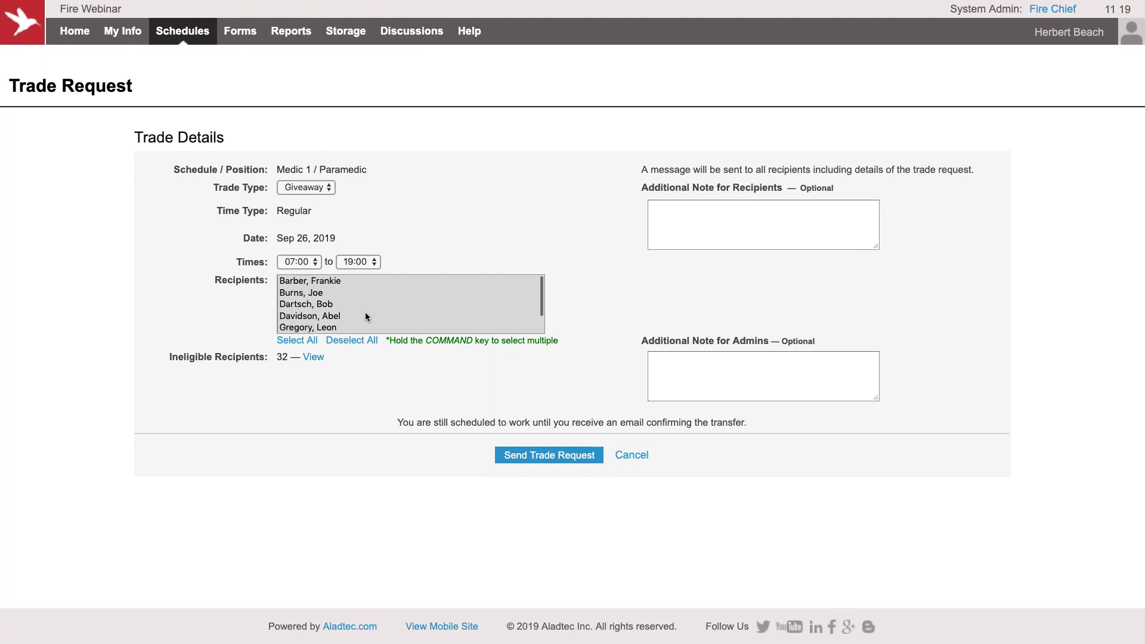
{"action": "scroll", "coordinate": [367, 317], "scroll_direction": "up", "scroll_amount": 1}
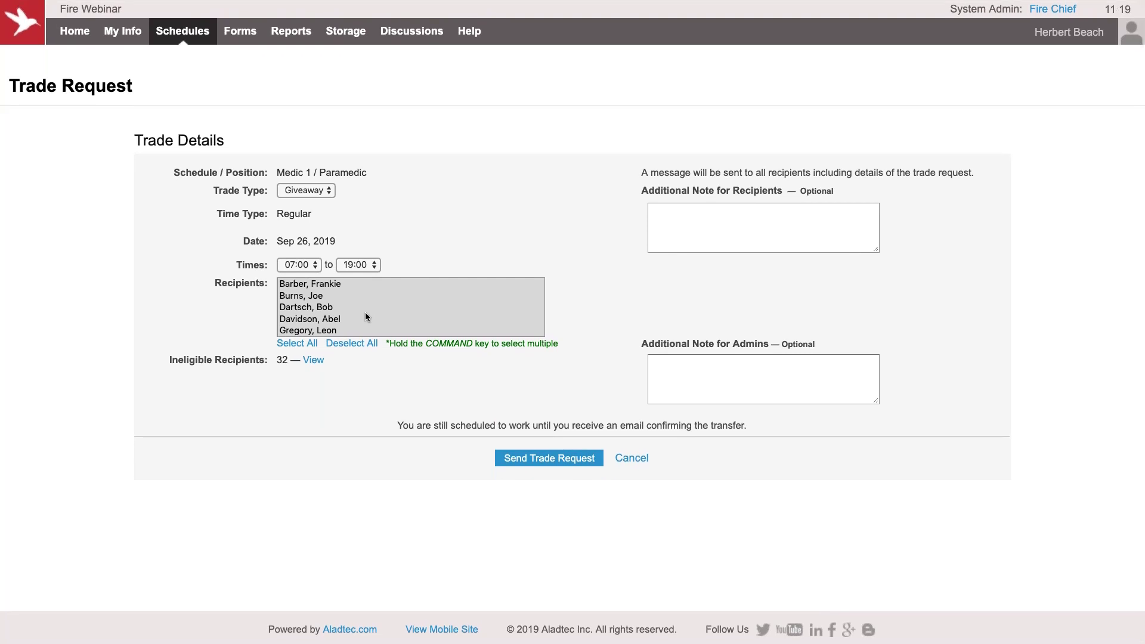
Try individual recipients, select all qualified members instead and send the trade request.
{"action": "left_click", "coordinate": [367, 316]}
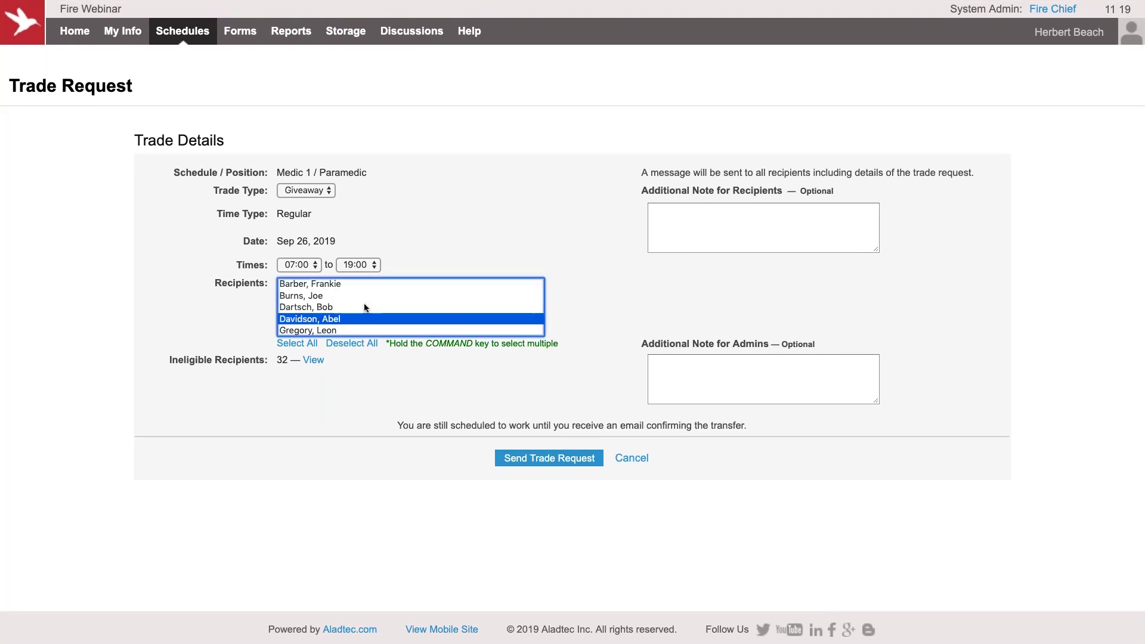
{"action": "left_click", "coordinate": [366, 308]}
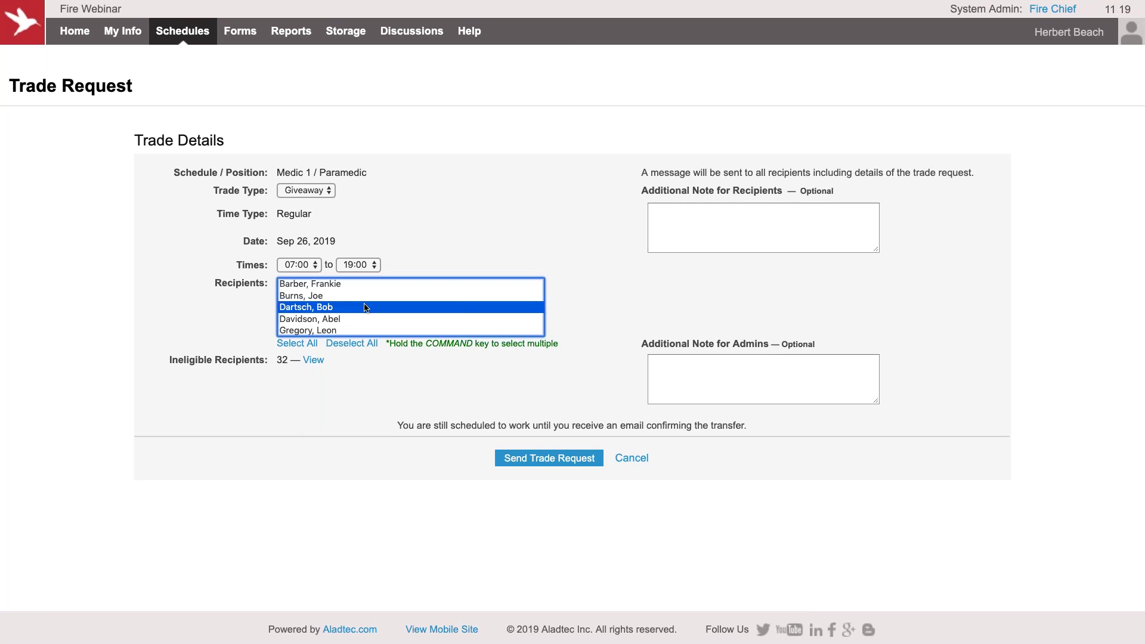
{"action": "left_click", "coordinate": [300, 342]}
{"action": "left_click", "coordinate": [530, 459]}
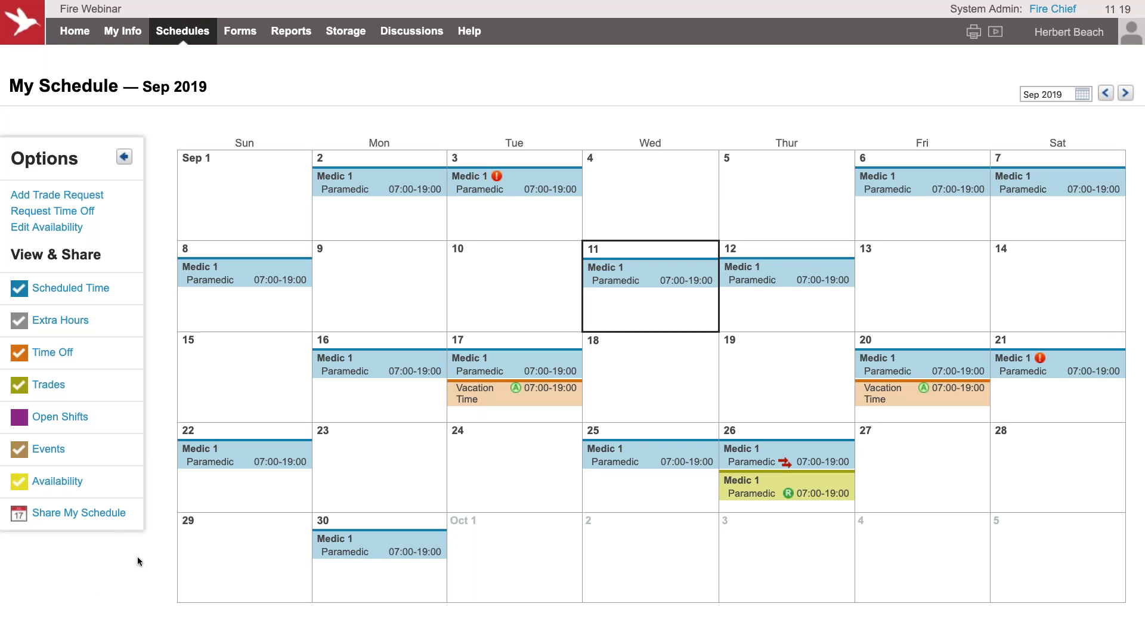
Get the iCal feed link for sharing the member's schedule, review the calendar subscription instructions, and close the sharing options.
{"action": "left_click", "coordinate": [108, 521]}
{"action": "scroll", "coordinate": [126, 463], "scroll_direction": "down", "scroll_amount": 2}
{"action": "left_click", "coordinate": [184, 501]}
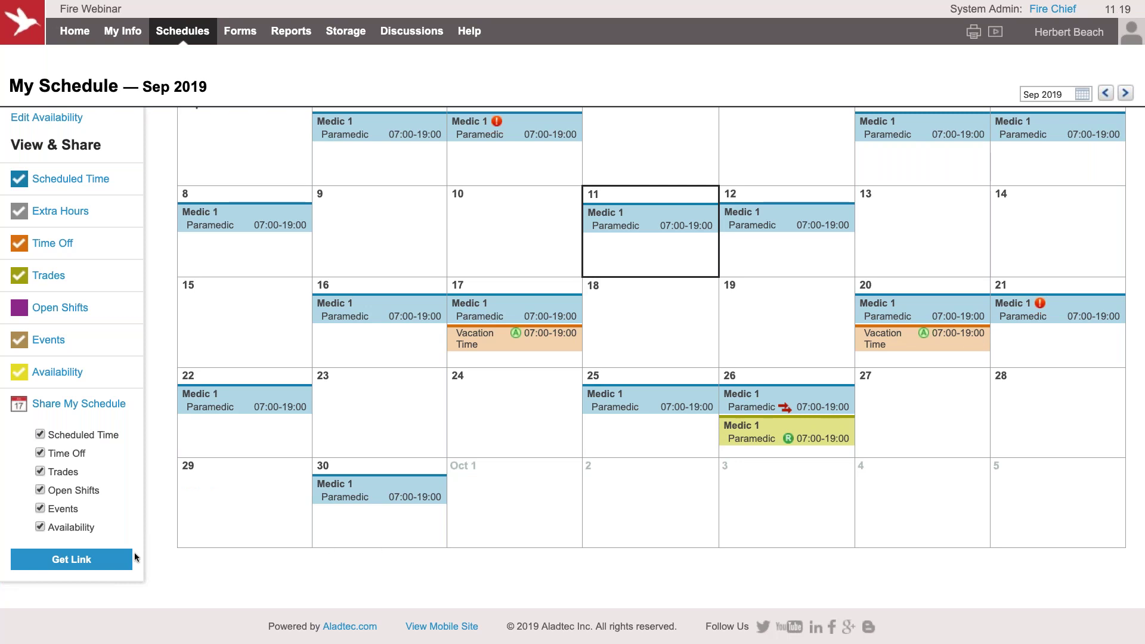
{"action": "left_click", "coordinate": [71, 560]}
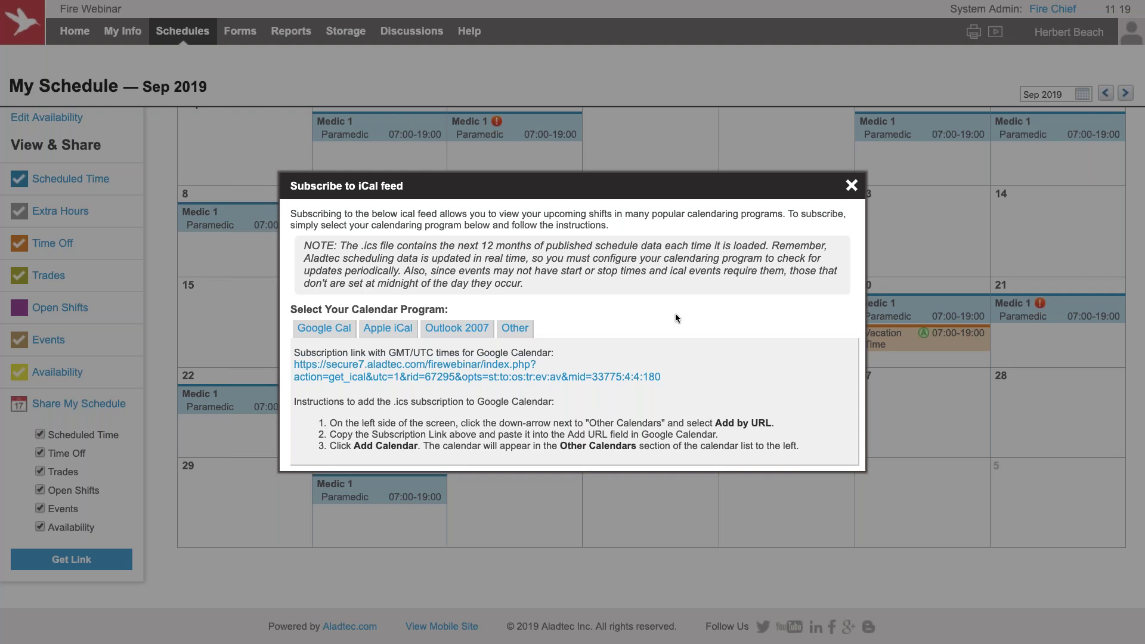
{"action": "left_click", "coordinate": [852, 187]}
{"action": "left_click", "coordinate": [105, 402]}
{"action": "left_click", "coordinate": [485, 288]}
Return to the department-wide Monthly Calendar View as the member.
{"action": "scroll", "coordinate": [485, 288], "scroll_direction": "up", "scroll_amount": 2}
{"action": "mouse_move", "coordinate": [196, 42]}
{"action": "left_click", "coordinate": [199, 63]}
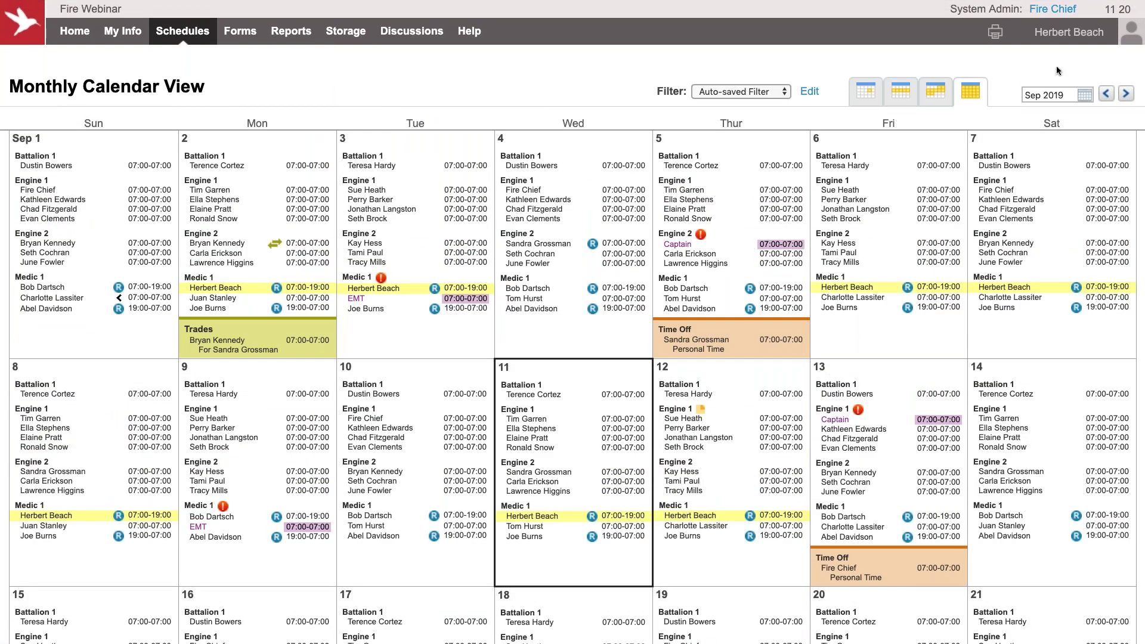
Switch from the member's view back to the administrator account and enlarge the Monthly Calendar View.
{"action": "left_click", "coordinate": [1062, 31]}
{"action": "left_click", "coordinate": [1008, 62]}
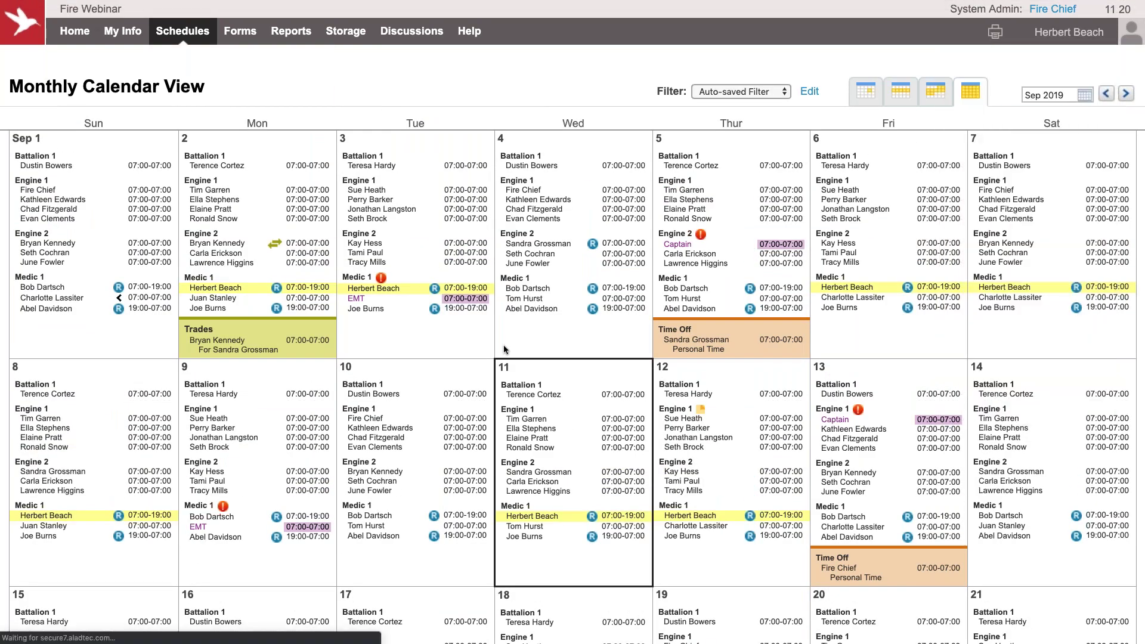
{"action": "key", "text": "ctrl+plus"}
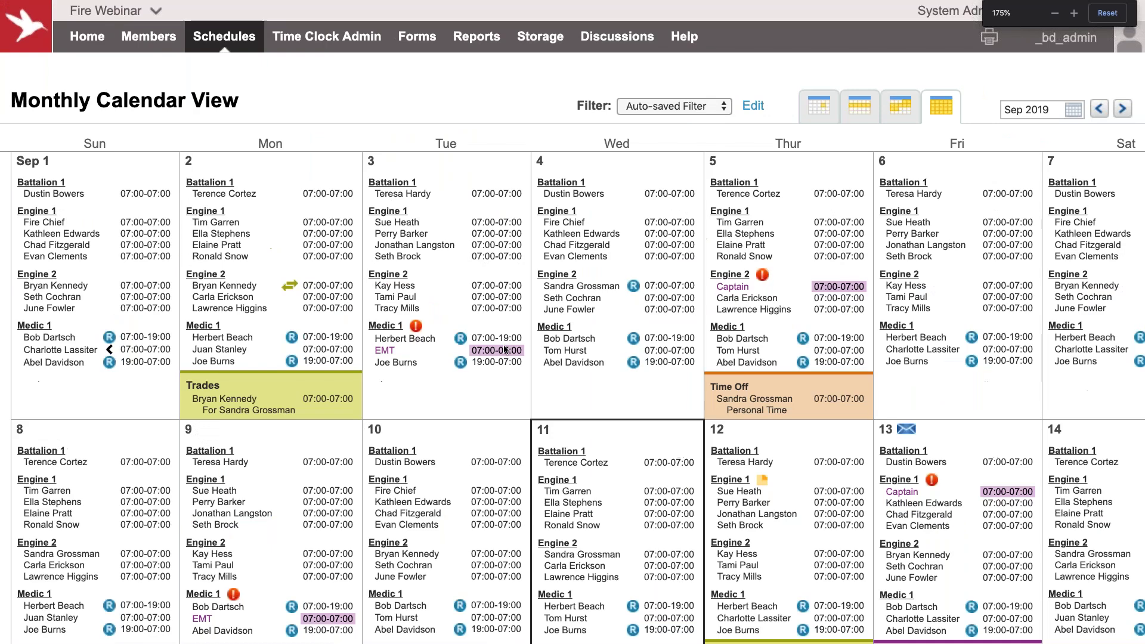
Review the pending Engine 1 Captain giveaway trade on Sep 12, 2019 and approve the member who accepted it.
{"action": "scroll", "coordinate": [504, 350], "scroll_direction": "down", "scroll_amount": 4}
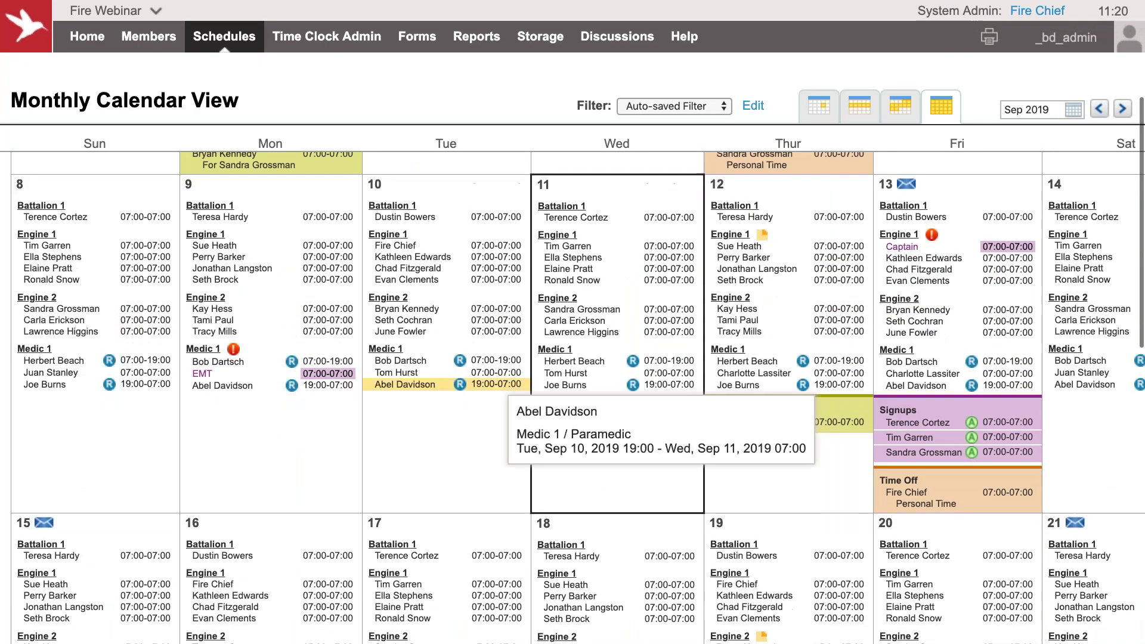
{"action": "scroll", "coordinate": [504, 386], "scroll_direction": "right", "scroll_amount": 2}
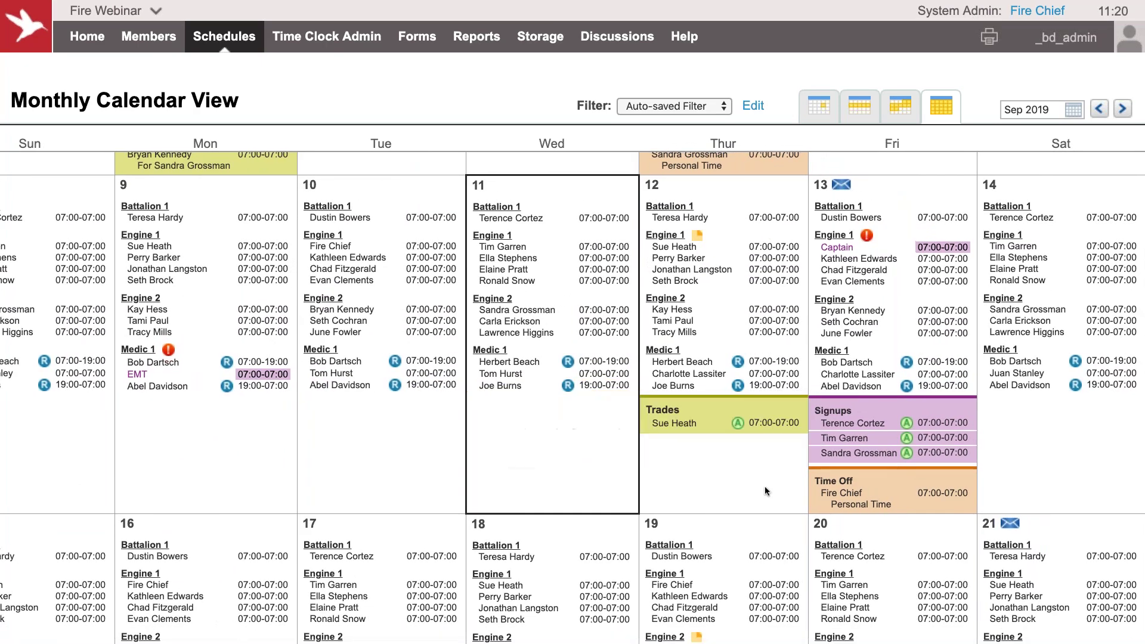
{"action": "mouse_move", "coordinate": [741, 425]}
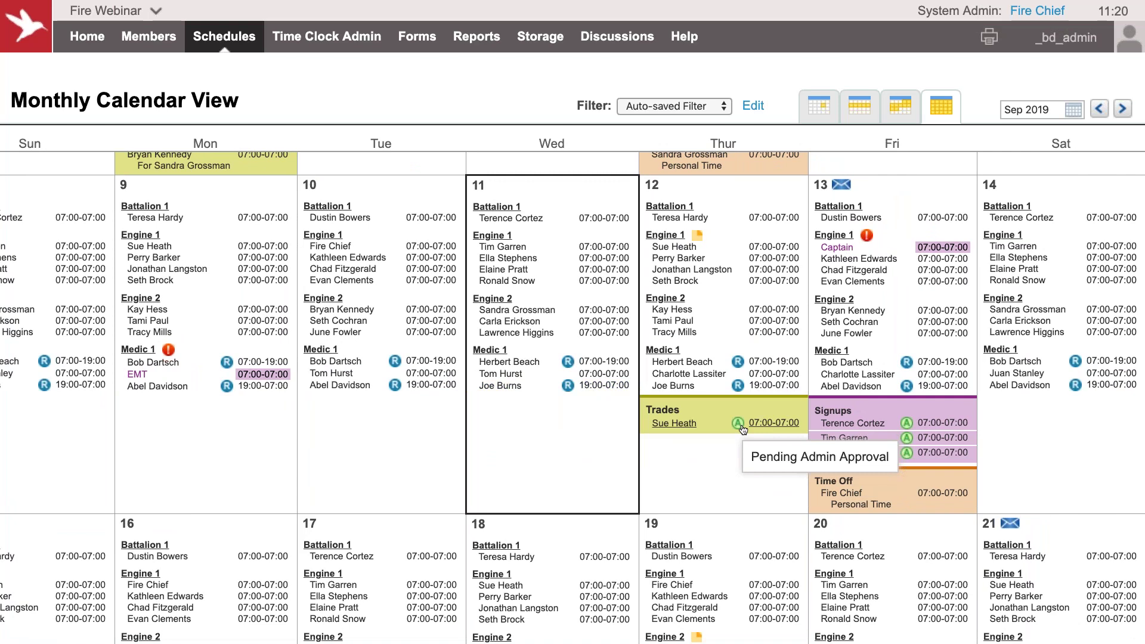
{"action": "left_click", "coordinate": [713, 429]}
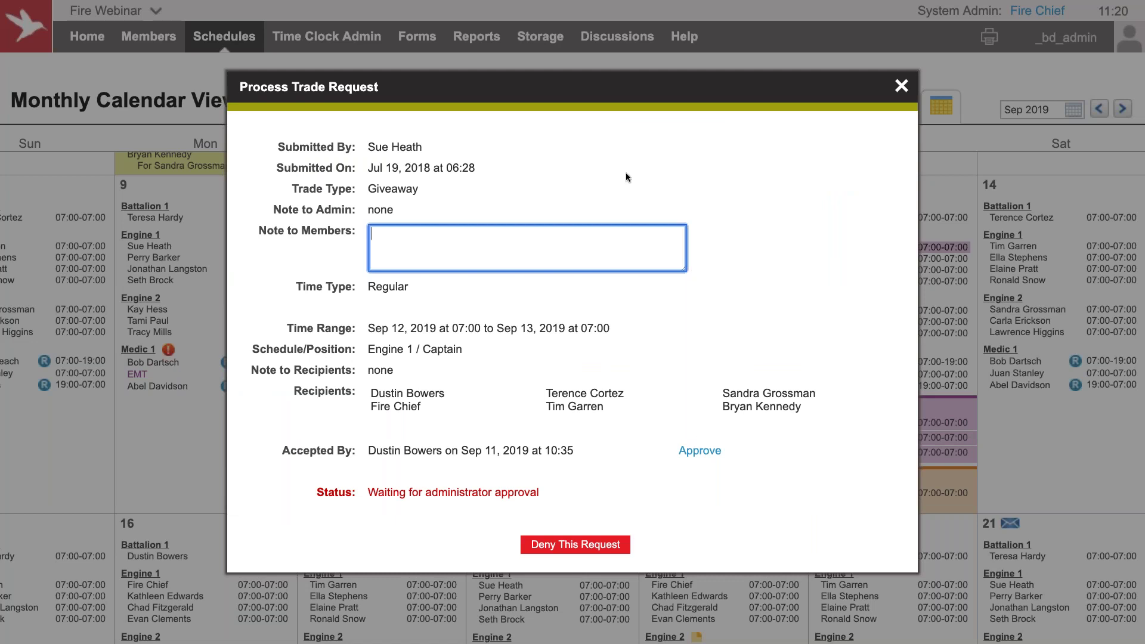
{"action": "left_click", "coordinate": [692, 452]}
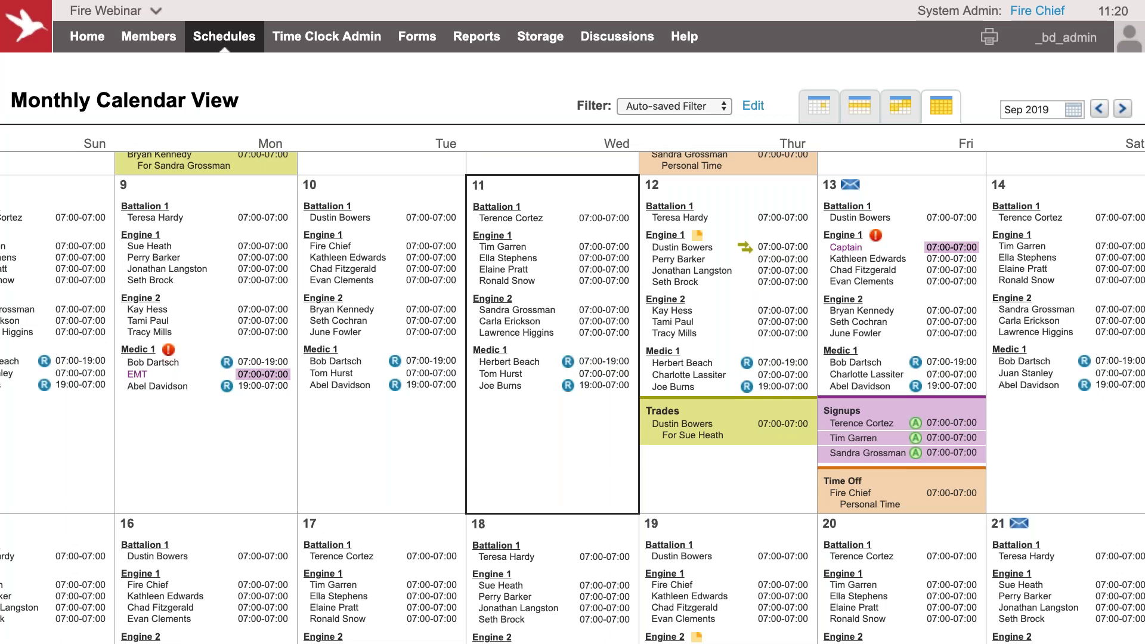
{"action": "mouse_move", "coordinate": [746, 253]}
Approve the pending Vacation Time (accrued) request for Sep 17, 2019 from 07:00 to 19:00.
{"action": "scroll", "coordinate": [582, 467], "scroll_direction": "down", "scroll_amount": 6}
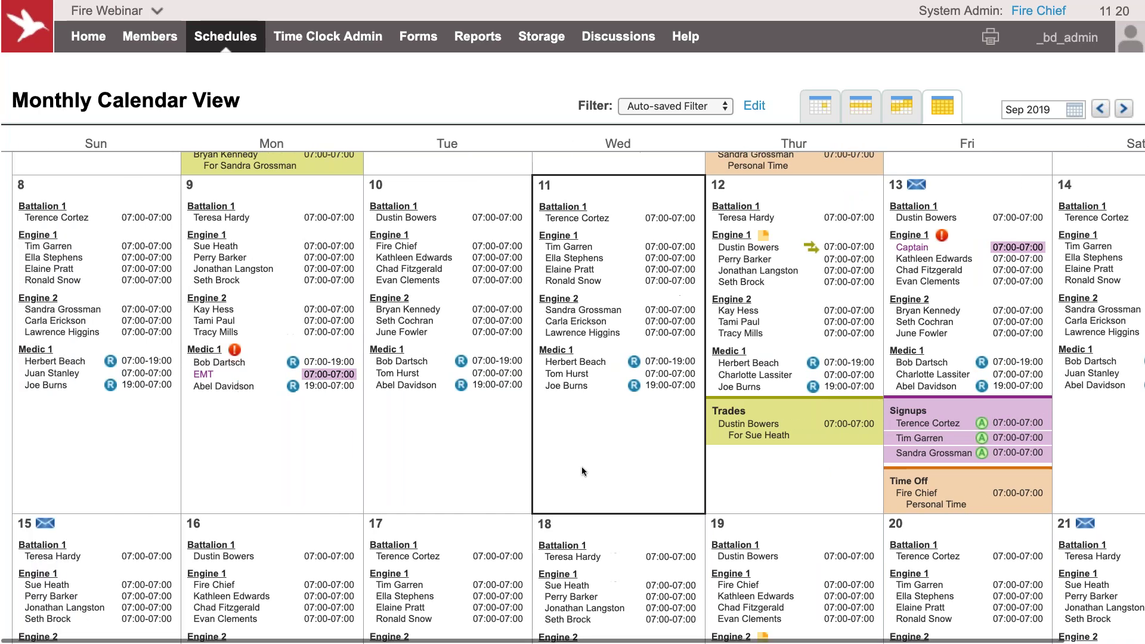
{"action": "scroll", "coordinate": [582, 472], "scroll_direction": "up", "scroll_amount": 2}
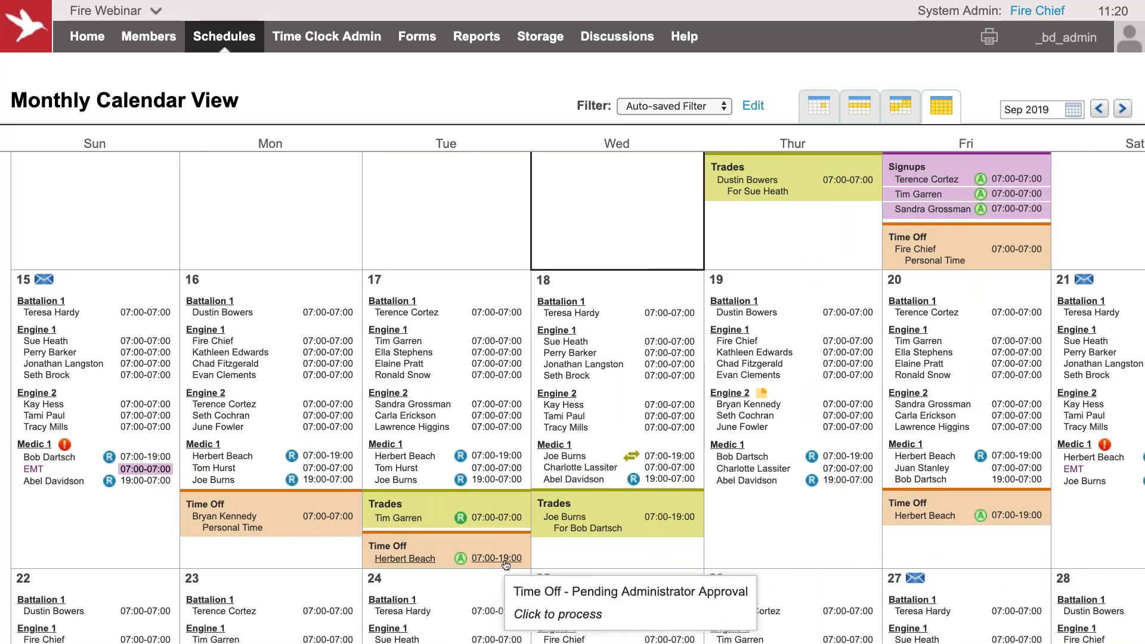
{"action": "left_click", "coordinate": [506, 561]}
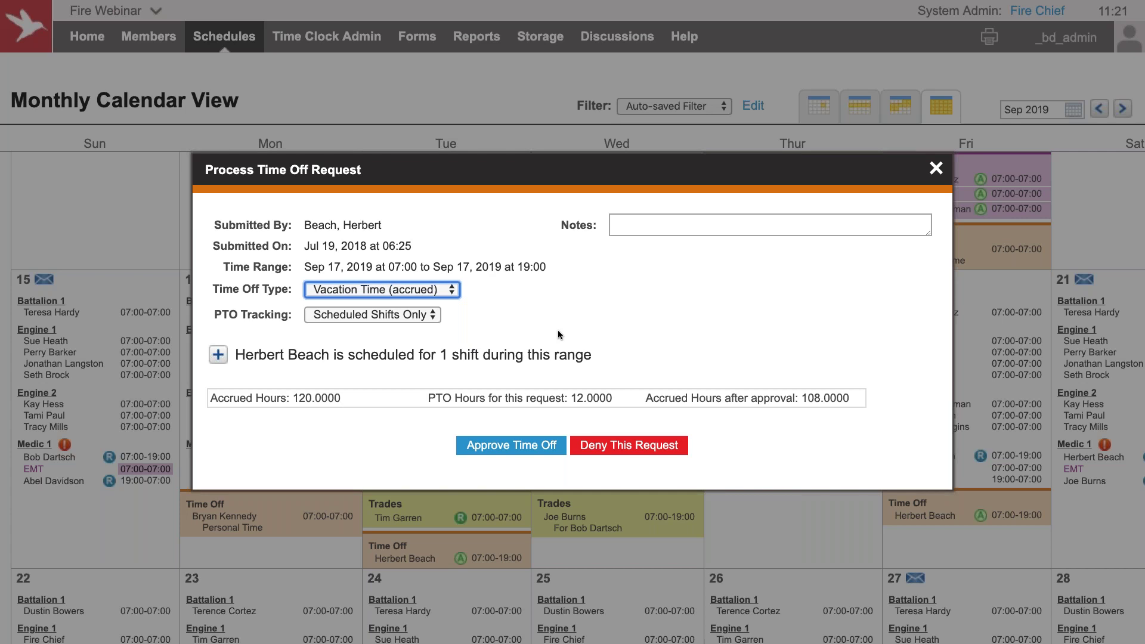
{"action": "left_click", "coordinate": [510, 445]}
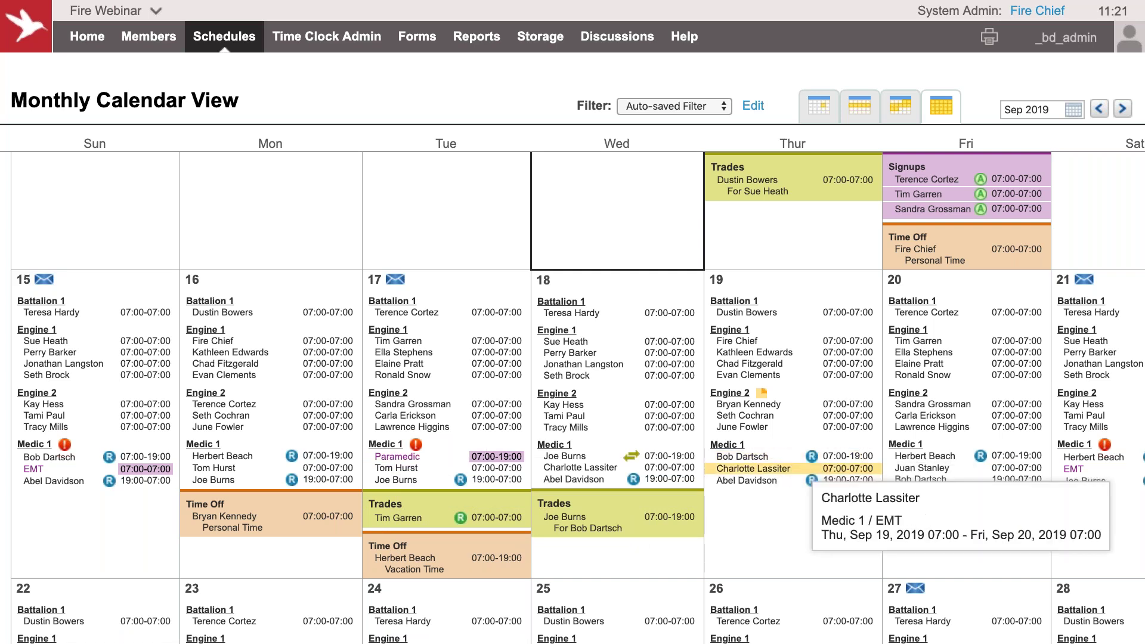
Filter the monthly calendar's work schedules to show only Engine 1.
{"action": "scroll", "coordinate": [806, 465], "scroll_direction": "right", "scroll_amount": 3}
{"action": "scroll", "coordinate": [807, 466], "scroll_direction": "up", "scroll_amount": 2}
{"action": "scroll", "coordinate": [807, 470], "scroll_direction": "up", "scroll_amount": 3}
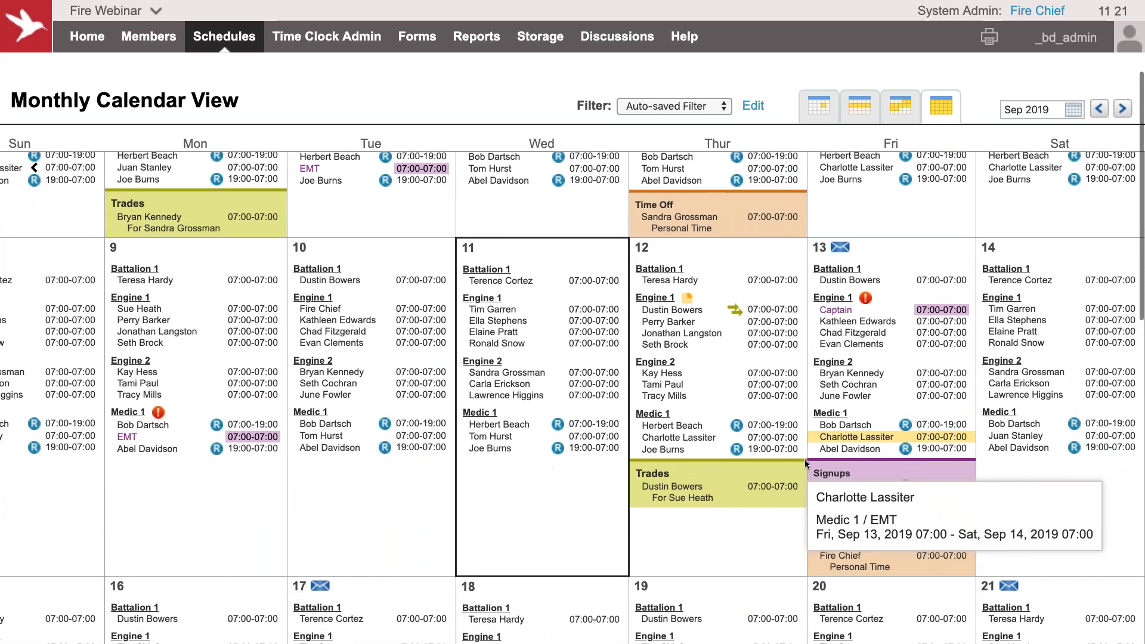
{"action": "left_click", "coordinate": [754, 107]}
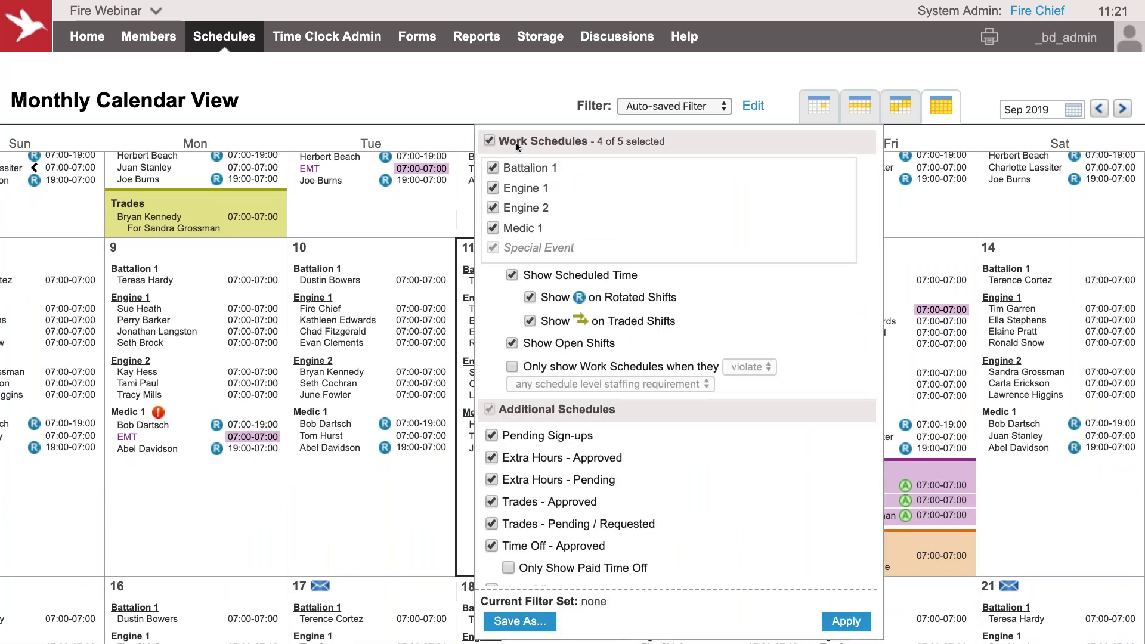
{"action": "left_click", "coordinate": [518, 145]}
{"action": "left_click", "coordinate": [520, 190]}
{"action": "left_click", "coordinate": [847, 625]}
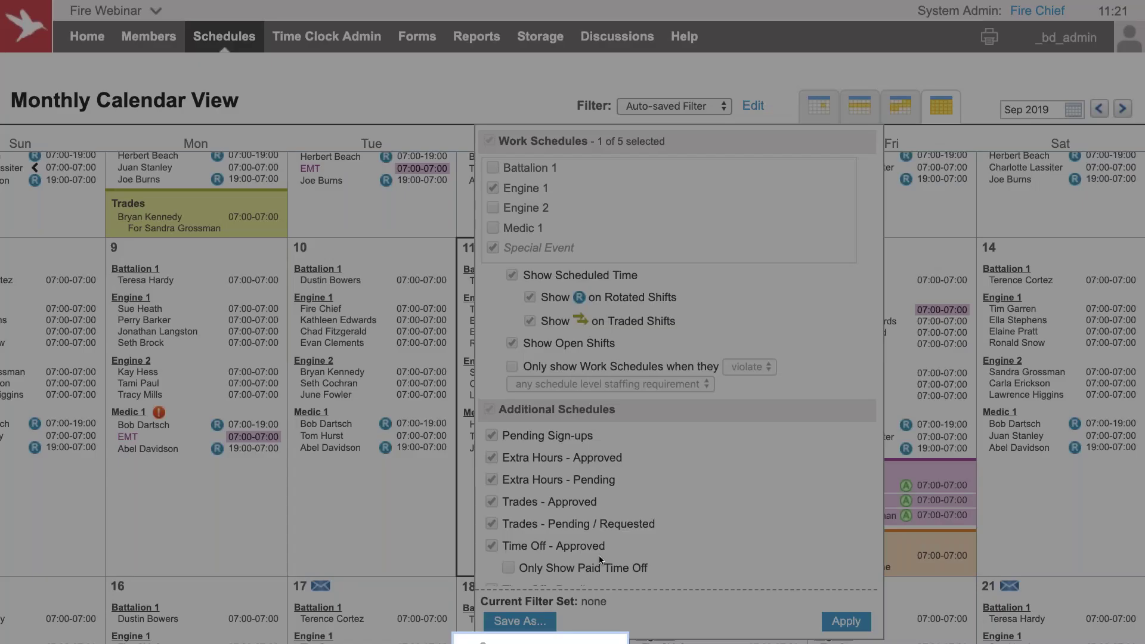
{"action": "scroll", "coordinate": [675, 399], "scroll_direction": "up", "scroll_amount": 3}
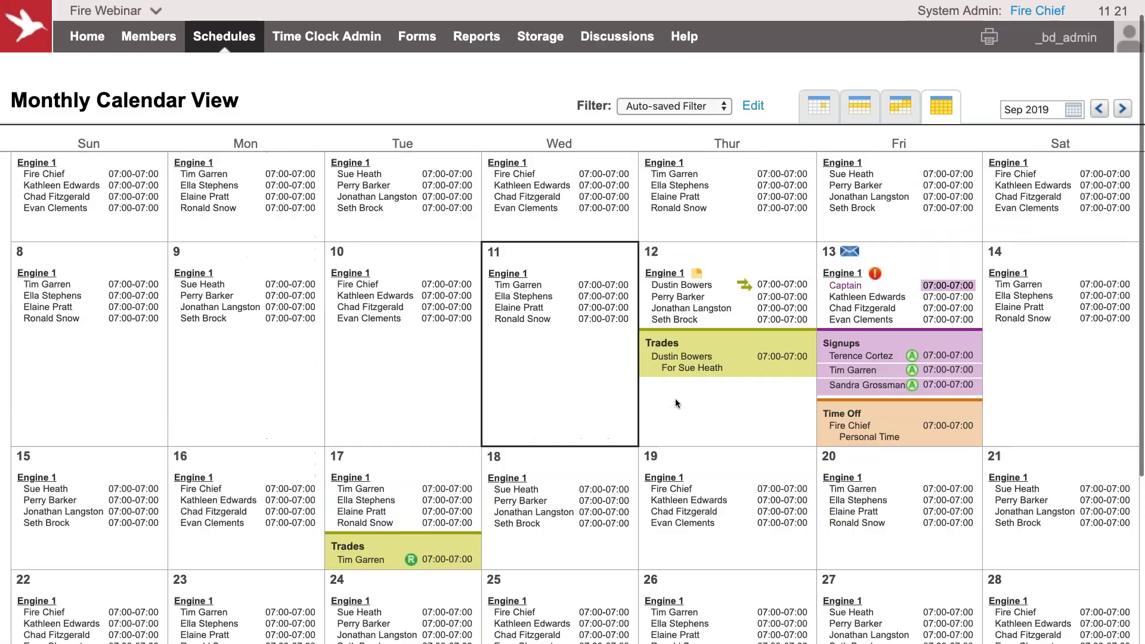
Start a coverage alert for Sep 13, 2019 and select the open Engine 1 Captain position.
{"action": "scroll", "coordinate": [675, 399], "scroll_direction": "up", "scroll_amount": 1}
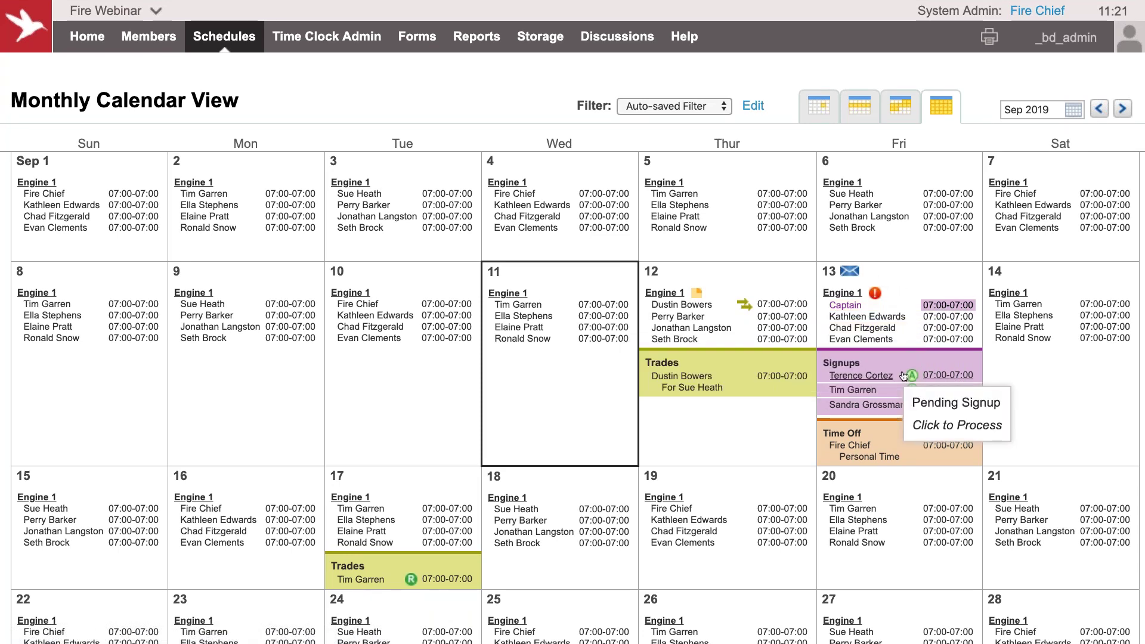
{"action": "left_click", "coordinate": [855, 274]}
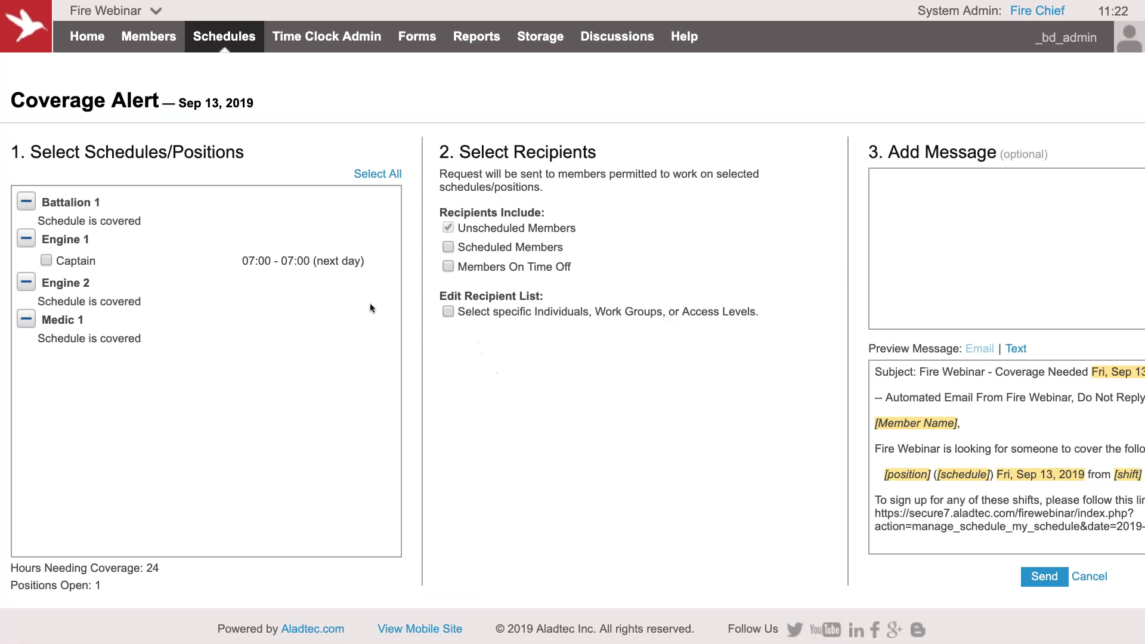
{"action": "left_click", "coordinate": [45, 261]}
{"action": "key", "text": "ctrl+minus"}
{"action": "left_click", "coordinate": [633, 345]}
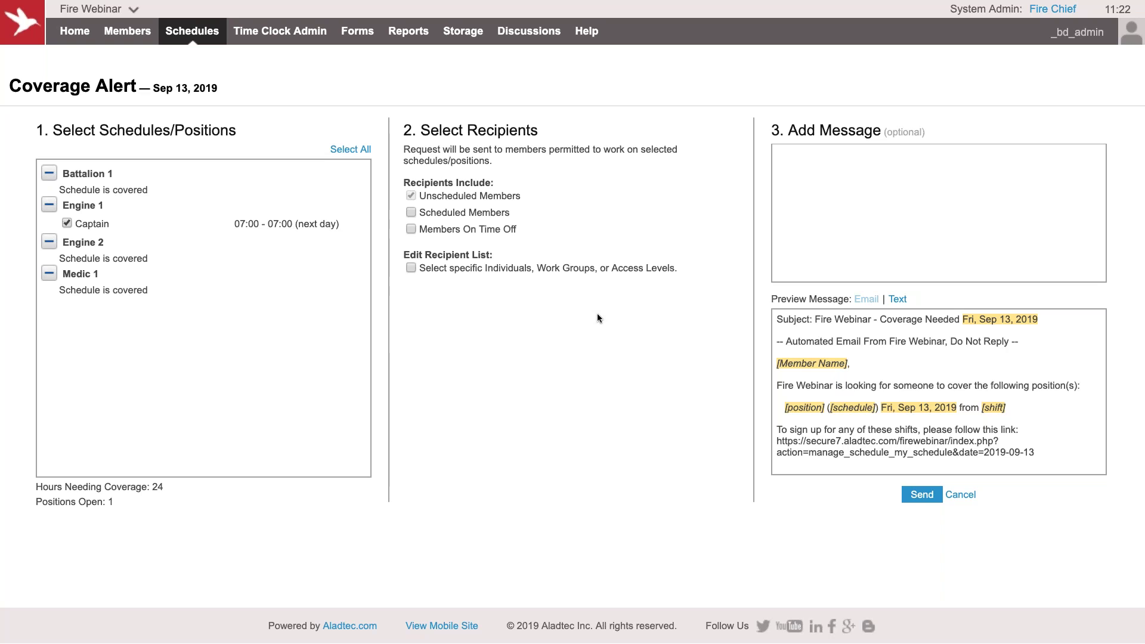
Edit the coverage alert's recipient list by Work Group(s), and cancel the alert without sending it.
{"action": "left_click", "coordinate": [411, 269]}
{"action": "left_click", "coordinate": [454, 291]}
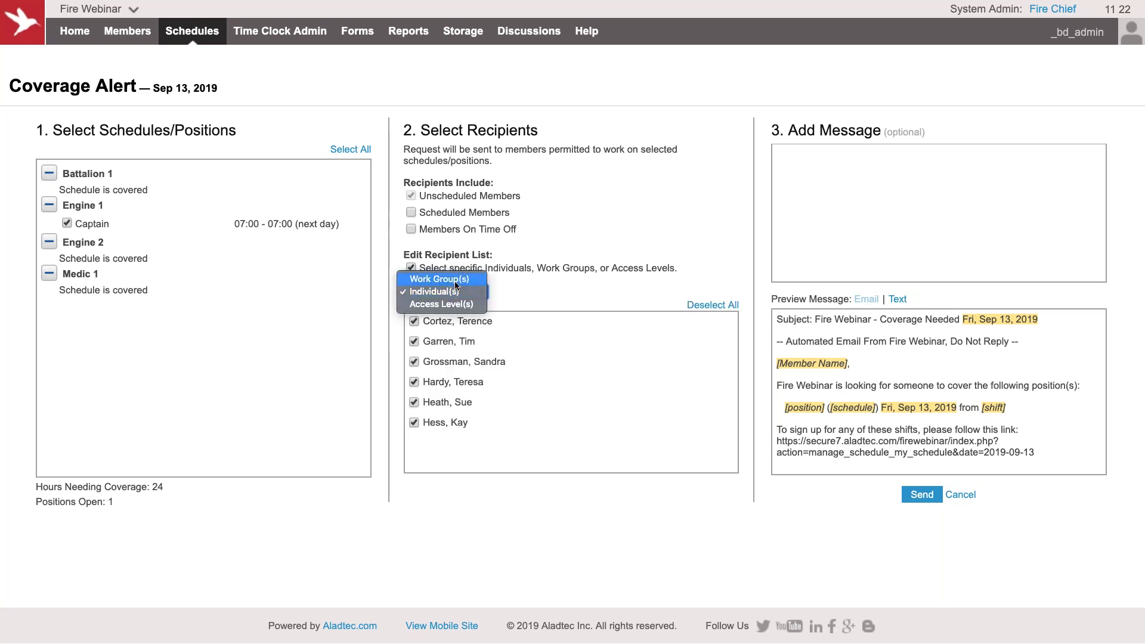
{"action": "left_click", "coordinate": [456, 280]}
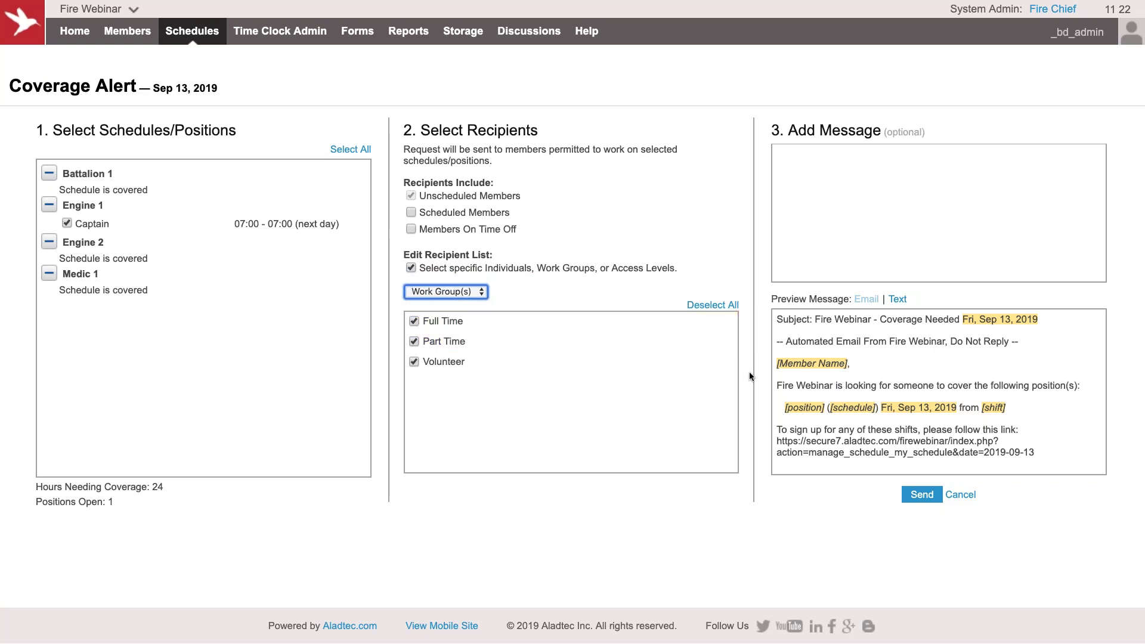
{"action": "left_click", "coordinate": [805, 498]}
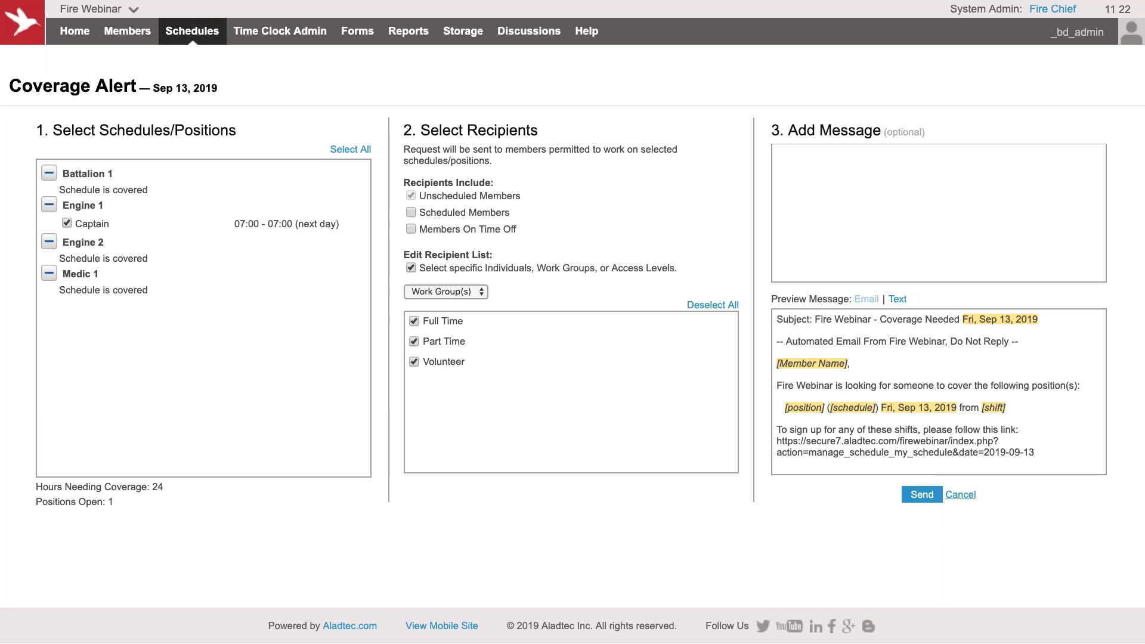
{"action": "left_click", "coordinate": [961, 494]}
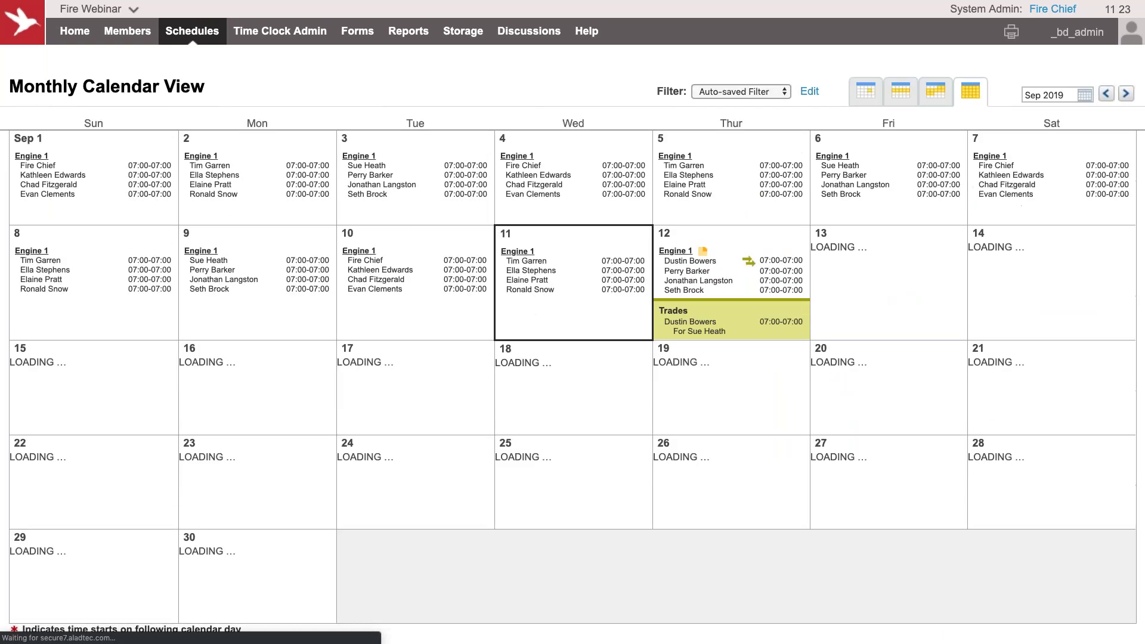
Open the Engine 1 schedule for Sep 13, 2019 for editing in the Hourly Editor.
{"action": "left_click", "coordinate": [832, 254]}
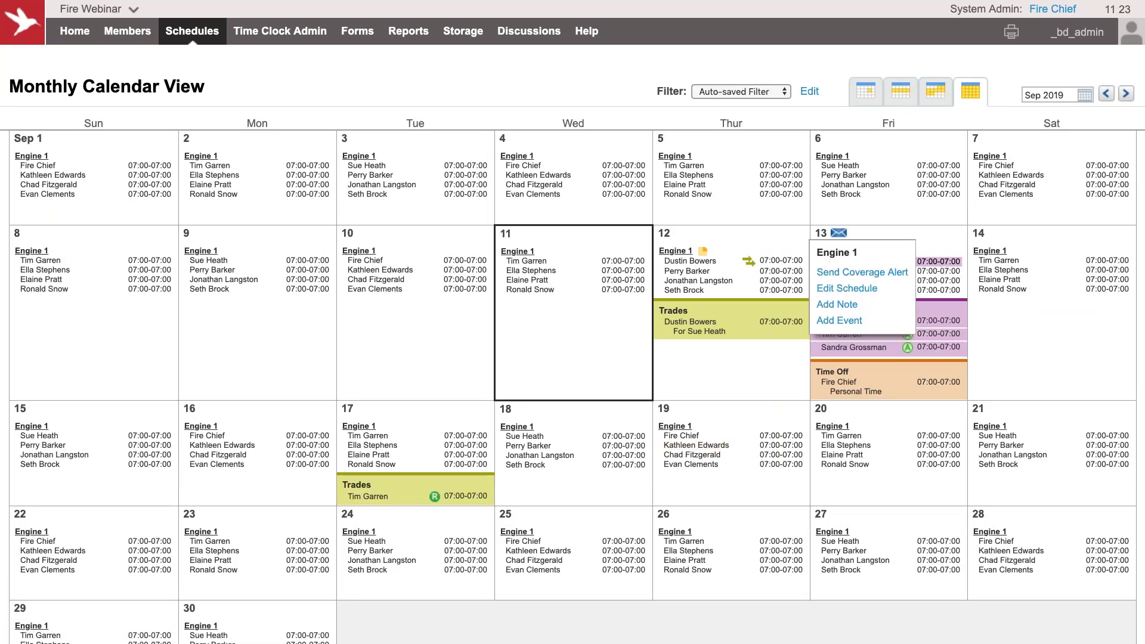
{"action": "left_click", "coordinate": [833, 251]}
{"action": "left_click", "coordinate": [842, 289]}
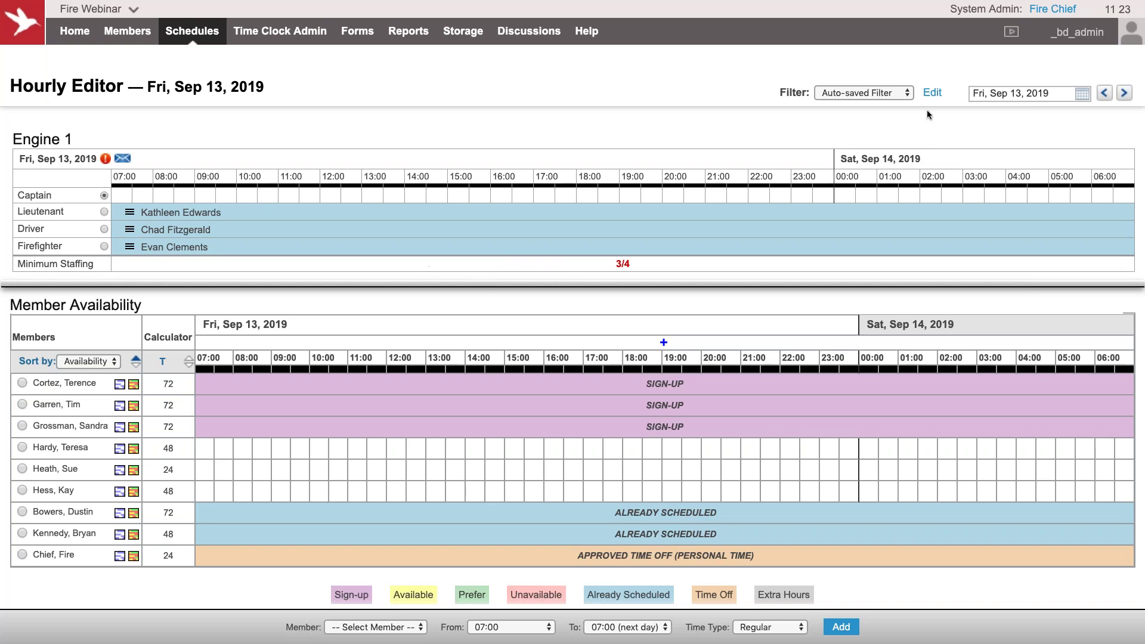
In the Hourly Editor filter, add the Overtime time type to the calculator and view hours for Selected Year to Date.
{"action": "left_click", "coordinate": [933, 92]}
{"action": "scroll", "coordinate": [980, 430], "scroll_direction": "down", "scroll_amount": 2}
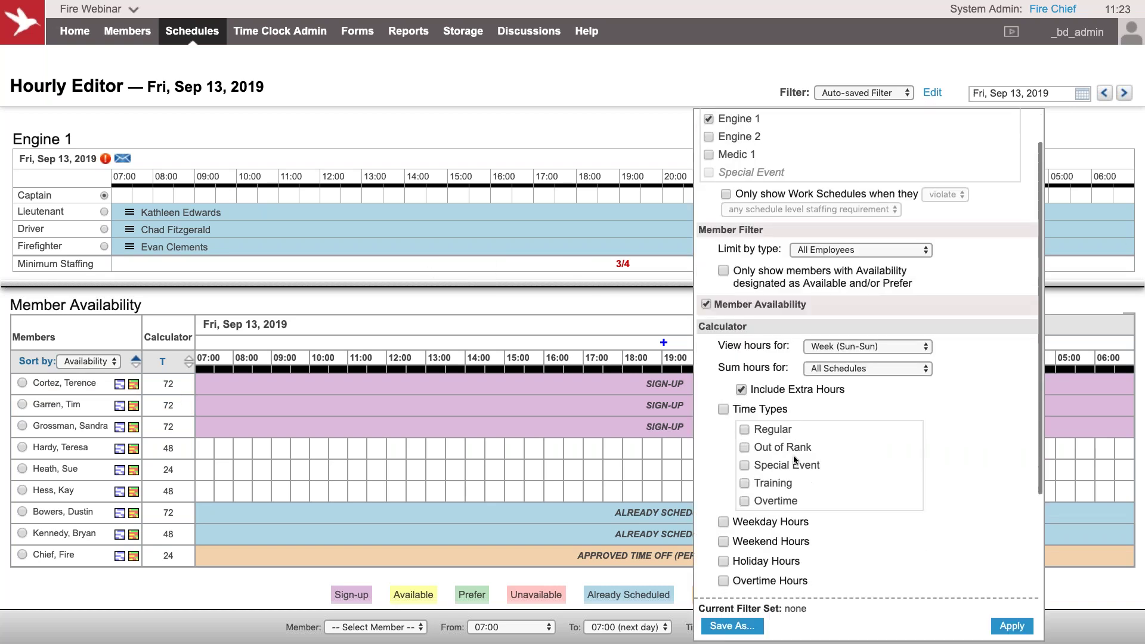
{"action": "left_click", "coordinate": [774, 502]}
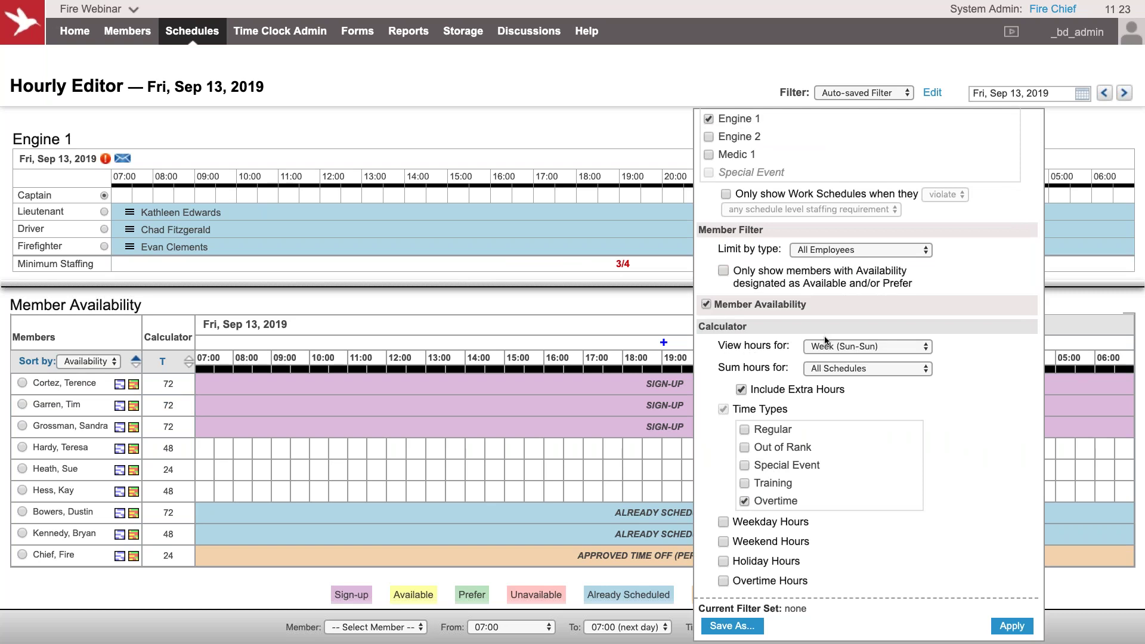
{"action": "left_click", "coordinate": [887, 345]}
{"action": "left_click", "coordinate": [884, 383]}
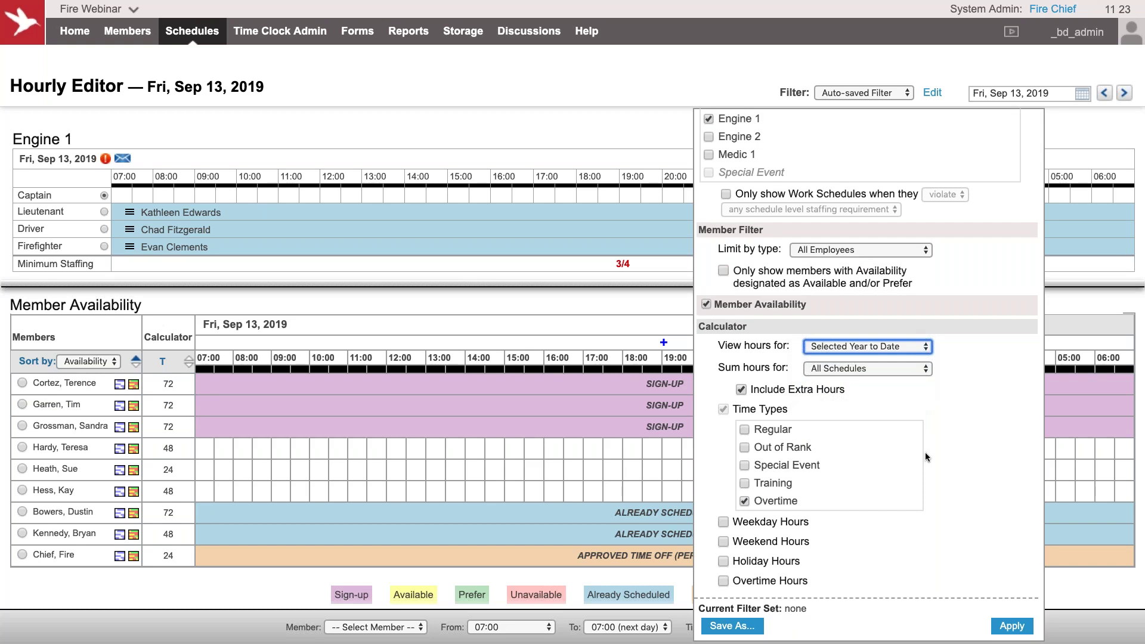
Include Member Info with Date Hired in the filter and apply it to the Hourly Editor.
{"action": "scroll", "coordinate": [926, 452], "scroll_direction": "down", "scroll_amount": 3}
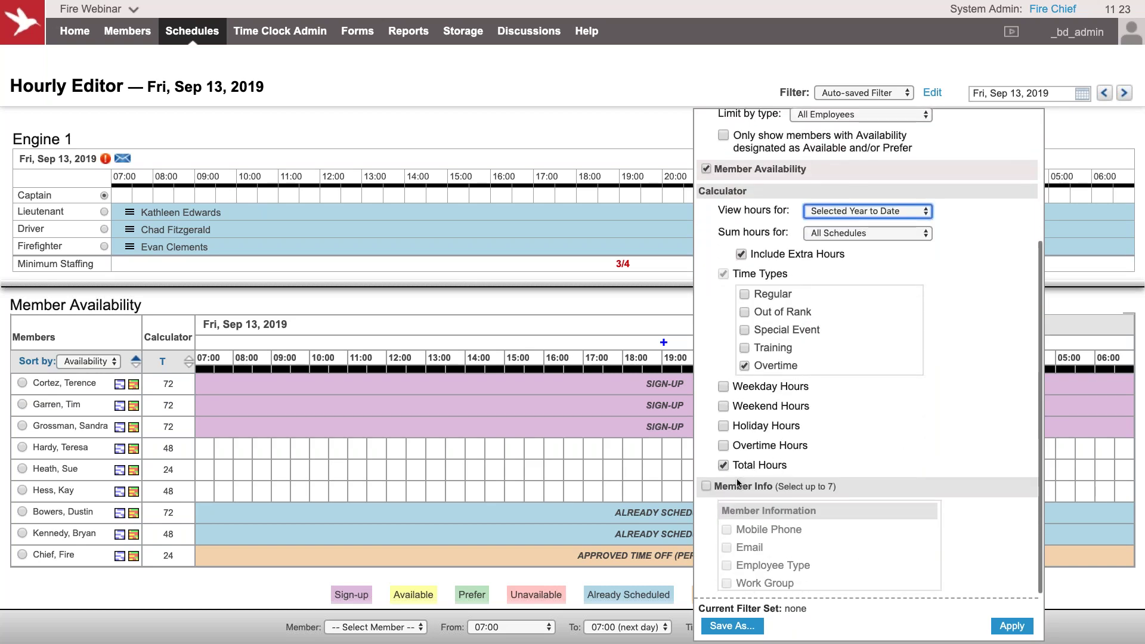
{"action": "left_click", "coordinate": [740, 486]}
{"action": "scroll", "coordinate": [768, 528], "scroll_direction": "down", "scroll_amount": 2}
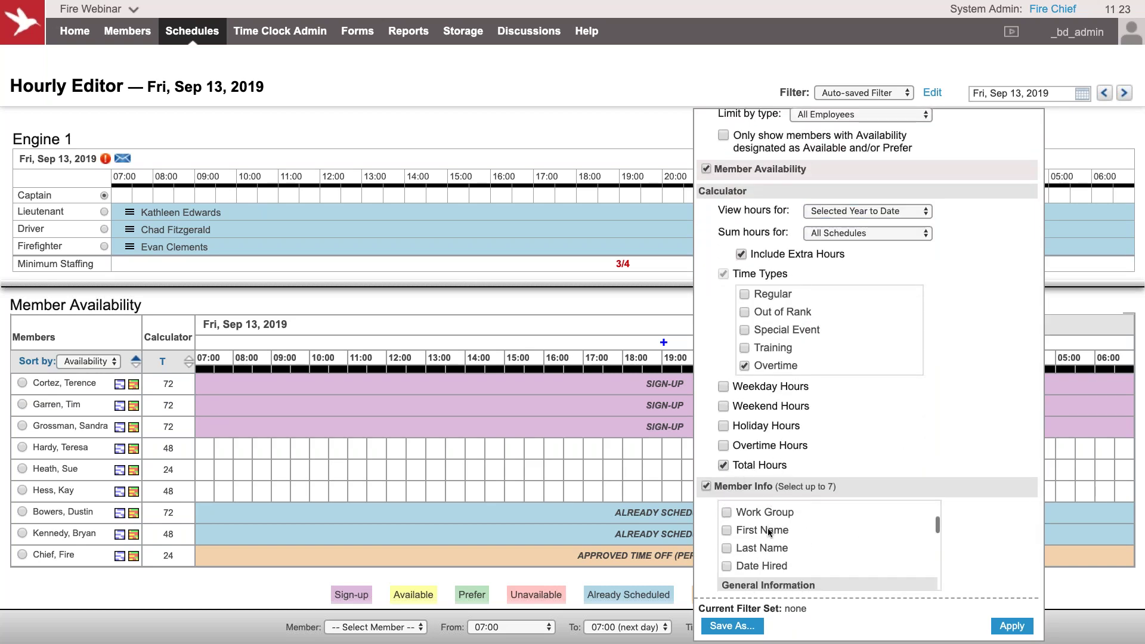
{"action": "left_click", "coordinate": [753, 566]}
{"action": "left_click", "coordinate": [1008, 624]}
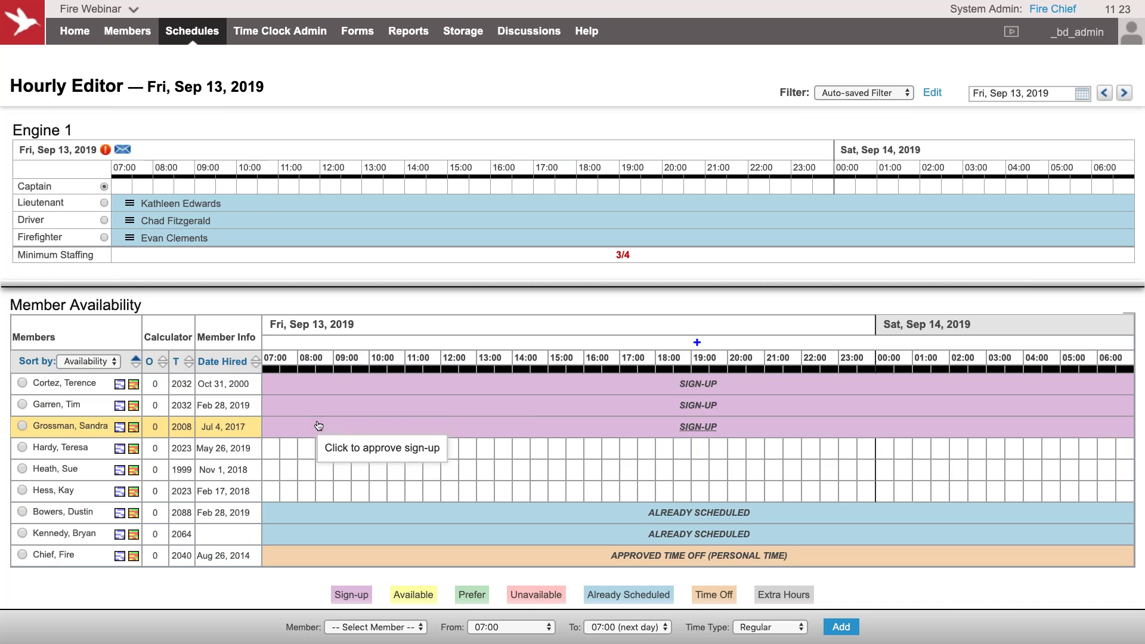
Approve the third listed Engine 1 Captain sign-up with time type Out of Rank, and return to the Monthly Calendar View.
{"action": "left_click", "coordinate": [319, 426]}
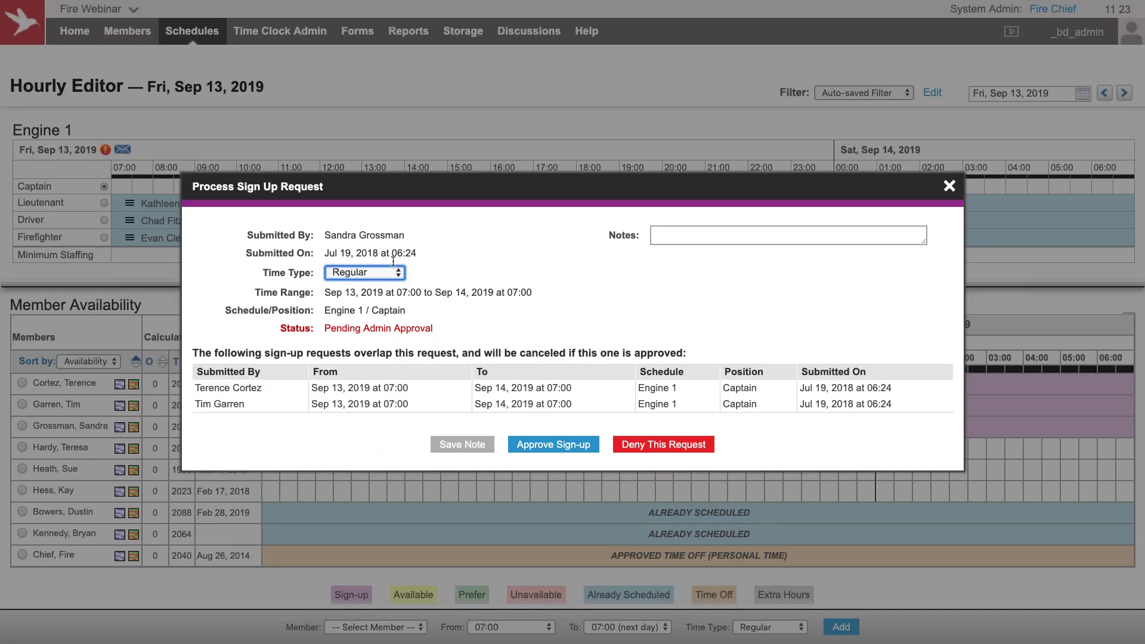
{"action": "left_click", "coordinate": [388, 278]}
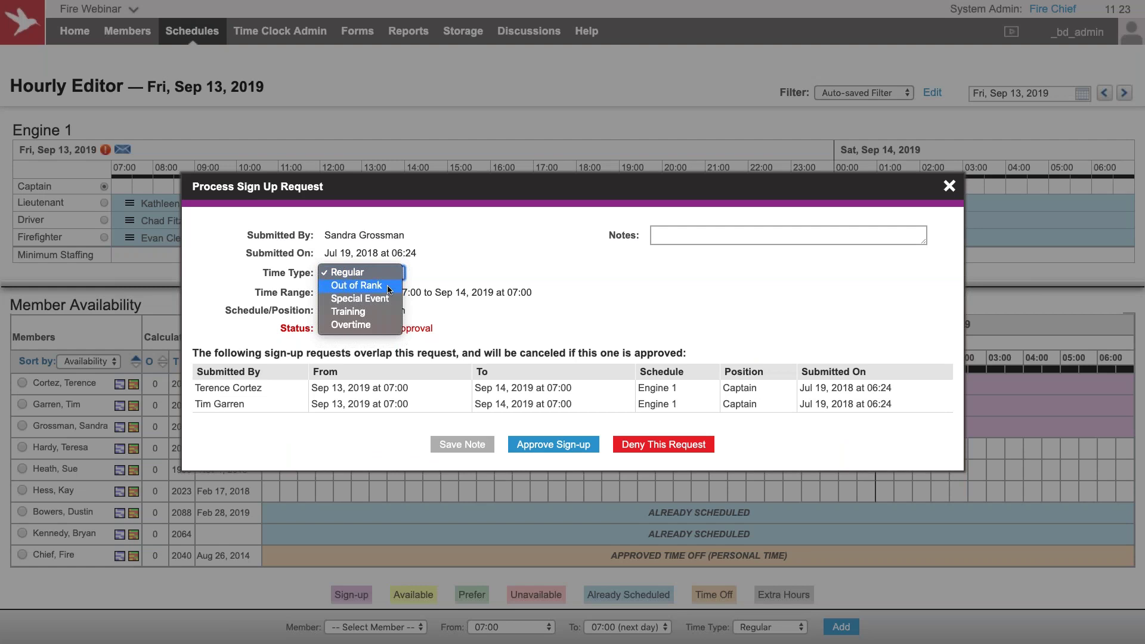
{"action": "left_click", "coordinate": [389, 287]}
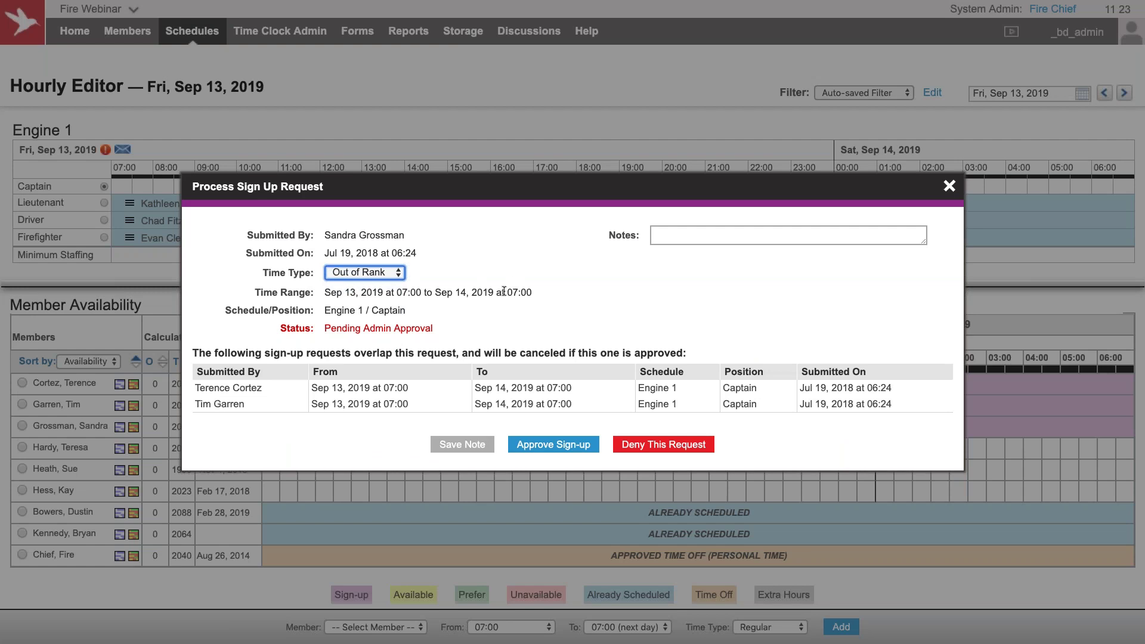
{"action": "left_click", "coordinate": [561, 446]}
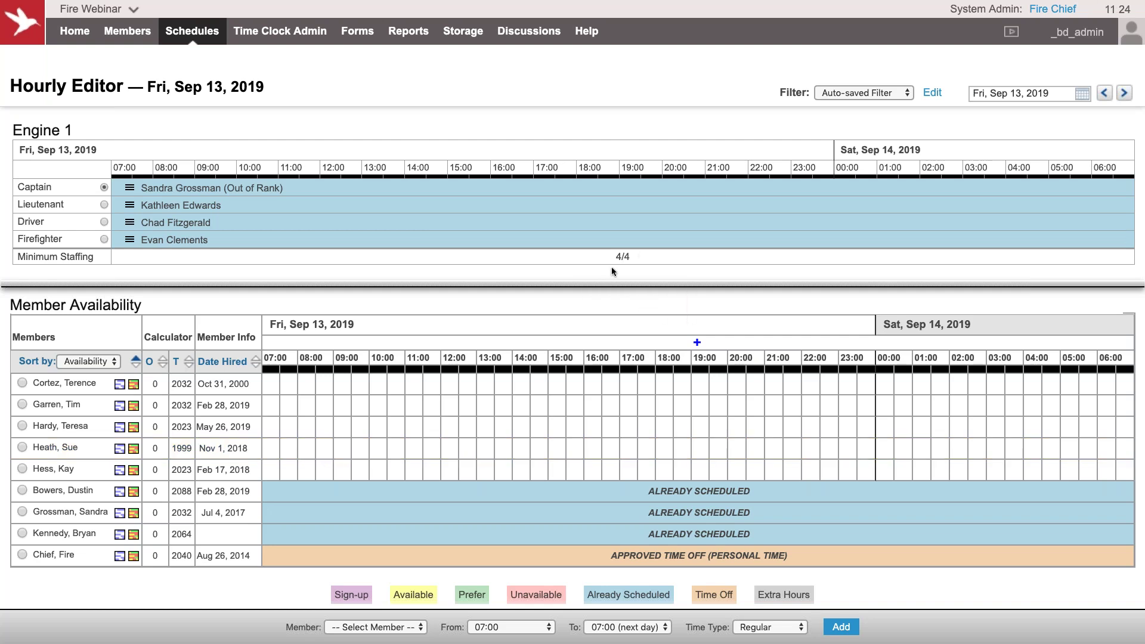
{"action": "left_click", "coordinate": [561, 271]}
{"action": "left_click", "coordinate": [186, 35]}
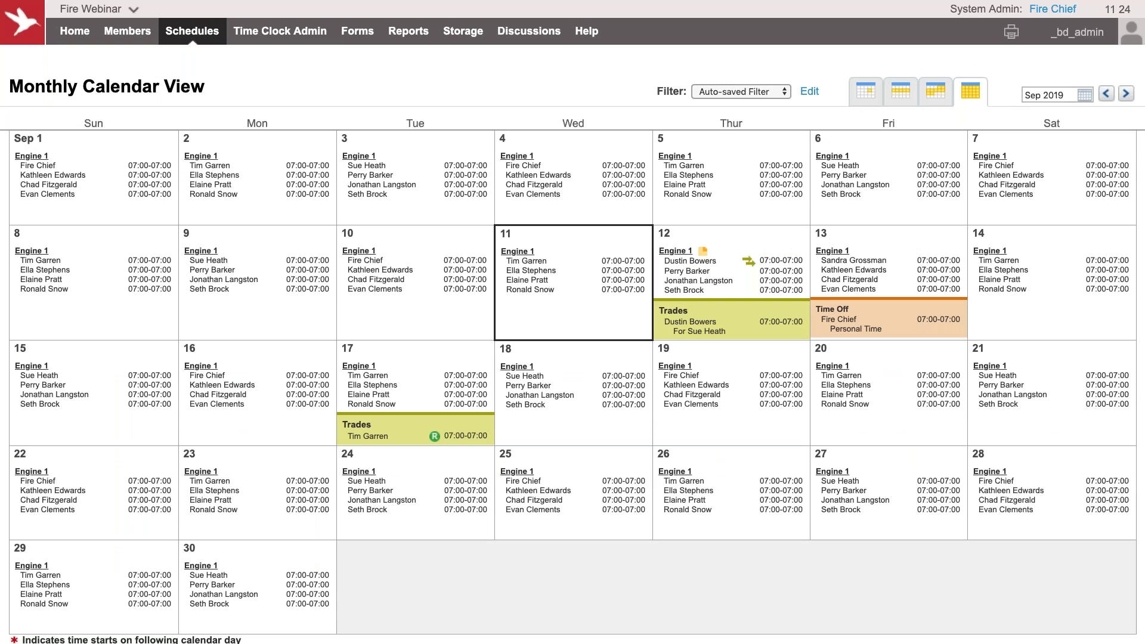
Open the member's personal schedule for Sep 2019.
{"action": "mouse_move", "coordinate": [201, 42]}
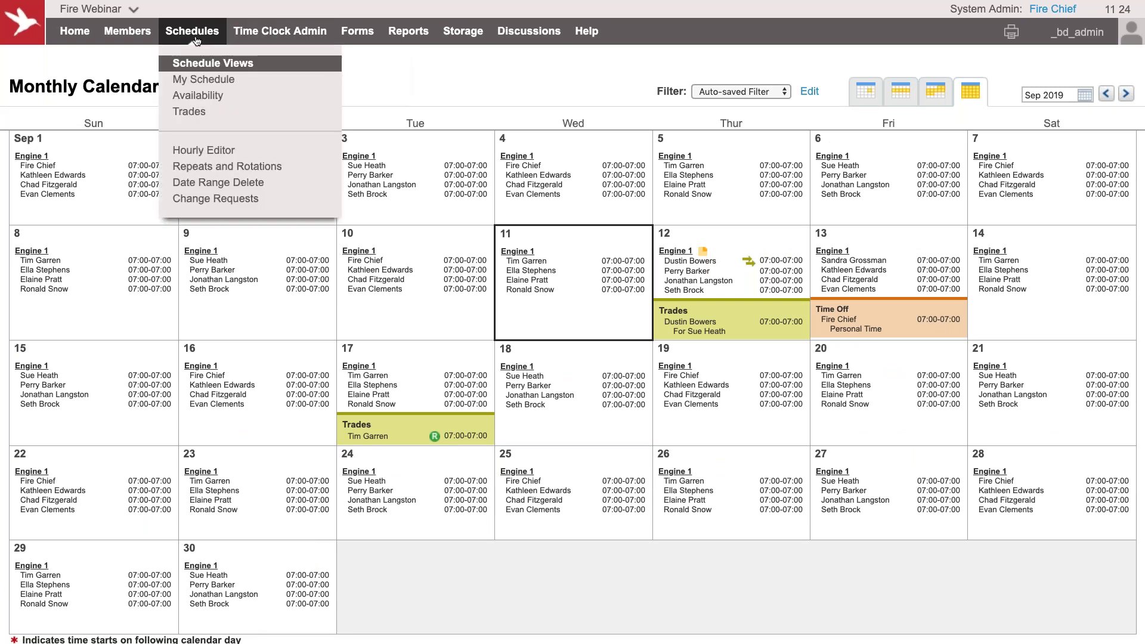
{"action": "left_click", "coordinate": [201, 87]}
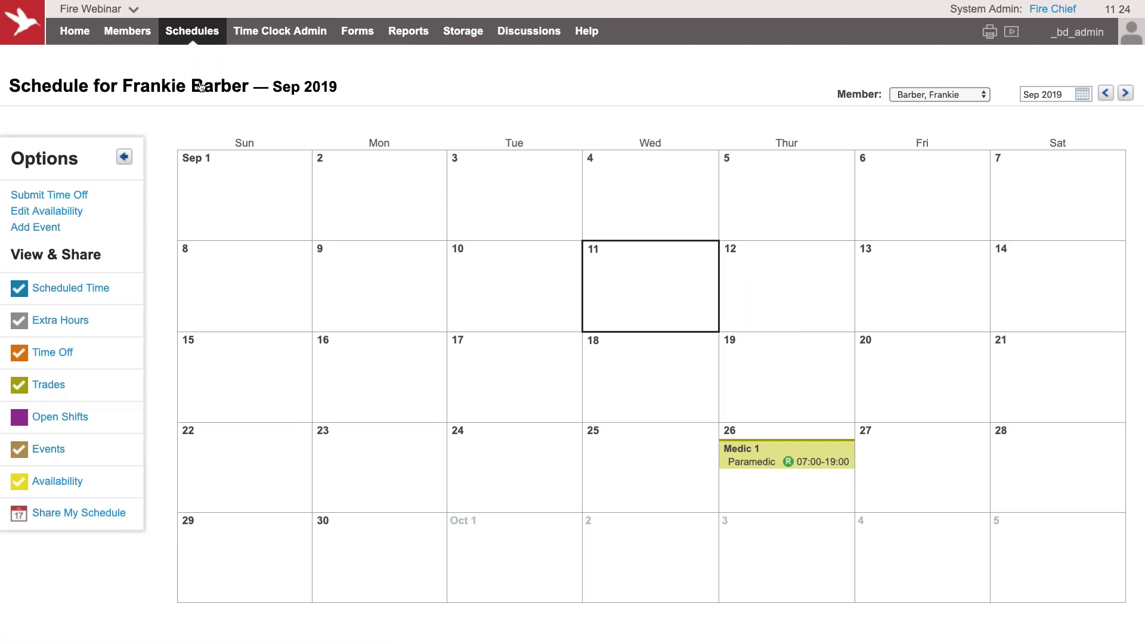
{"action": "left_click", "coordinate": [462, 263]}
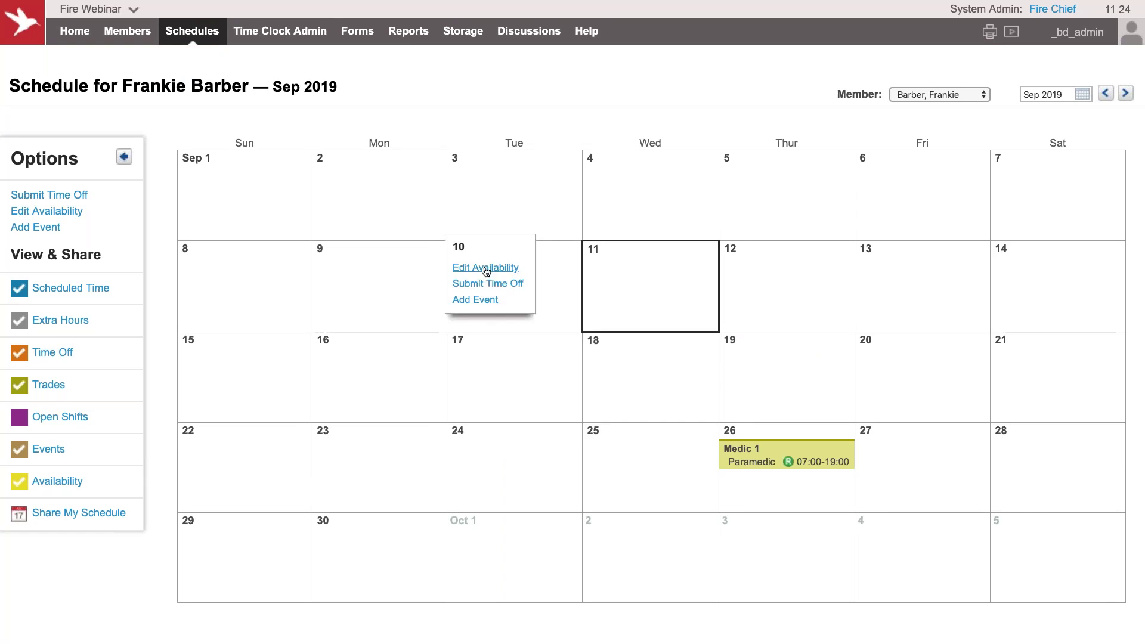
{"action": "left_click", "coordinate": [485, 268]}
{"action": "left_click", "coordinate": [789, 37]}
Start adding availability from Sep 12, 2019, and also select Sep 14, 16, 19, 24 and 28.
{"action": "left_click", "coordinate": [733, 249]}
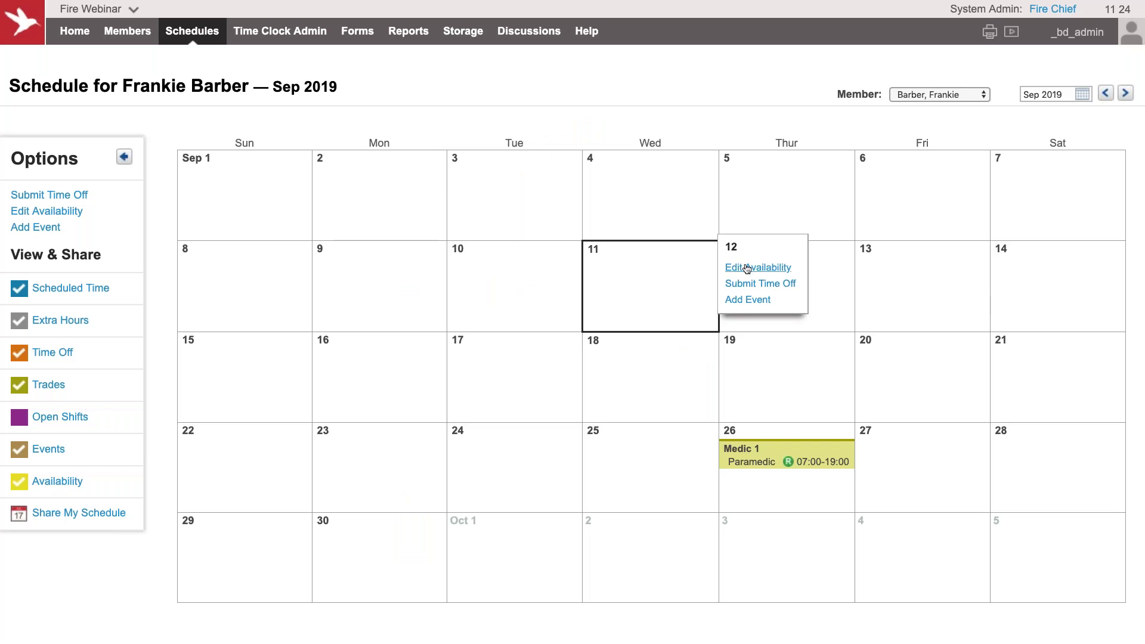
{"action": "left_click", "coordinate": [747, 269]}
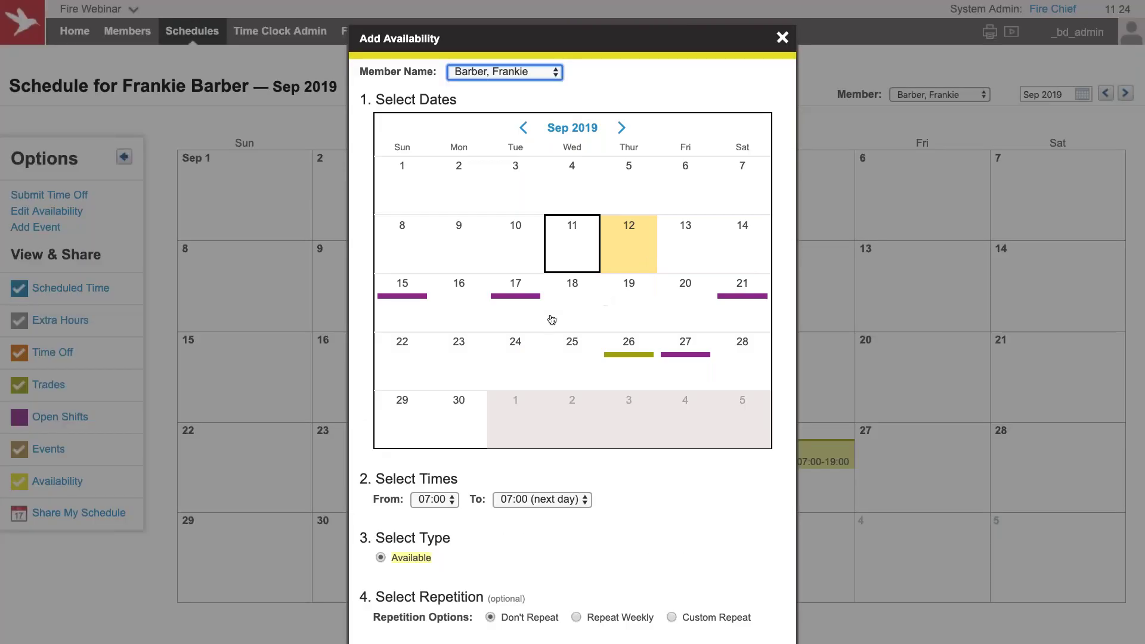
{"action": "left_click", "coordinate": [463, 312]}
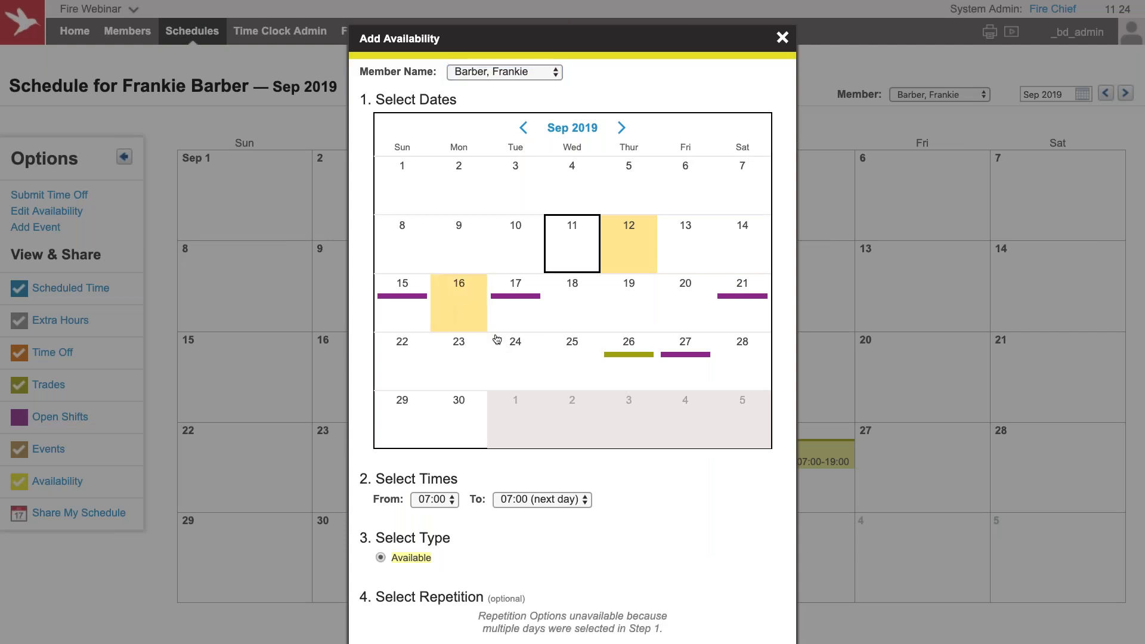
{"action": "left_click", "coordinate": [498, 341]}
{"action": "left_click", "coordinate": [628, 321]}
{"action": "left_click", "coordinate": [725, 356]}
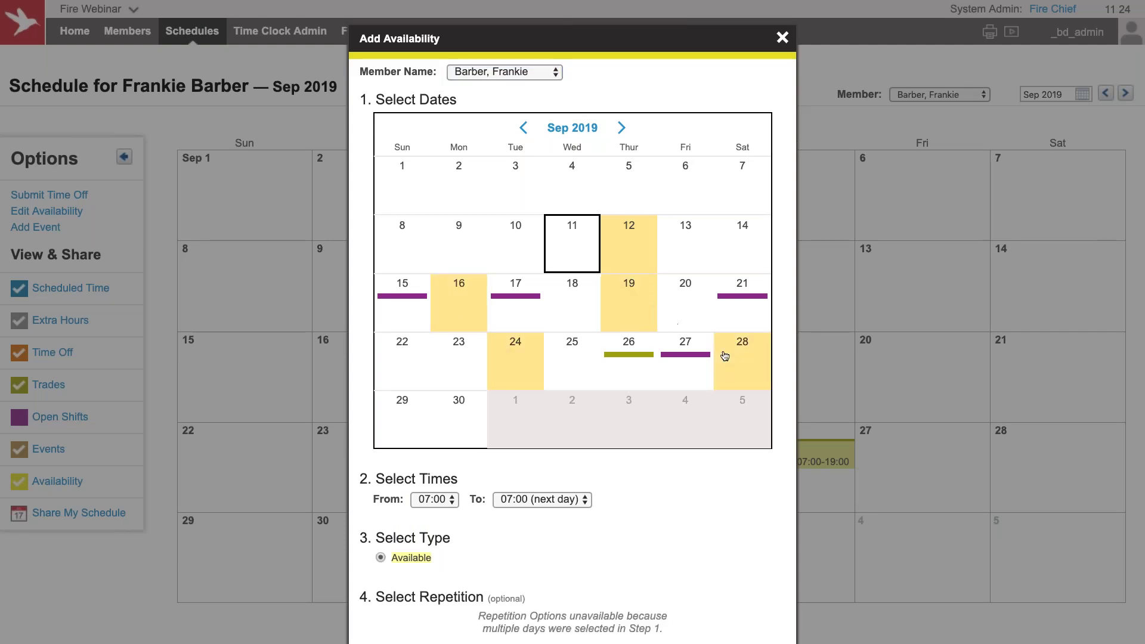
{"action": "left_click", "coordinate": [757, 239]}
Set the availability end time to 19:00 and add the availability for the selected dates.
{"action": "left_click", "coordinate": [552, 503]}
{"action": "left_click", "coordinate": [528, 158]}
{"action": "scroll", "coordinate": [599, 478], "scroll_direction": "down", "scroll_amount": 1}
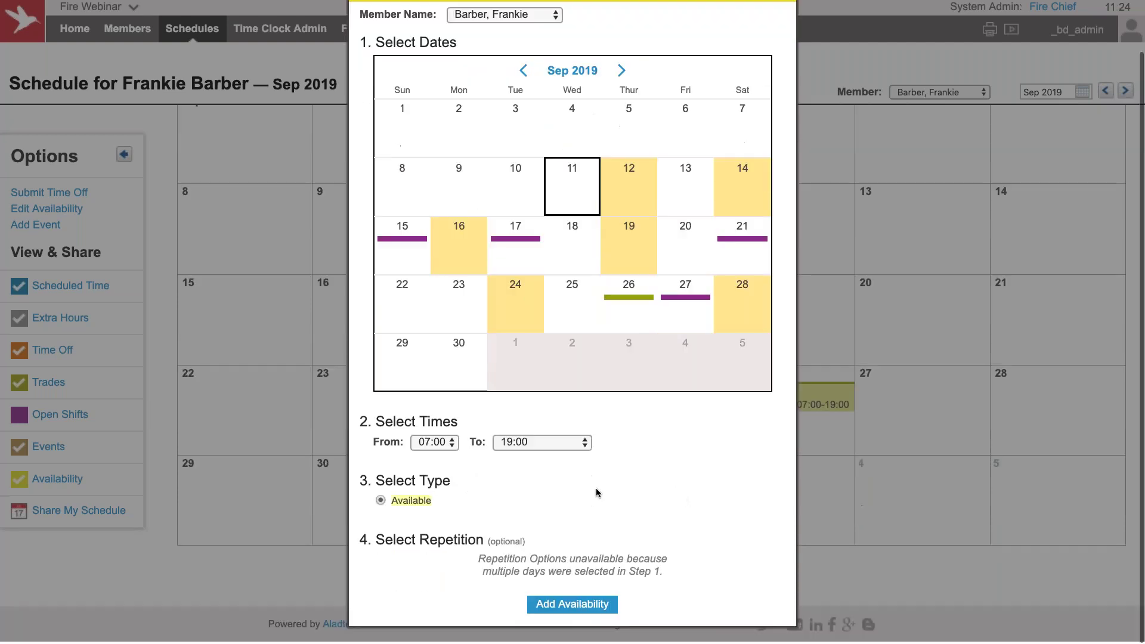
{"action": "left_click", "coordinate": [549, 606]}
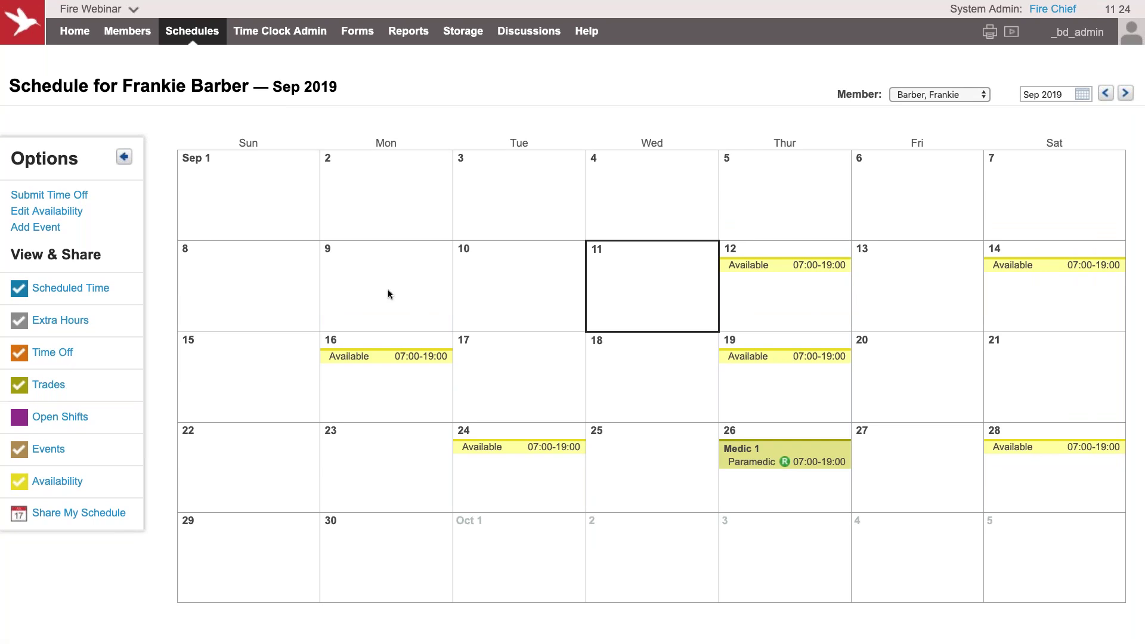
Open Engine 1 for Sep 12, 2019 in the Hourly Editor, select the Firefighter position and advance to Sep 14.
{"action": "left_click", "coordinate": [203, 44]}
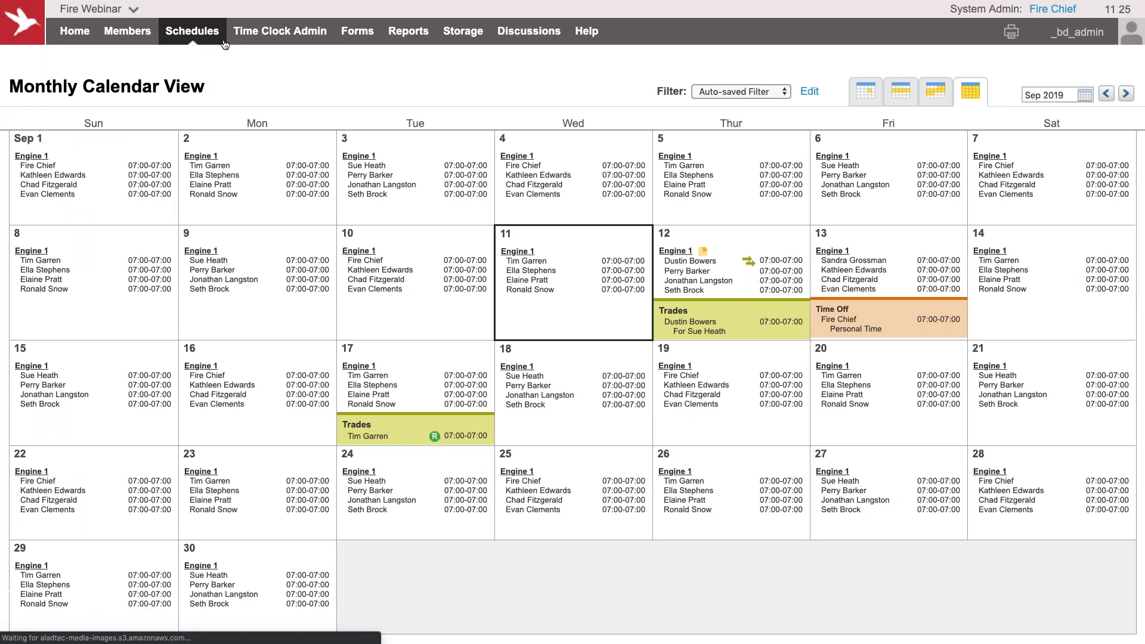
{"action": "left_click", "coordinate": [675, 251]}
{"action": "left_click", "coordinate": [679, 272]}
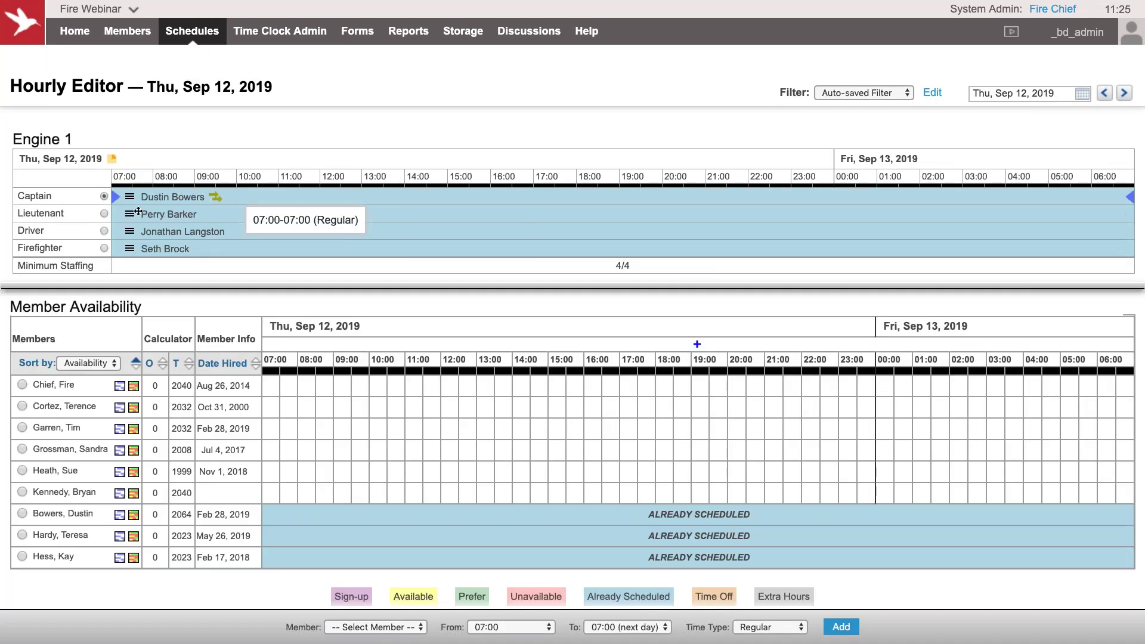
{"action": "left_click", "coordinate": [106, 248]}
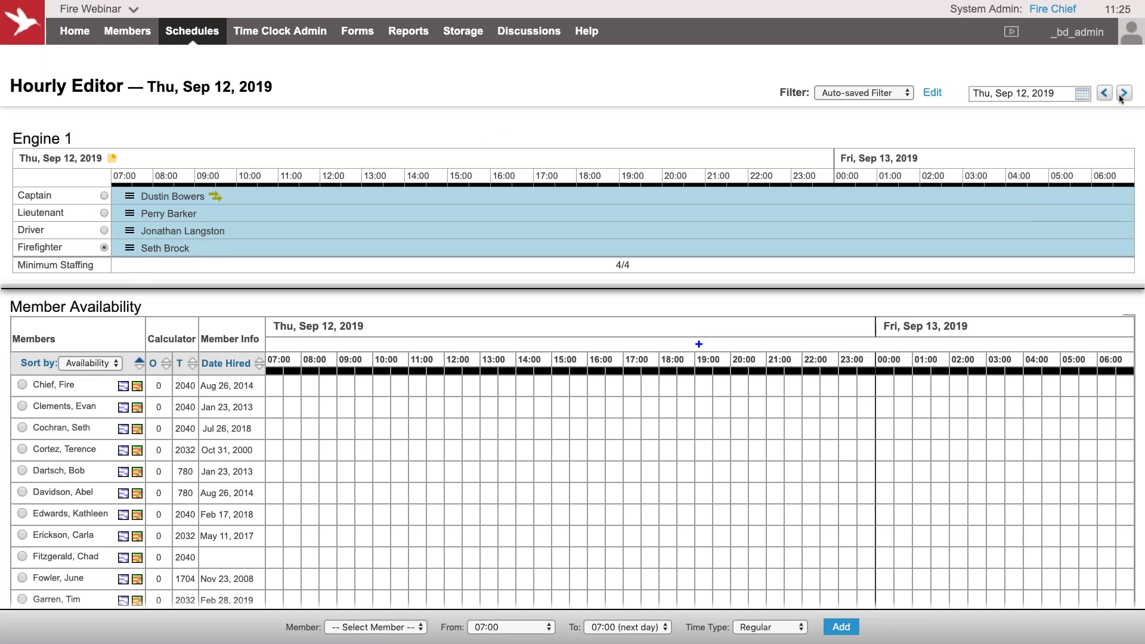
{"action": "left_click", "coordinate": [1124, 94]}
{"action": "left_click", "coordinate": [1123, 93]}
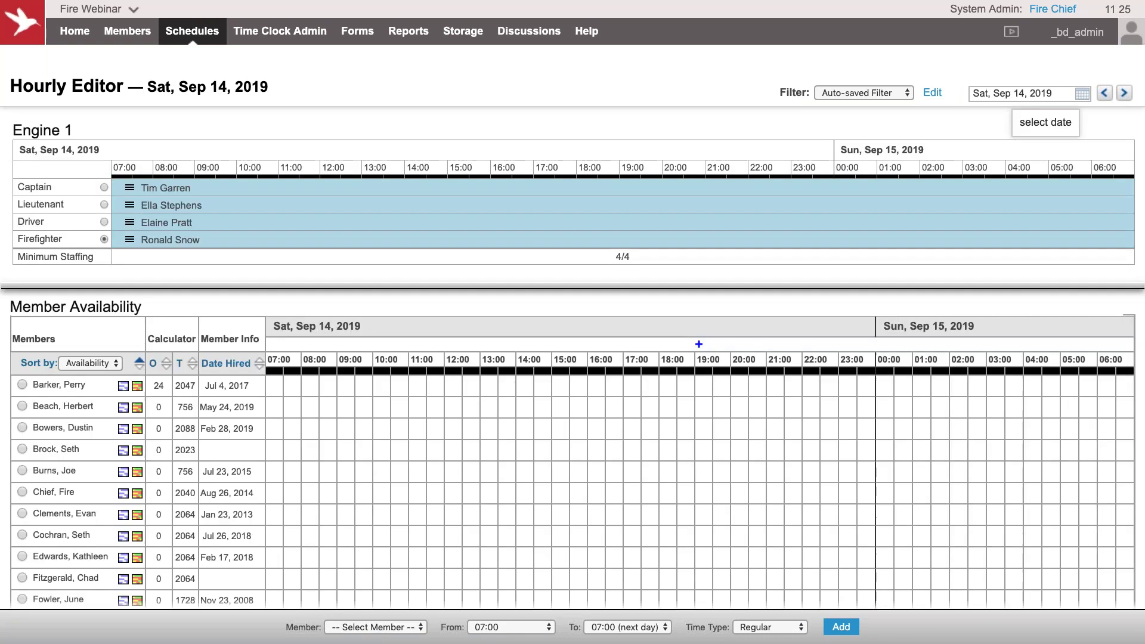
Add the Engine 2 and Medic 1 work schedules to the Hourly Editor filter and apply it.
{"action": "left_click", "coordinate": [932, 93]}
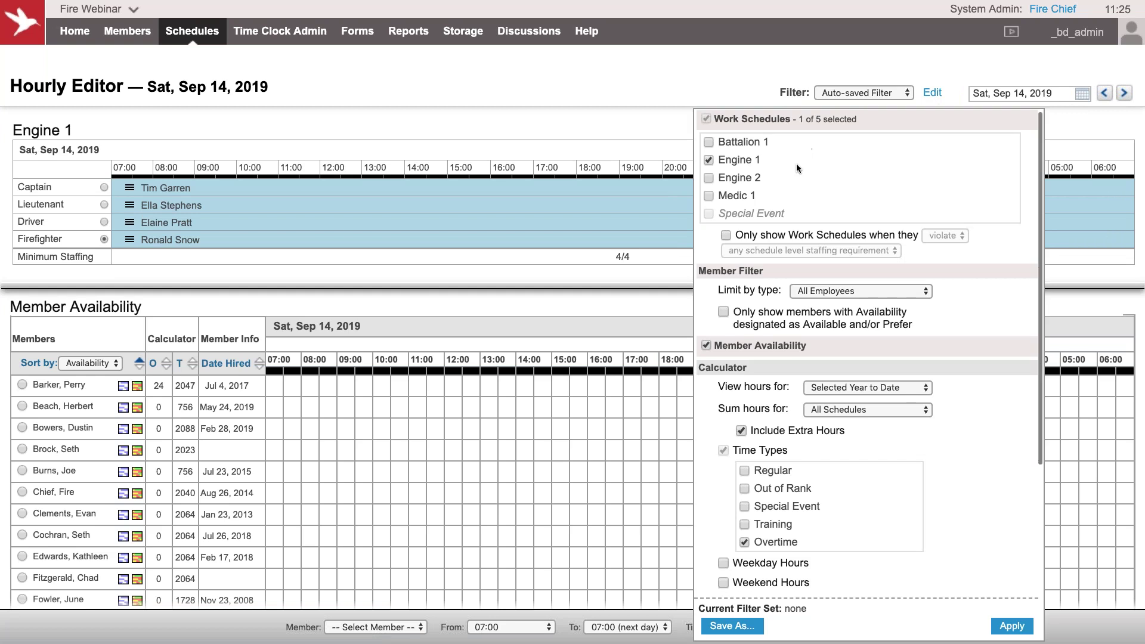
{"action": "scroll", "coordinate": [797, 164], "scroll_direction": "down", "scroll_amount": 1}
{"action": "left_click", "coordinate": [732, 186]}
{"action": "left_click", "coordinate": [729, 166]}
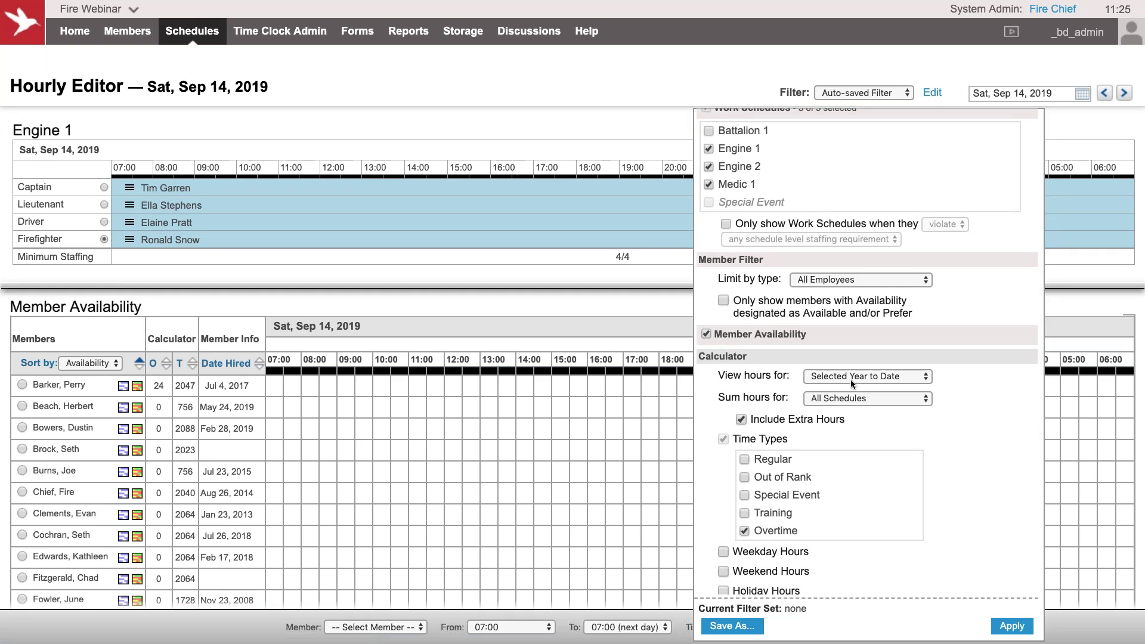
{"action": "left_click", "coordinate": [1012, 627]}
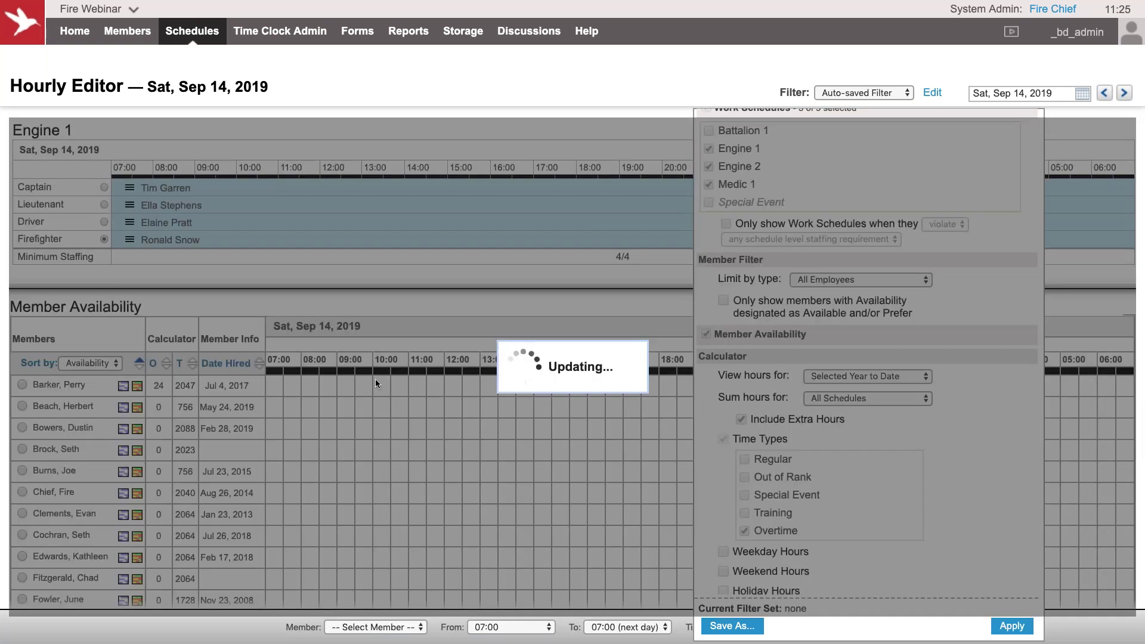
Check member availability for the Engine 2 Driver position, and switch it to the Medic 1 EMT position.
{"action": "scroll", "coordinate": [271, 239], "scroll_direction": "down", "scroll_amount": 2}
{"action": "scroll", "coordinate": [272, 251], "scroll_direction": "down", "scroll_amount": 1}
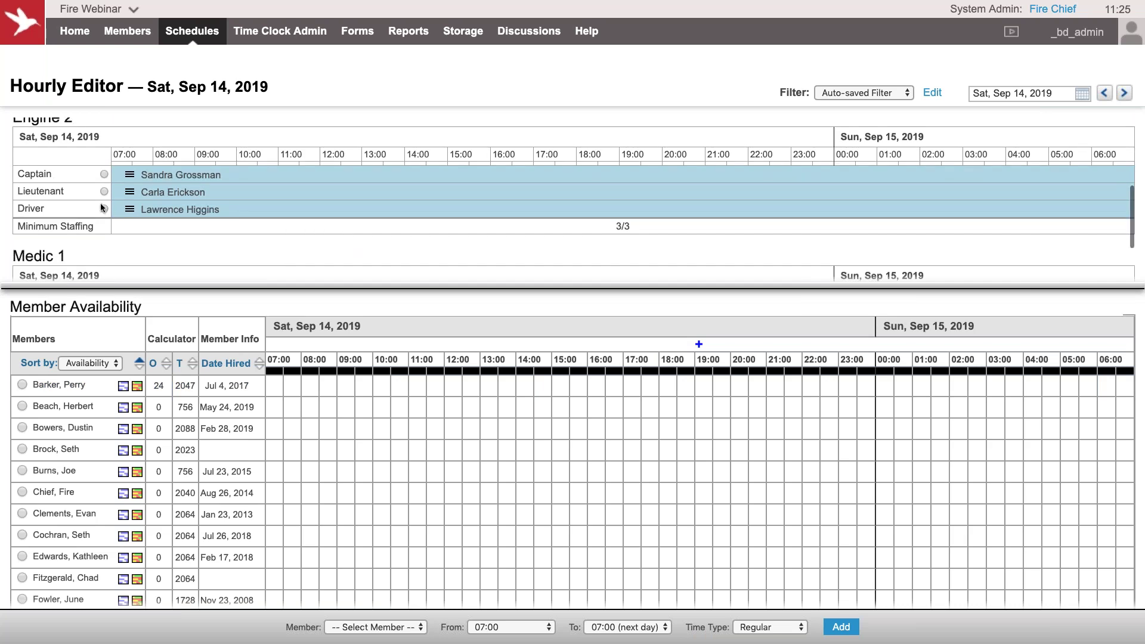
{"action": "left_click", "coordinate": [104, 209]}
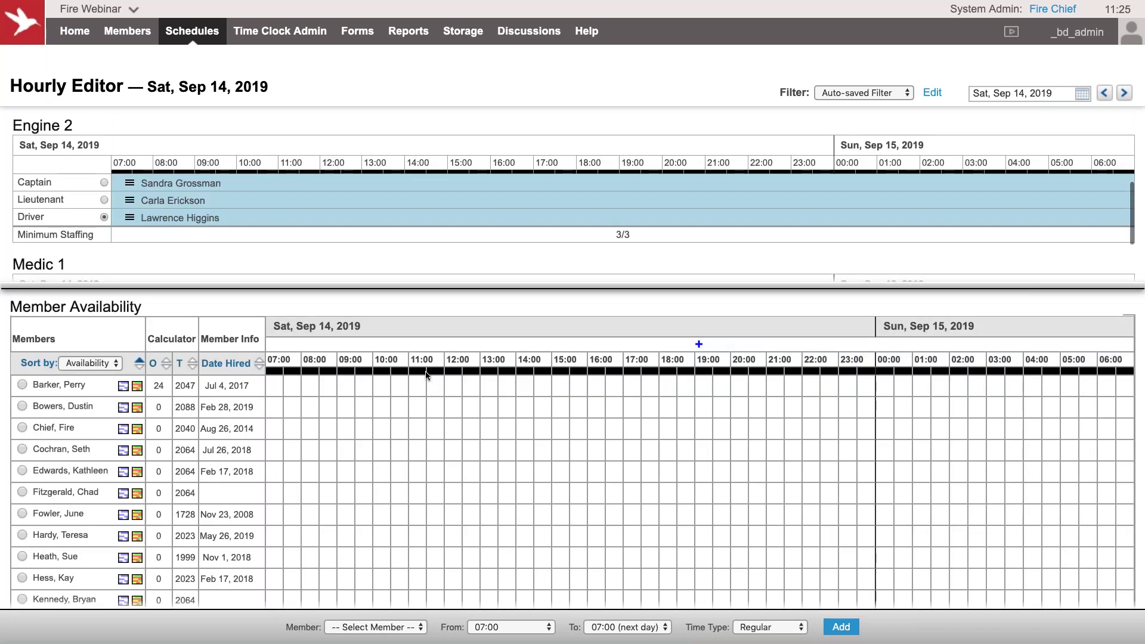
{"action": "scroll", "coordinate": [104, 262], "scroll_direction": "down", "scroll_amount": 1}
{"action": "left_click", "coordinate": [103, 248]}
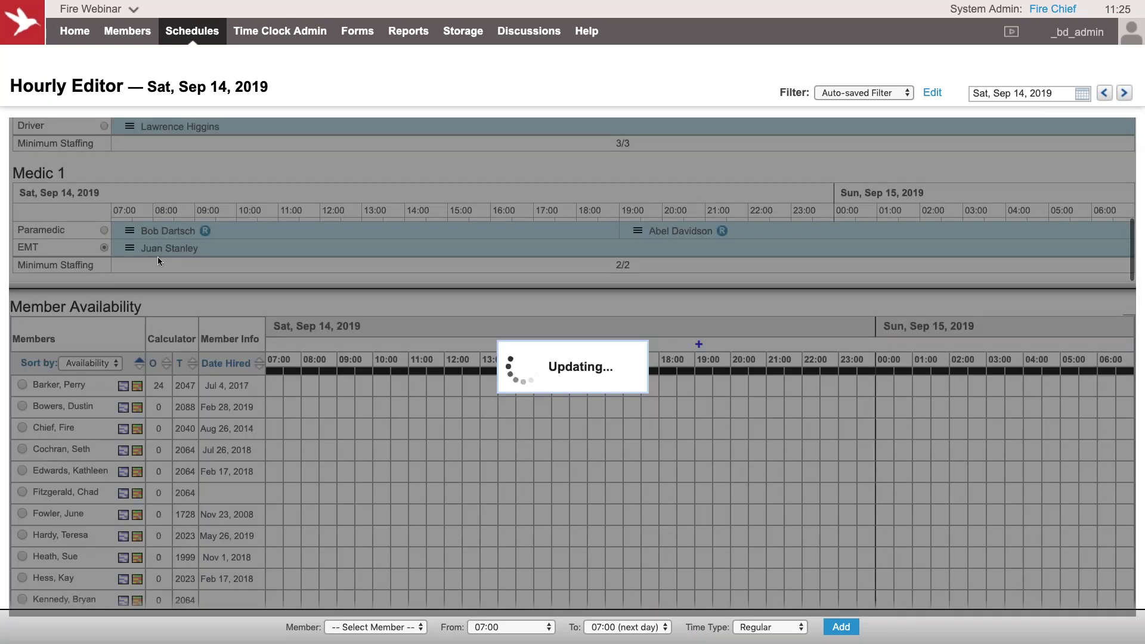
Delete the assigned EMT shift on Medic 1 for Sep 14, 2019 and confirm the deletion.
{"action": "left_click", "coordinate": [130, 248]}
{"action": "left_click", "coordinate": [147, 194]}
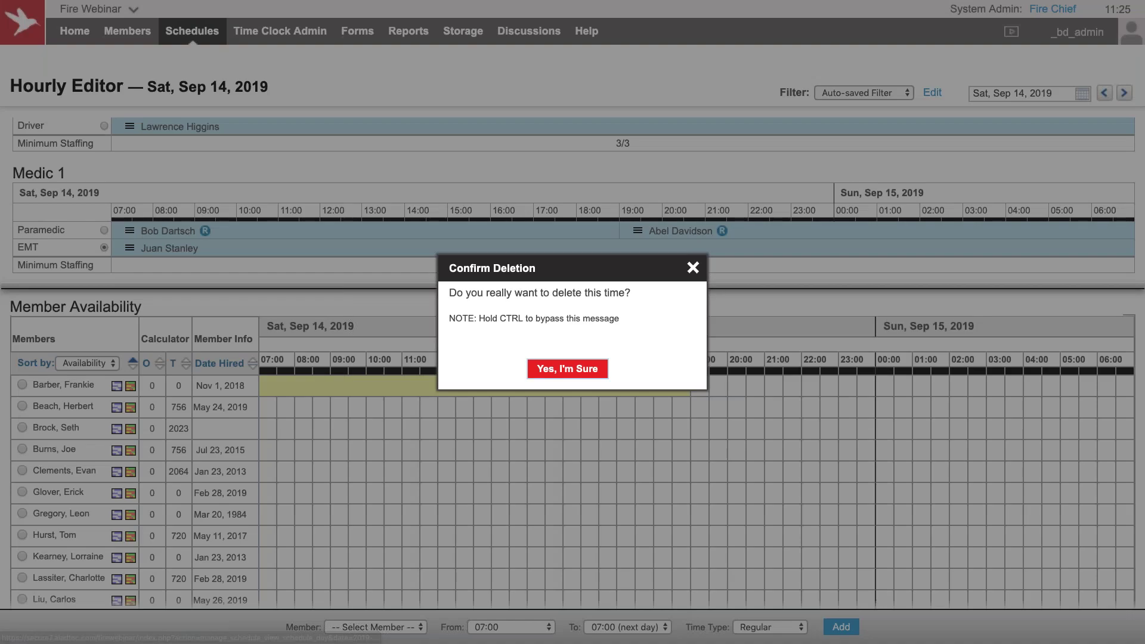
{"action": "left_click", "coordinate": [567, 369]}
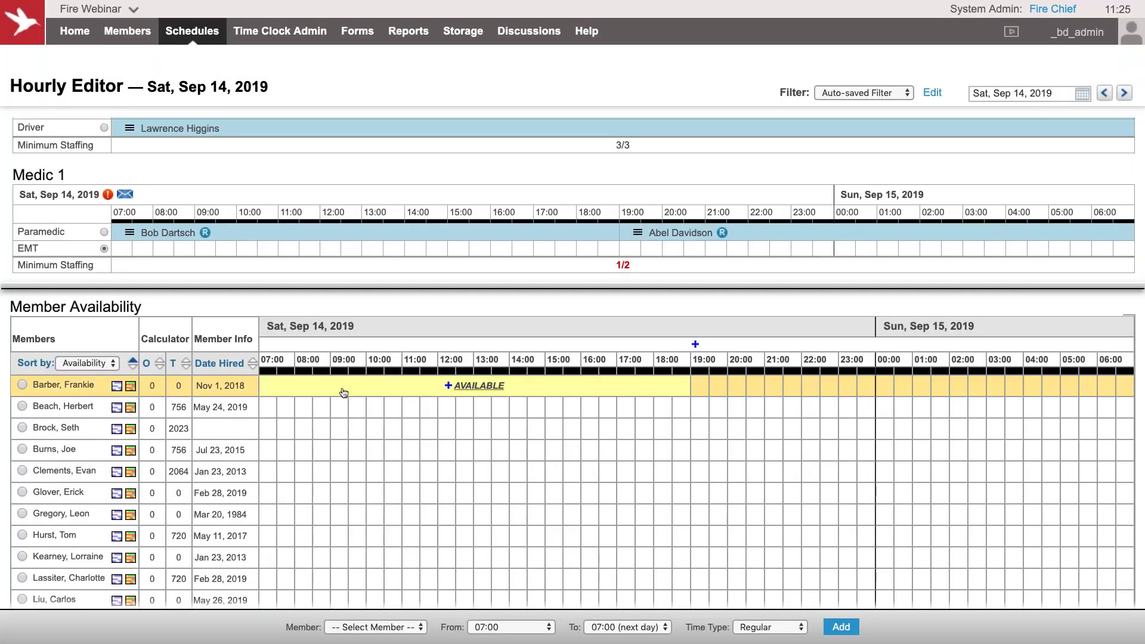
Add the first listed available member to the Medic 1 EMT position from 07:00 to 19:00 with time type Regular.
{"action": "left_click", "coordinate": [62, 389]}
{"action": "left_click", "coordinate": [595, 627]}
{"action": "left_click", "coordinate": [597, 602]}
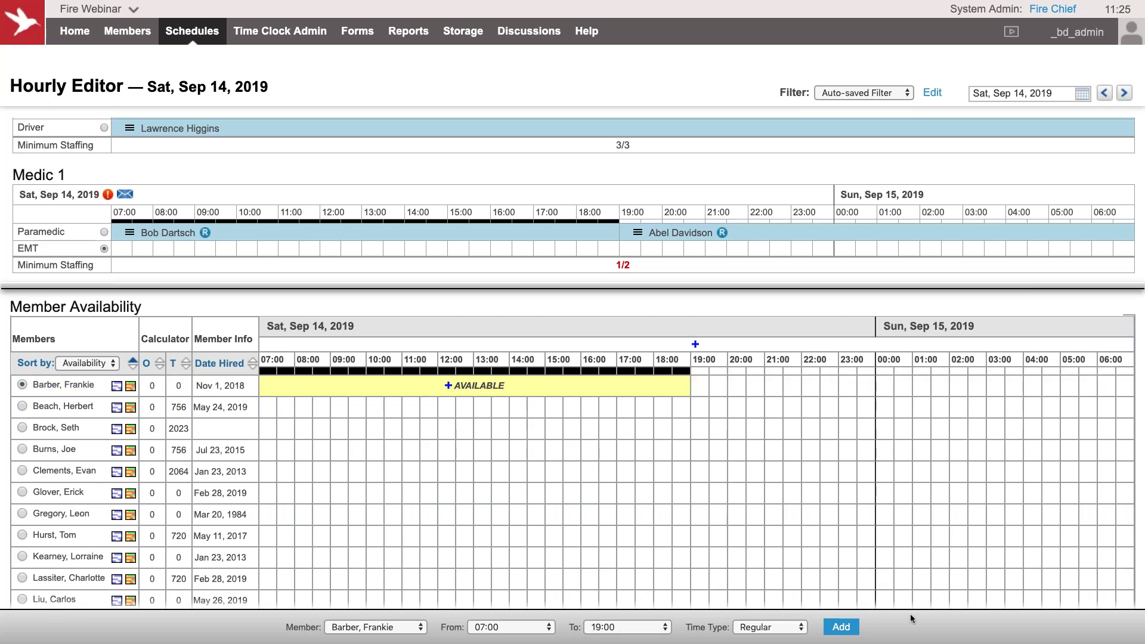
{"action": "left_click", "coordinate": [841, 627]}
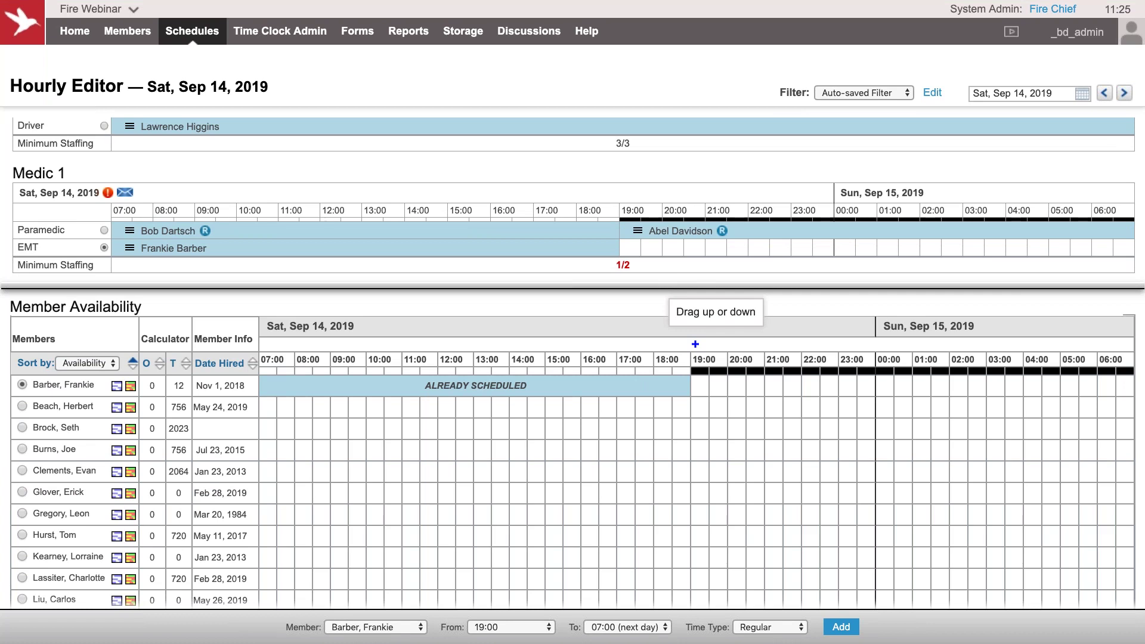
Enlarge the schedule area of the Hourly Editor to show Engine 1, Engine 2 and Medic 1 together.
{"action": "left_click_drag", "start_coordinate": [656, 287], "coordinate": [647, 530]}
{"action": "scroll", "coordinate": [647, 529], "scroll_direction": "down", "scroll_amount": 3}
{"action": "scroll", "coordinate": [647, 530], "scroll_direction": "up", "scroll_amount": 1}
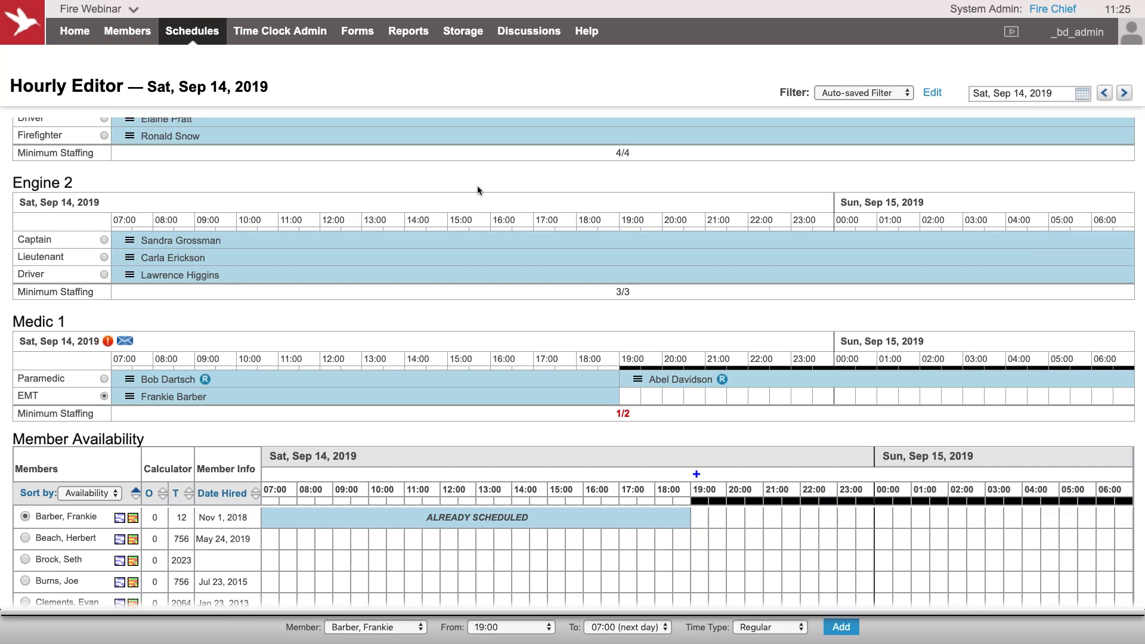
{"action": "scroll", "coordinate": [478, 190], "scroll_direction": "up", "scroll_amount": 2}
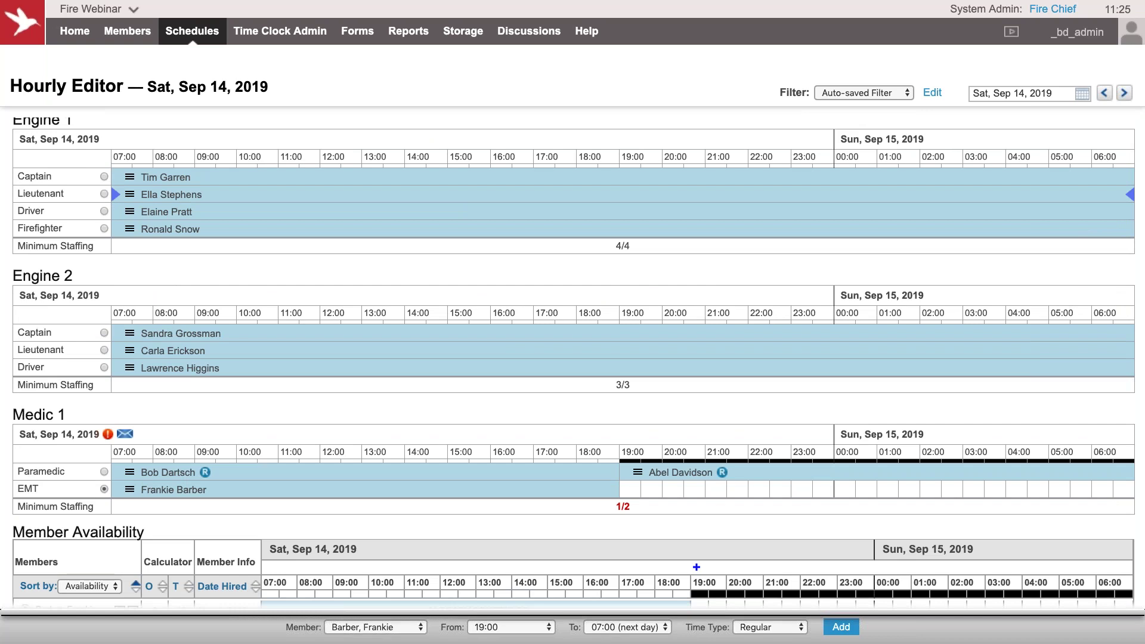
{"action": "scroll", "coordinate": [352, 343], "scroll_direction": "up", "scroll_amount": 1}
Delete the Lieutenant's shift on Engine 2 for Sep 14, 2019 and confirm the deletion.
{"action": "left_click", "coordinate": [130, 342]}
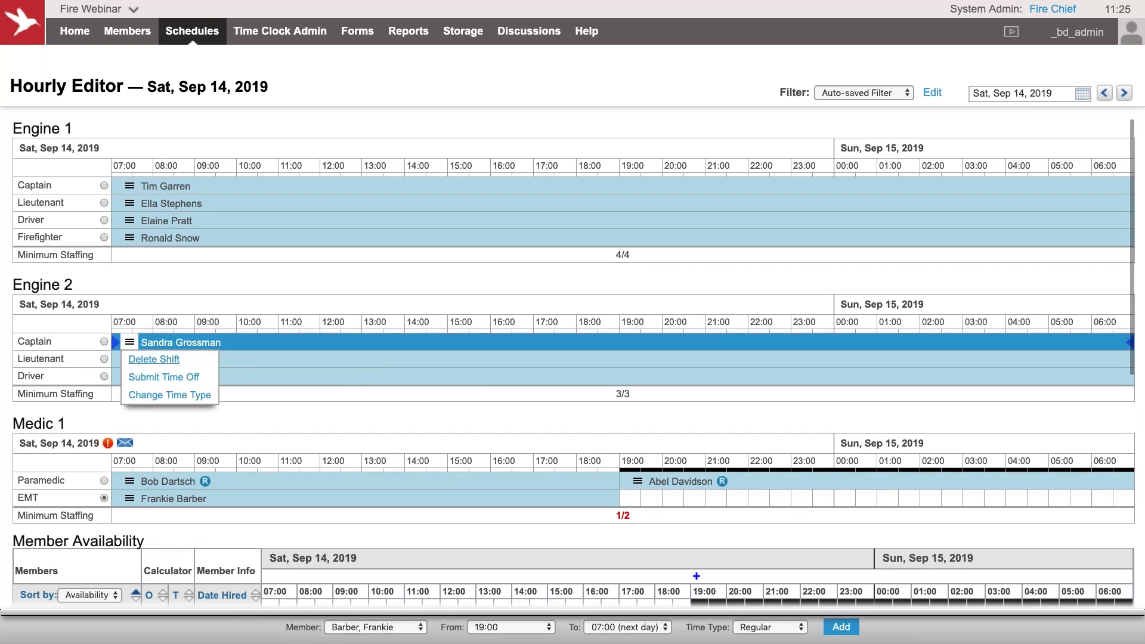
{"action": "left_click", "coordinate": [130, 359]}
{"action": "left_click", "coordinate": [154, 376]}
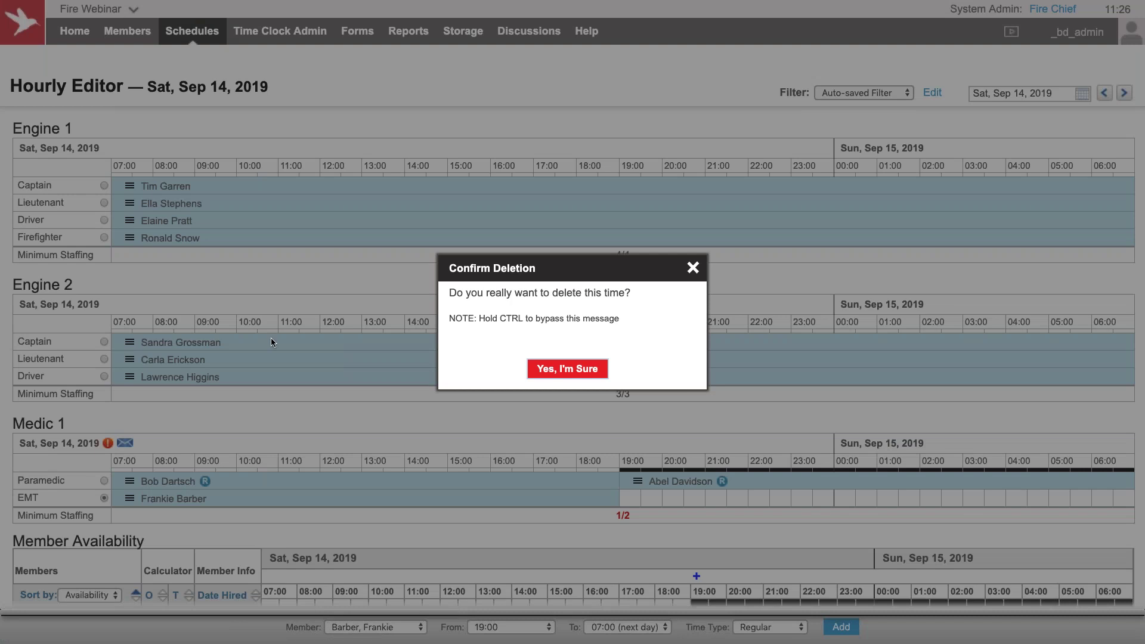
{"action": "left_click", "coordinate": [544, 372]}
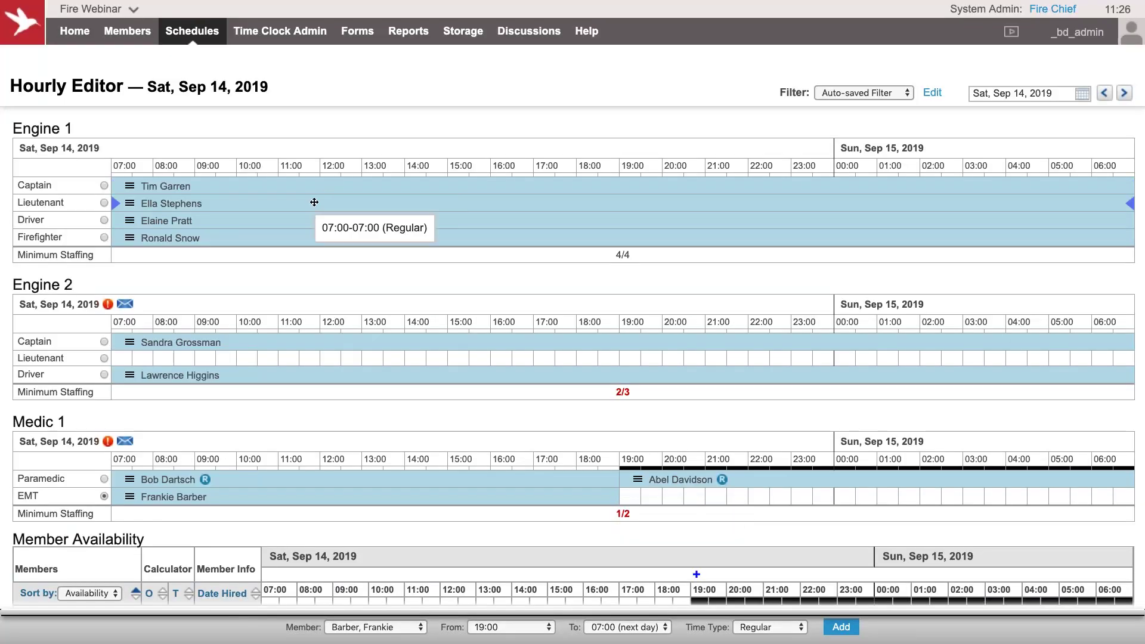
Move the Engine 1 Lieutenant to the vacant Engine 2 Lieutenant position, and try moving the Engine 2 Driver to Engine 1 Lieutenant.
{"action": "mouse_move", "coordinate": [315, 203]}
{"action": "left_mouse_down"}
{"action": "mouse_move", "coordinate": [353, 296]}
{"action": "mouse_move", "coordinate": [318, 356]}
{"action": "left_mouse_up"}
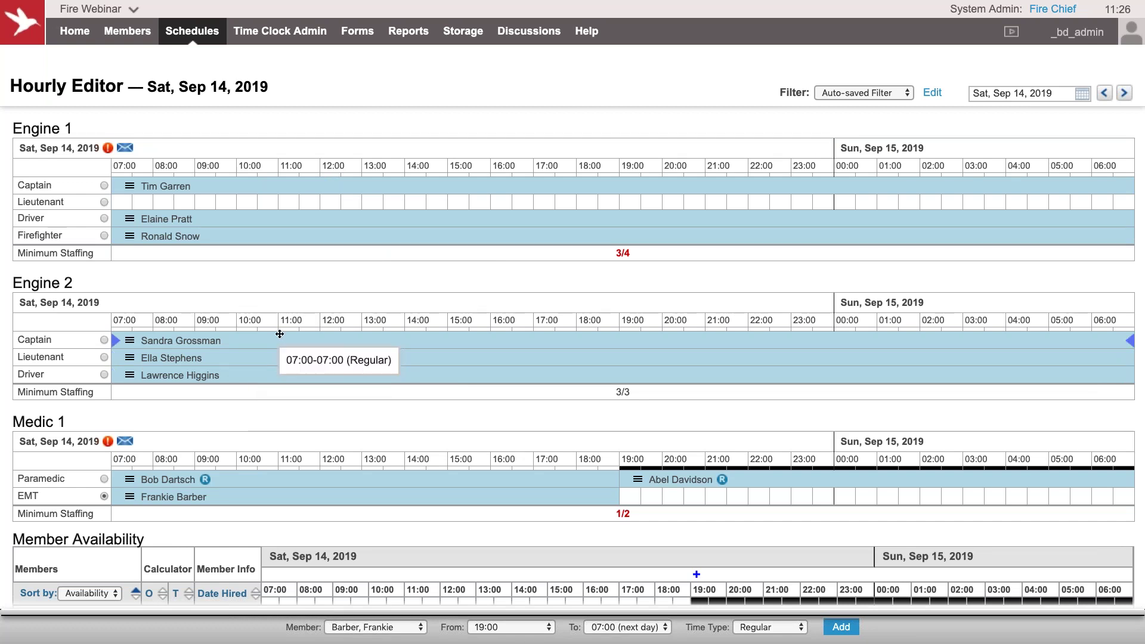
{"action": "left_click_drag", "start_coordinate": [280, 334], "coordinate": [293, 331]}
{"action": "mouse_move", "coordinate": [258, 373]}
{"action": "left_mouse_down"}
{"action": "mouse_move", "coordinate": [299, 332]}
{"action": "mouse_move", "coordinate": [276, 231]}
{"action": "mouse_move", "coordinate": [255, 200]}
{"action": "left_mouse_up"}
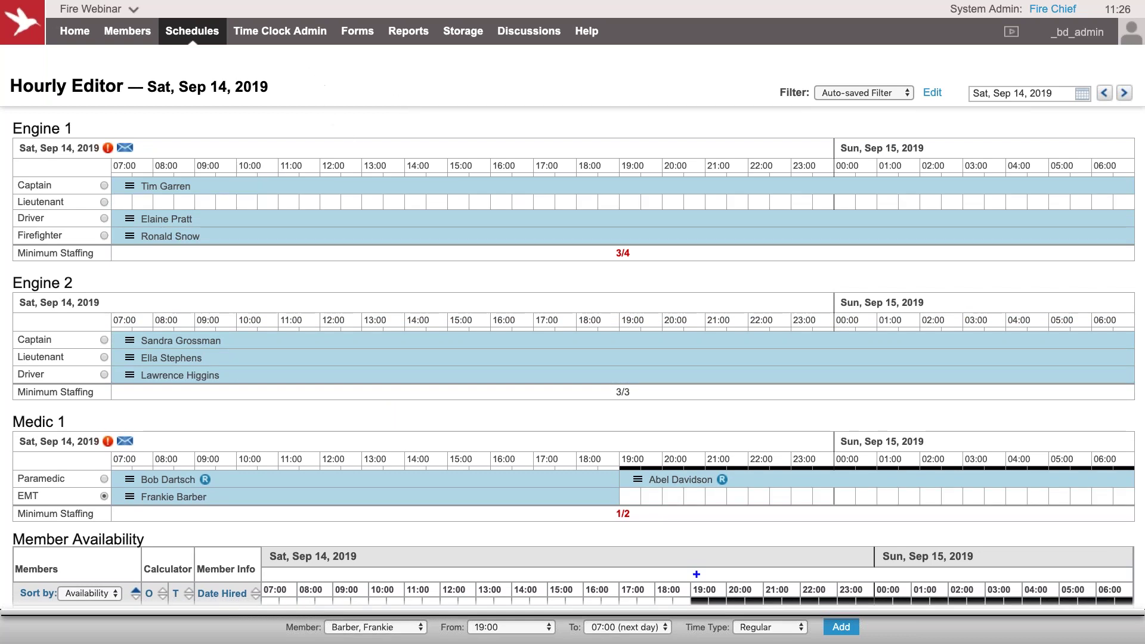
Leave the Hourly Editor and return to the Monthly Calendar View for Sep 2019.
{"action": "scroll", "coordinate": [573, 363], "scroll_direction": "down", "scroll_amount": 1}
{"action": "scroll", "coordinate": [573, 362], "scroll_direction": "up", "scroll_amount": 1}
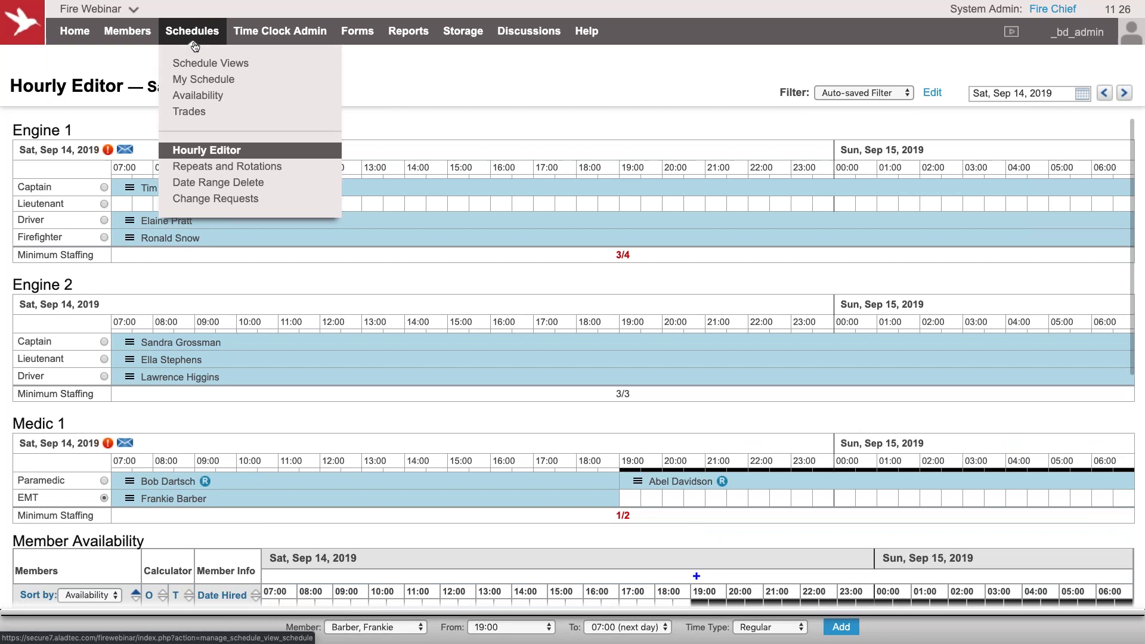
{"action": "left_click", "coordinate": [194, 43]}
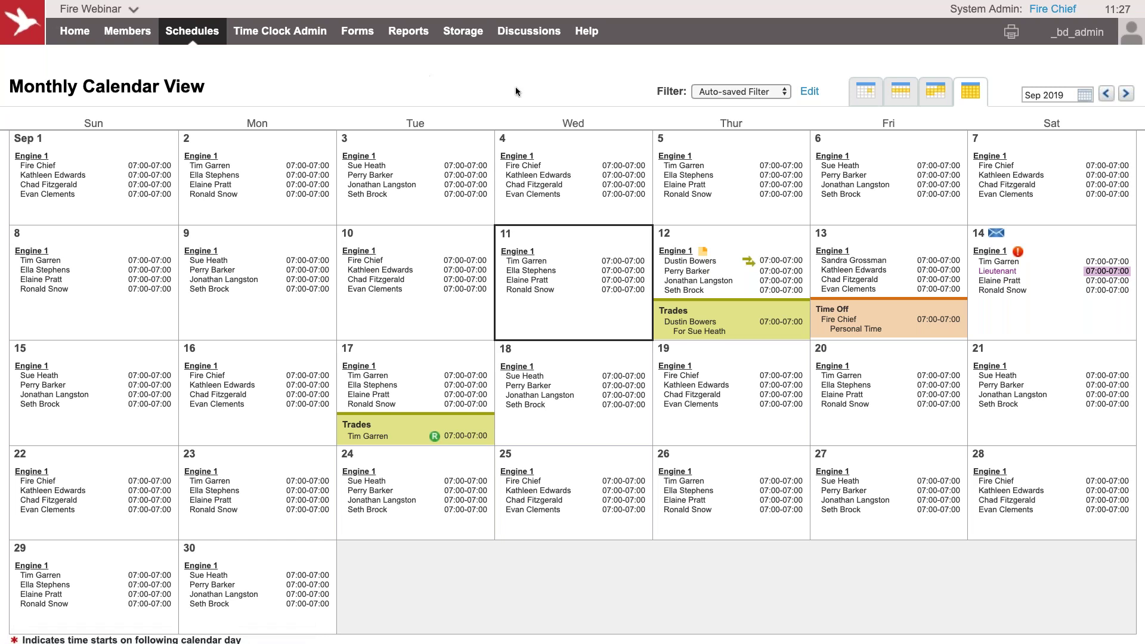
Open the Drug Box Inventory form in the Form Viewer.
{"action": "mouse_move", "coordinate": [363, 44]}
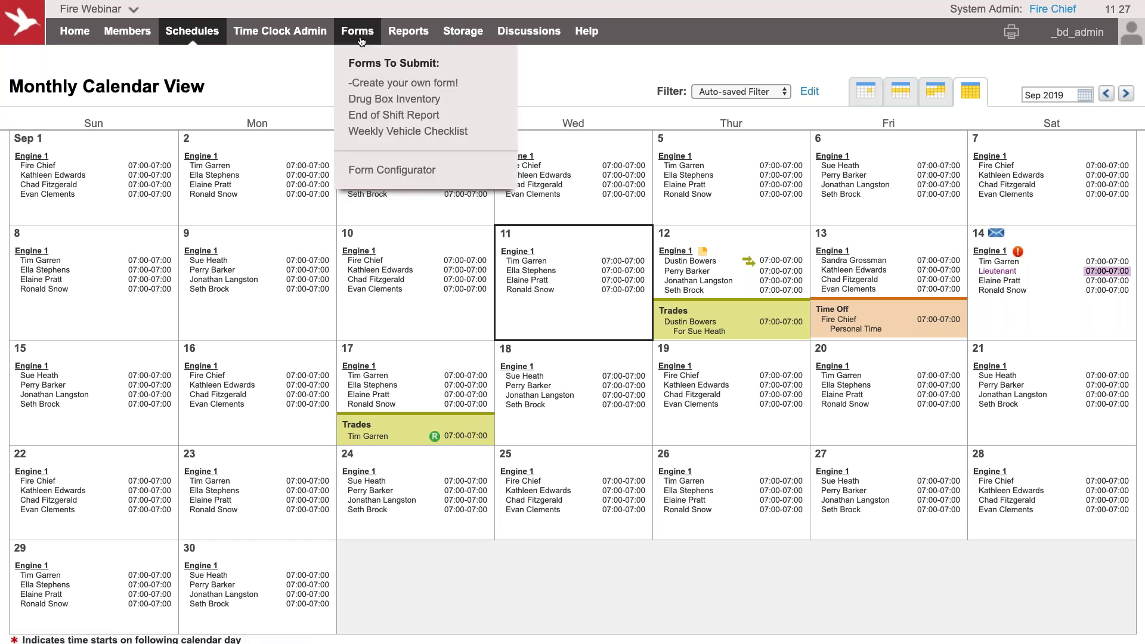
{"action": "left_click", "coordinate": [384, 105]}
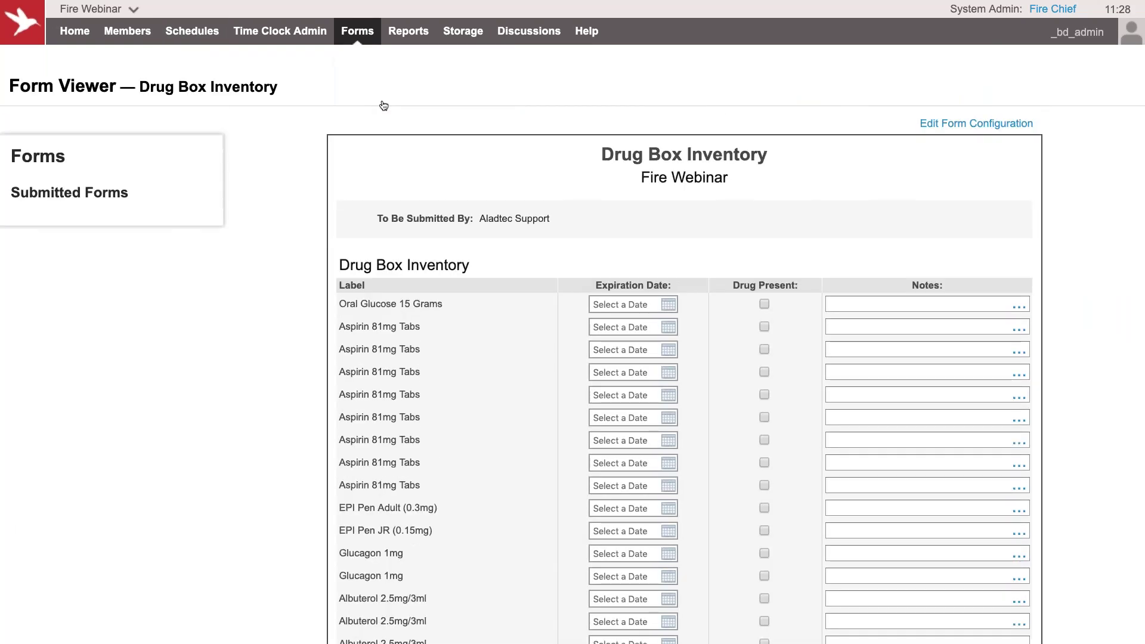
{"action": "mouse_move", "coordinate": [360, 34]}
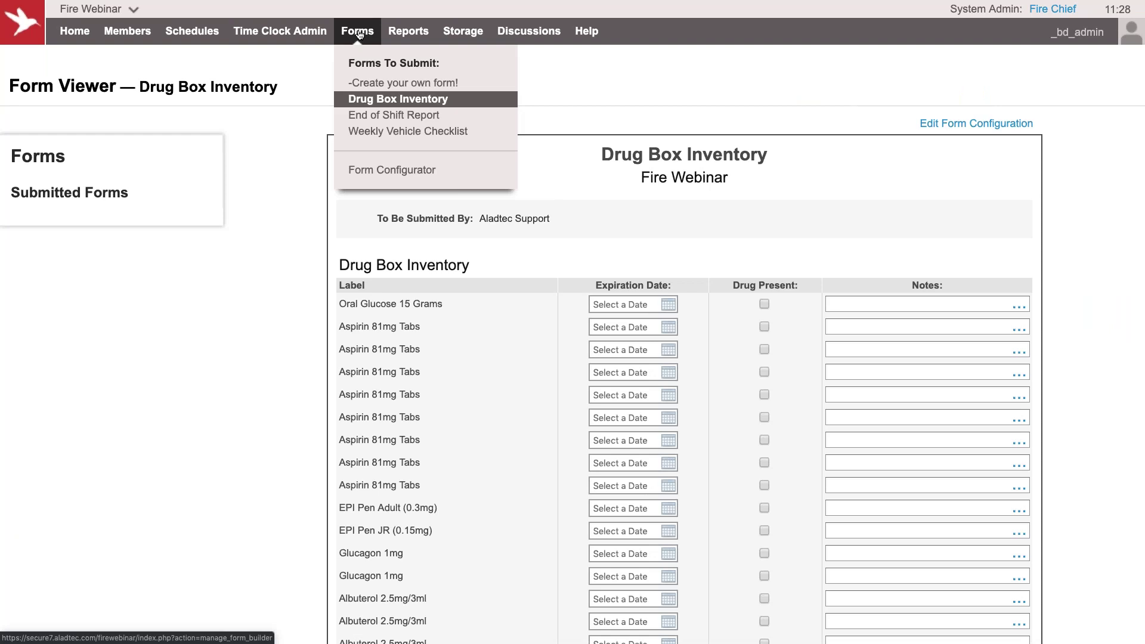
Open the End of Shift Report form, and open the Weekly Vehicle Checklist form to review all its sections.
{"action": "left_click", "coordinate": [394, 114]}
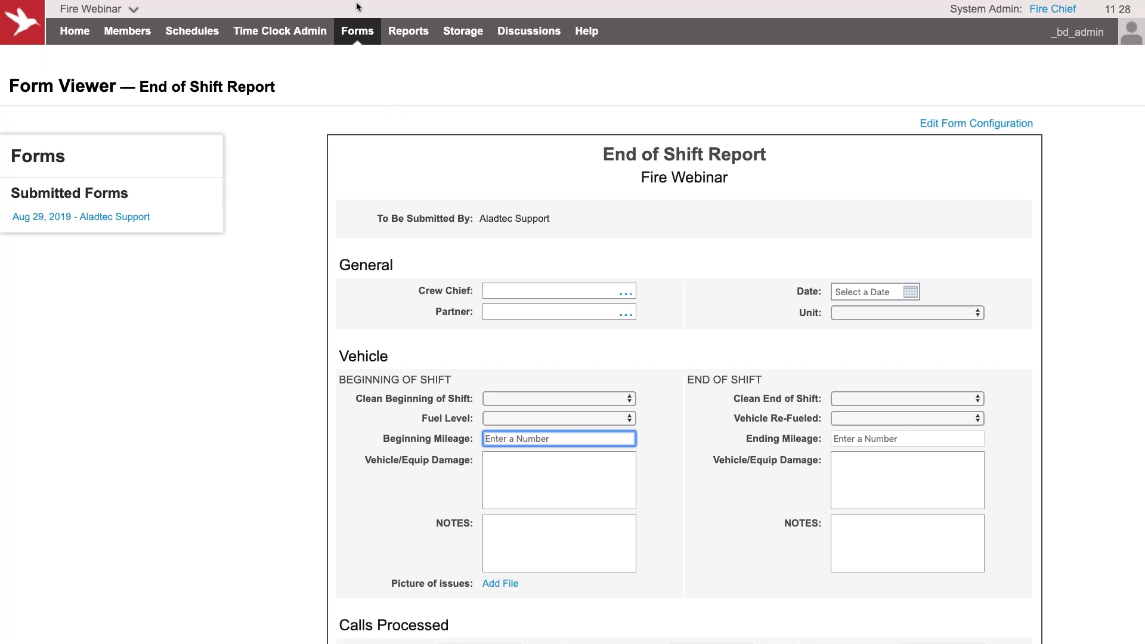
{"action": "left_click", "coordinate": [430, 133]}
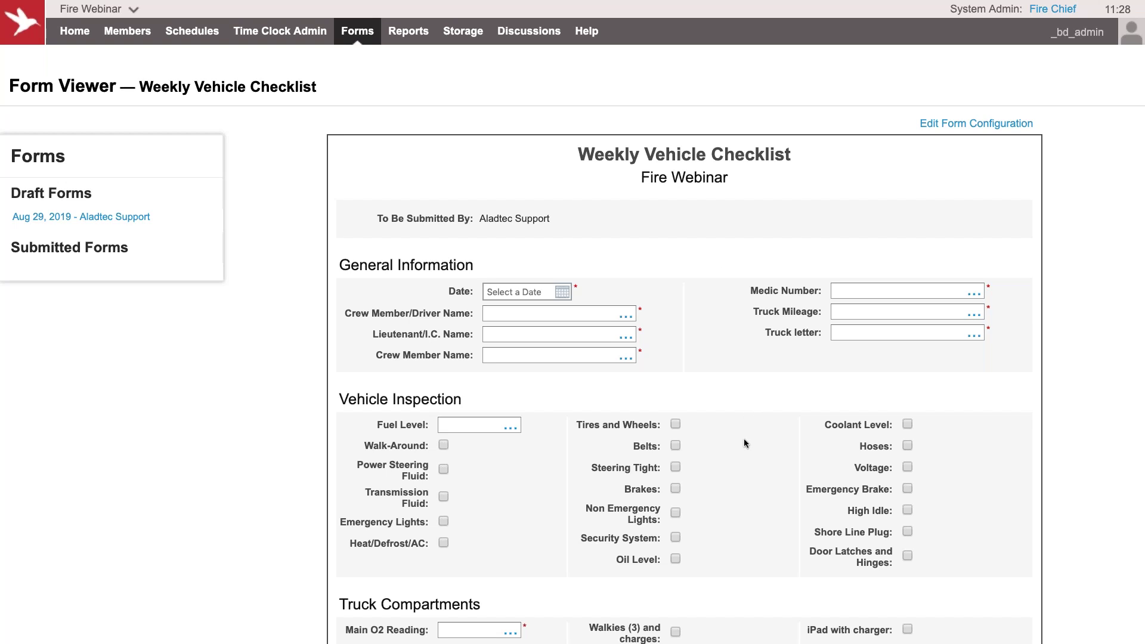
{"action": "scroll", "coordinate": [743, 439], "scroll_direction": "down", "scroll_amount": 5}
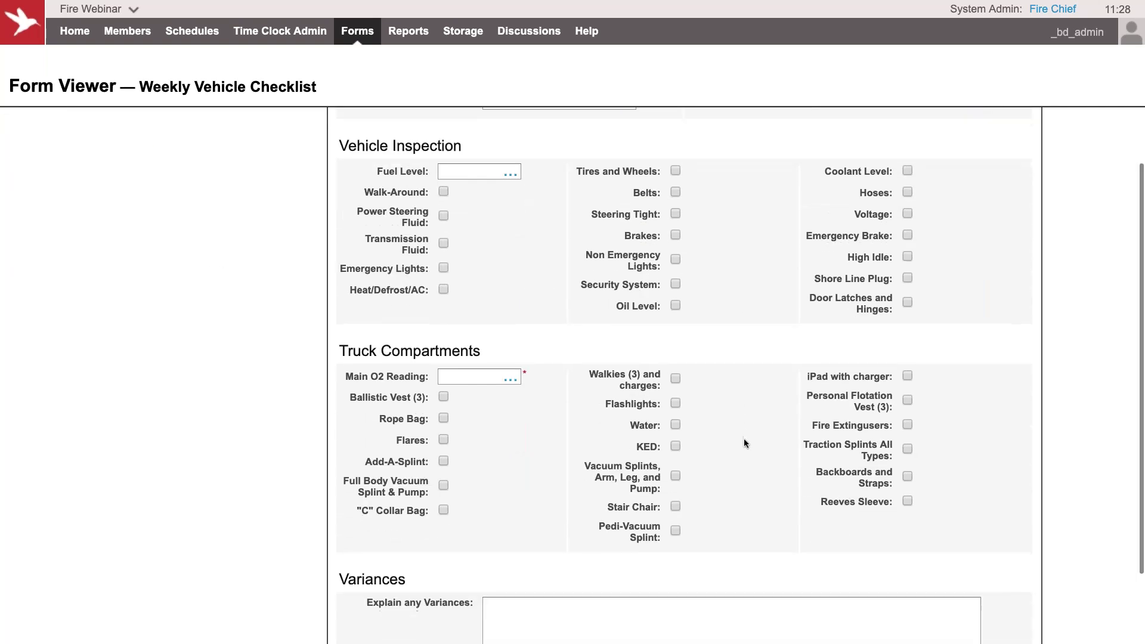
{"action": "scroll", "coordinate": [744, 443], "scroll_direction": "down", "scroll_amount": 2}
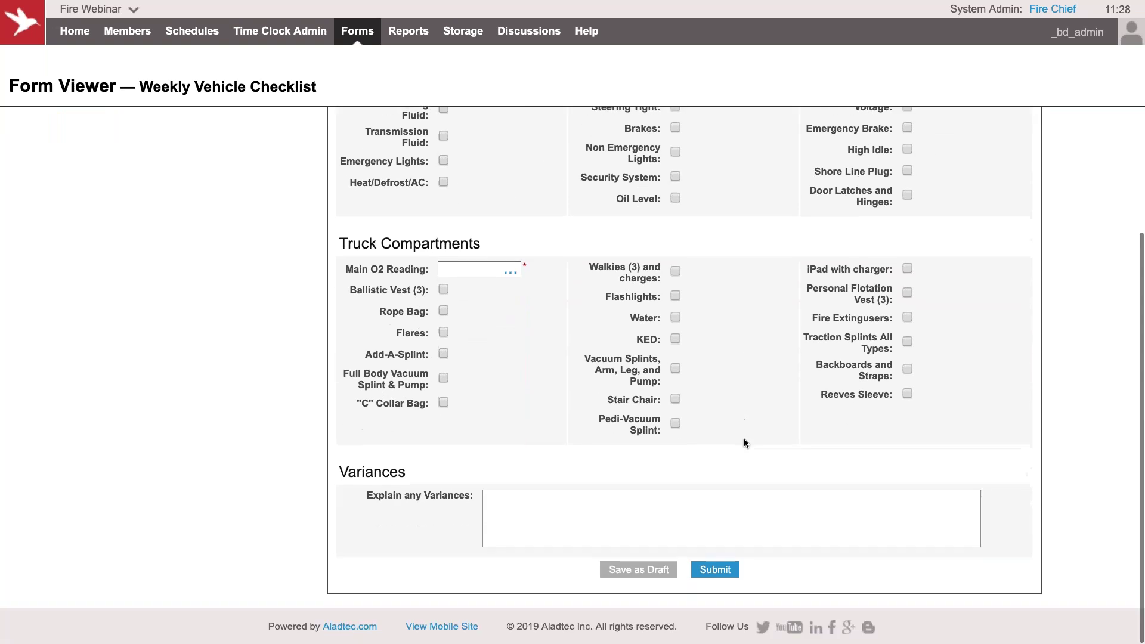
{"action": "scroll", "coordinate": [745, 442], "scroll_direction": "up", "scroll_amount": 5}
{"action": "scroll", "coordinate": [744, 438], "scroll_direction": "up", "scroll_amount": 2}
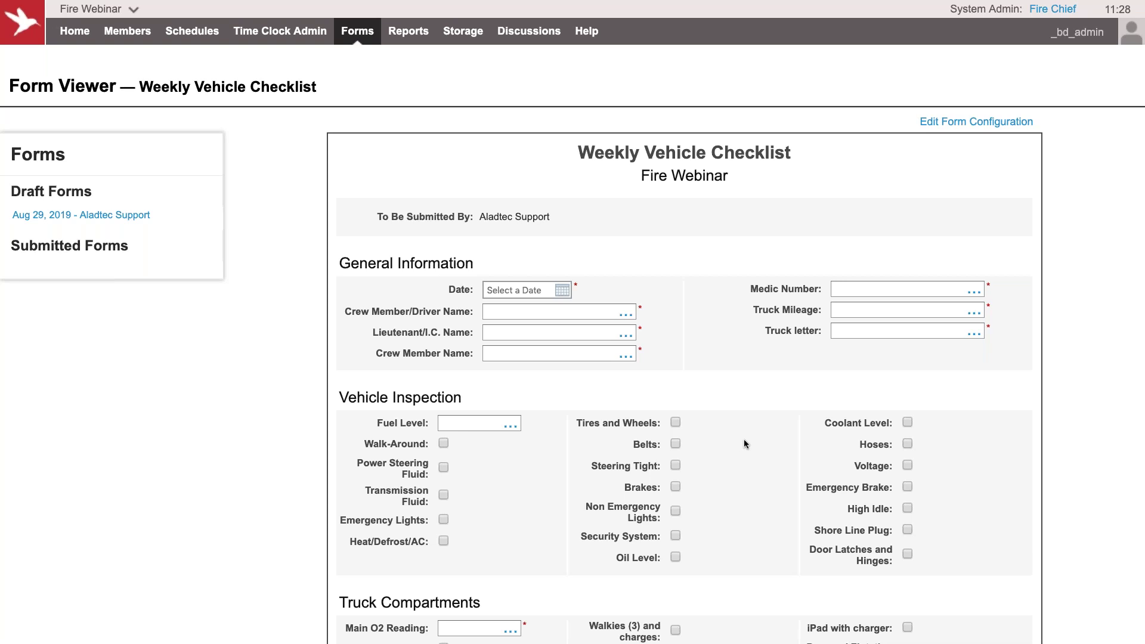
{"action": "scroll", "coordinate": [745, 444], "scroll_direction": "down", "scroll_amount": 2}
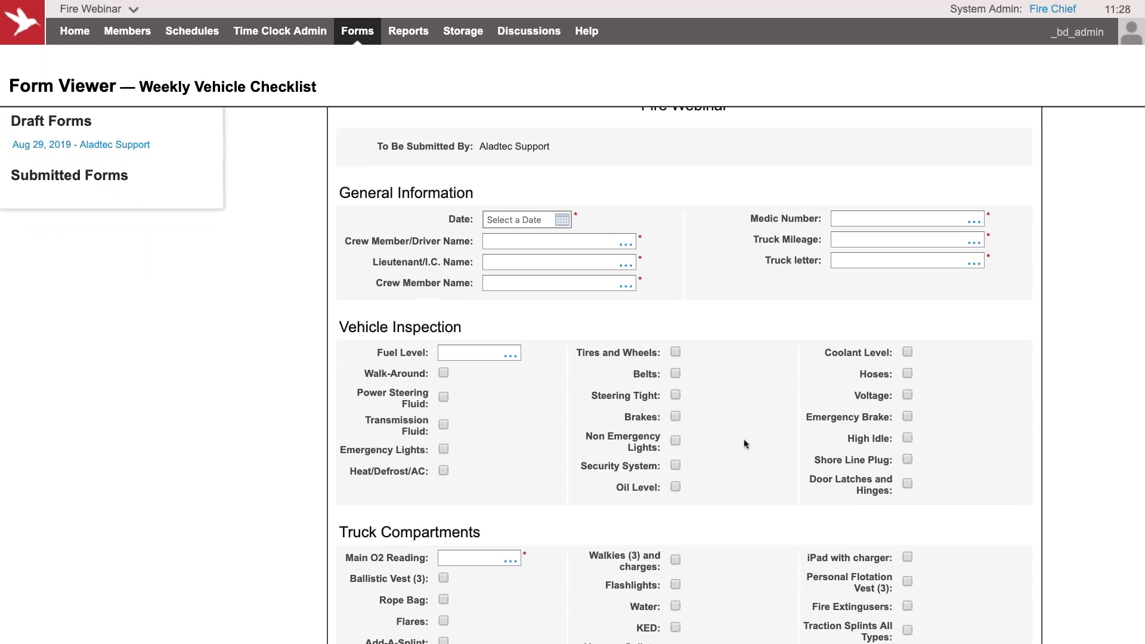
Open the Form Configurator and browse the list of sample forms.
{"action": "left_click", "coordinate": [351, 37]}
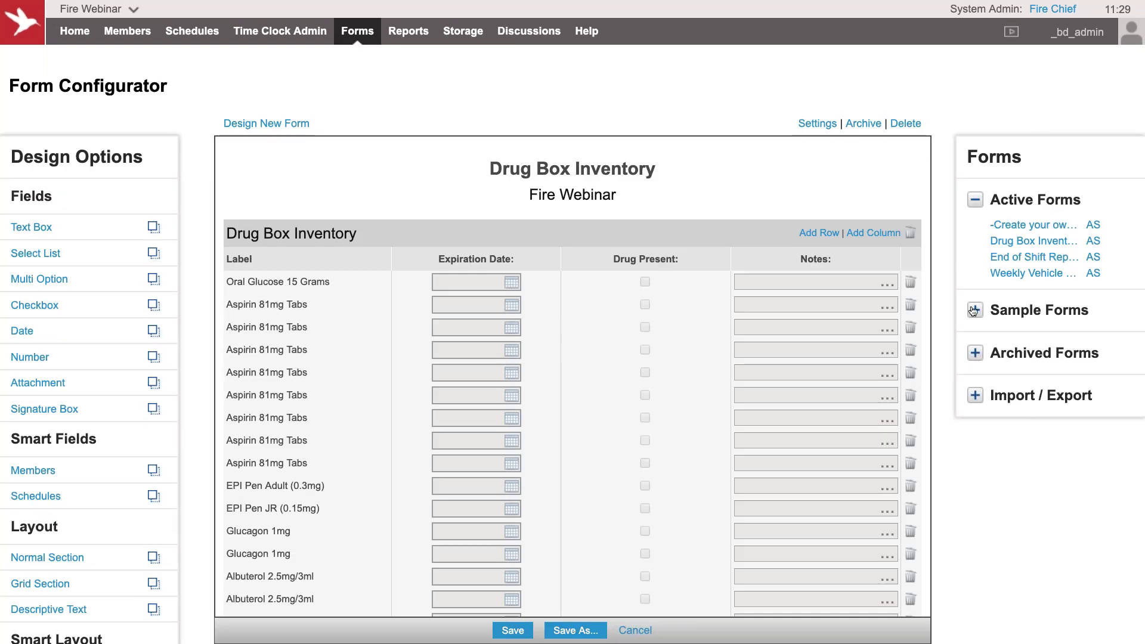
{"action": "left_click", "coordinate": [974, 310]}
{"action": "scroll", "coordinate": [1021, 400], "scroll_direction": "down", "scroll_amount": 3}
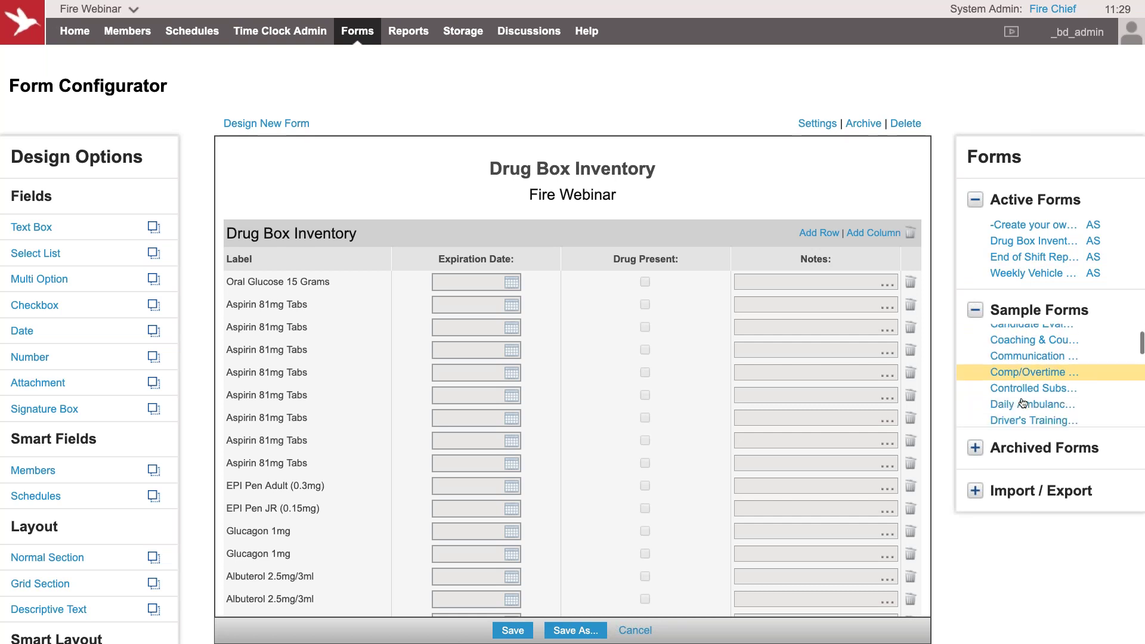
{"action": "scroll", "coordinate": [1022, 403], "scroll_direction": "down", "scroll_amount": 1}
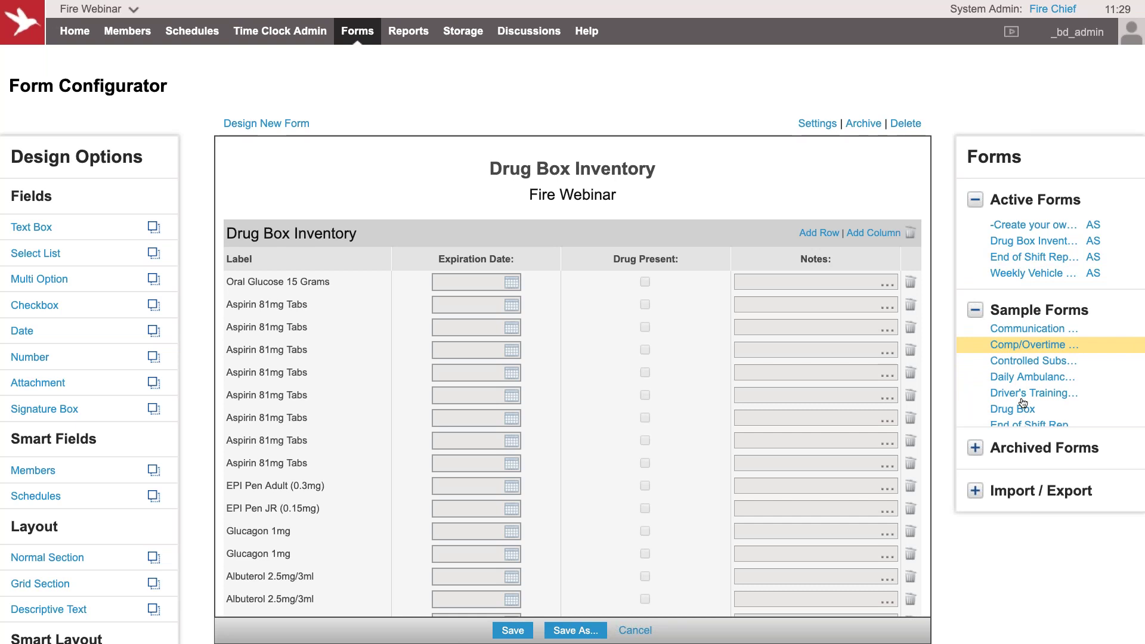
Design a new form with Text Box, Select List, Checkbox, Date, Attachment and Signature Box fields, plus a second normal section.
{"action": "left_click", "coordinate": [273, 124]}
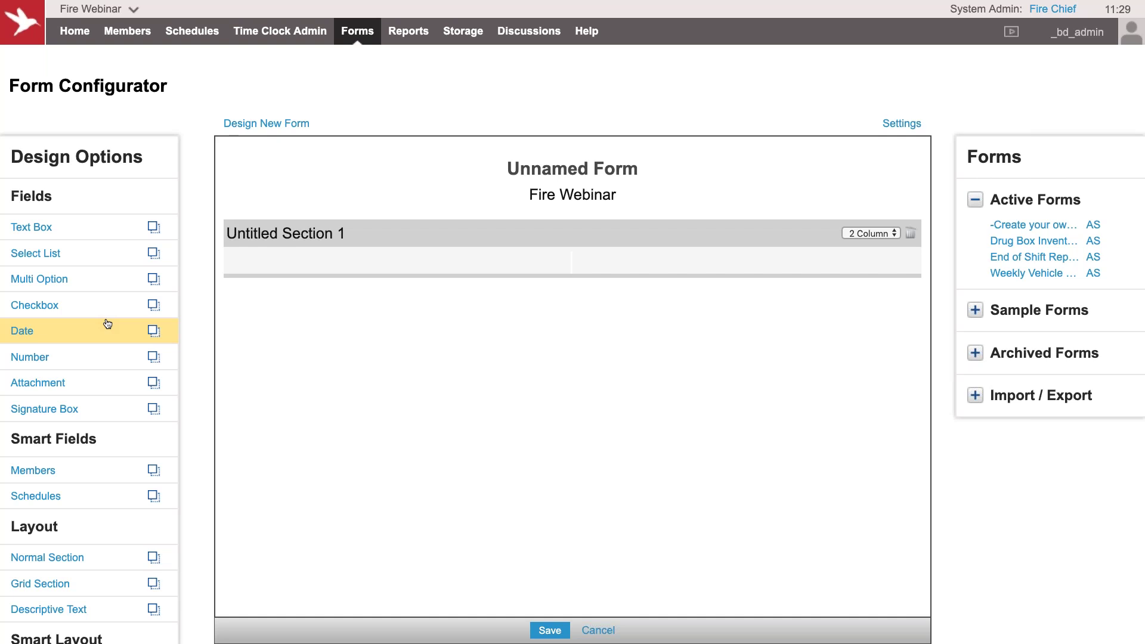
{"action": "left_click_drag", "start_coordinate": [57, 229], "coordinate": [240, 265]}
{"action": "left_click_drag", "start_coordinate": [60, 253], "coordinate": [224, 293]}
{"action": "left_click_drag", "start_coordinate": [46, 304], "coordinate": [292, 323]}
{"action": "left_click_drag", "start_coordinate": [55, 332], "coordinate": [305, 335]}
{"action": "left_click_drag", "start_coordinate": [105, 384], "coordinate": [588, 322]}
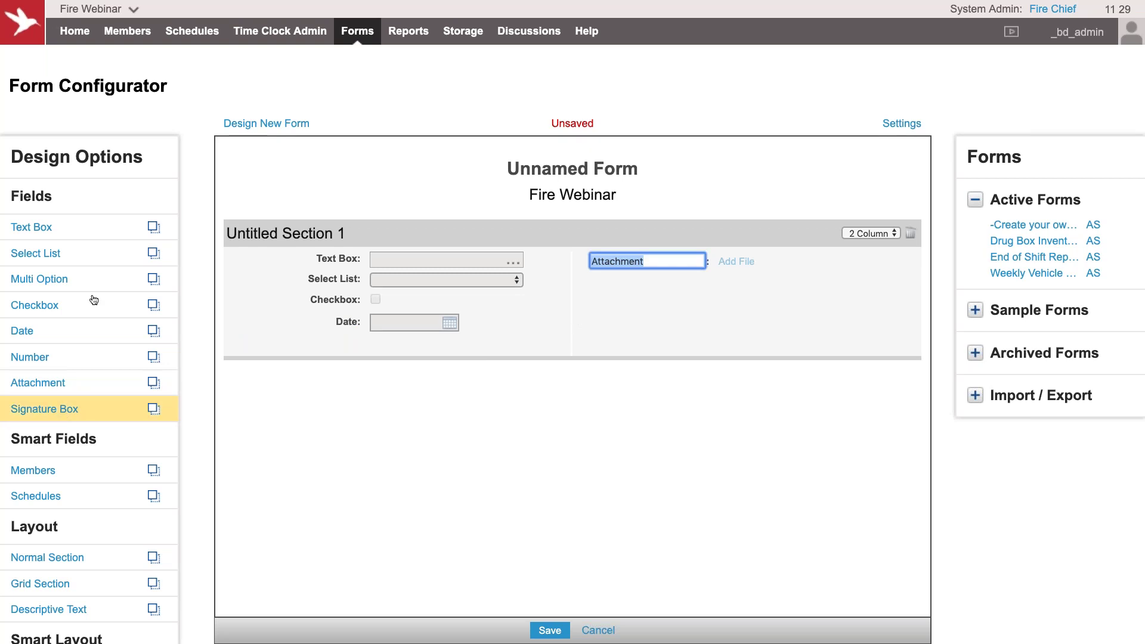
{"action": "left_click_drag", "start_coordinate": [66, 406], "coordinate": [557, 314]}
{"action": "left_click", "coordinate": [576, 479]}
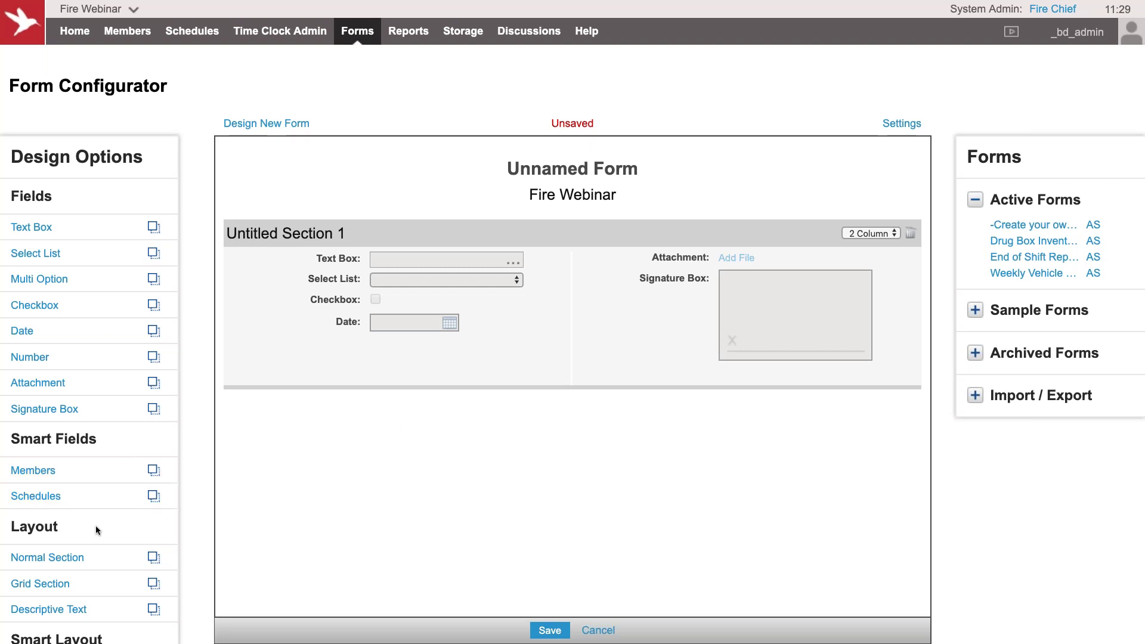
{"action": "left_click", "coordinate": [154, 557]}
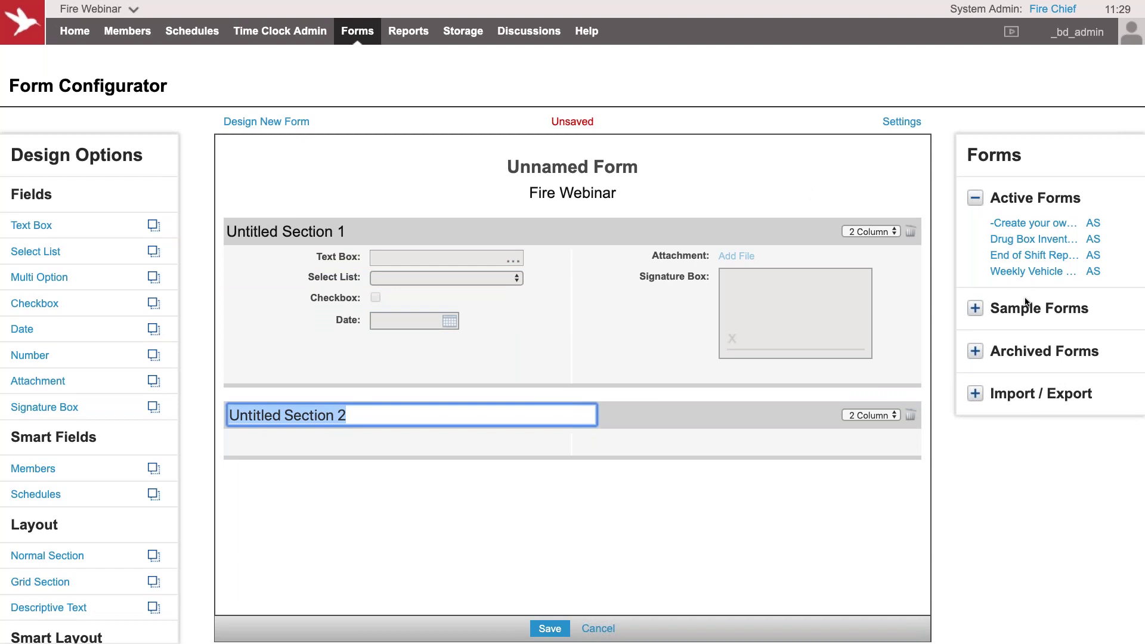
Browse the sample forms, and leave the unsaved form for the Weekly Vehicle Checklist in the Form Viewer.
{"action": "left_click", "coordinate": [975, 308]}
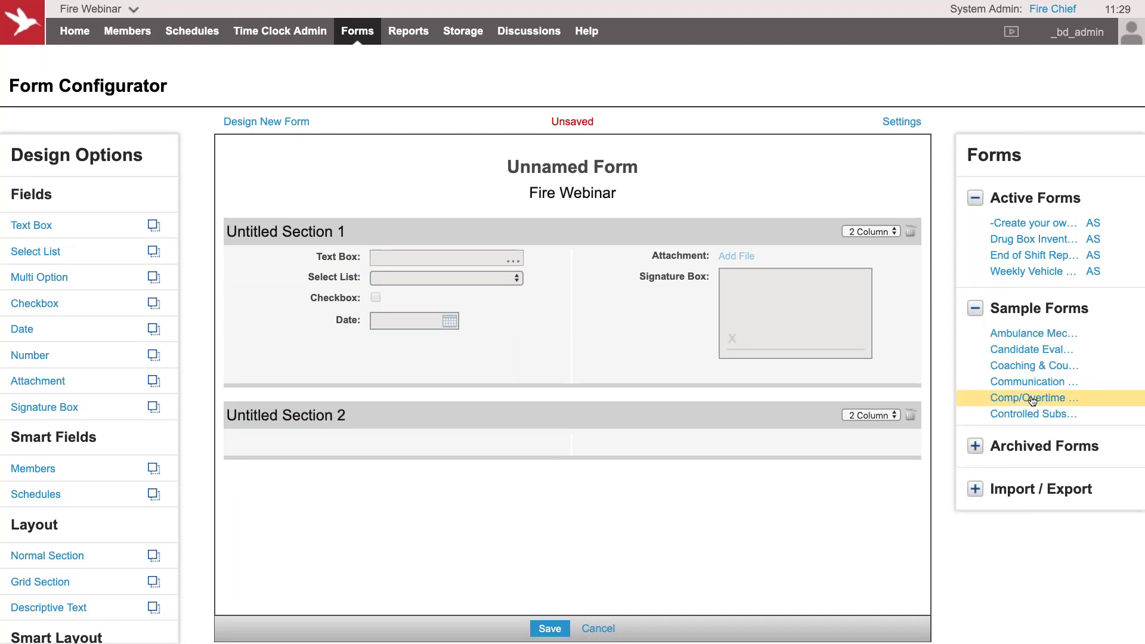
{"action": "scroll", "coordinate": [1033, 400], "scroll_direction": "down", "scroll_amount": 10}
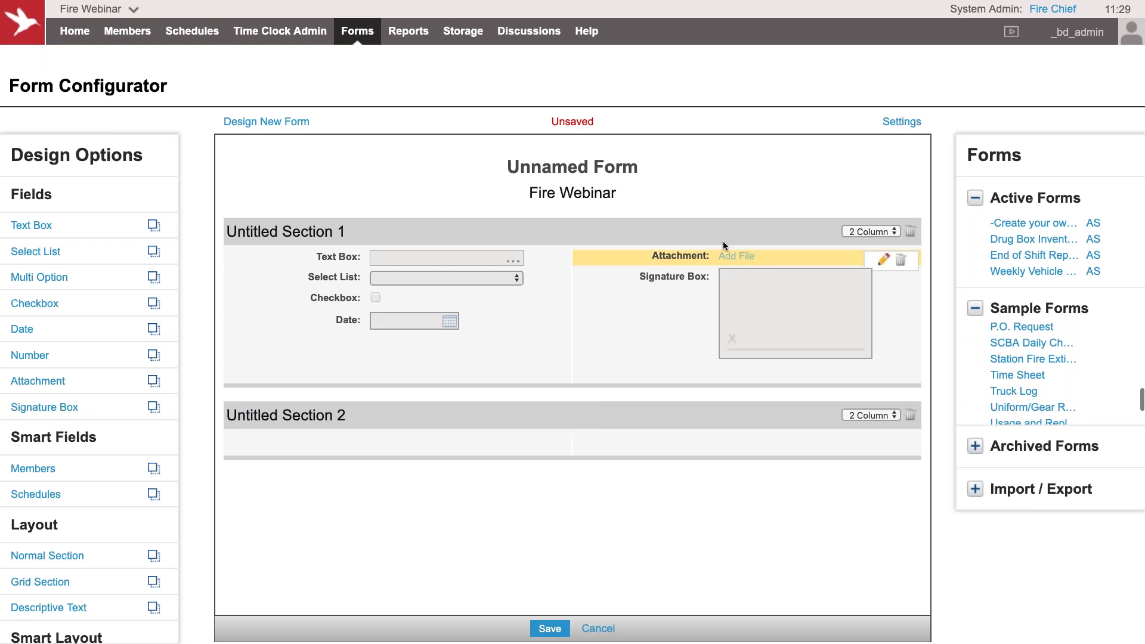
{"action": "mouse_move", "coordinate": [357, 31]}
{"action": "left_click", "coordinate": [377, 130]}
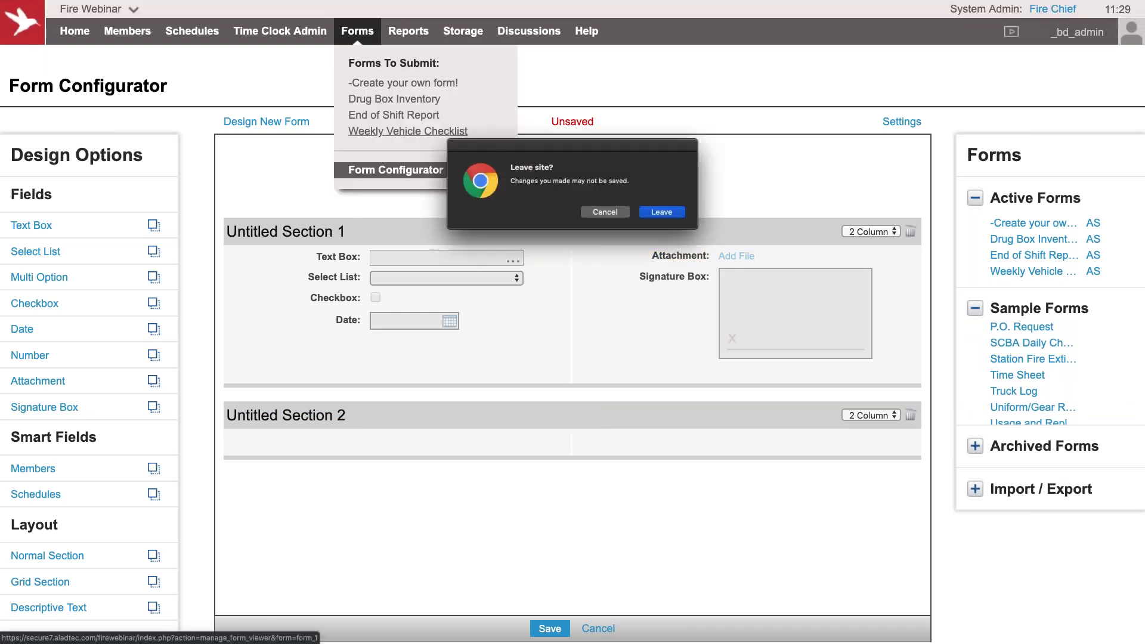
{"action": "left_click", "coordinate": [655, 210]}
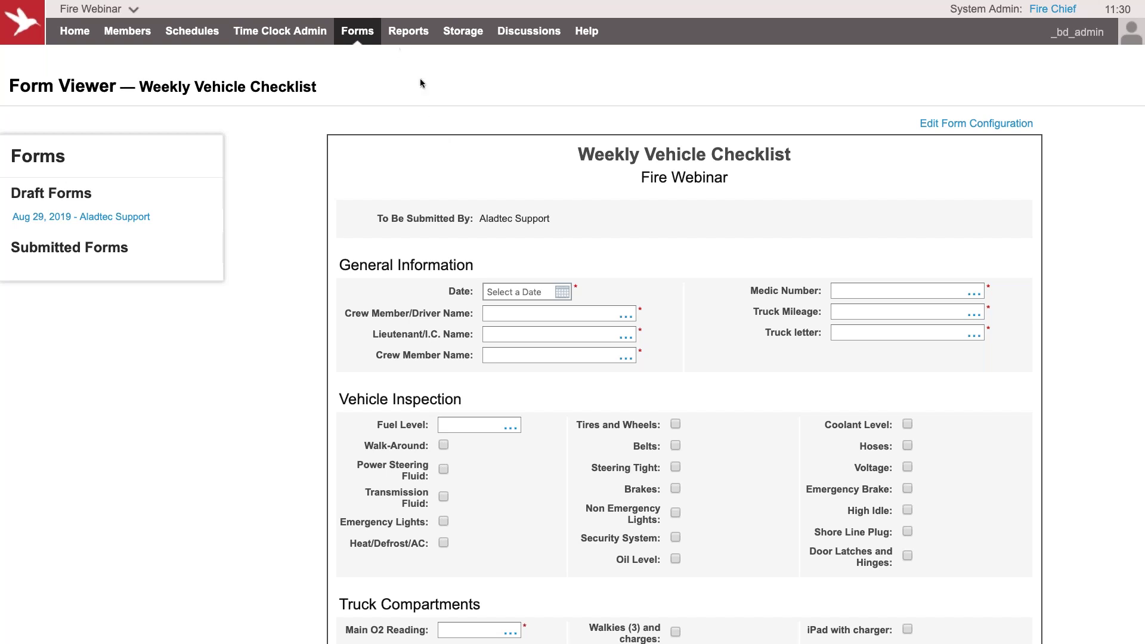
Open the form report for the Weekly Vehicle Checklist and review its filter options.
{"action": "mouse_move", "coordinate": [408, 31]}
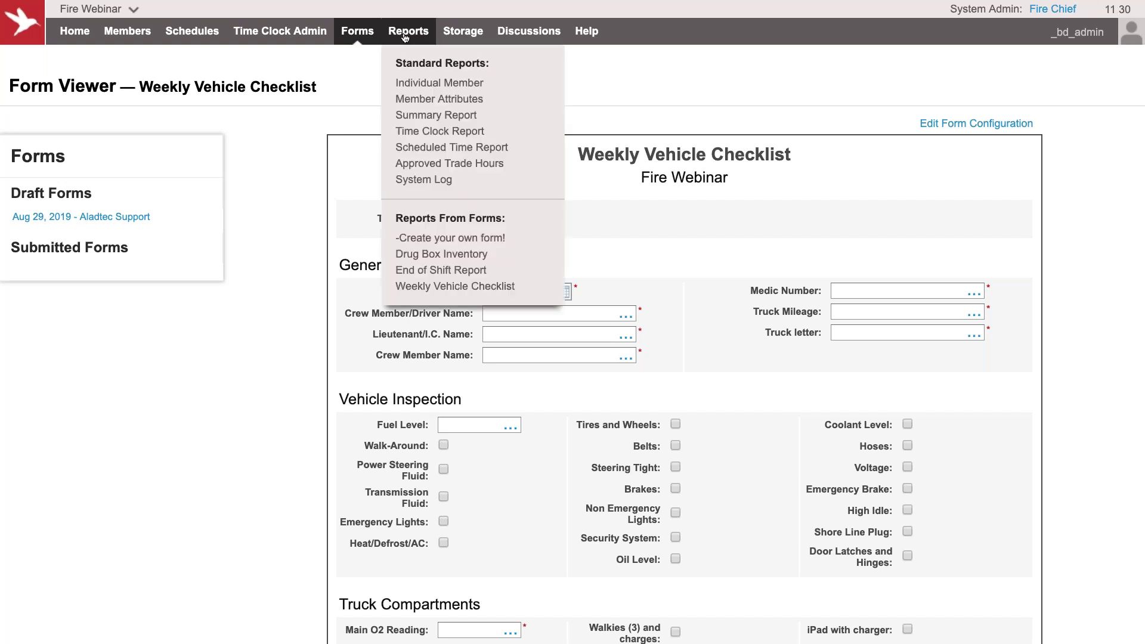
{"action": "left_click", "coordinate": [439, 285]}
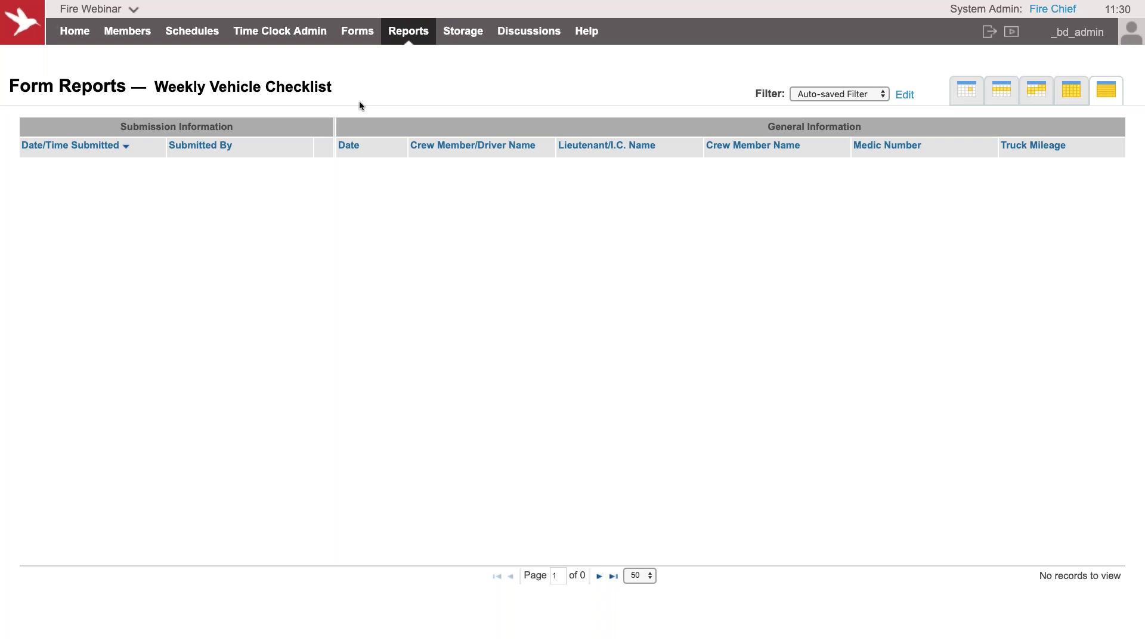
{"action": "left_click", "coordinate": [905, 97]}
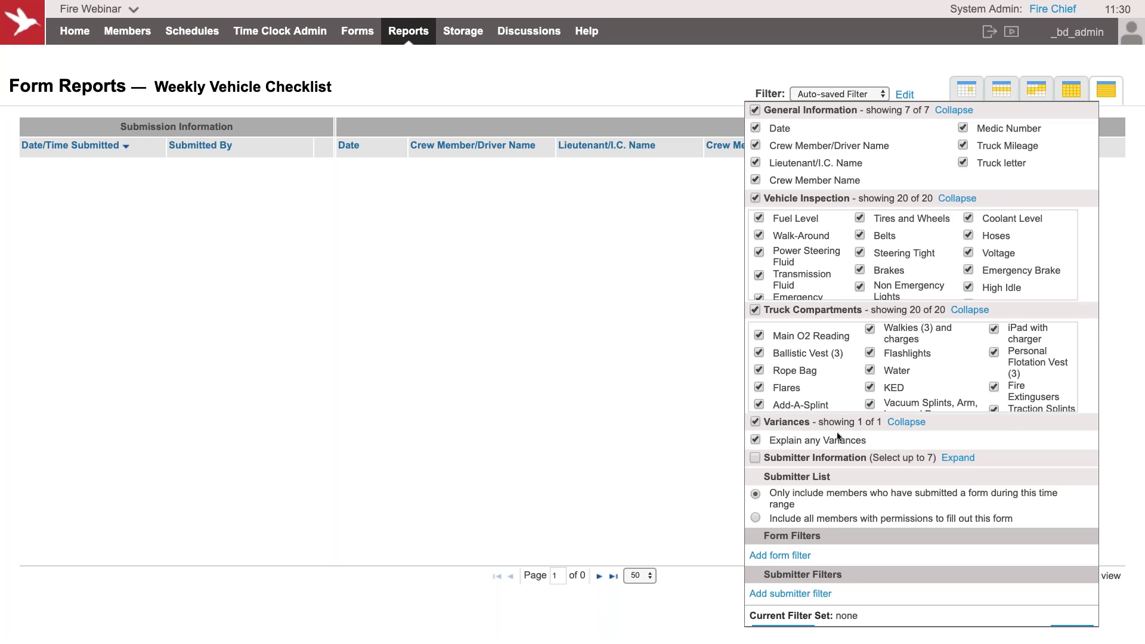
{"action": "scroll", "coordinate": [902, 442], "scroll_direction": "down", "scroll_amount": 1}
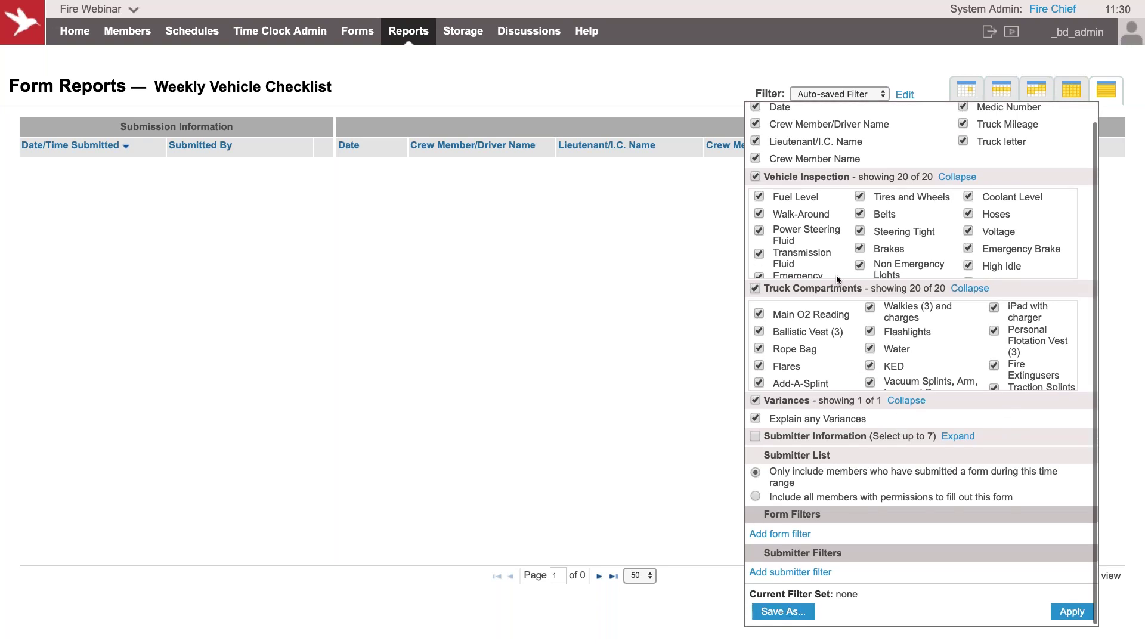
{"action": "scroll", "coordinate": [903, 203], "scroll_direction": "up", "scroll_amount": 1}
{"action": "scroll", "coordinate": [903, 203], "scroll_direction": "down", "scroll_amount": 1}
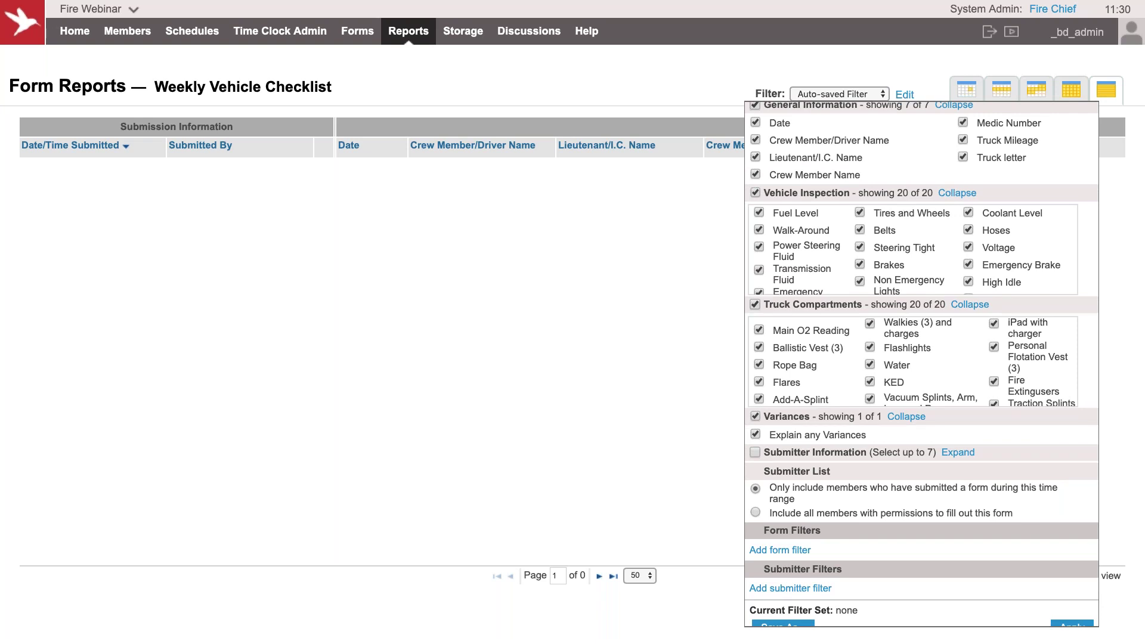
{"action": "left_click", "coordinate": [602, 104]}
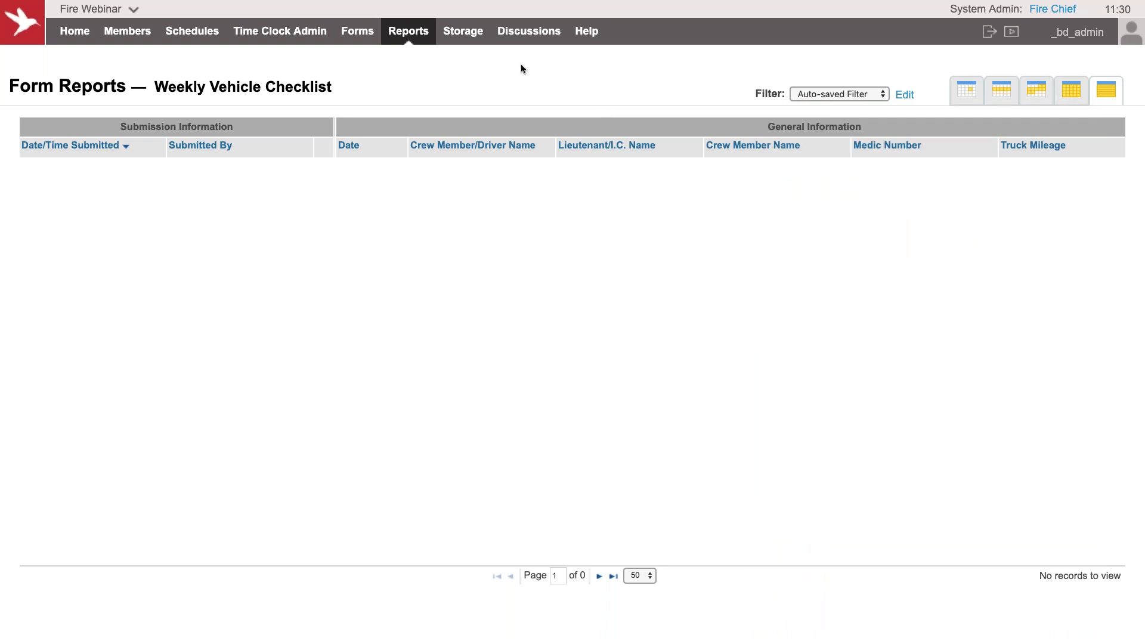
Open the Individual Member report, switch it to another member, and review their time off, trades and member attributes.
{"action": "mouse_move", "coordinate": [368, 38]}
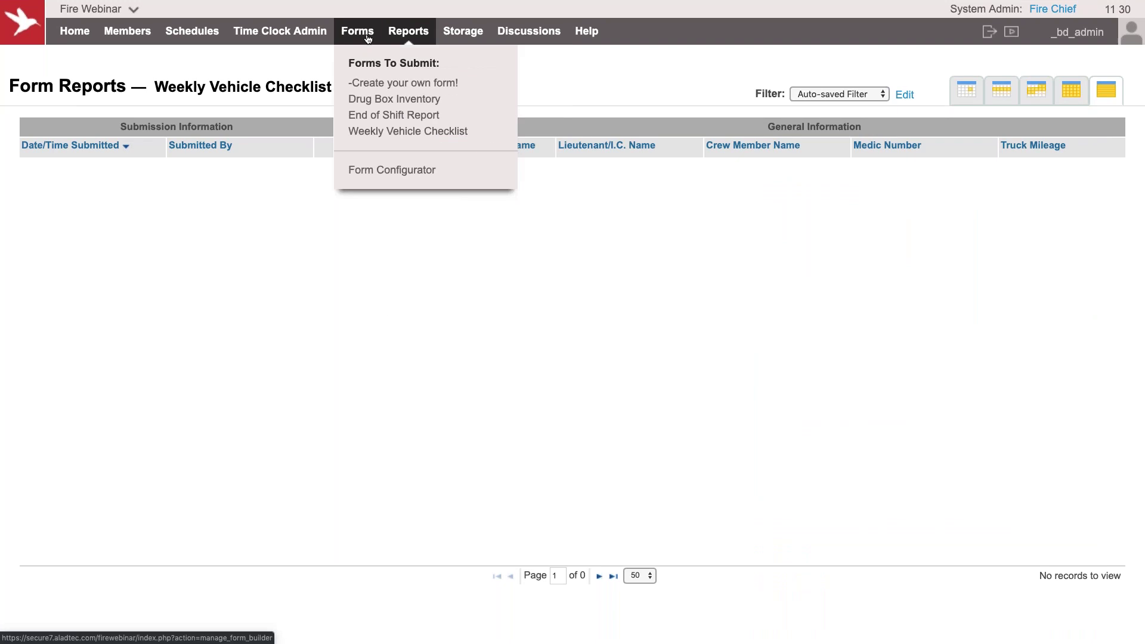
{"action": "mouse_move", "coordinate": [416, 39]}
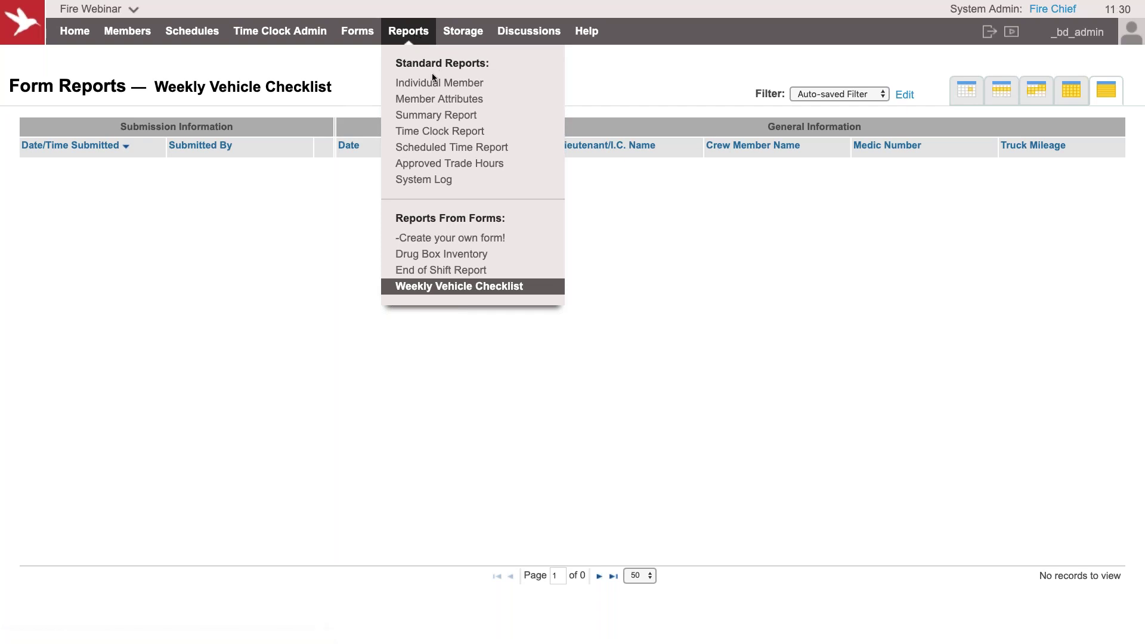
{"action": "left_click", "coordinate": [460, 90]}
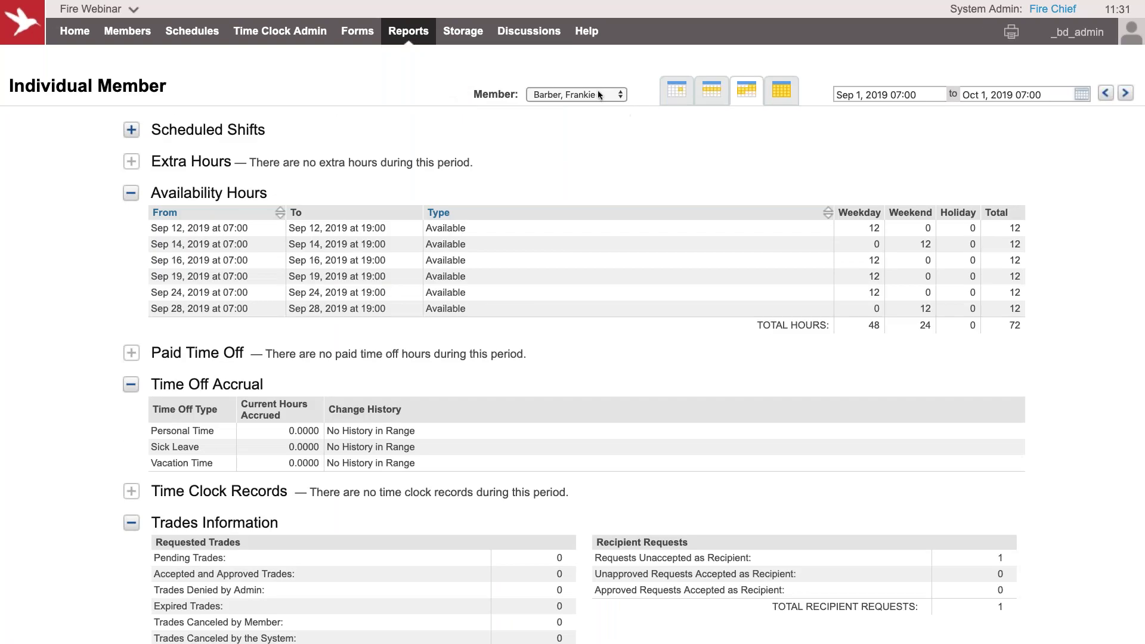
{"action": "left_click", "coordinate": [598, 90]}
{"action": "left_click", "coordinate": [584, 123]}
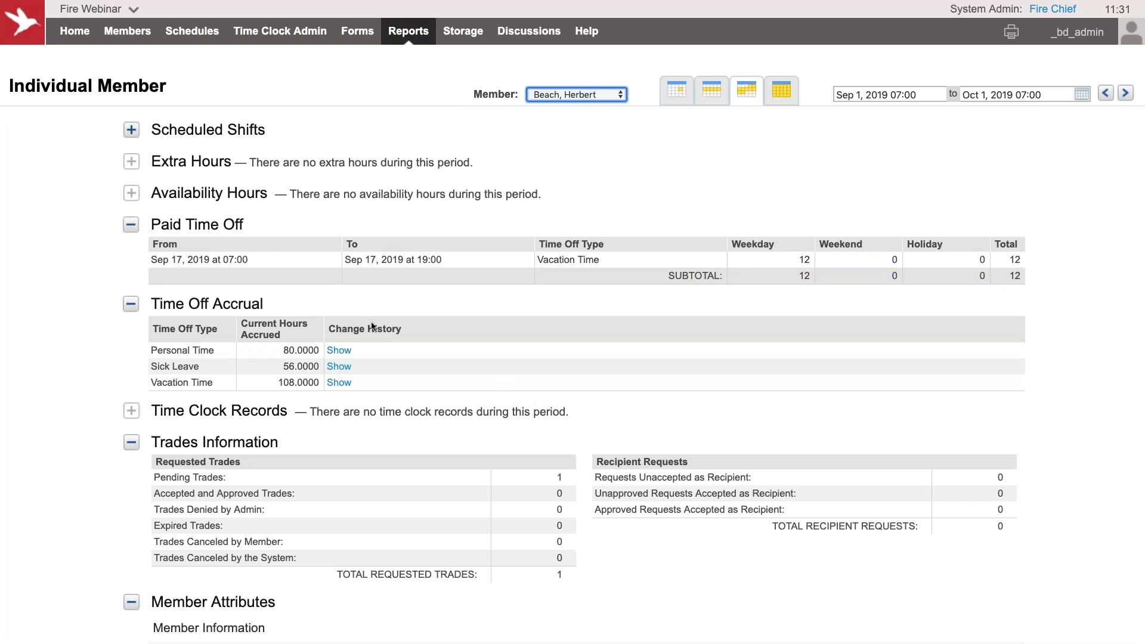
{"action": "scroll", "coordinate": [372, 326], "scroll_direction": "down", "scroll_amount": 2}
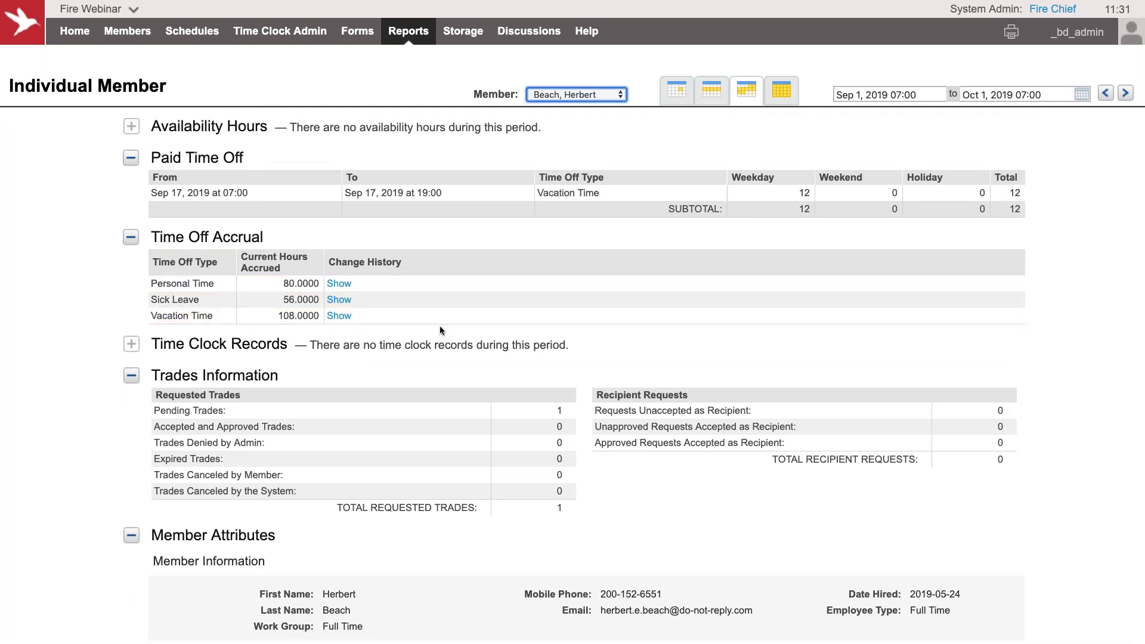
{"action": "scroll", "coordinate": [440, 330], "scroll_direction": "down", "scroll_amount": 2}
{"action": "scroll", "coordinate": [440, 330], "scroll_direction": "up", "scroll_amount": 4}
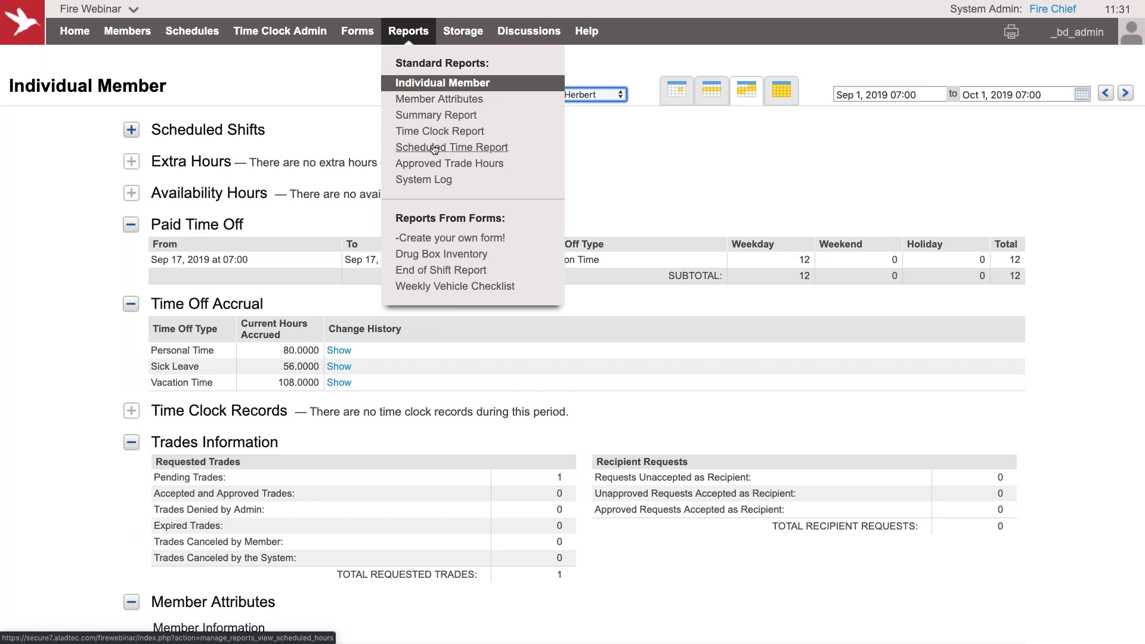
Open the Scheduled Time Report and review its filter options, expanding the Time Types.
{"action": "left_click", "coordinate": [434, 149]}
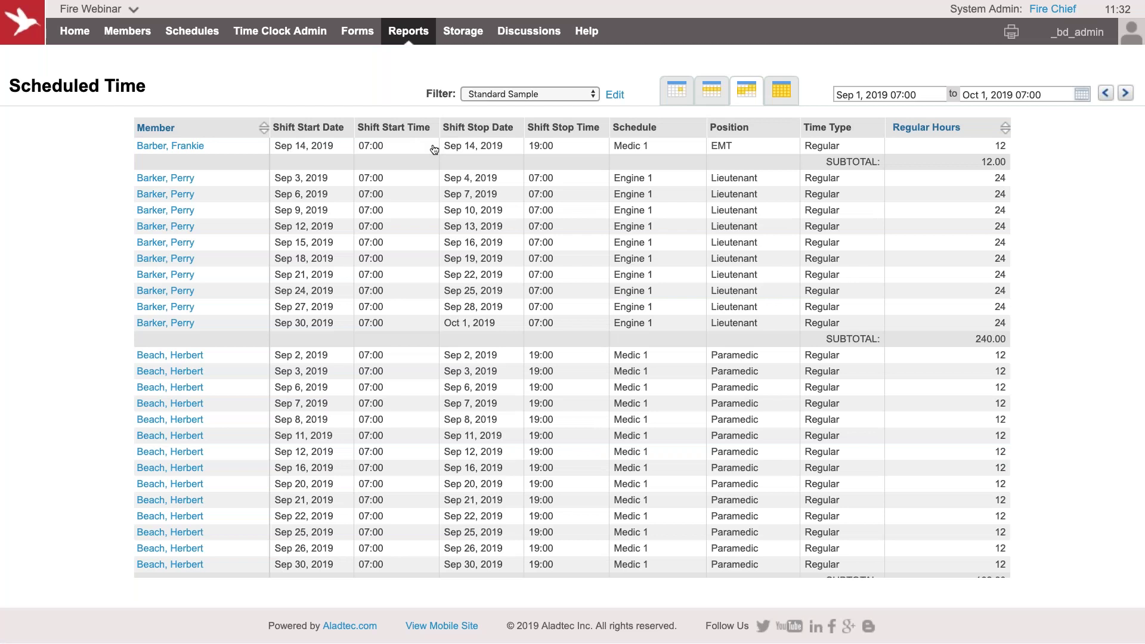
{"action": "left_click", "coordinate": [614, 95]}
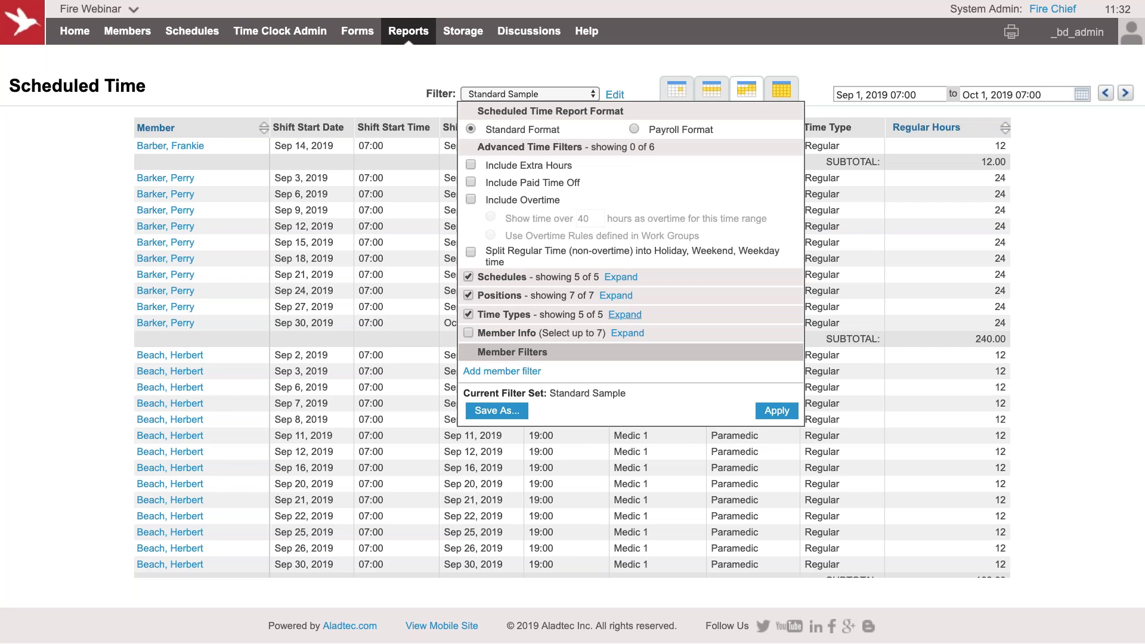
{"action": "left_click", "coordinate": [624, 314]}
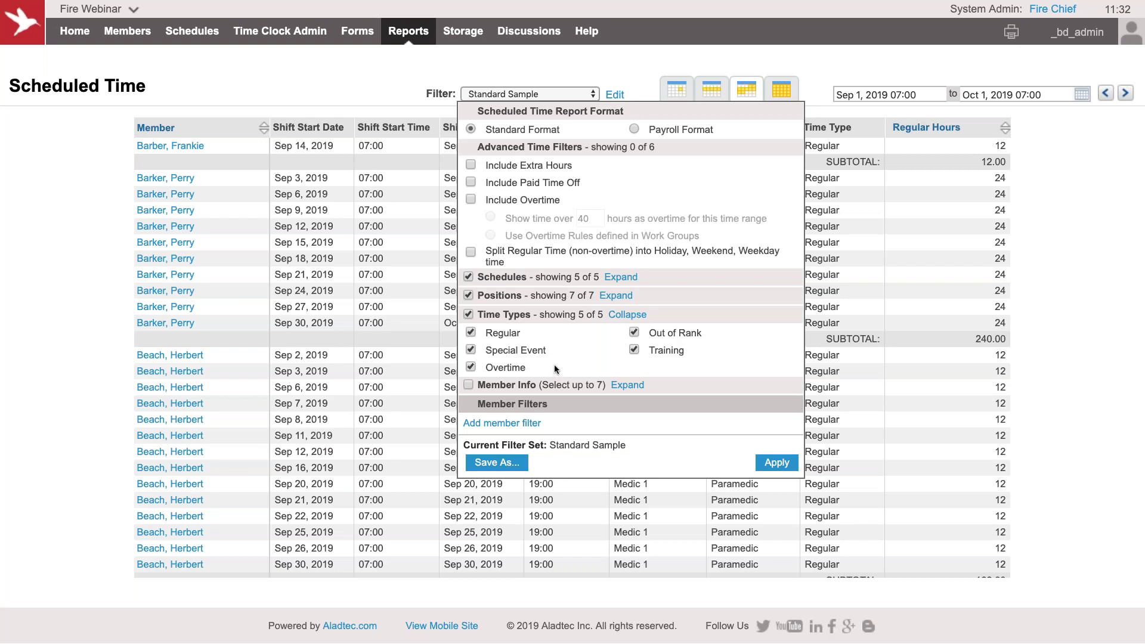
{"action": "left_click", "coordinate": [717, 41]}
{"action": "mouse_move", "coordinate": [753, 93]}
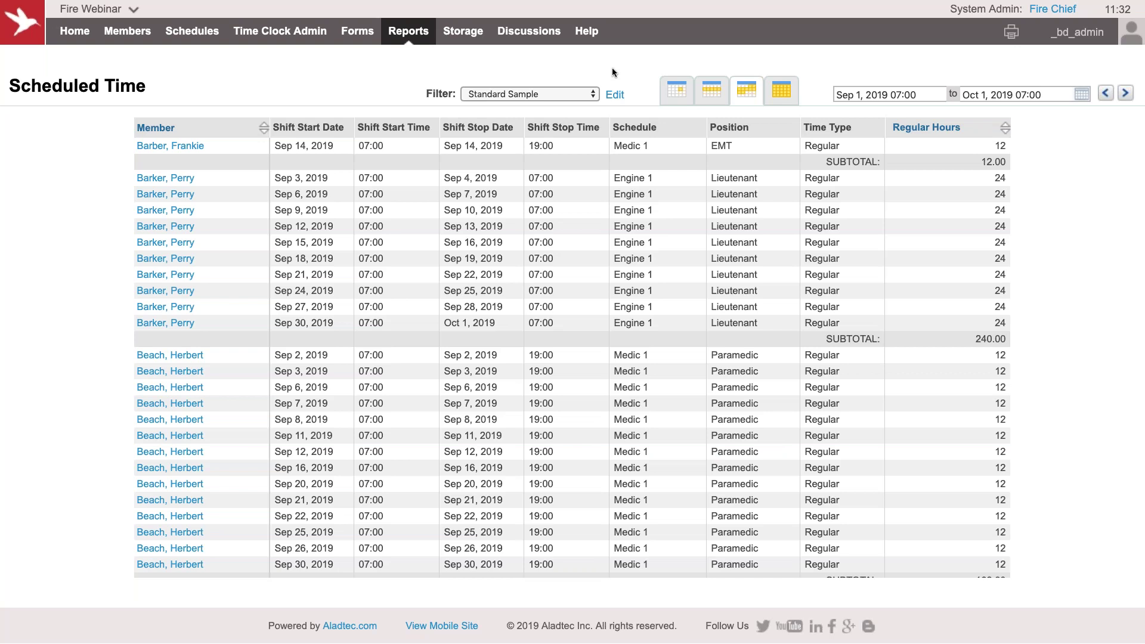
{"action": "left_click", "coordinate": [614, 95]}
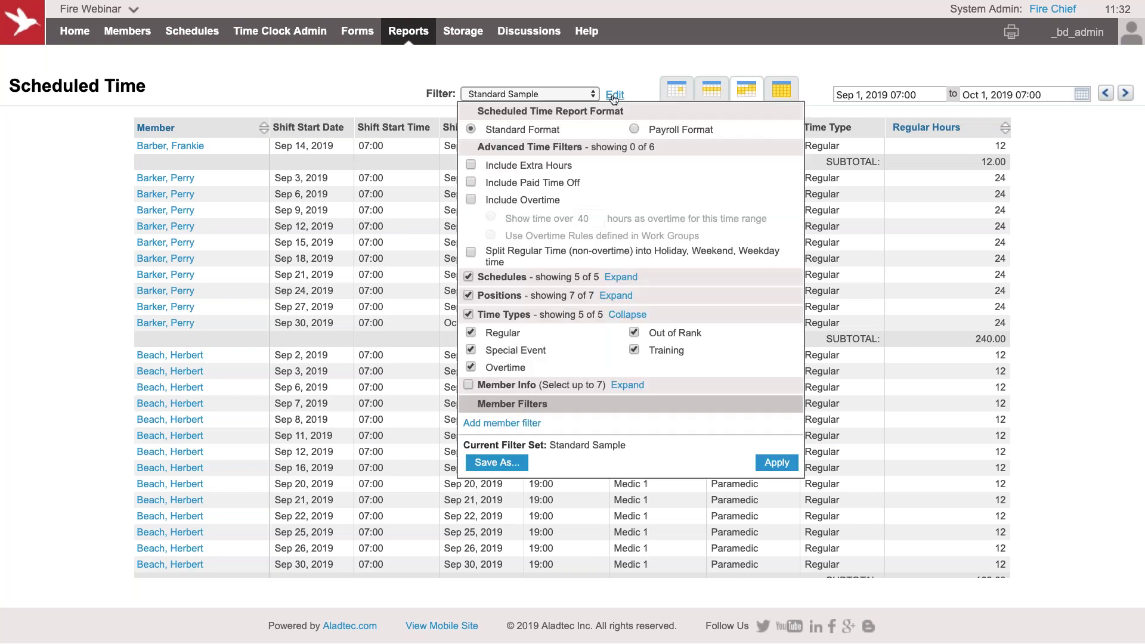
{"action": "left_click", "coordinate": [627, 71]}
{"action": "mouse_move", "coordinate": [396, 42]}
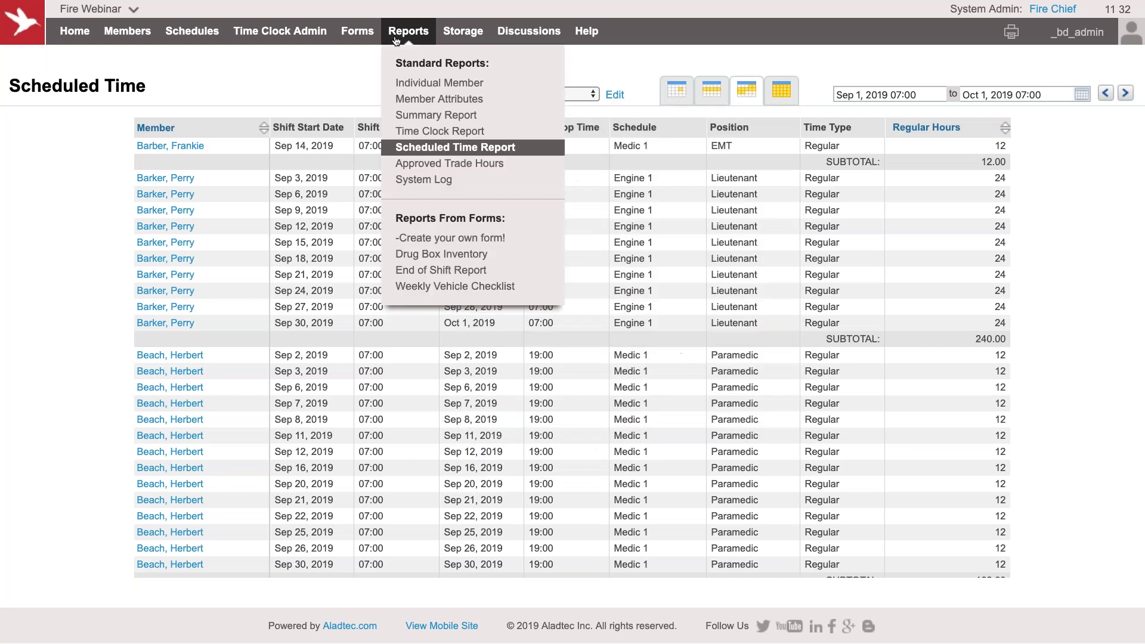
Open the Summary Report, filter it to the Scheduled Hours category only, and sort the members by total hours in descending order.
{"action": "left_click", "coordinate": [428, 119]}
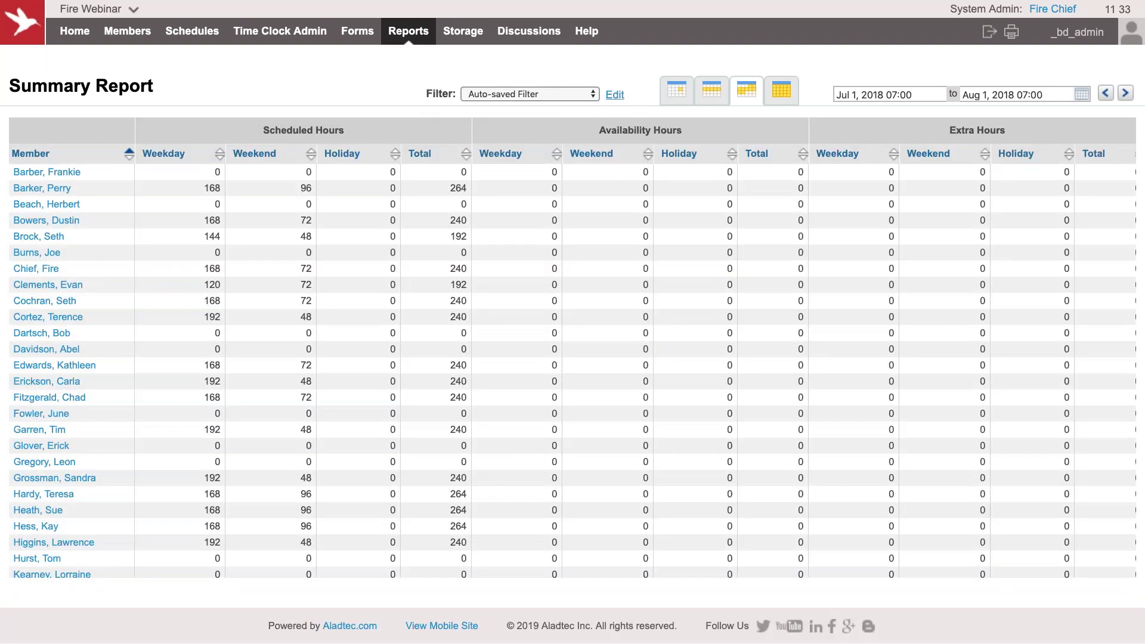
{"action": "left_click", "coordinate": [615, 94]}
{"action": "left_click", "coordinate": [515, 110]}
{"action": "left_click", "coordinate": [500, 130]}
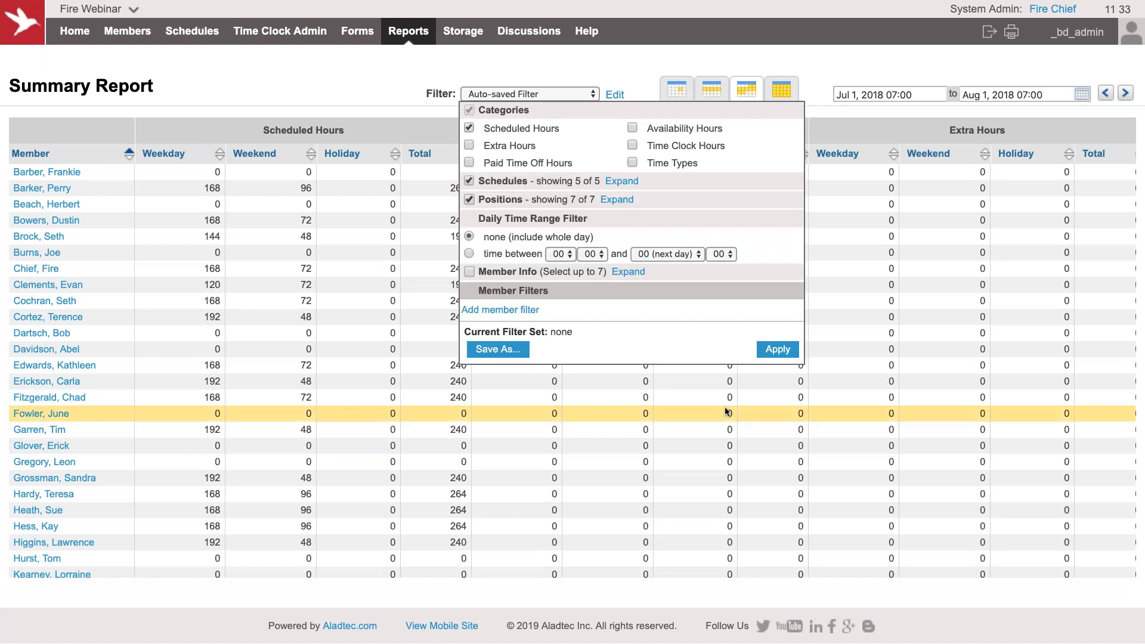
{"action": "left_click", "coordinate": [778, 349]}
{"action": "left_click", "coordinate": [769, 150]}
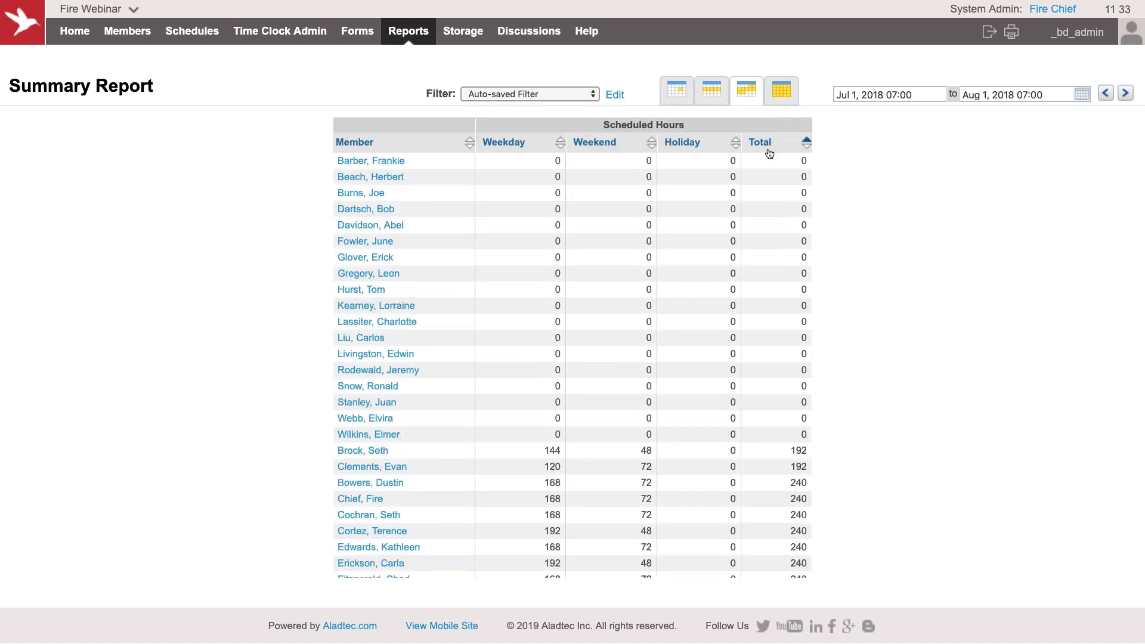
{"action": "left_click", "coordinate": [769, 152]}
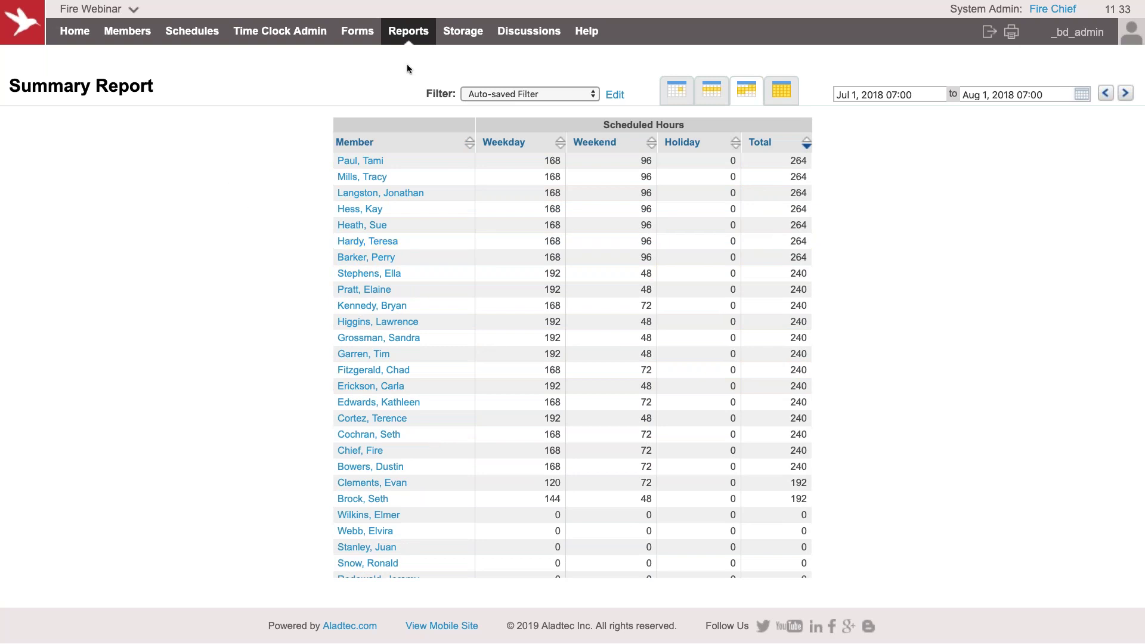
Open the System Log and set its date range to Sep 1, 2019 07:00 through Oct 1, 2019 07:00.
{"action": "mouse_move", "coordinate": [407, 36]}
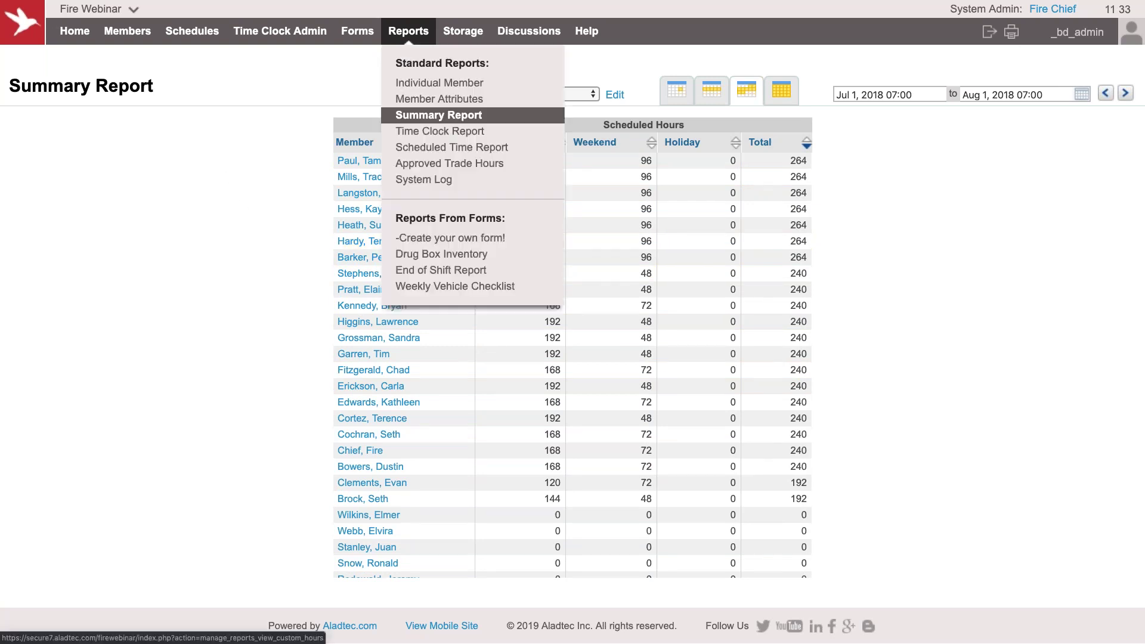
{"action": "left_click", "coordinate": [425, 180]}
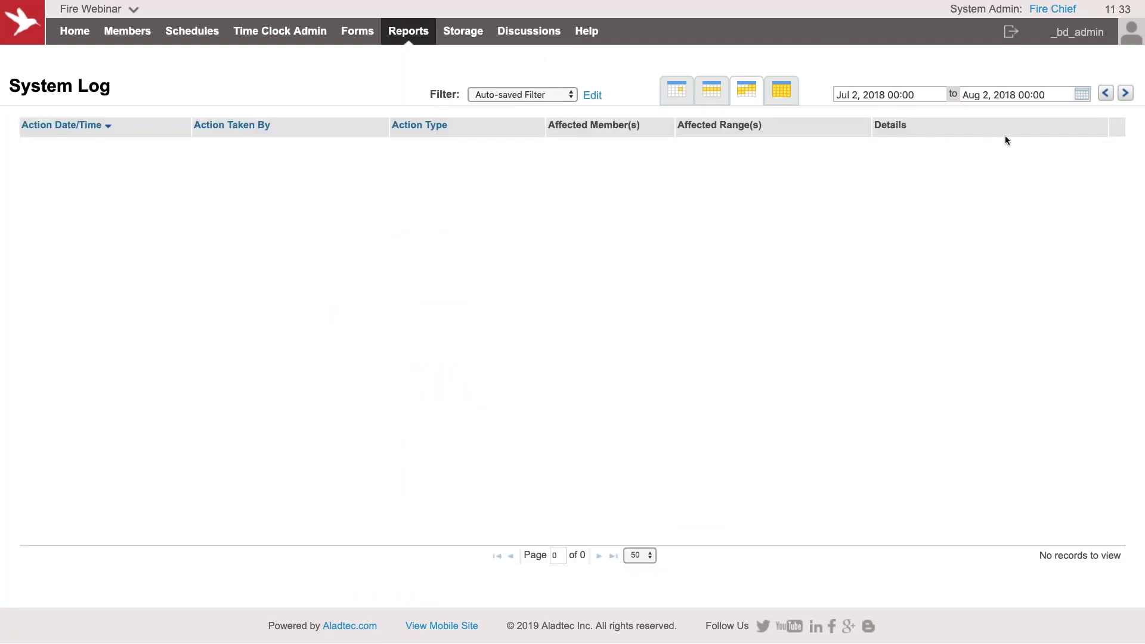
{"action": "left_click", "coordinate": [1126, 93]}
{"action": "left_click", "coordinate": [1107, 94]}
{"action": "left_click", "coordinate": [1107, 94]}
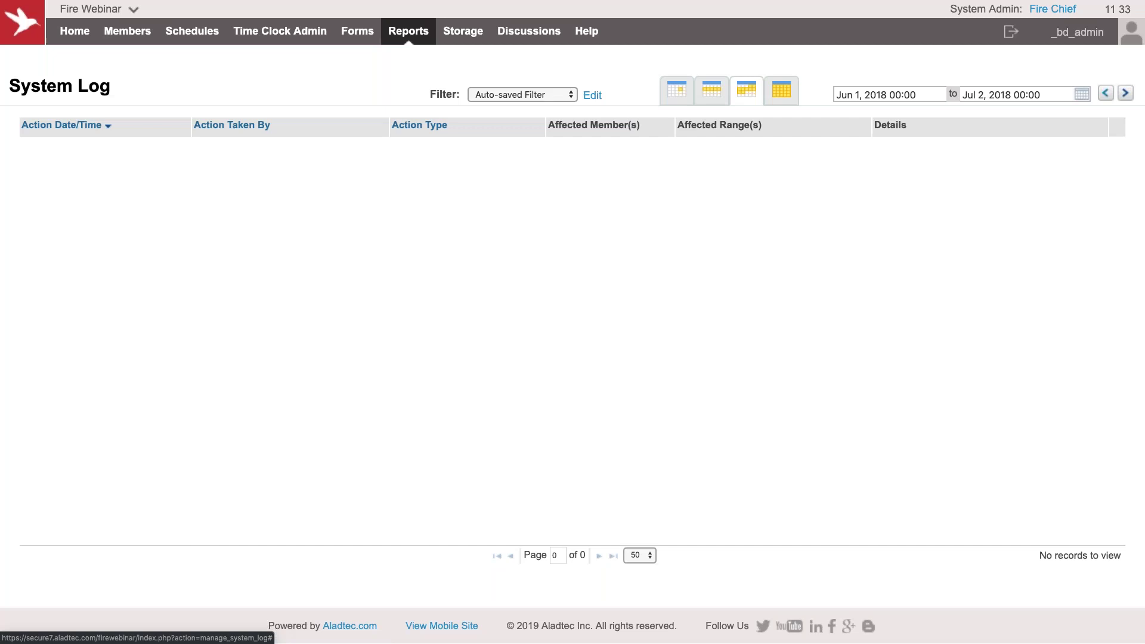
{"action": "left_click", "coordinate": [789, 93]}
{"action": "left_click", "coordinate": [882, 96]}
{"action": "left_click", "coordinate": [883, 113]}
{"action": "left_click", "coordinate": [877, 124]}
{"action": "left_click", "coordinate": [908, 173]}
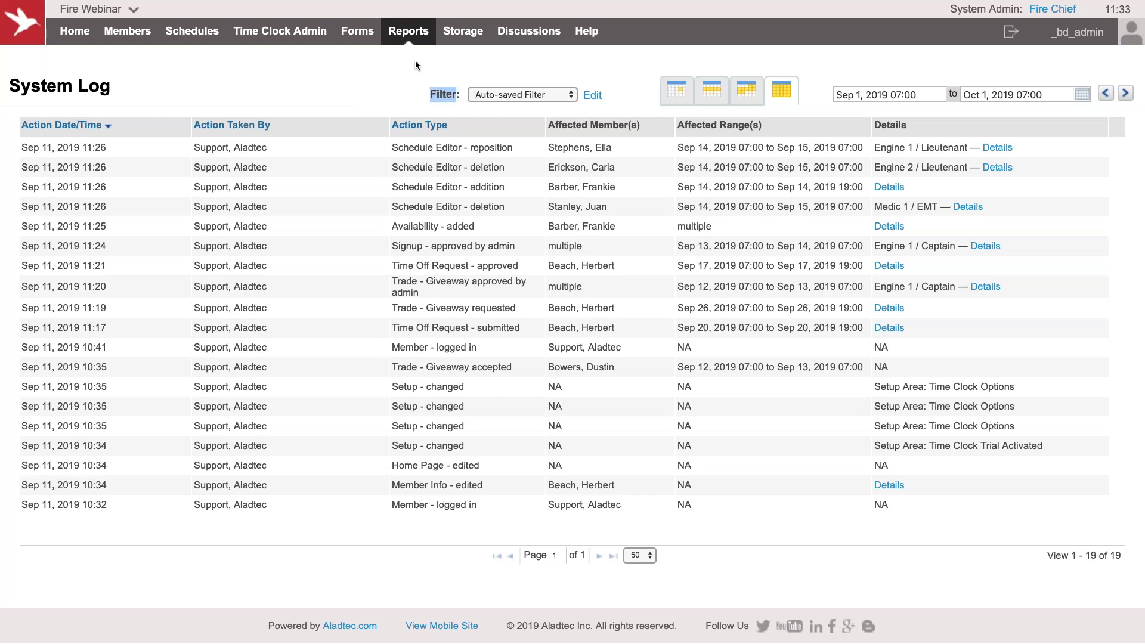
Start a new required message titled "Good Morning" with the text "Bring me coffee now!!!".
{"action": "mouse_move", "coordinate": [410, 36]}
{"action": "mouse_move", "coordinate": [117, 99]}
{"action": "left_click", "coordinate": [118, 97]}
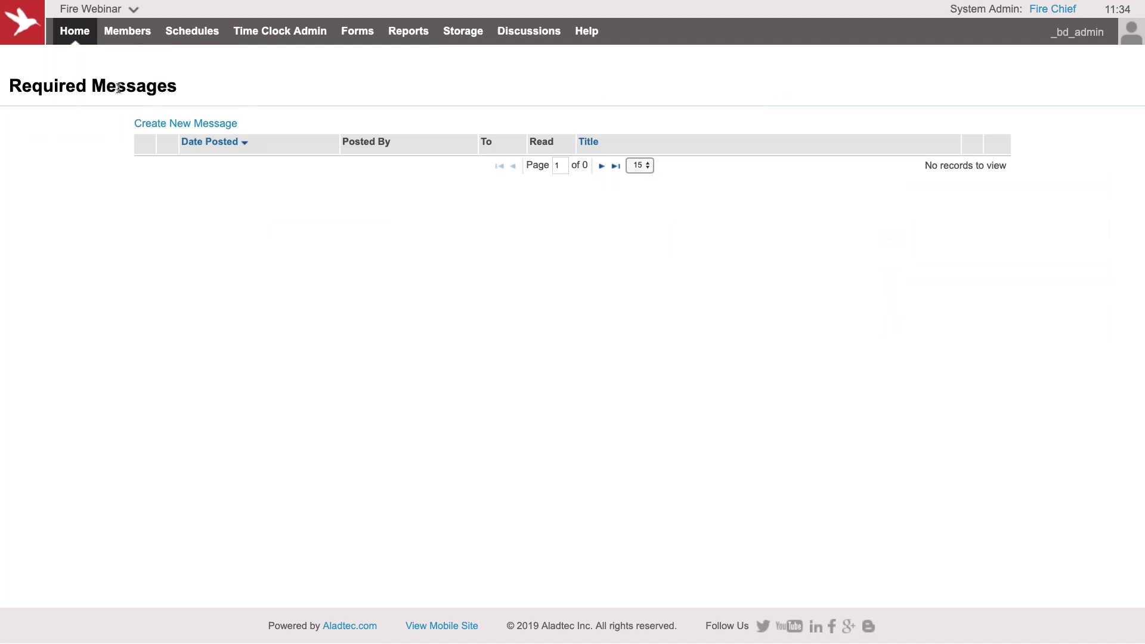
{"action": "left_click", "coordinate": [211, 124]}
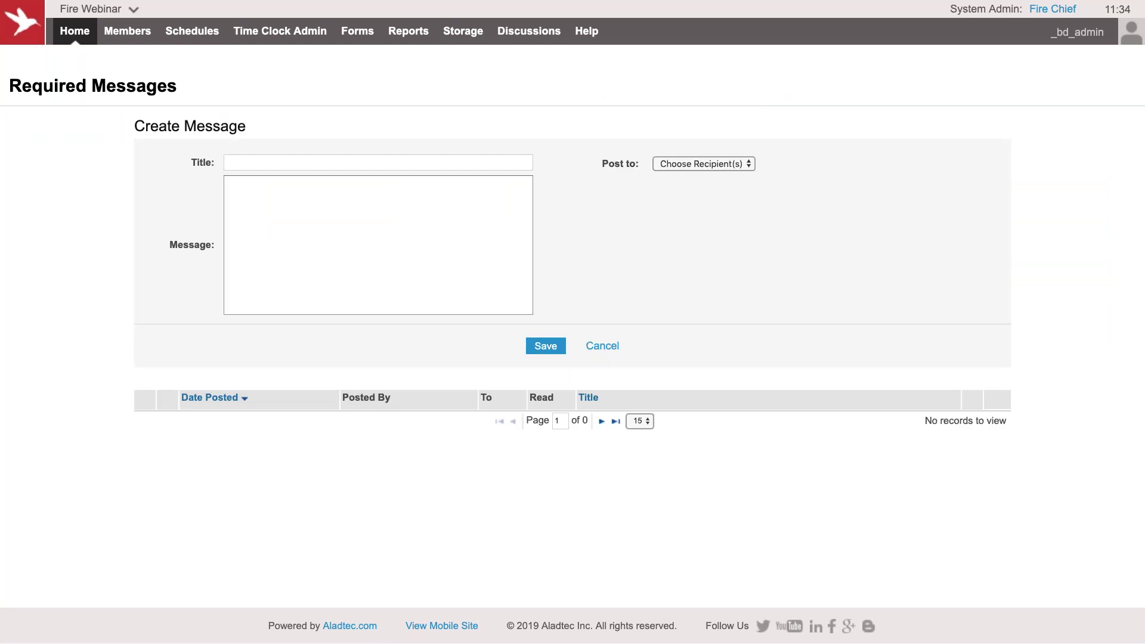
{"action": "left_click", "coordinate": [251, 157]}
{"action": "type", "text": "Good Morning"}
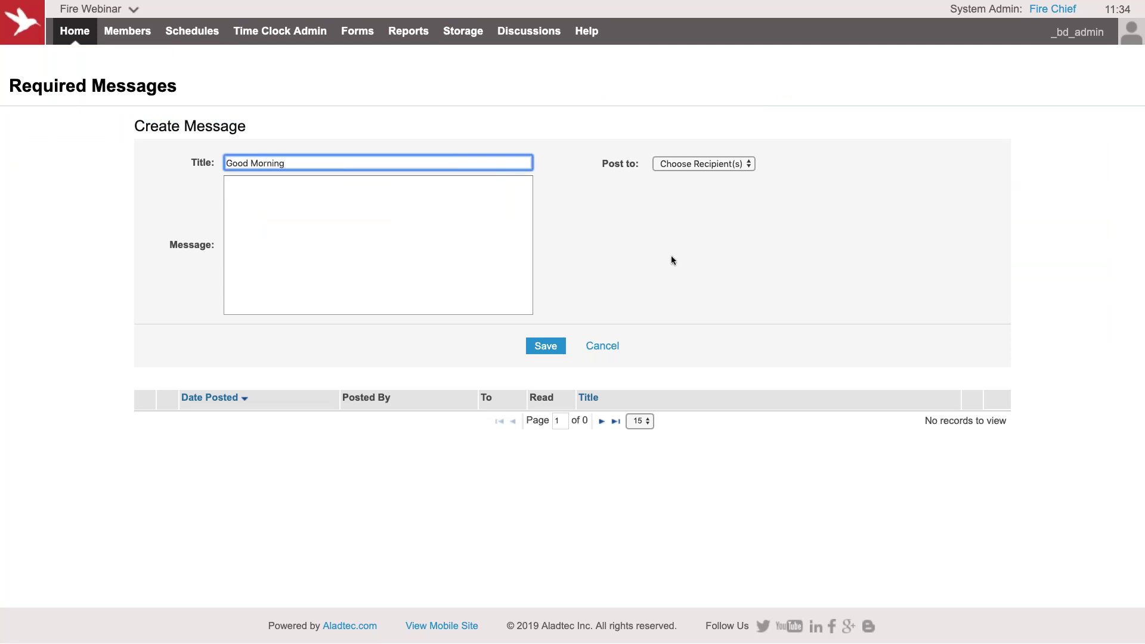
{"action": "left_click", "coordinate": [261, 220]}
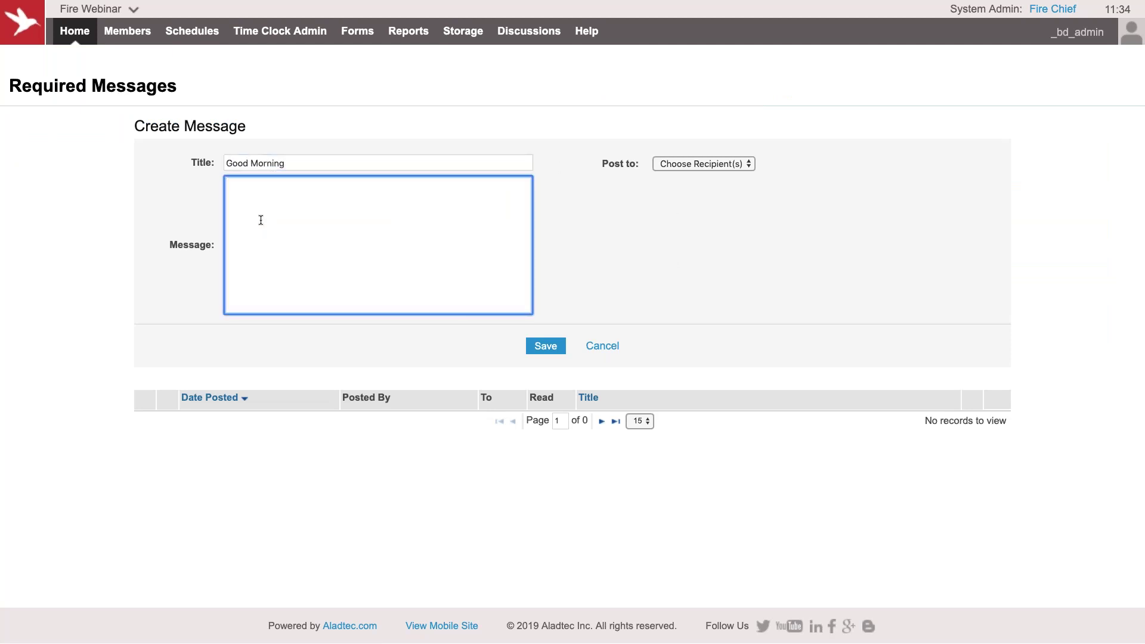
{"action": "type", "text": "Bring me"}
{"action": "type", "text": "coffee now!!!"}
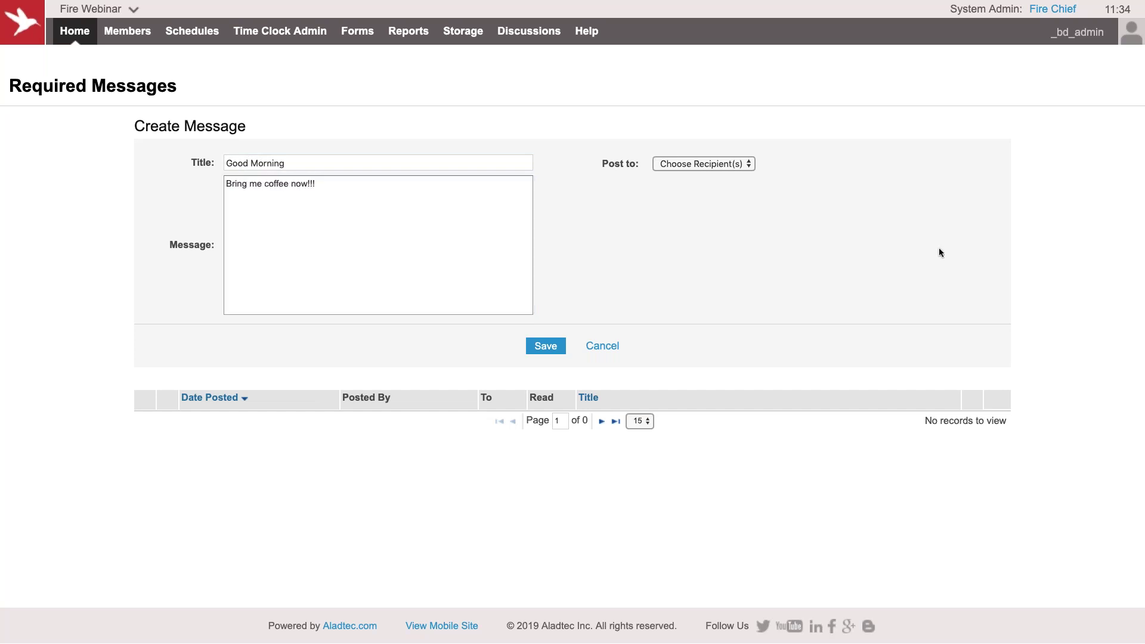
Address the required message to the first individual member in the recipient list and save it.
{"action": "left_click", "coordinate": [725, 166]}
{"action": "left_click", "coordinate": [704, 188]}
{"action": "left_click", "coordinate": [692, 200]}
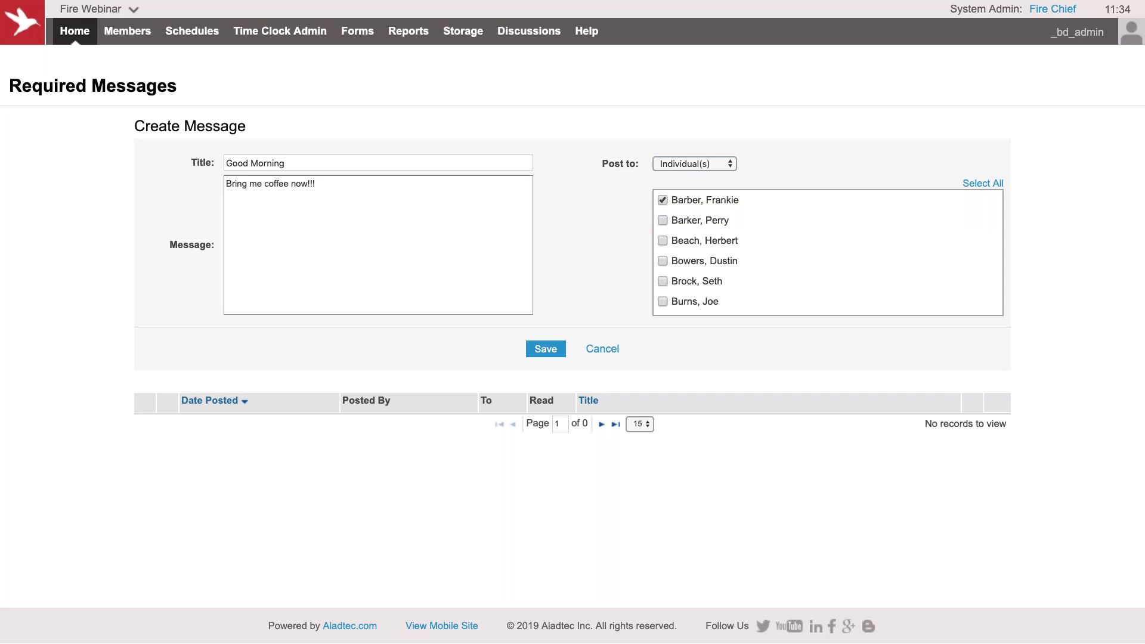
{"action": "left_click", "coordinate": [690, 164]}
{"action": "left_click", "coordinate": [617, 224]}
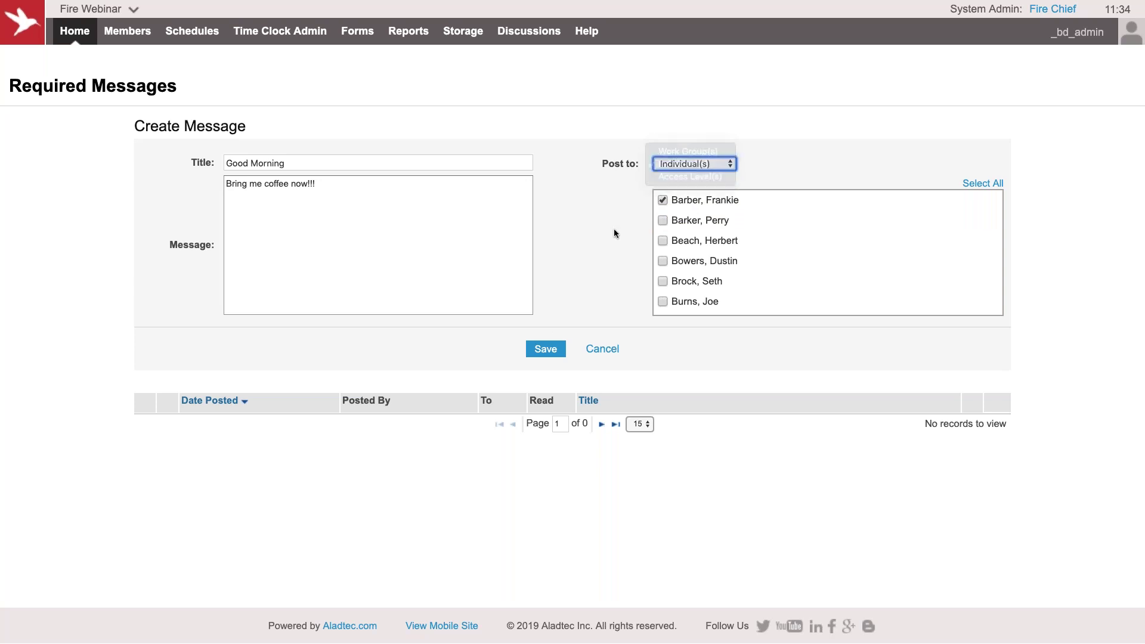
{"action": "left_click", "coordinate": [529, 355]}
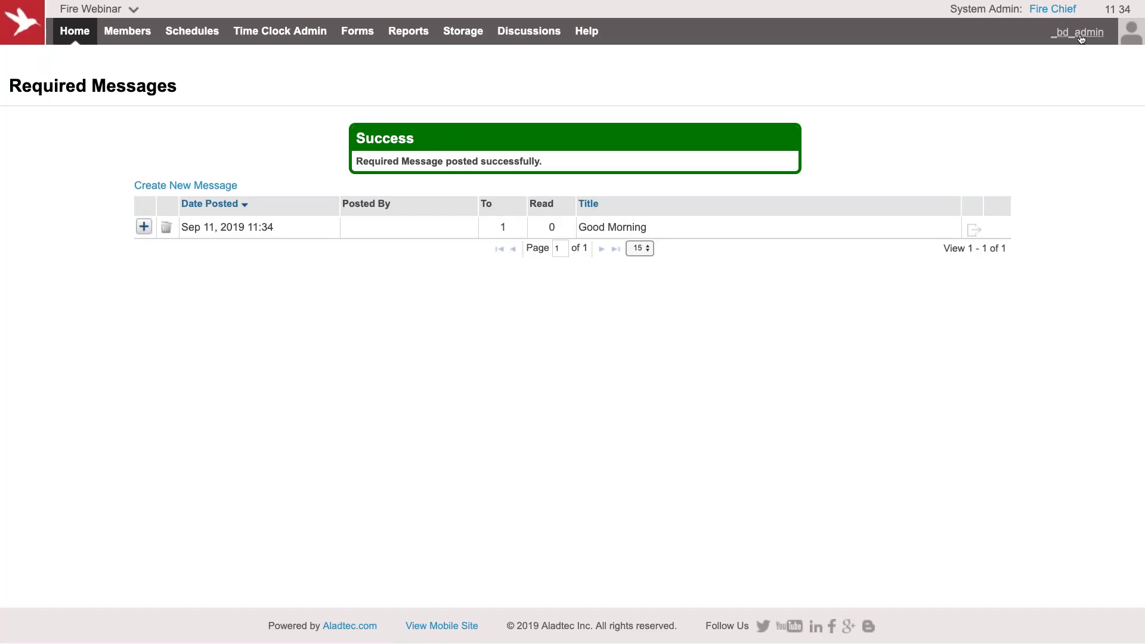
Switch to the message recipient's account and try to open other pages without acknowledging the required message.
{"action": "left_click", "coordinate": [1082, 34]}
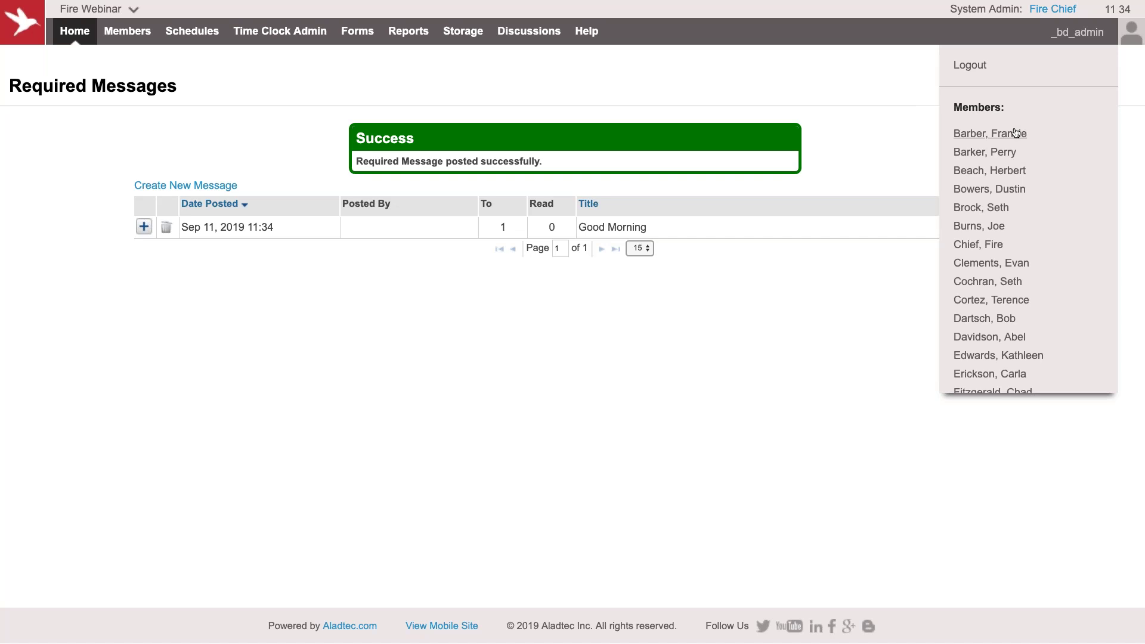
{"action": "left_click", "coordinate": [1016, 133]}
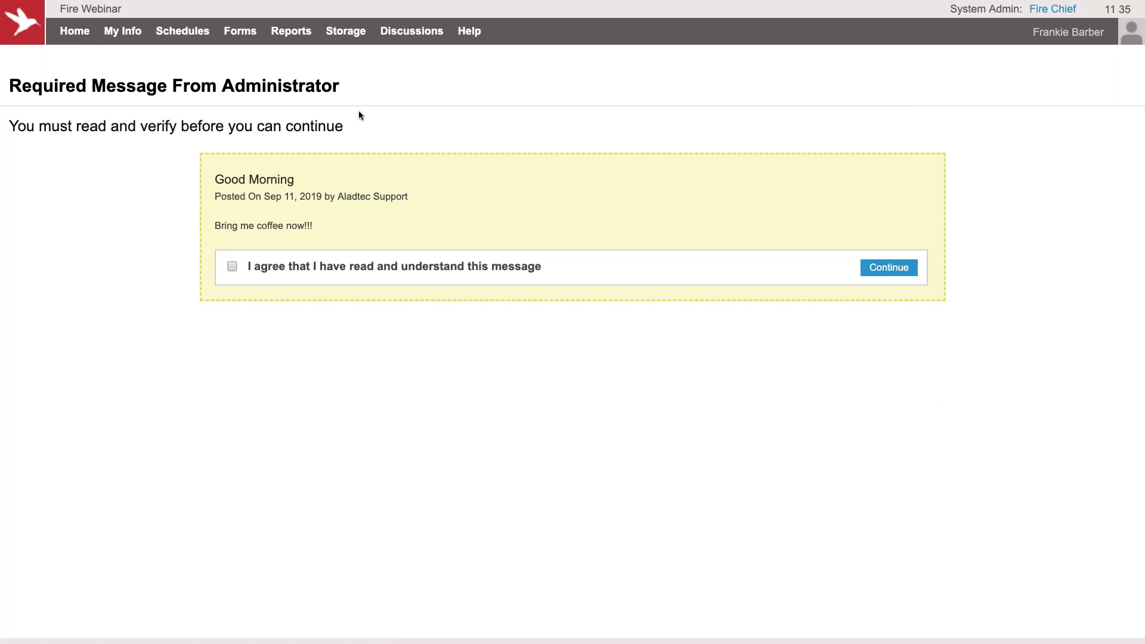
{"action": "left_click", "coordinate": [342, 40]}
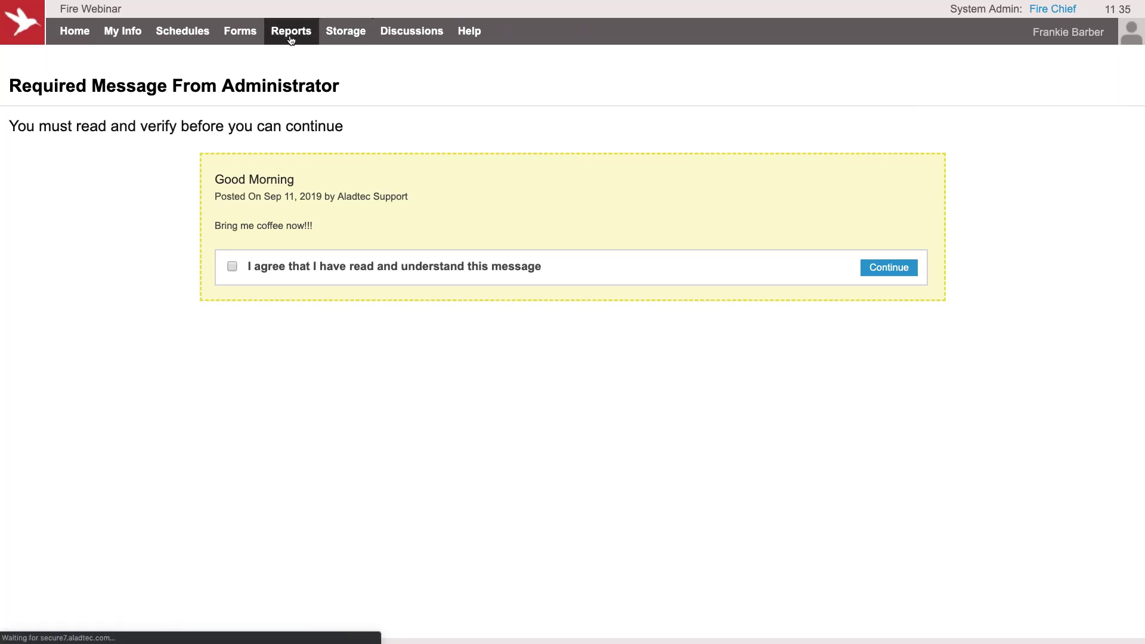
{"action": "mouse_move", "coordinate": [170, 31]}
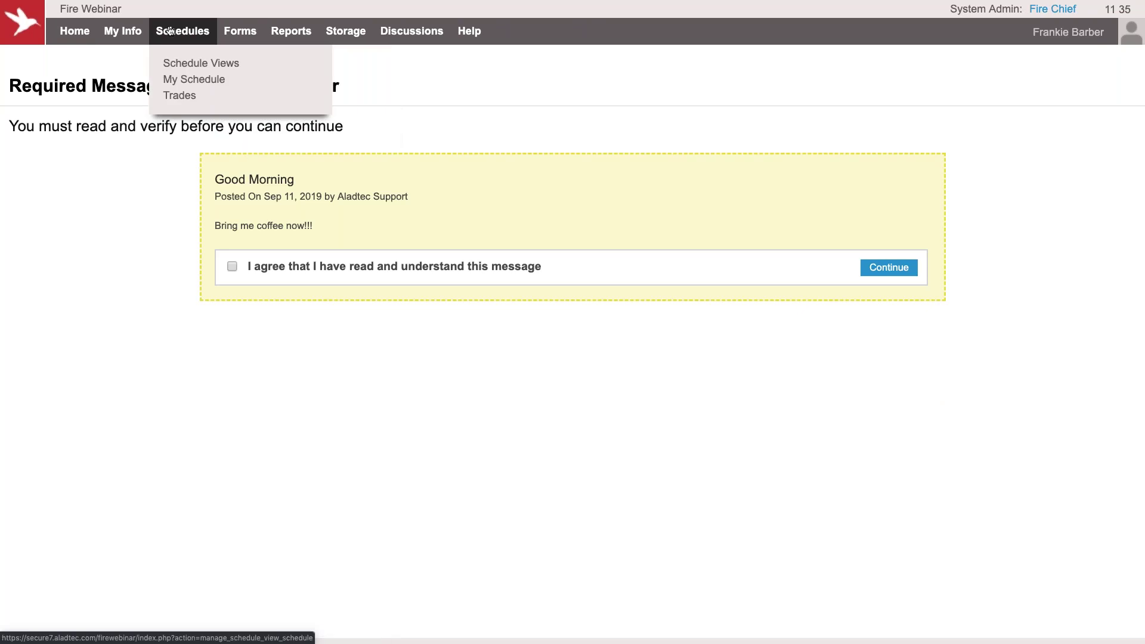
{"action": "left_click", "coordinate": [131, 40]}
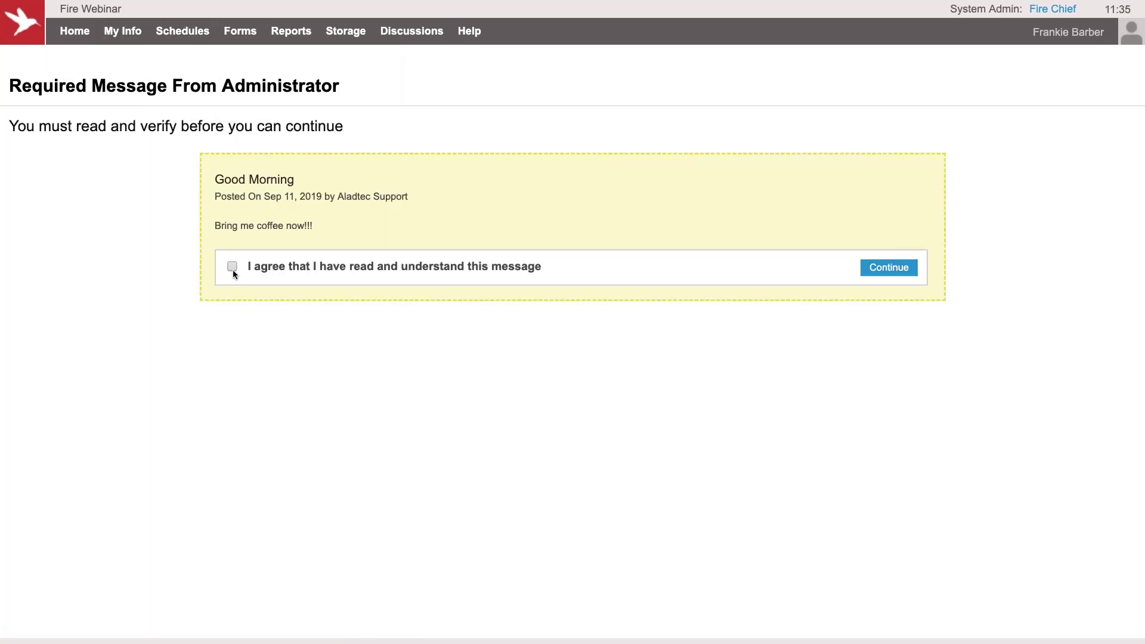
Confirm that the "Good Morning" message has been read and understood, and continue into the member's account.
{"action": "left_click_drag", "start_coordinate": [247, 270], "coordinate": [550, 270]}
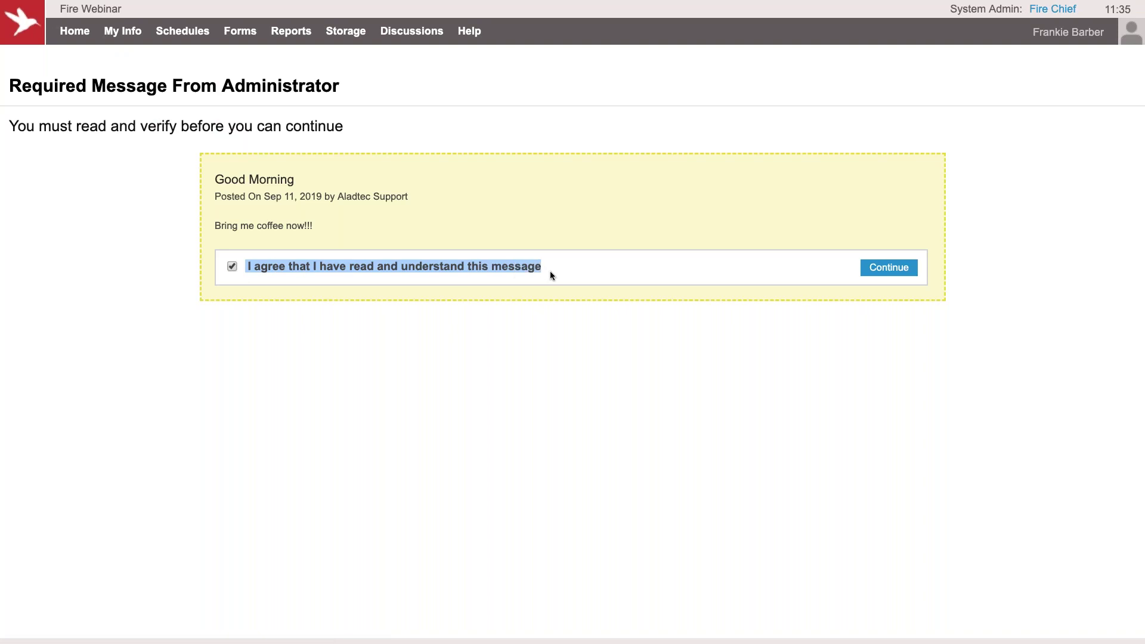
{"action": "left_click", "coordinate": [603, 221]}
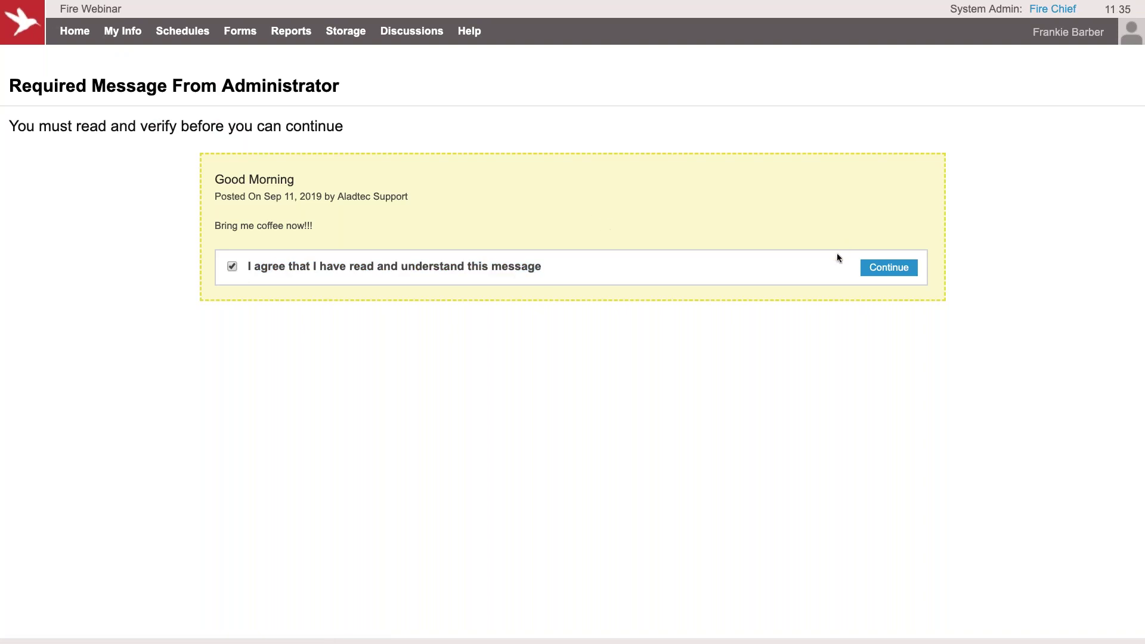
{"action": "left_click", "coordinate": [878, 276]}
Return to the administrator account and check the read details of the "Good Morning" message in Required Messages.
{"action": "left_click", "coordinate": [1068, 33]}
{"action": "left_click", "coordinate": [980, 68]}
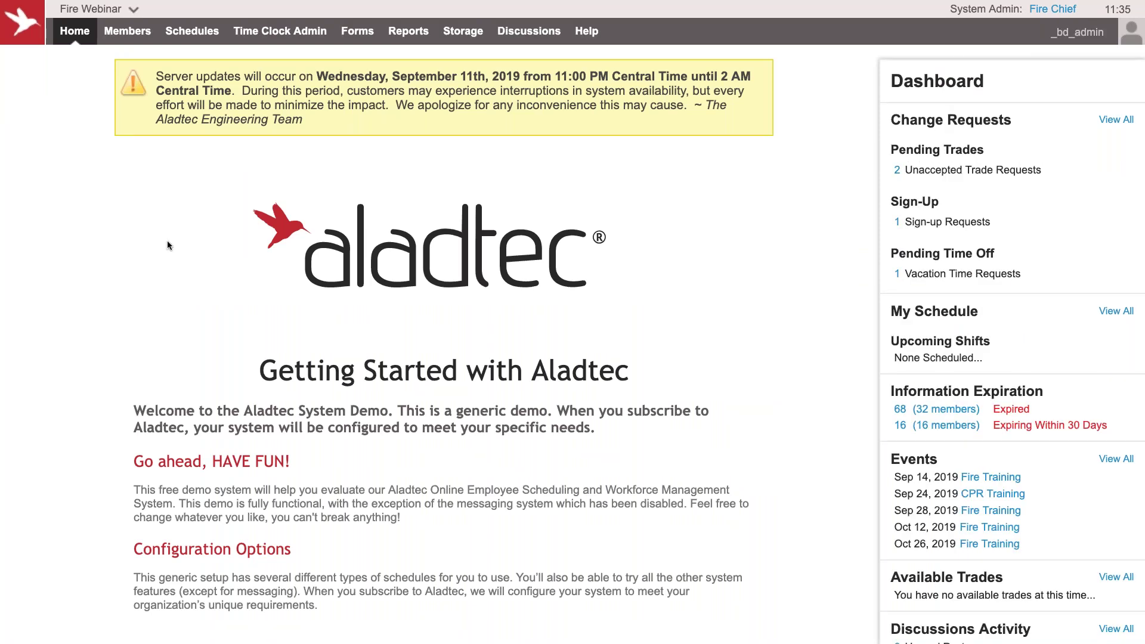
{"action": "mouse_move", "coordinate": [76, 34]}
{"action": "left_click", "coordinate": [91, 100]}
{"action": "left_click", "coordinate": [143, 165]}
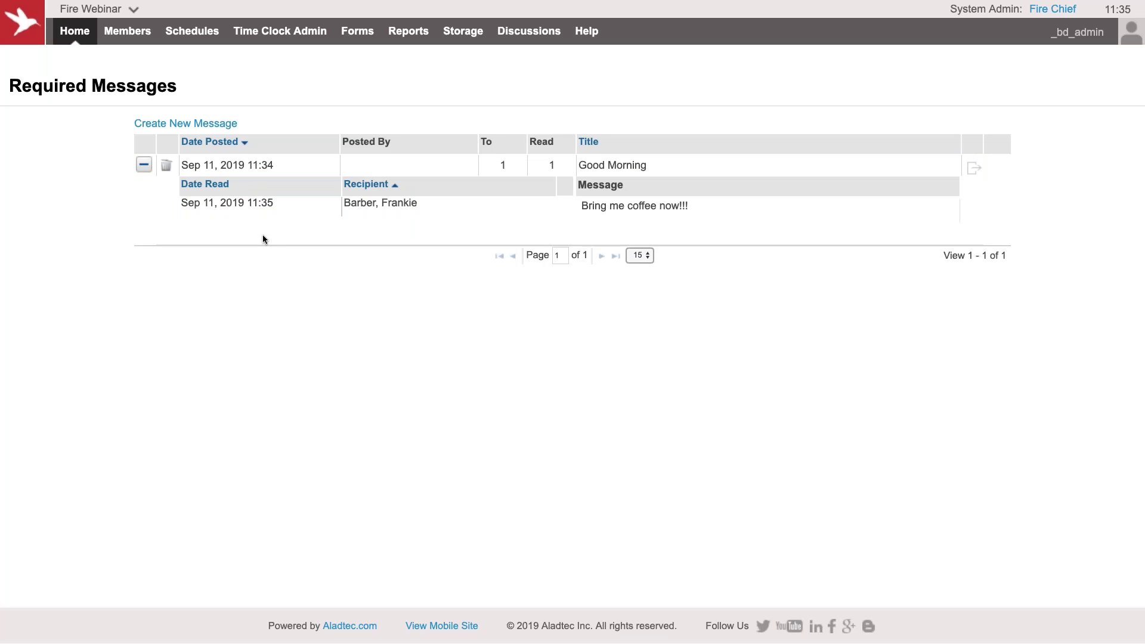
{"action": "left_click", "coordinate": [144, 165]}
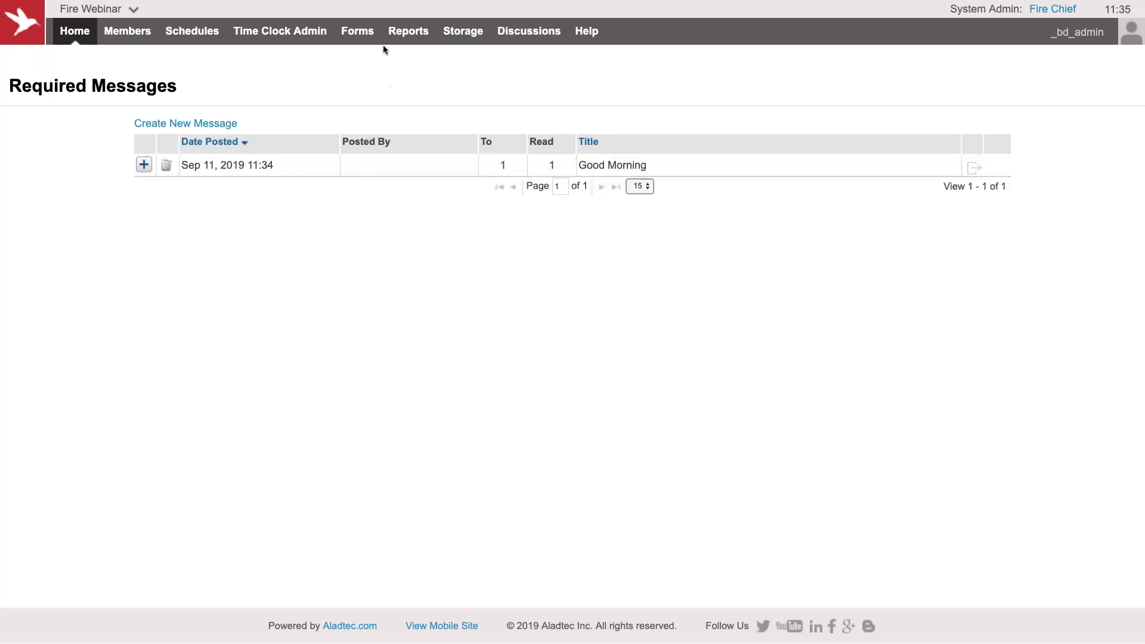
Open the Storage home folder and review its files, folders and available storage space.
{"action": "left_click", "coordinate": [459, 35]}
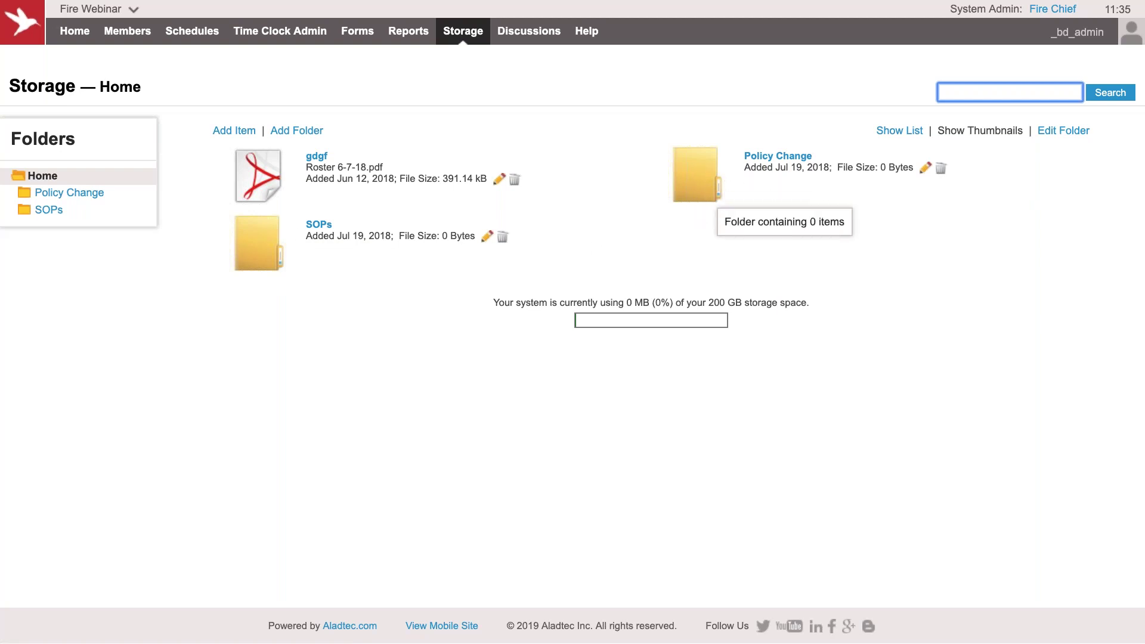
{"action": "left_click", "coordinate": [421, 375]}
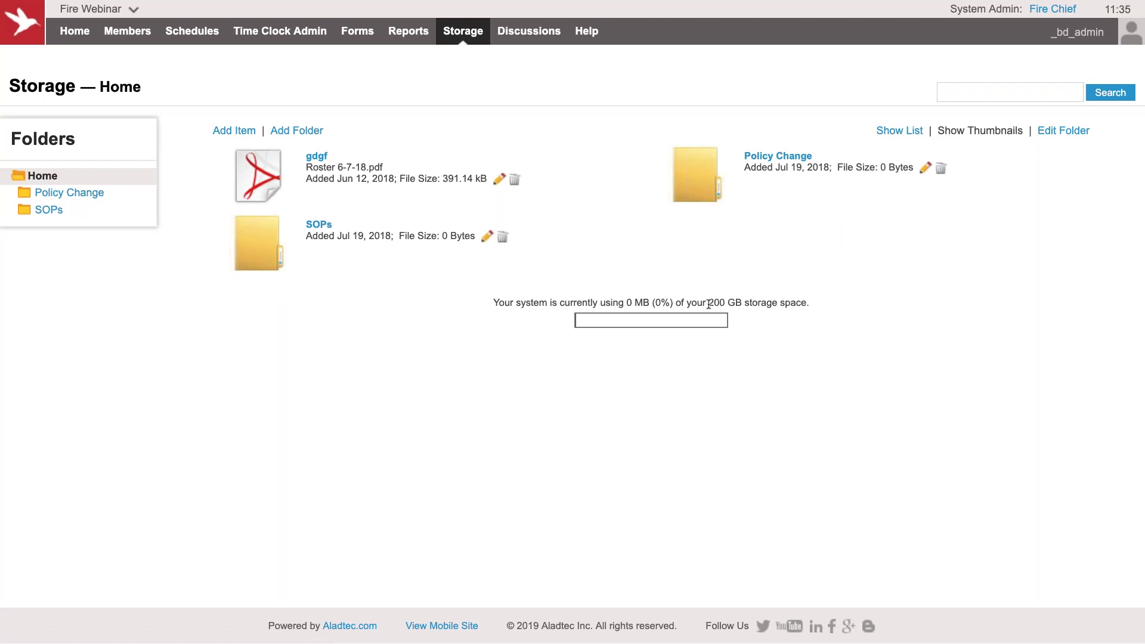
{"action": "left_click_drag", "start_coordinate": [709, 305], "coordinate": [833, 305]}
{"action": "left_click", "coordinate": [747, 361]}
Open the Policy Change topic in Discussions to view its posts, and return to the topic list.
{"action": "mouse_move", "coordinate": [588, 44]}
{"action": "left_click", "coordinate": [539, 34]}
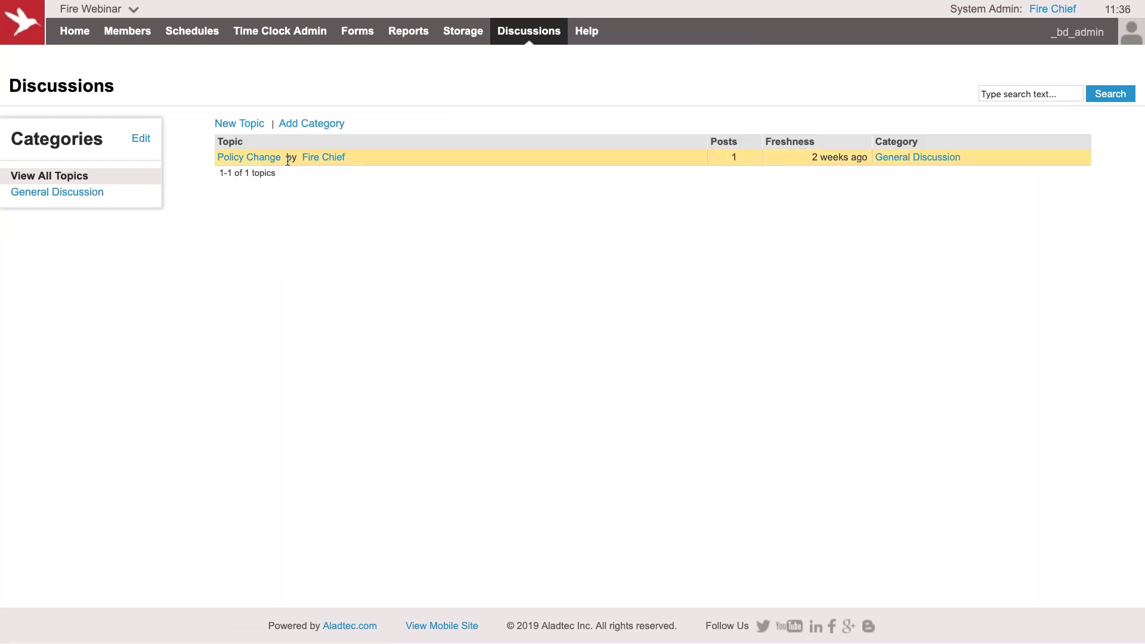
{"action": "left_click", "coordinate": [255, 159]}
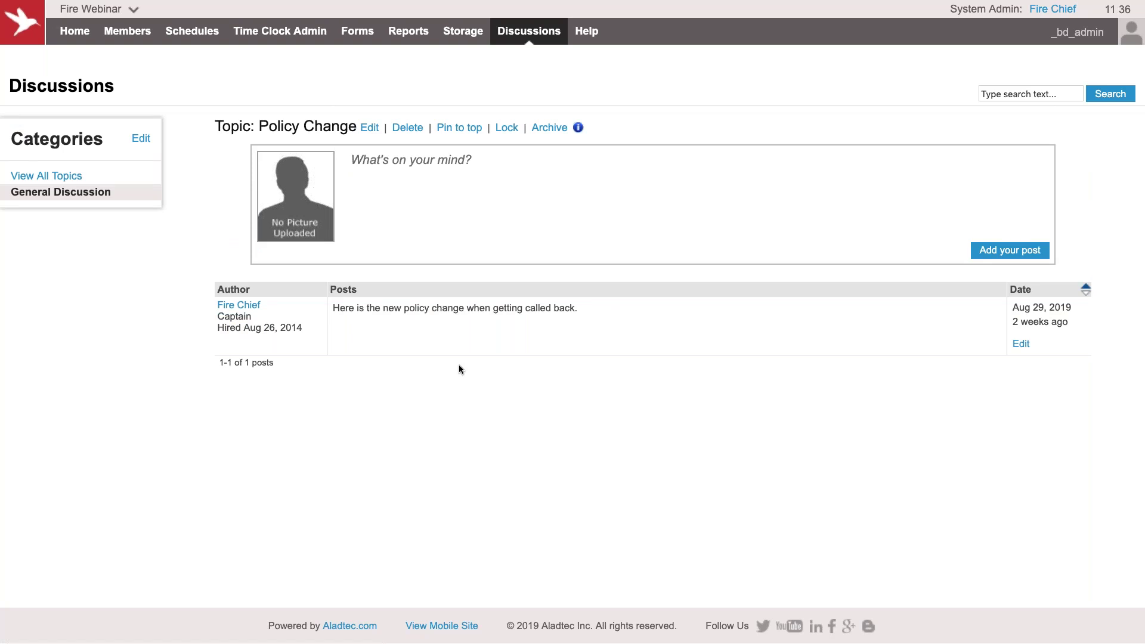
{"action": "left_click", "coordinate": [528, 36]}
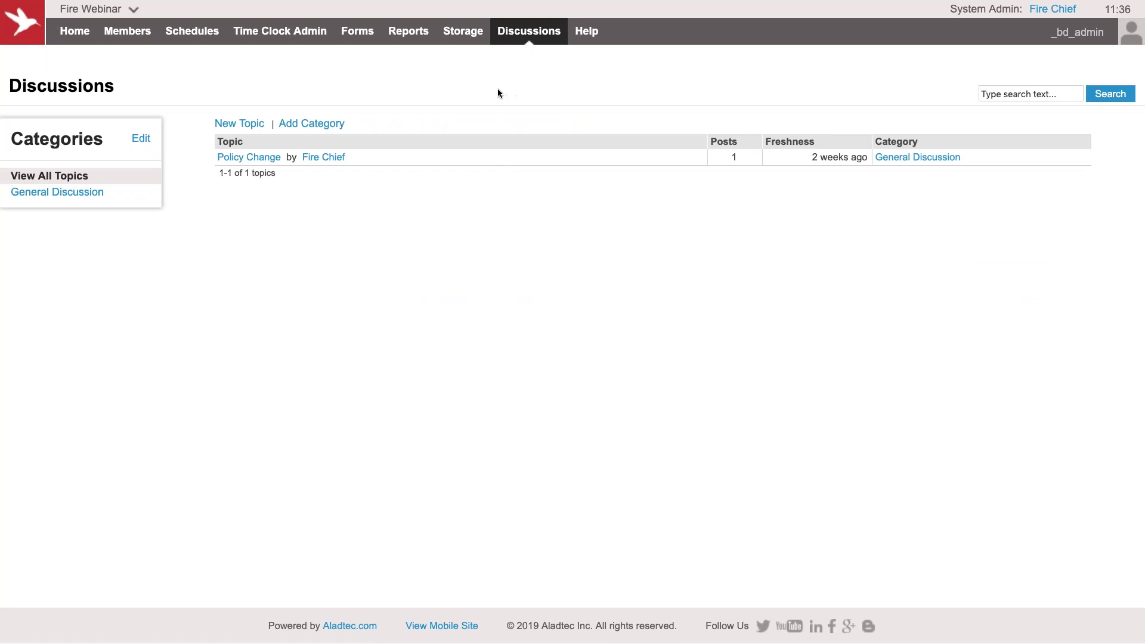
Open the Help page and browse the member help videos and the Schedules videos and blog links.
{"action": "left_click", "coordinate": [594, 34]}
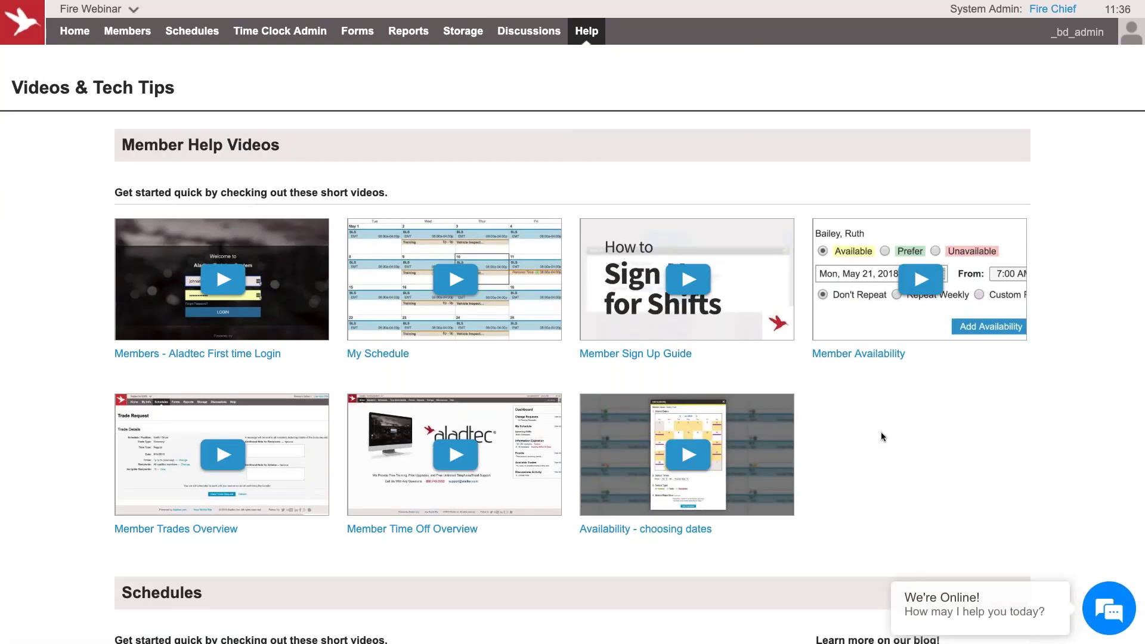
{"action": "scroll", "coordinate": [882, 437], "scroll_direction": "down", "scroll_amount": 2}
{"action": "scroll", "coordinate": [881, 437], "scroll_direction": "up", "scroll_amount": 1}
{"action": "scroll", "coordinate": [881, 437], "scroll_direction": "up", "scroll_amount": 1}
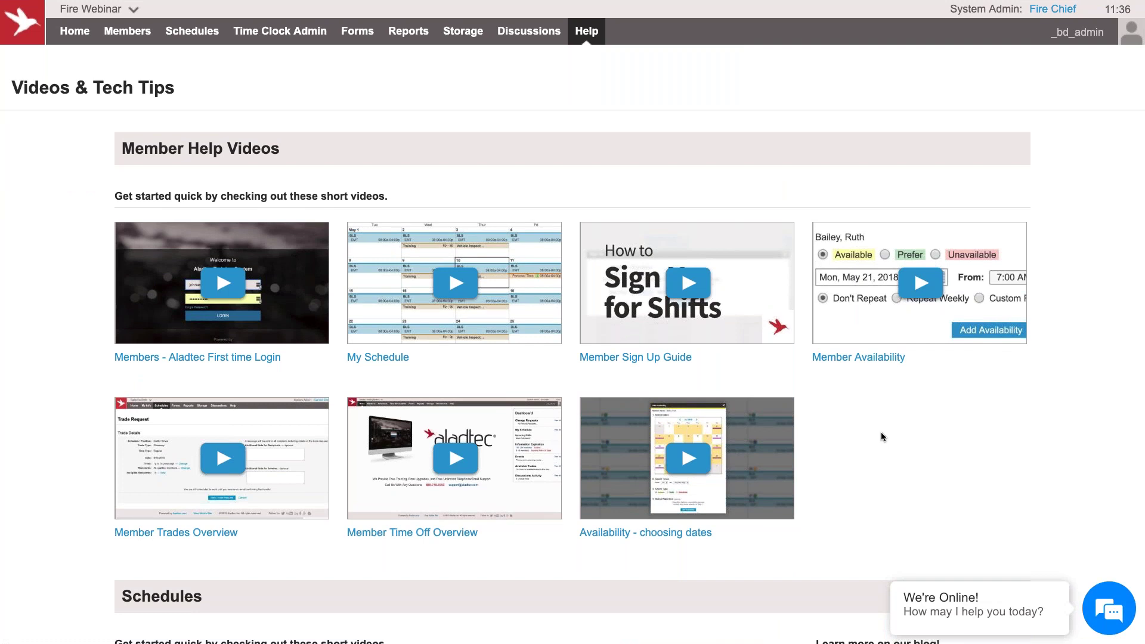
{"action": "scroll", "coordinate": [882, 436], "scroll_direction": "down", "scroll_amount": 2}
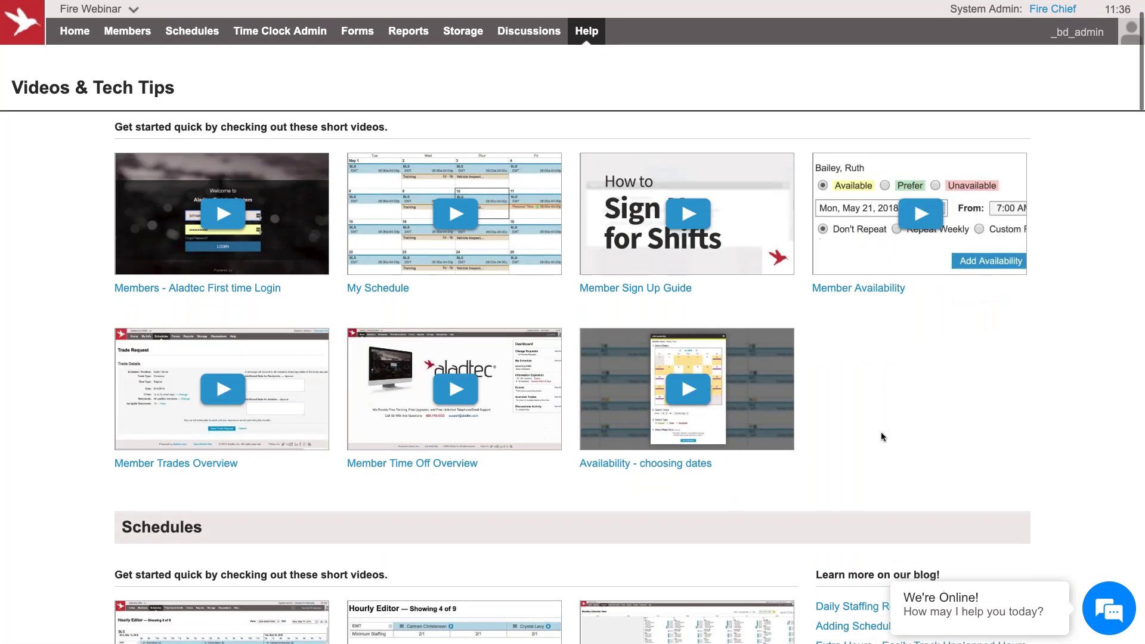
{"action": "scroll", "coordinate": [882, 436], "scroll_direction": "down", "scroll_amount": 3}
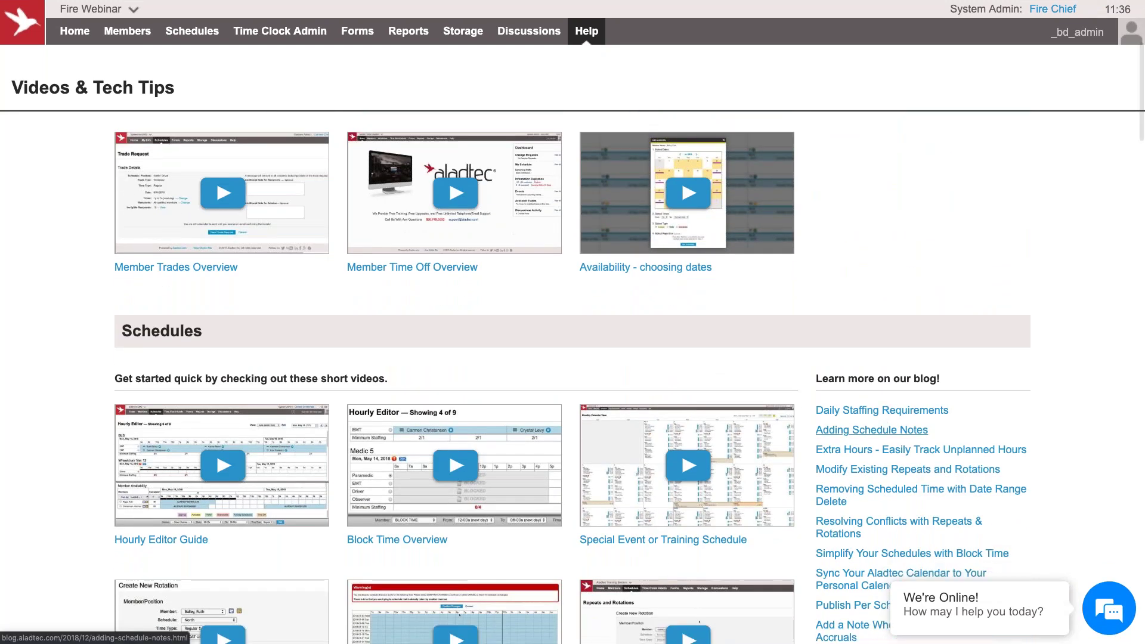
Browse the remaining Videos & Tech Tips sections, from Schedules and Setup through Reports, Mobile, Forms and Miscellaneous.
{"action": "scroll", "coordinate": [882, 429], "scroll_direction": "down", "scroll_amount": 4}
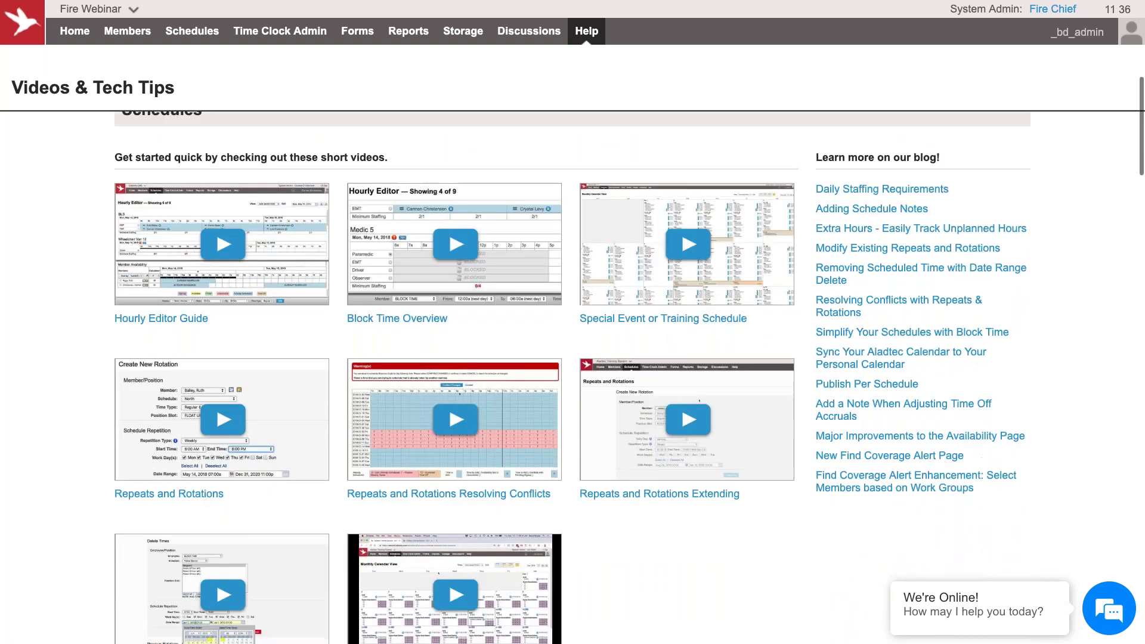
{"action": "scroll", "coordinate": [919, 427], "scroll_direction": "down", "scroll_amount": 6}
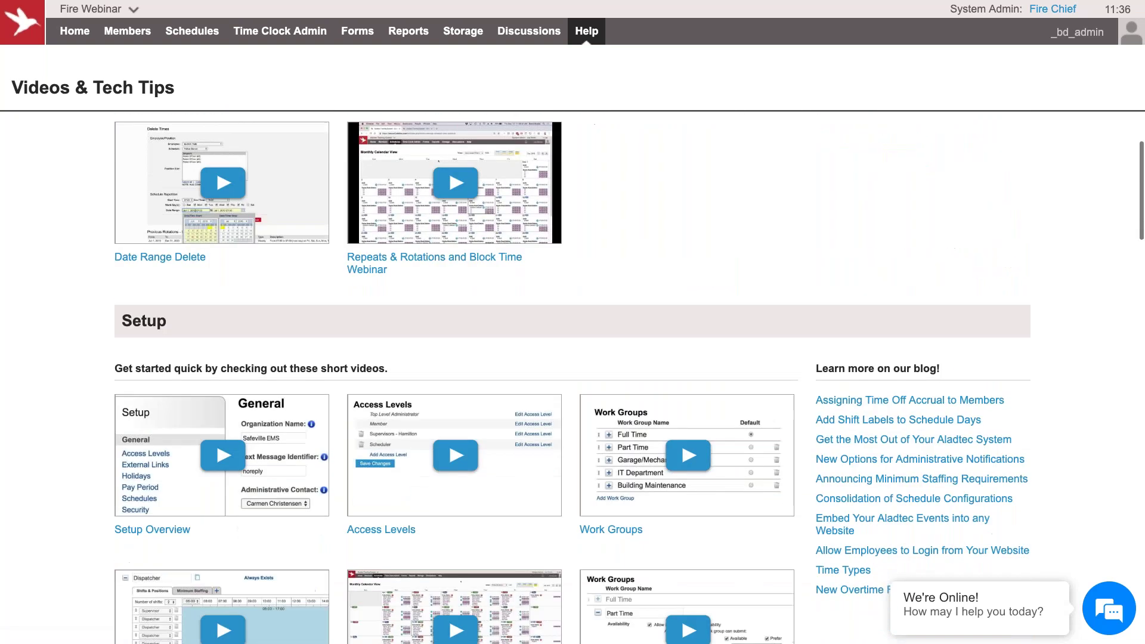
{"action": "scroll", "coordinate": [919, 426], "scroll_direction": "down", "scroll_amount": 10}
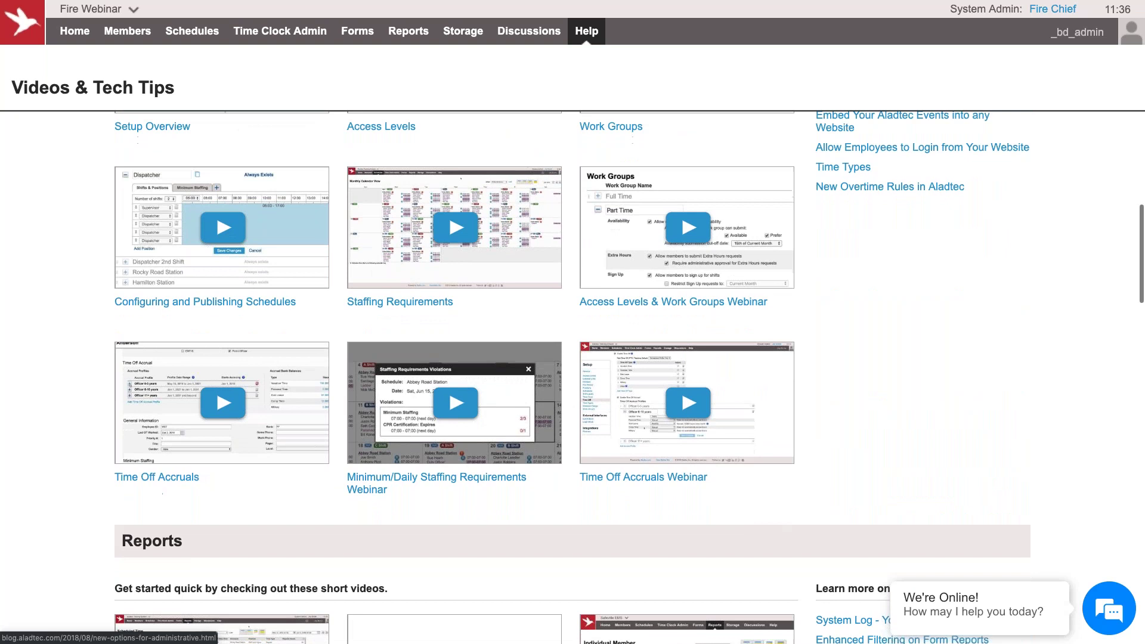
{"action": "scroll", "coordinate": [882, 432], "scroll_direction": "down", "scroll_amount": 13}
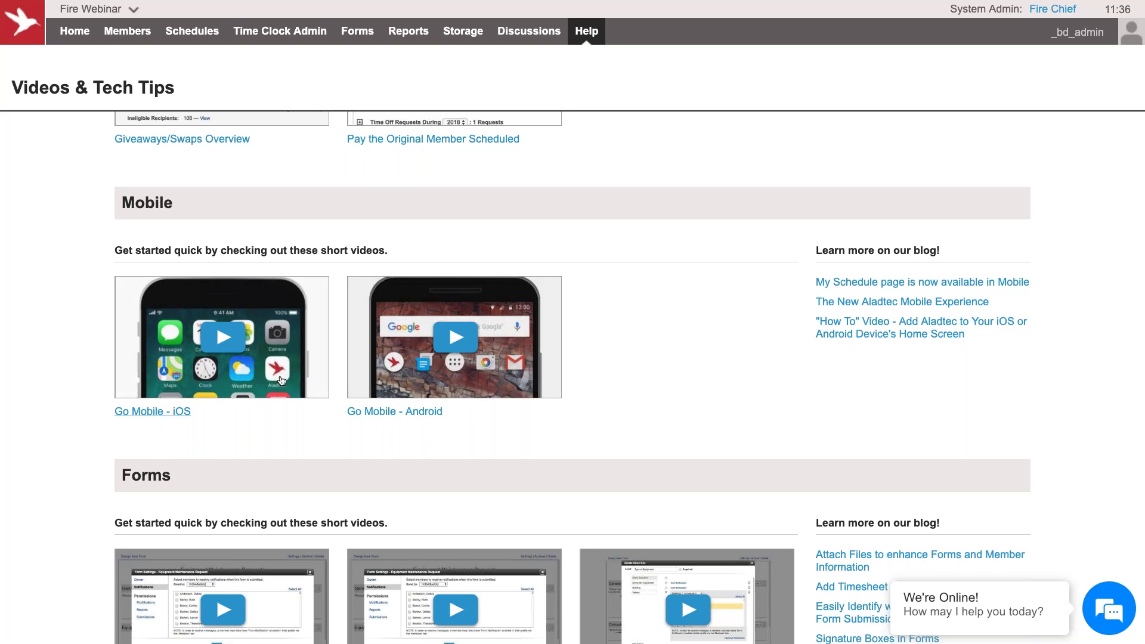
{"action": "scroll", "coordinate": [673, 360], "scroll_direction": "down", "scroll_amount": 7}
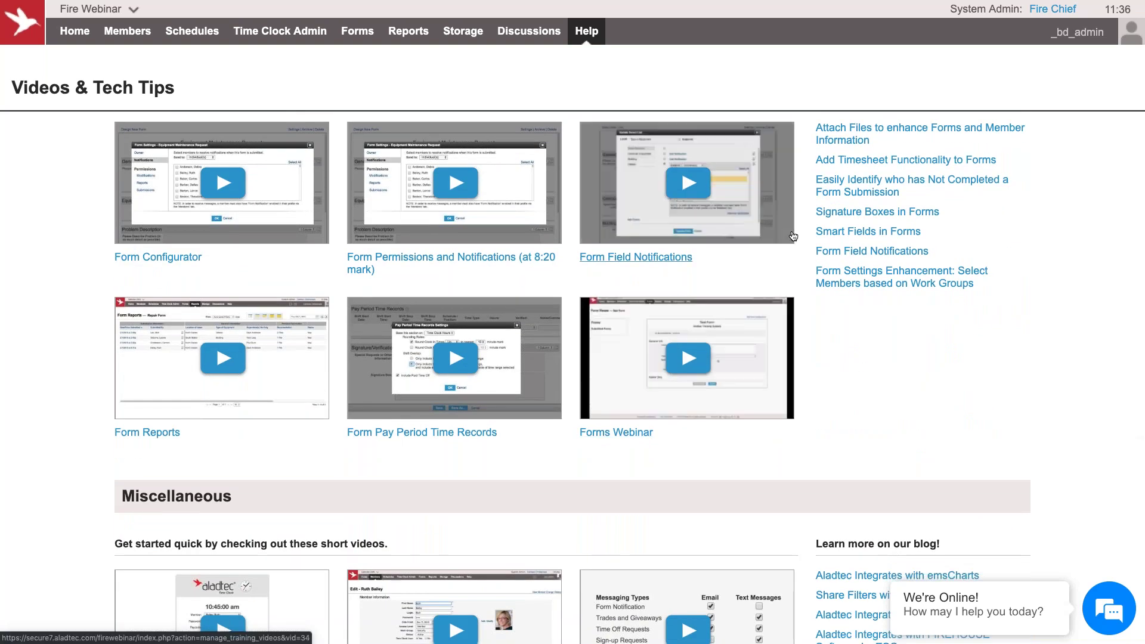
{"action": "scroll", "coordinate": [654, 233], "scroll_direction": "up", "scroll_amount": 5}
{"action": "scroll", "coordinate": [654, 233], "scroll_direction": "up", "scroll_amount": 20}
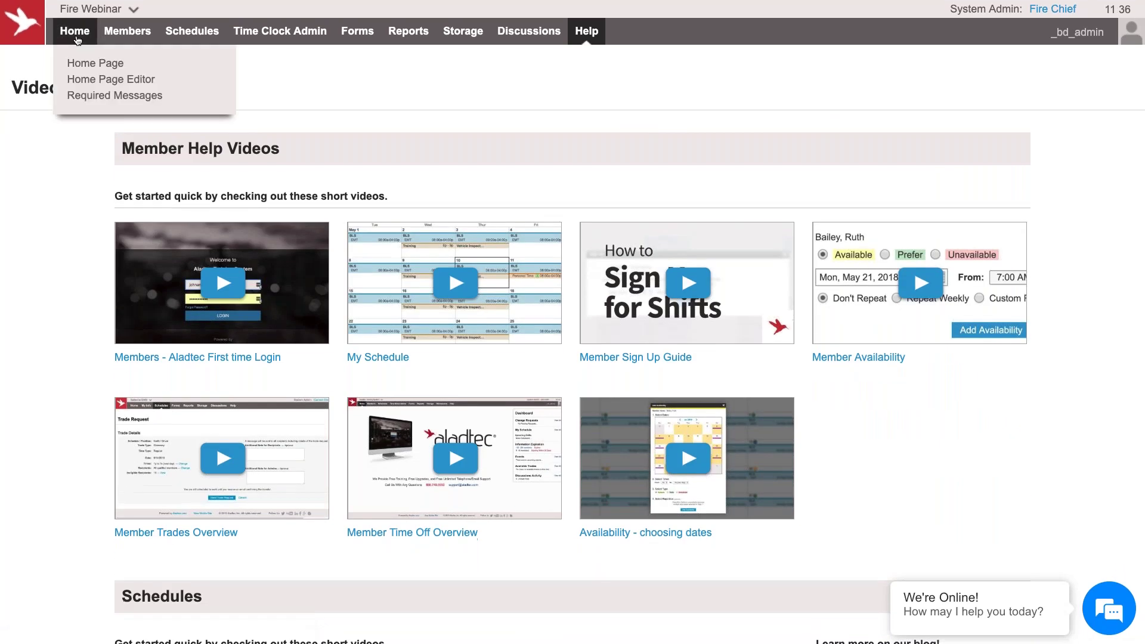
Return to the Home page, impersonate a Medic 1 paramedic member, and switch to the mobile version of the site.
{"action": "left_click", "coordinate": [77, 40]}
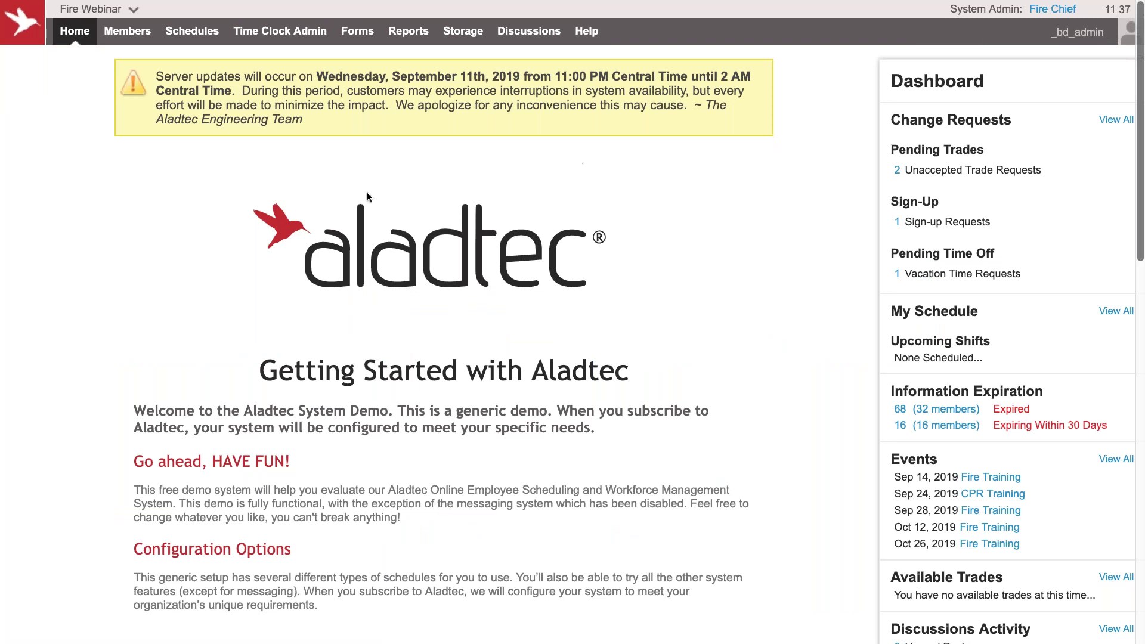
{"action": "left_click", "coordinate": [1083, 33]}
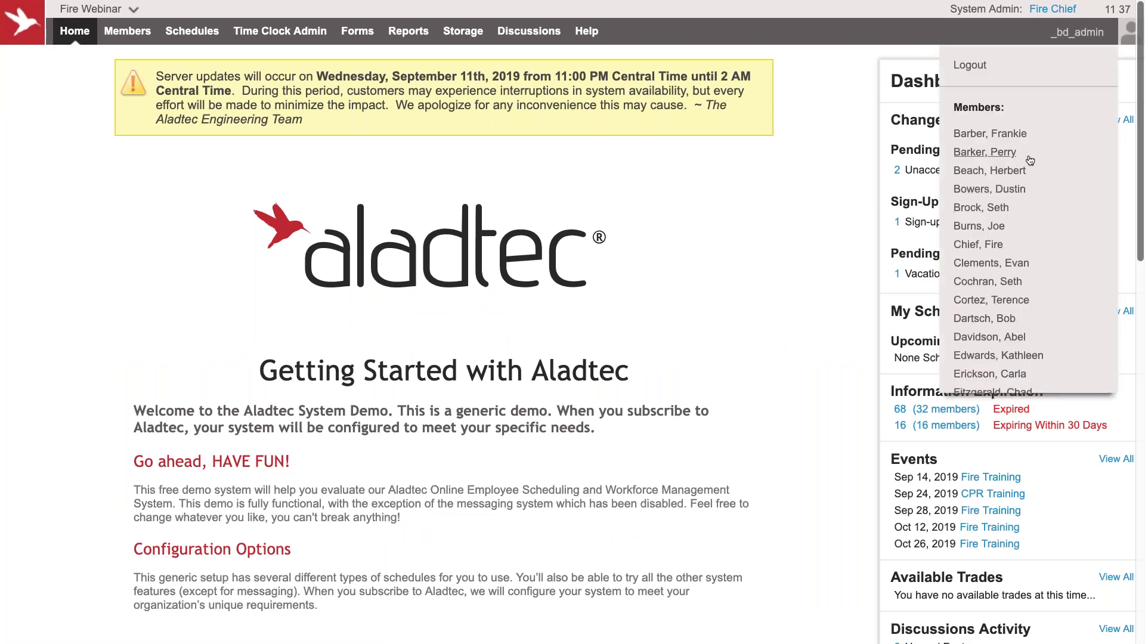
{"action": "left_click", "coordinate": [1014, 170]}
{"action": "mouse_move", "coordinate": [22, 2]}
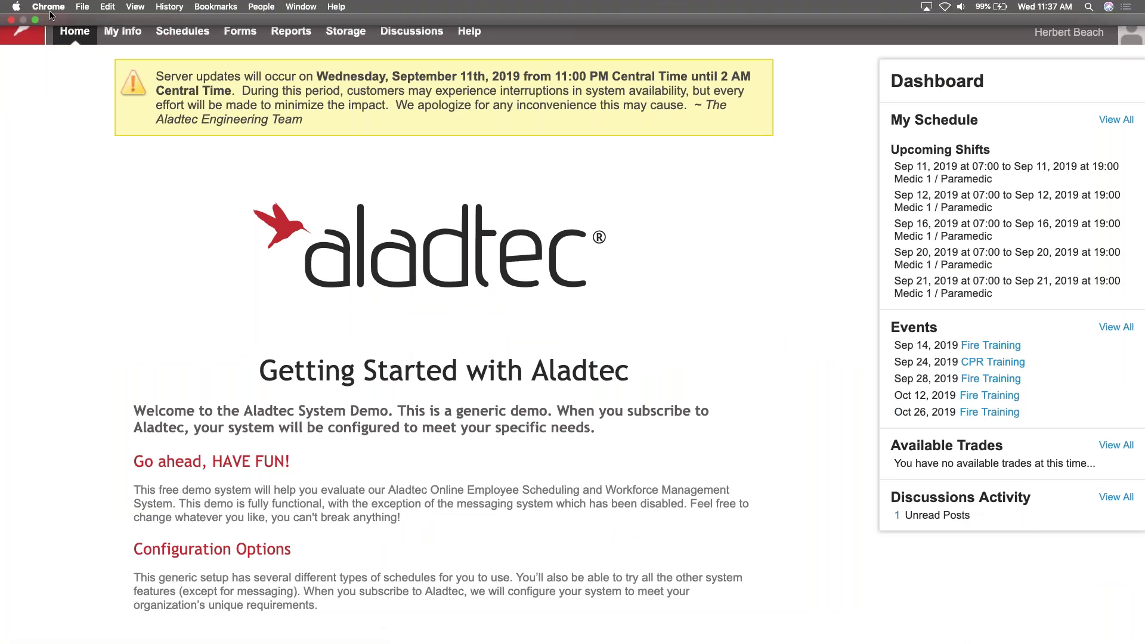
{"action": "left_click", "coordinate": [37, 23]}
{"action": "scroll", "coordinate": [609, 284], "scroll_direction": "down", "scroll_amount": 10}
{"action": "left_click", "coordinate": [720, 559]}
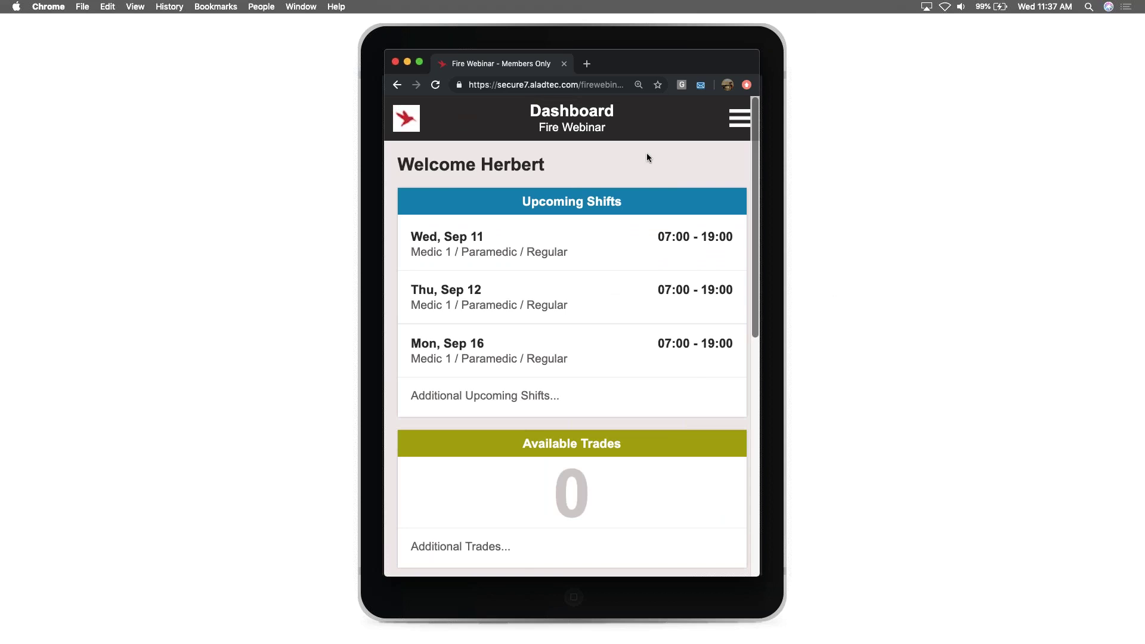
Review the mobile dashboard's upcoming shifts, available trades, open shifts, time off and events sections.
{"action": "scroll", "coordinate": [619, 289], "scroll_direction": "down", "scroll_amount": 3}
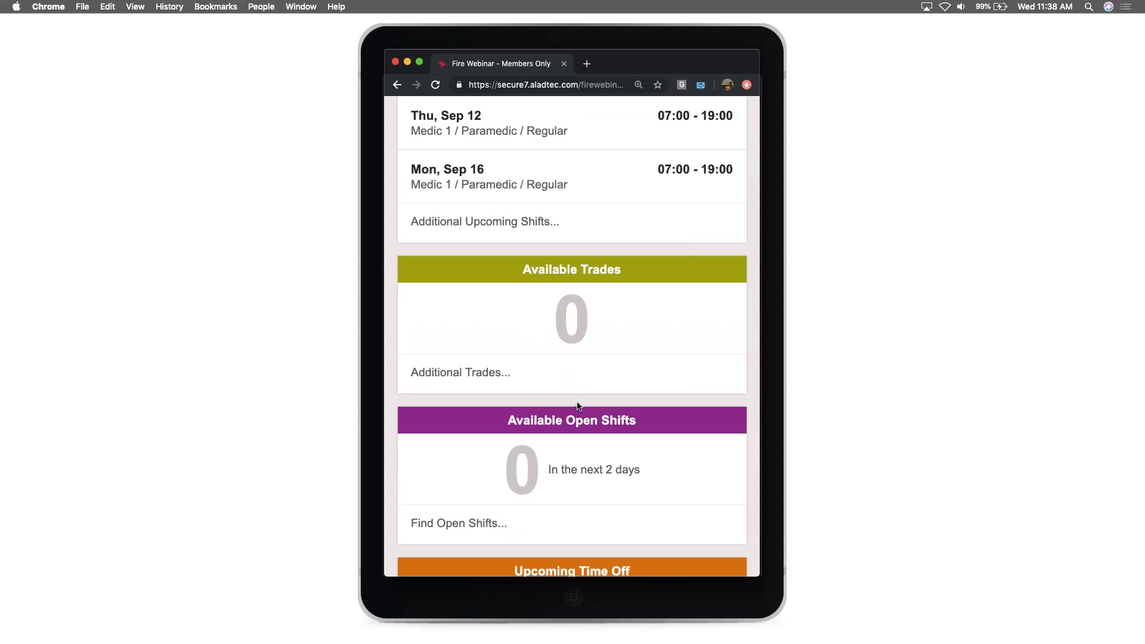
{"action": "scroll", "coordinate": [578, 388], "scroll_direction": "down", "scroll_amount": 1}
{"action": "scroll", "coordinate": [578, 390], "scroll_direction": "down", "scroll_amount": 4}
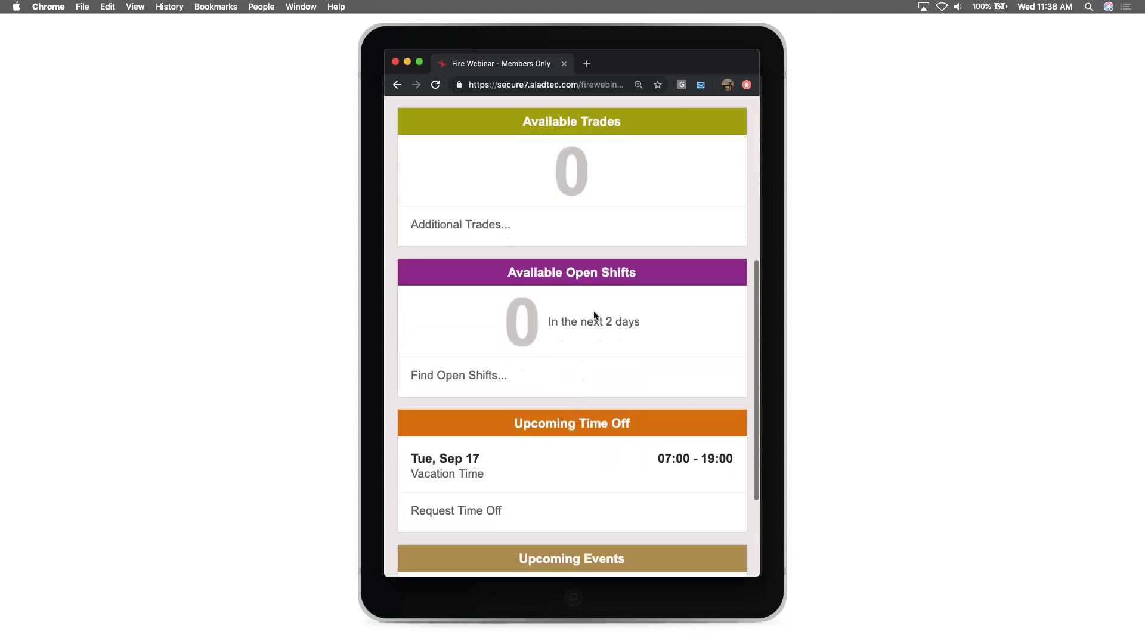
{"action": "scroll", "coordinate": [593, 335], "scroll_direction": "down", "scroll_amount": 3}
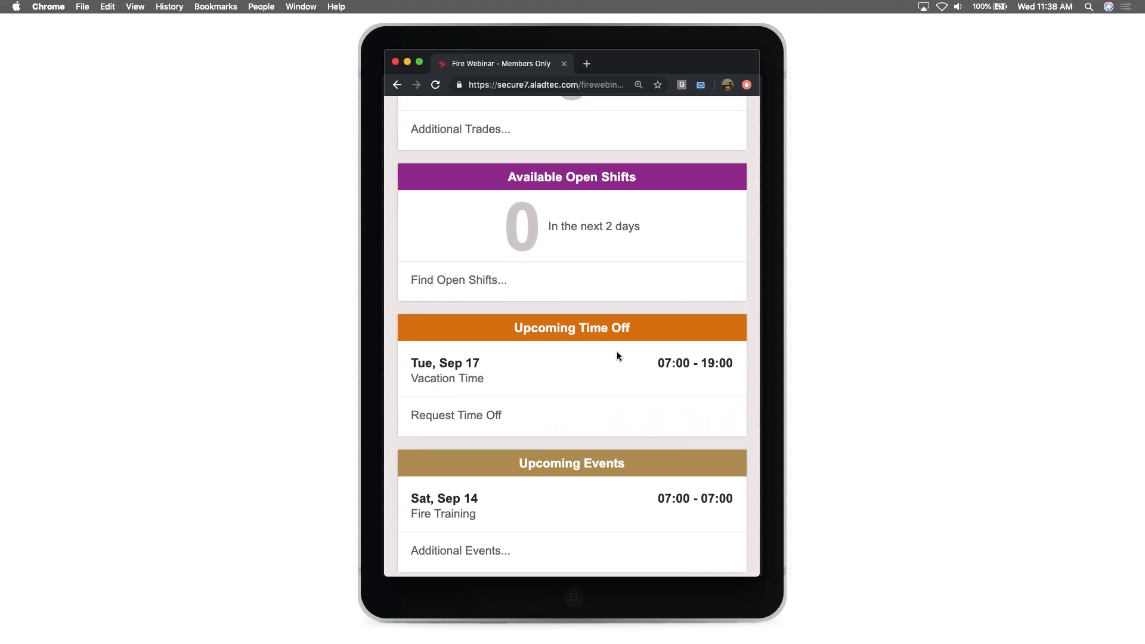
{"action": "scroll", "coordinate": [620, 373], "scroll_direction": "down", "scroll_amount": 2}
{"action": "scroll", "coordinate": [572, 338], "scroll_direction": "up", "scroll_amount": 6}
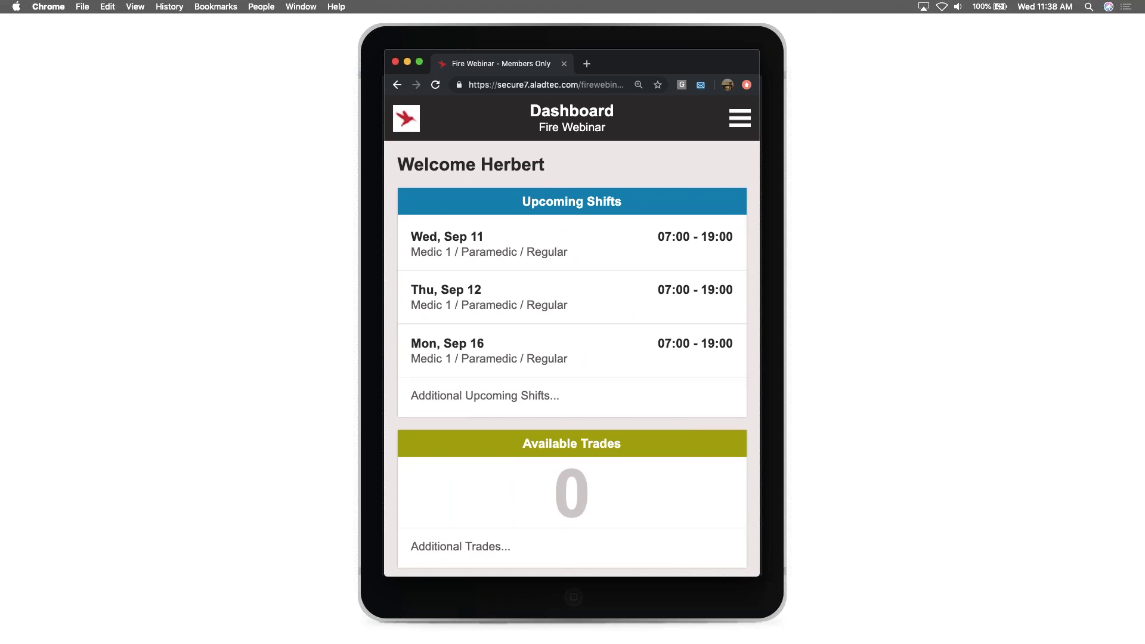
Open the mobile Daily Summary, review the crews for Sep 11, 2019, and advance to Sep 12.
{"action": "left_click", "coordinate": [739, 119]}
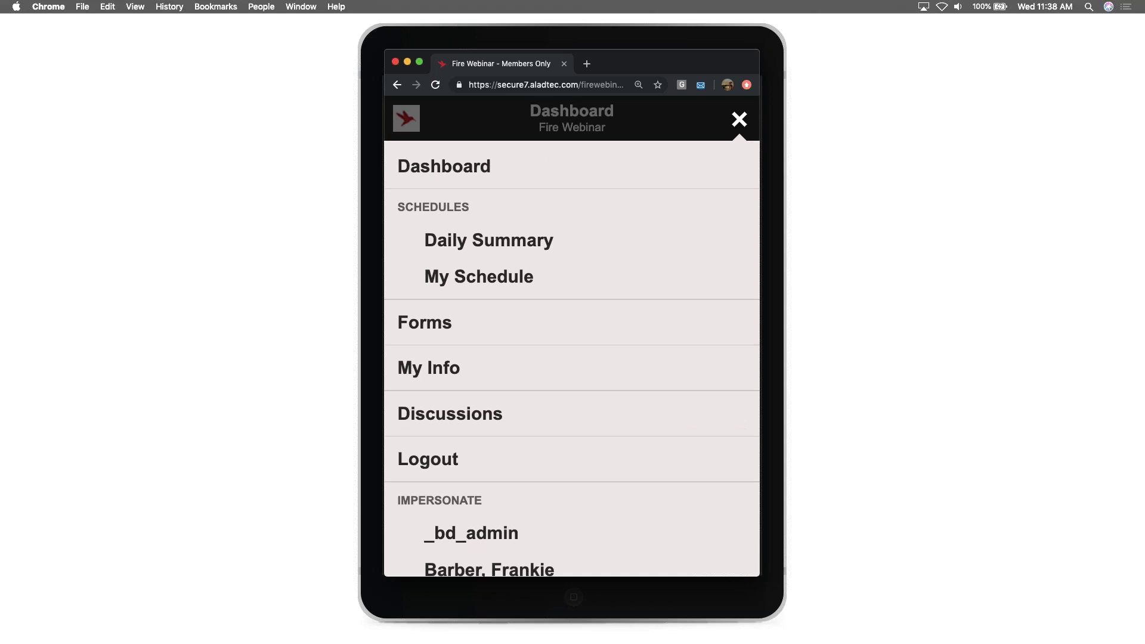
{"action": "left_click", "coordinate": [499, 244]}
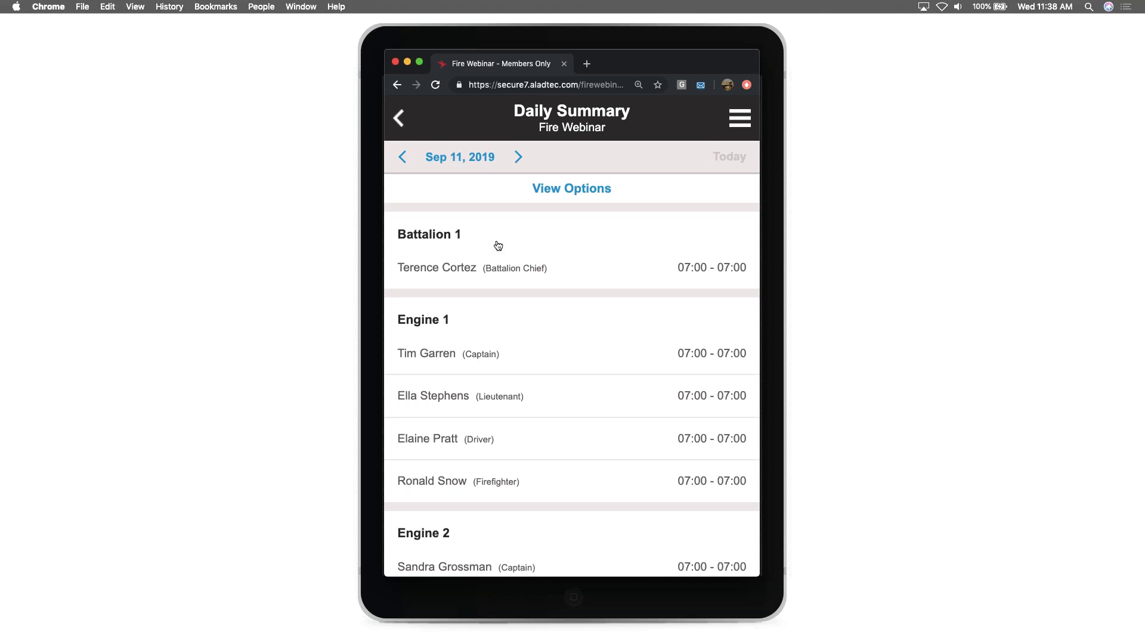
{"action": "scroll", "coordinate": [575, 295], "scroll_direction": "down", "scroll_amount": 5}
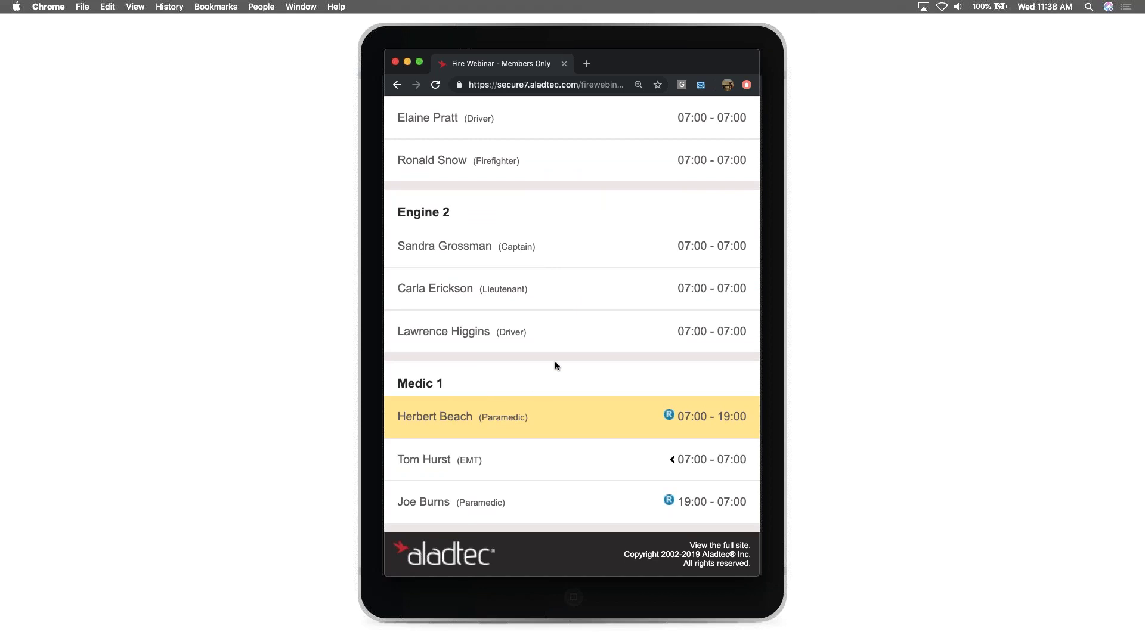
{"action": "scroll", "coordinate": [555, 365], "scroll_direction": "up", "scroll_amount": 5}
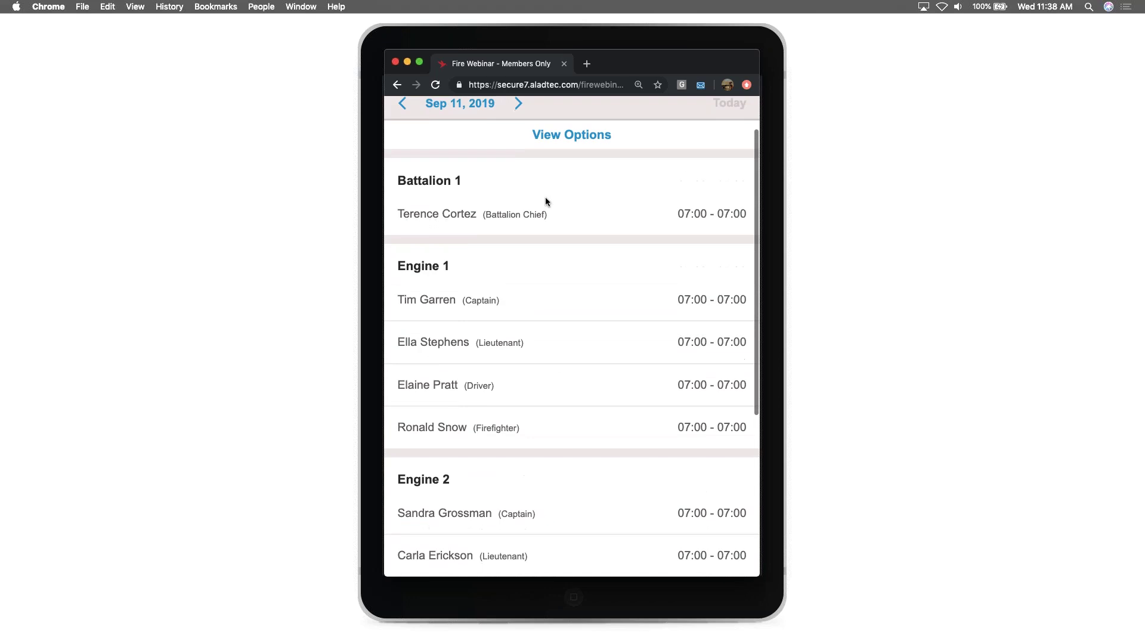
{"action": "left_click", "coordinate": [519, 104]}
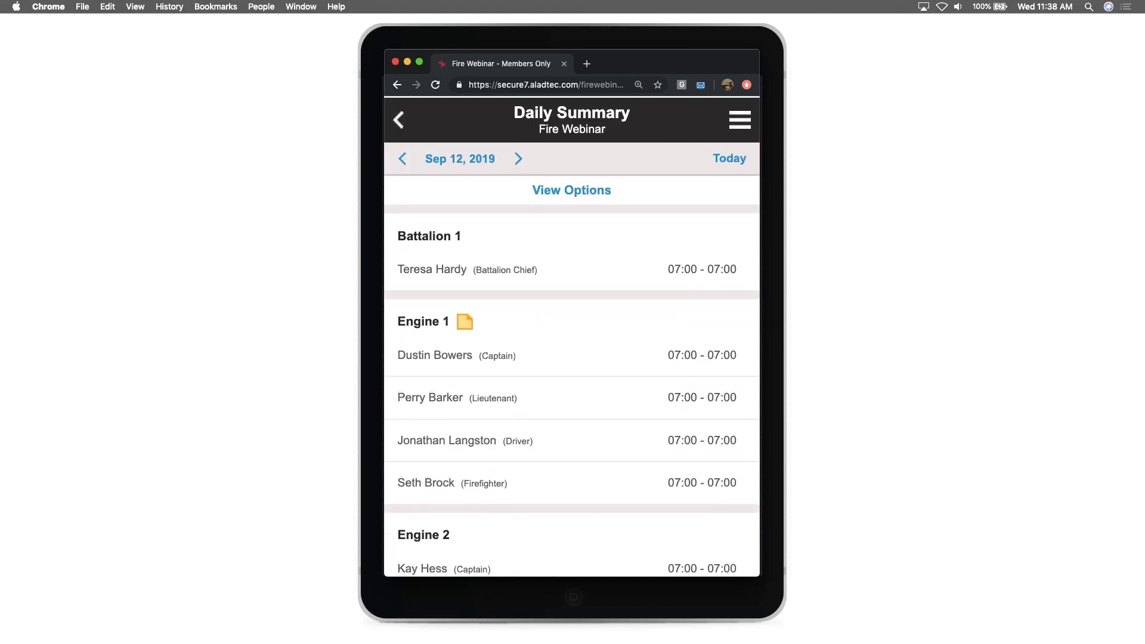
Open My Schedule for September 2019 and view the entries on Sep 12 and Sep 20.
{"action": "left_click", "coordinate": [736, 122]}
{"action": "left_click", "coordinate": [490, 278]}
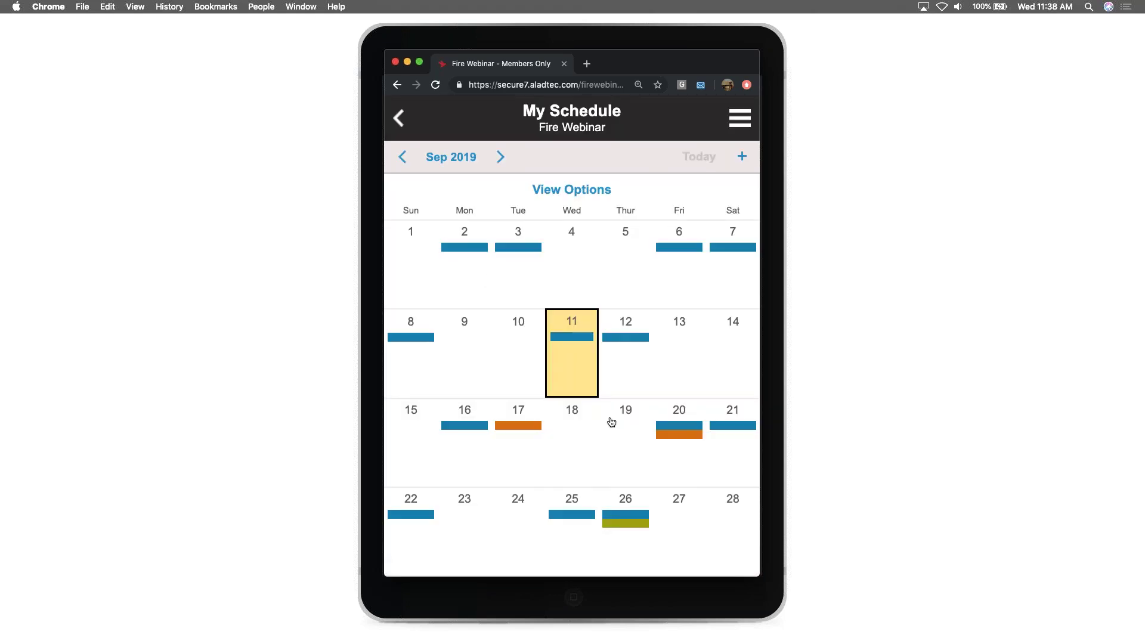
{"action": "scroll", "coordinate": [612, 423], "scroll_direction": "down", "scroll_amount": 3}
{"action": "scroll", "coordinate": [612, 423], "scroll_direction": "up", "scroll_amount": 2}
{"action": "scroll", "coordinate": [612, 422], "scroll_direction": "up", "scroll_amount": 1}
{"action": "left_click", "coordinate": [616, 332]}
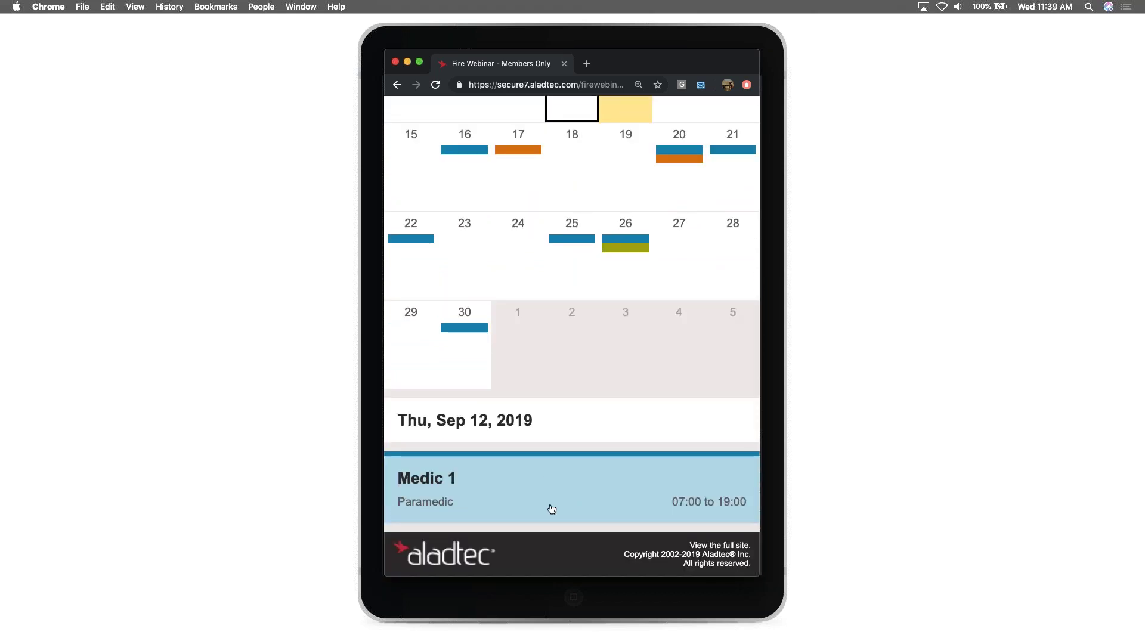
{"action": "left_click", "coordinate": [680, 178]}
{"action": "scroll", "coordinate": [687, 137], "scroll_direction": "up", "scroll_amount": 1}
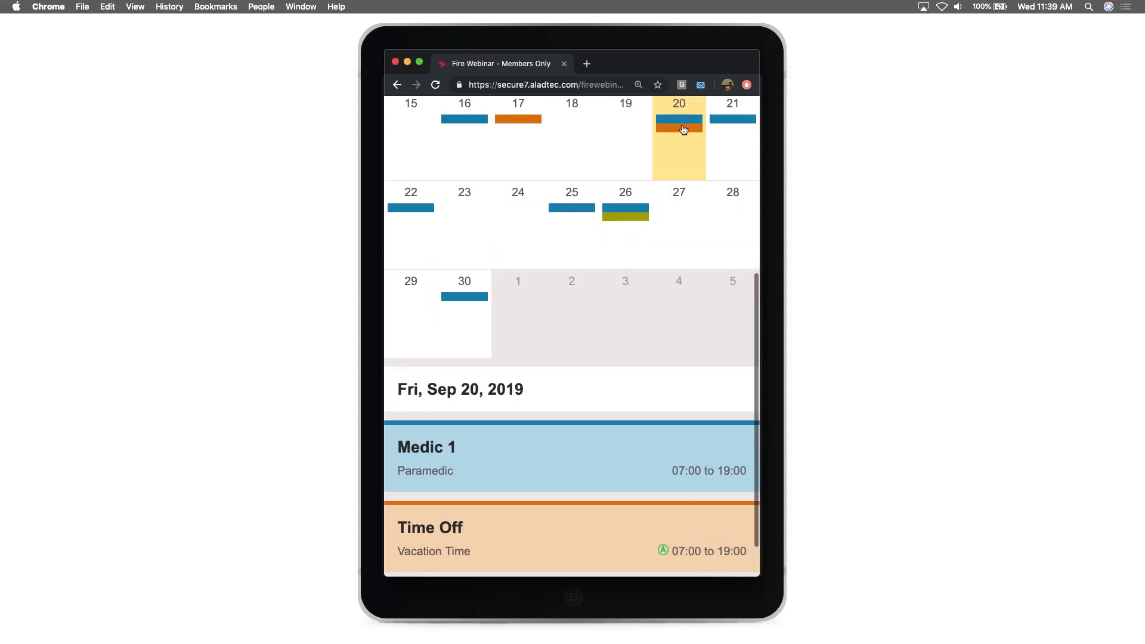
View the scheduled time details of the Medic 1 shift on Sep 22, and close them.
{"action": "scroll", "coordinate": [635, 279], "scroll_direction": "down", "scroll_amount": 1}
{"action": "scroll", "coordinate": [569, 210], "scroll_direction": "up", "scroll_amount": 2}
{"action": "left_click", "coordinate": [417, 243]}
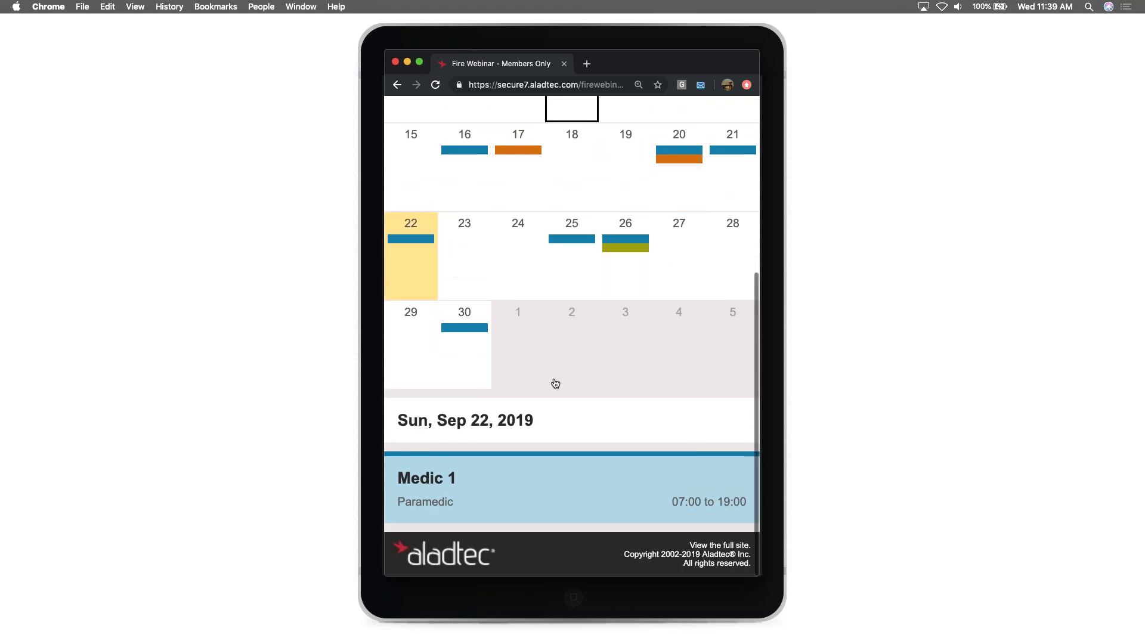
{"action": "left_click", "coordinate": [504, 501]}
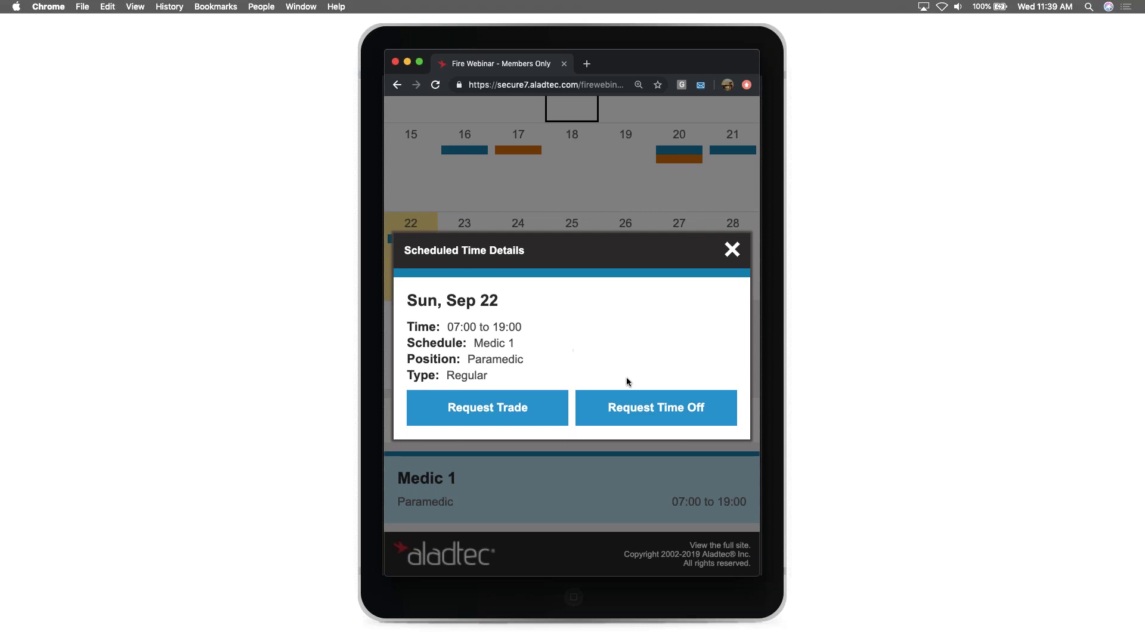
{"action": "left_click", "coordinate": [733, 249]}
Turn on Open Shifts in the My Schedule view options.
{"action": "scroll", "coordinate": [625, 227], "scroll_direction": "up", "scroll_amount": 5}
{"action": "scroll", "coordinate": [625, 227], "scroll_direction": "up", "scroll_amount": 1}
{"action": "left_click", "coordinate": [571, 130]}
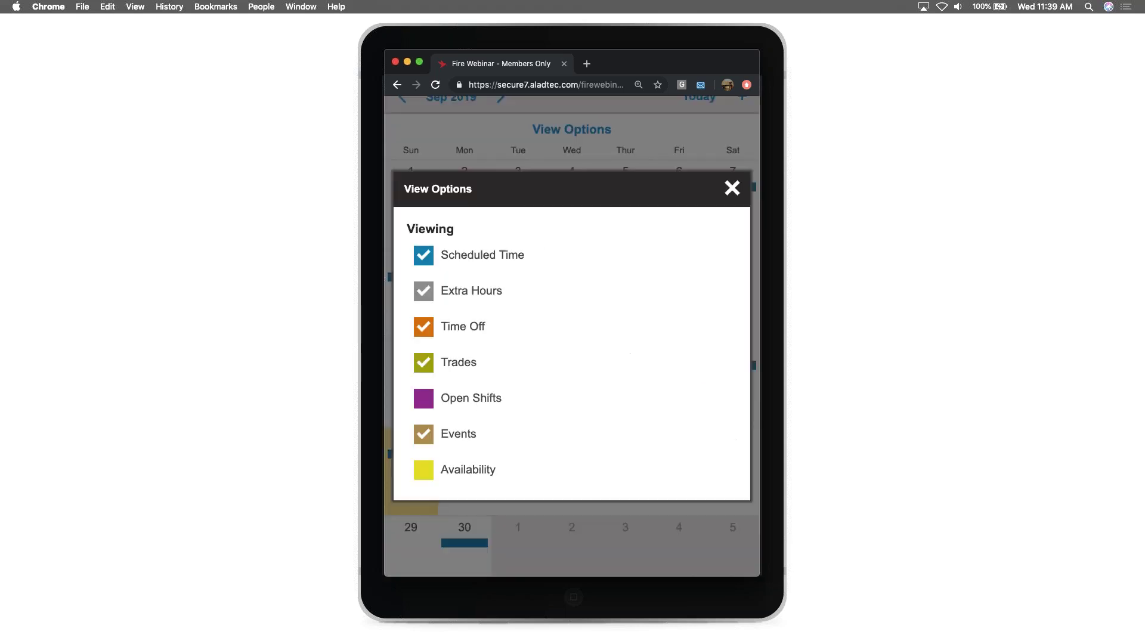
{"action": "left_click", "coordinate": [422, 399]}
{"action": "left_click", "coordinate": [738, 190]}
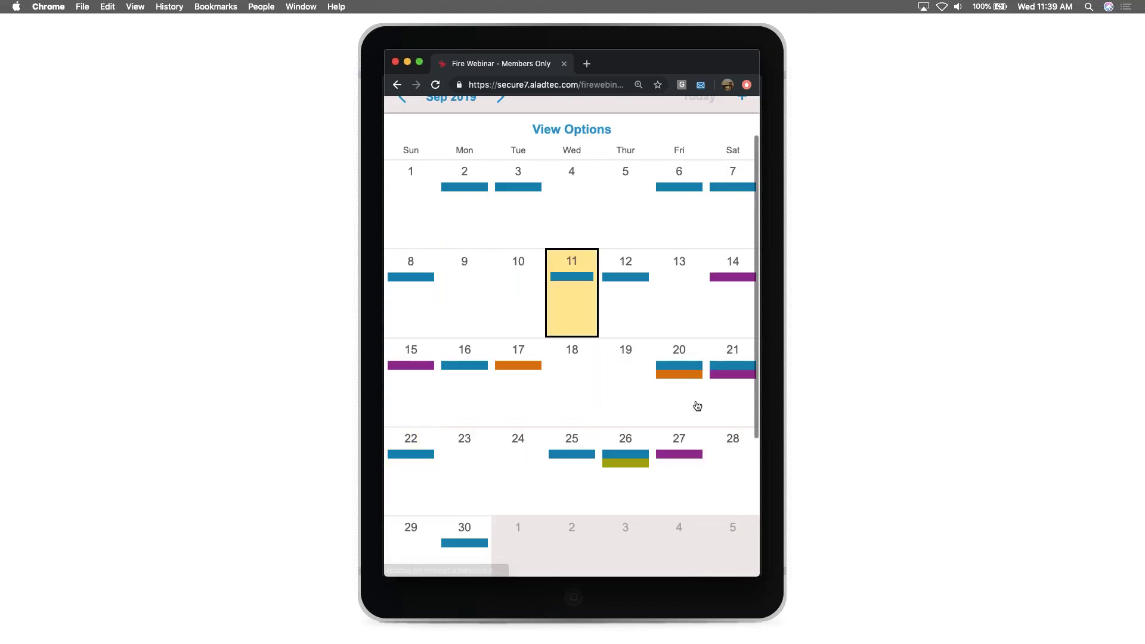
Sign up for the open Medic 1 EMT shift on Sep 15, 07:00 to 07:00.
{"action": "left_click", "coordinate": [417, 379]}
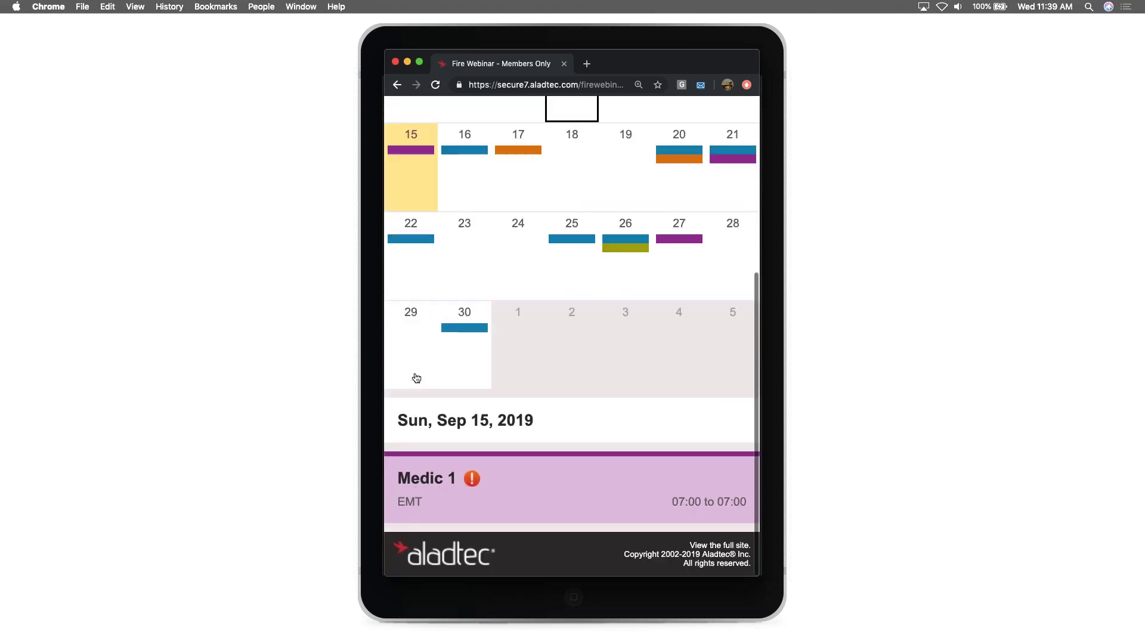
{"action": "left_click", "coordinate": [546, 501]}
{"action": "left_click", "coordinate": [548, 335]}
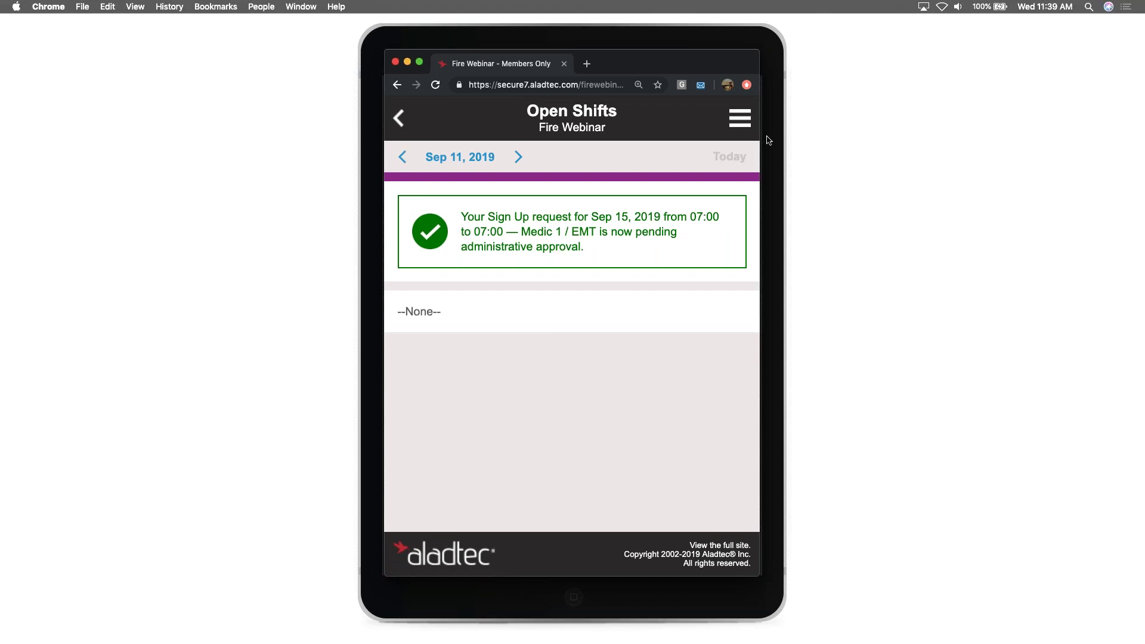
Impersonate a different member on the mobile site and open that member's My Schedule calendar.
{"action": "left_click", "coordinate": [745, 124]}
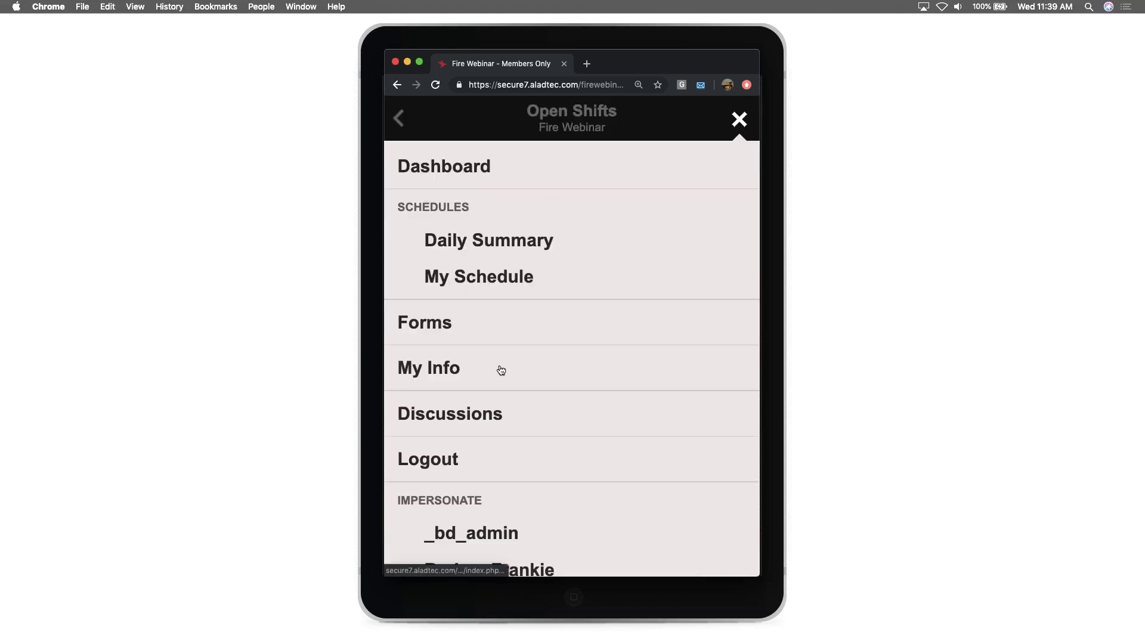
{"action": "scroll", "coordinate": [501, 370], "scroll_direction": "down", "scroll_amount": 5}
{"action": "left_click", "coordinate": [739, 119]}
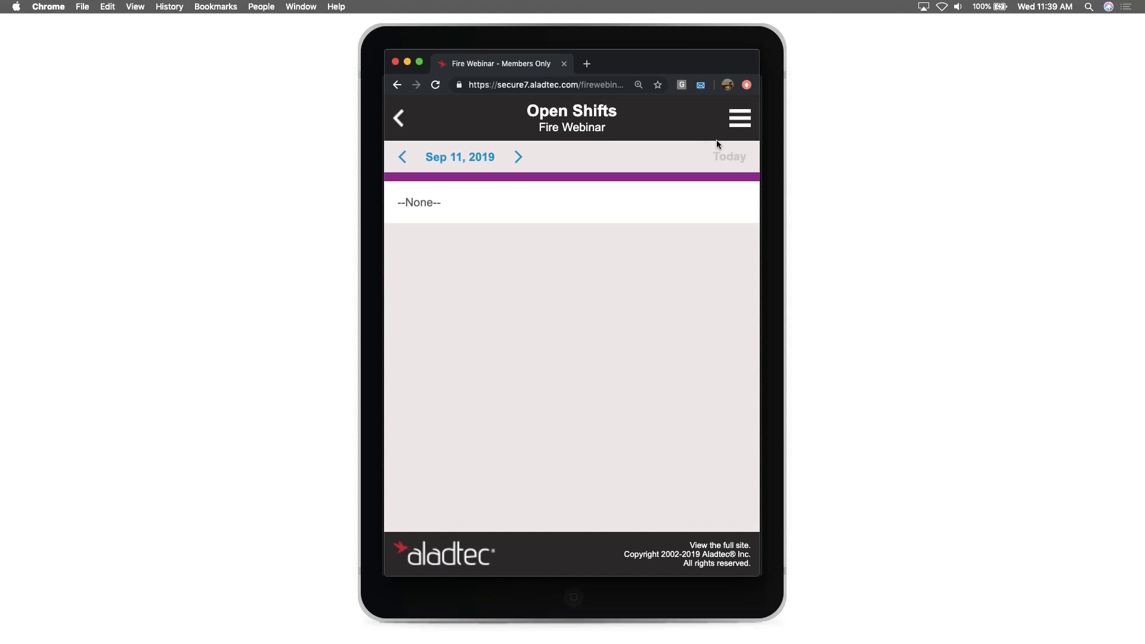
{"action": "left_click", "coordinate": [733, 125]}
{"action": "left_click", "coordinate": [463, 275]}
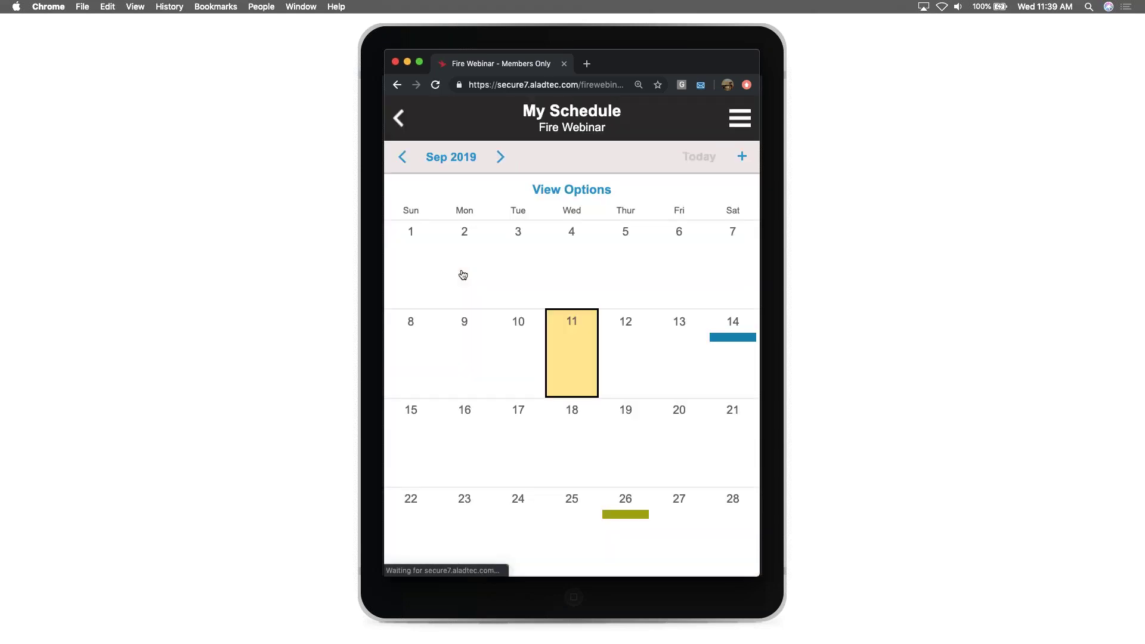
Start adding availability and select Sep 13, 16, 18, 22, 23 and 25 as the days.
{"action": "left_click", "coordinate": [743, 158]}
{"action": "left_click", "coordinate": [445, 366]}
{"action": "scroll", "coordinate": [442, 369], "scroll_direction": "down", "scroll_amount": 3}
{"action": "left_click", "coordinate": [411, 392]}
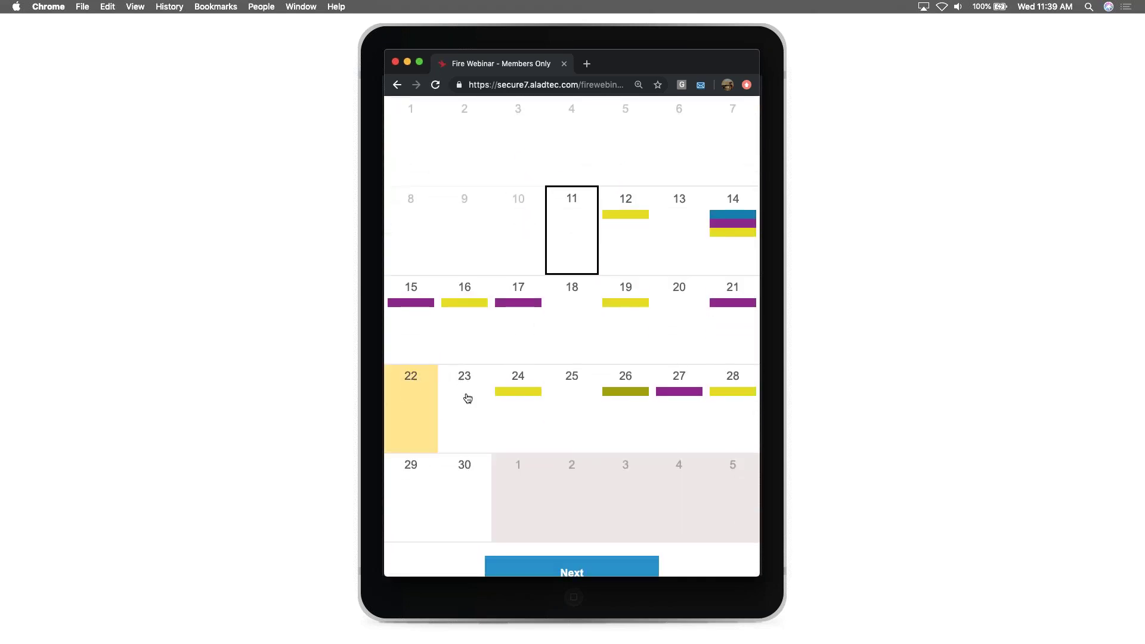
{"action": "left_click", "coordinate": [471, 398]}
{"action": "left_click", "coordinate": [476, 336]}
{"action": "left_click", "coordinate": [591, 341]}
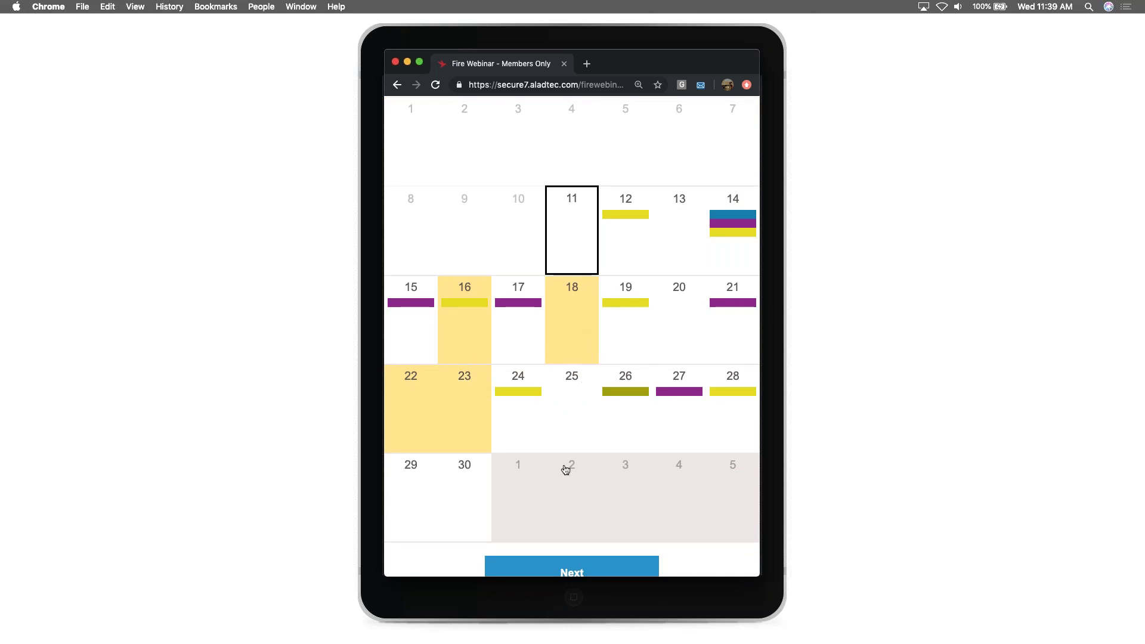
{"action": "left_click", "coordinate": [574, 438]}
{"action": "left_click", "coordinate": [689, 250]}
{"action": "scroll", "coordinate": [645, 359], "scroll_direction": "down", "scroll_amount": 2}
{"action": "left_click", "coordinate": [571, 503]}
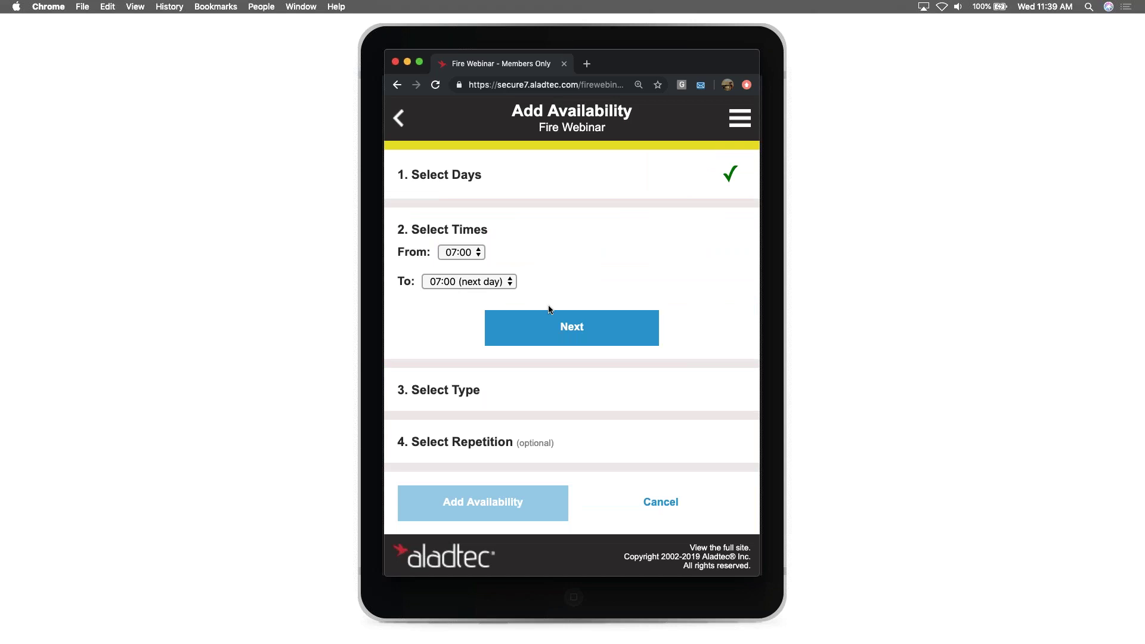
Add the availability from 07:00 to 07:00 (next day) as type Available, and review the updated calendar.
{"action": "left_click", "coordinate": [549, 322]}
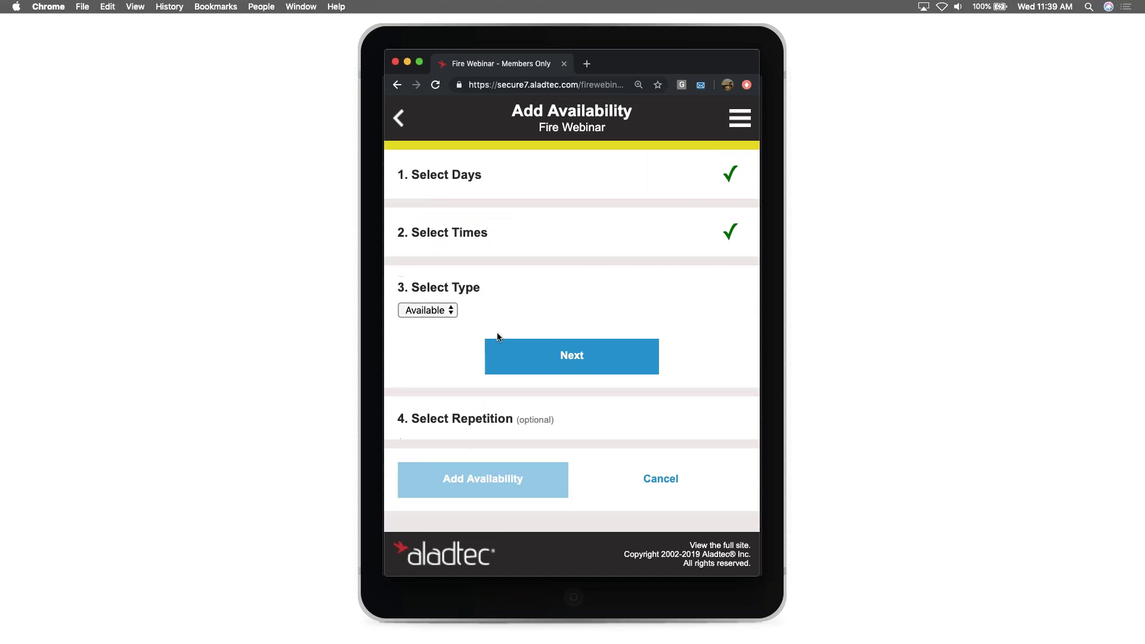
{"action": "left_click", "coordinate": [554, 354]}
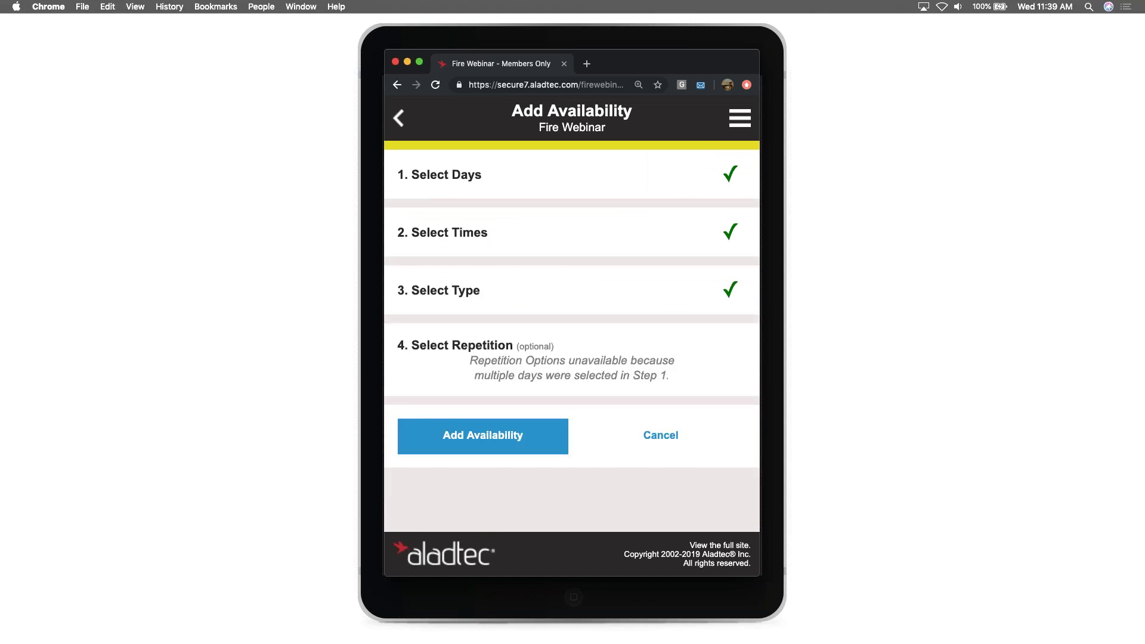
{"action": "left_click", "coordinate": [484, 454]}
{"action": "scroll", "coordinate": [572, 358], "scroll_direction": "down", "scroll_amount": 6}
{"action": "scroll", "coordinate": [572, 358], "scroll_direction": "up", "scroll_amount": 2}
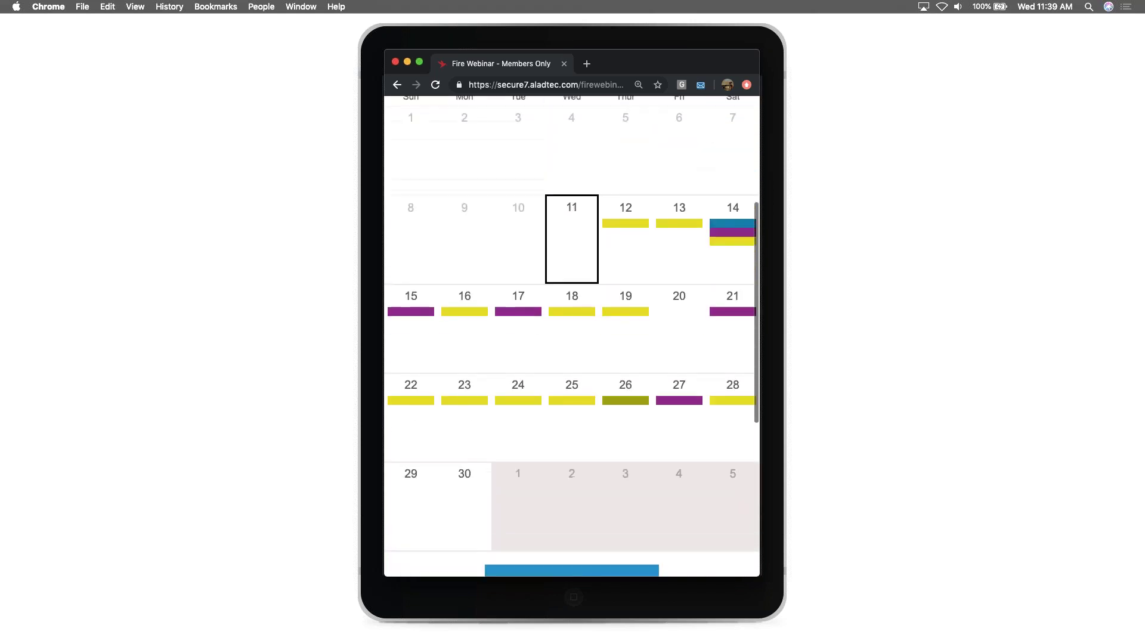
{"action": "scroll", "coordinate": [572, 358], "scroll_direction": "up", "scroll_amount": 4}
Leave the availability form and look through the member's mobile Dashboard.
{"action": "left_click", "coordinate": [398, 118]}
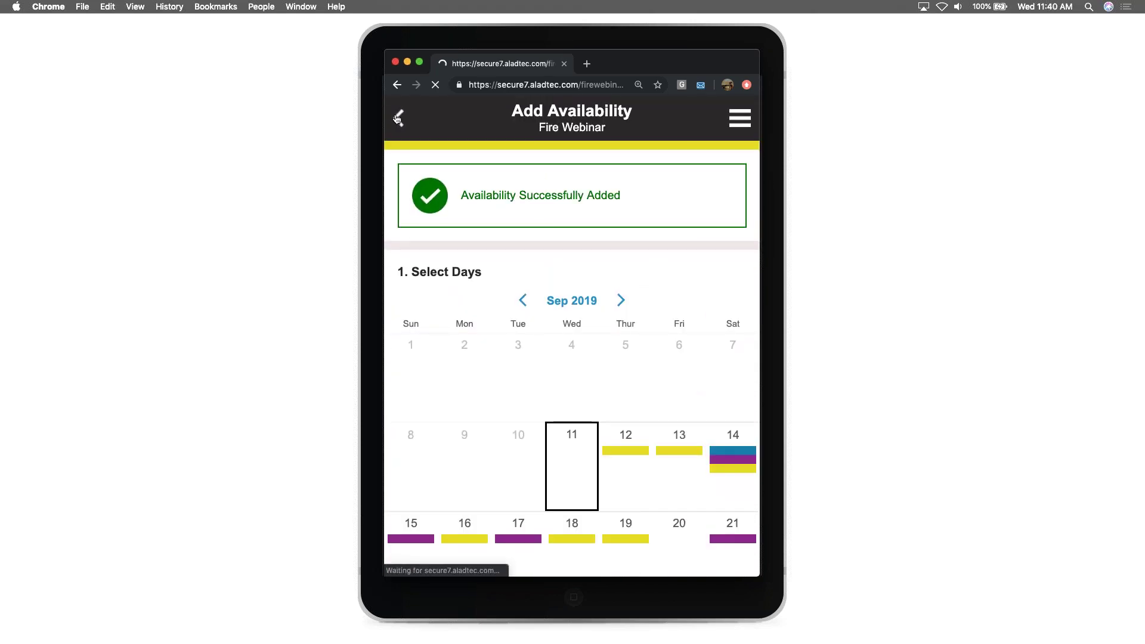
{"action": "left_click", "coordinate": [748, 126]}
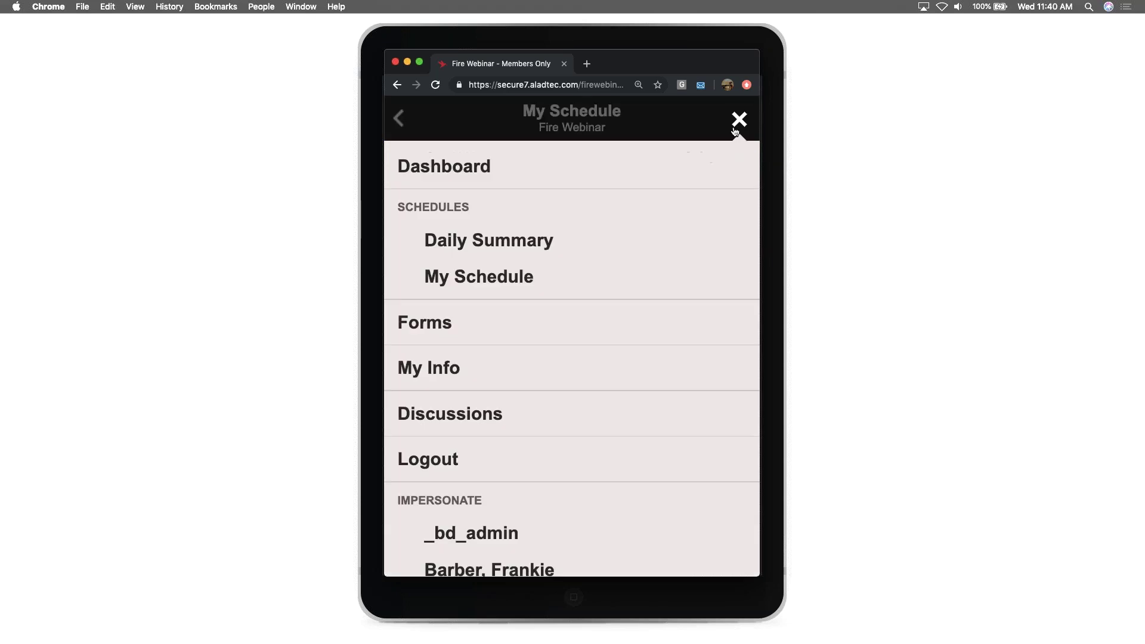
{"action": "left_click", "coordinate": [463, 175]}
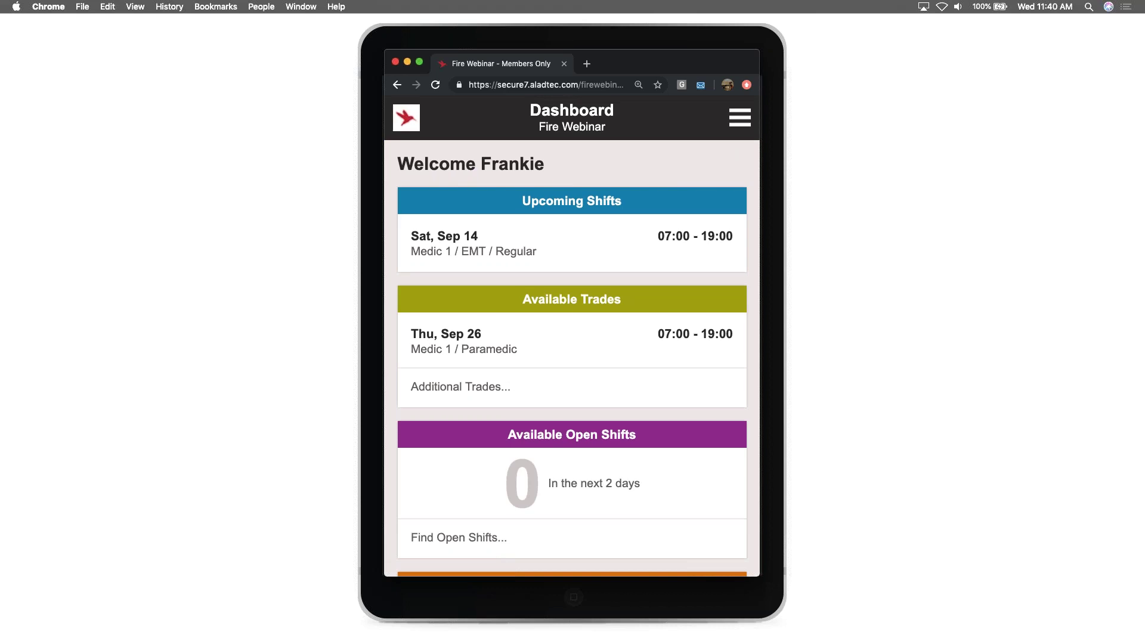
{"action": "scroll", "coordinate": [734, 538], "scroll_direction": "down", "scroll_amount": 5}
Switch from the mobile site to the full site and return to the administrator account.
{"action": "left_click", "coordinate": [737, 546]}
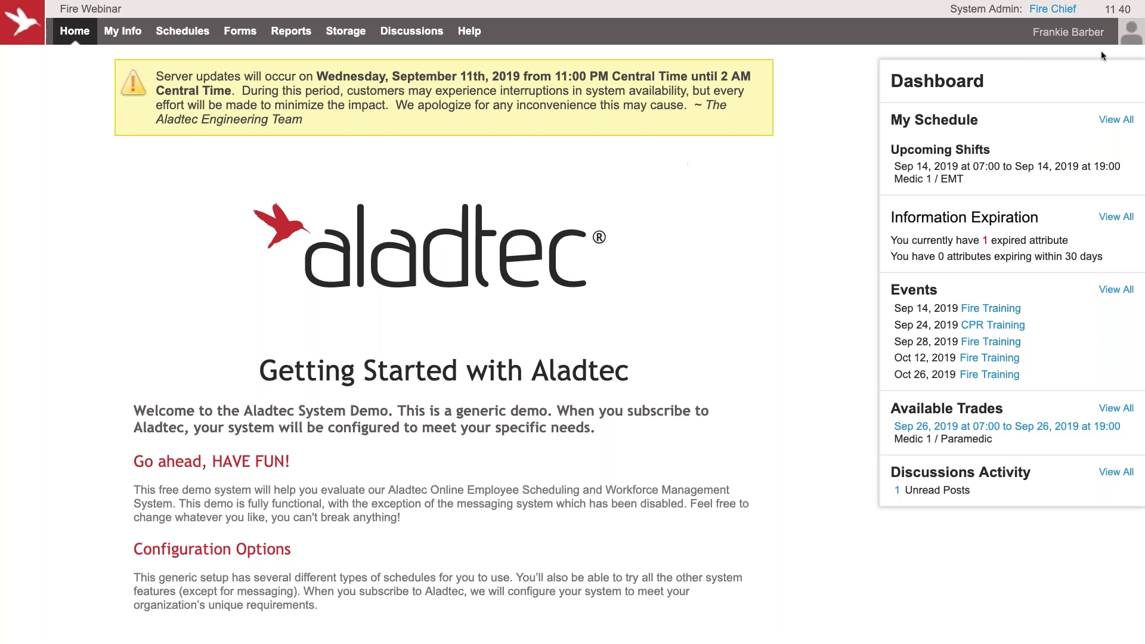
{"action": "left_click", "coordinate": [1071, 32]}
{"action": "left_click", "coordinate": [980, 66]}
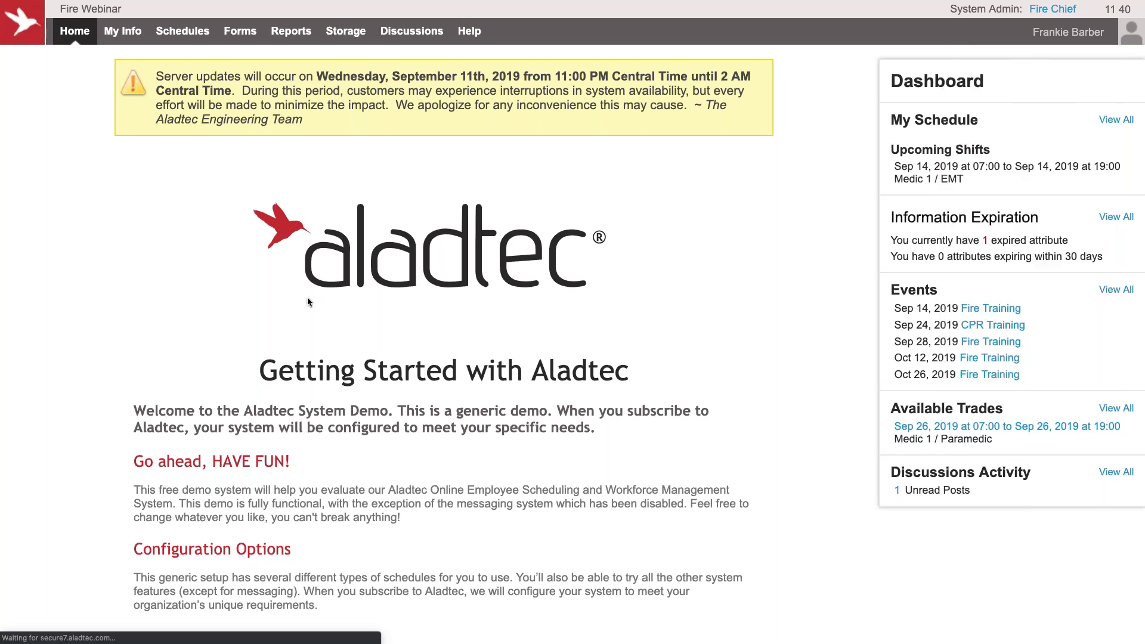
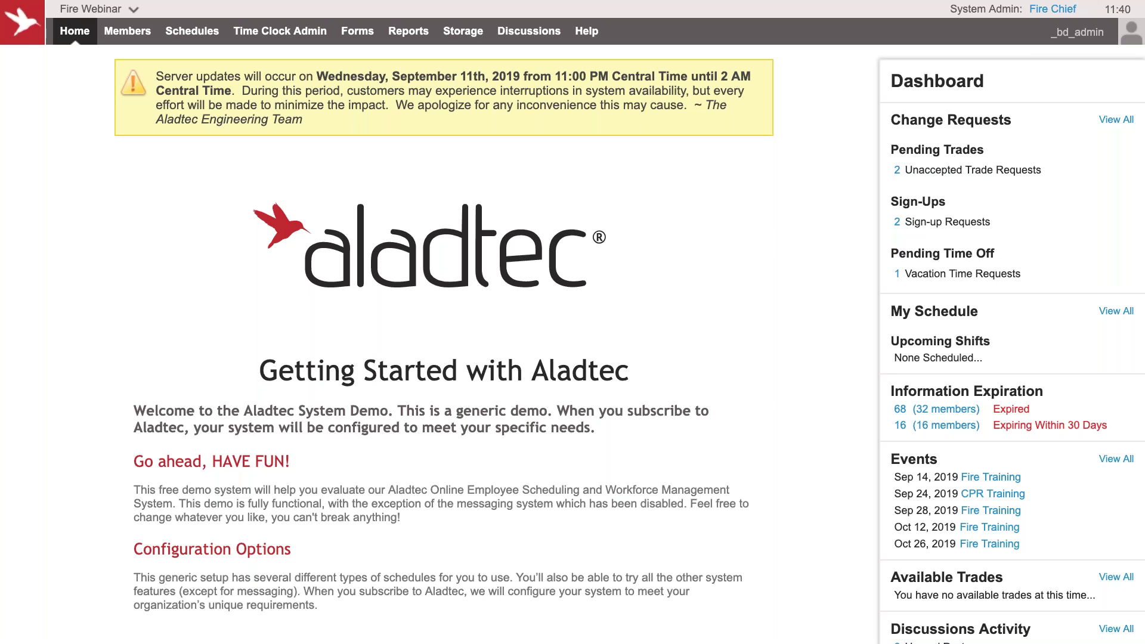
Include Battalion 1, Engine 2 and Medic 1 in the monthly schedule view's filter, and look through the calendar.
{"action": "left_click", "coordinate": [207, 36]}
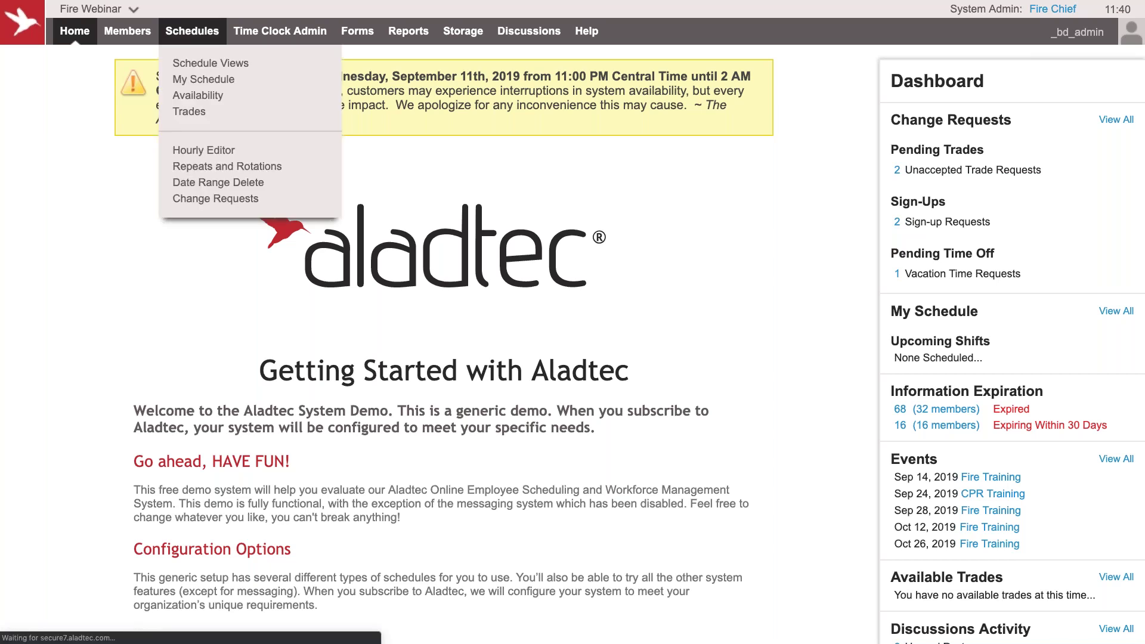
{"action": "left_click", "coordinate": [808, 93]}
{"action": "left_click", "coordinate": [626, 179]}
{"action": "left_click", "coordinate": [622, 145]}
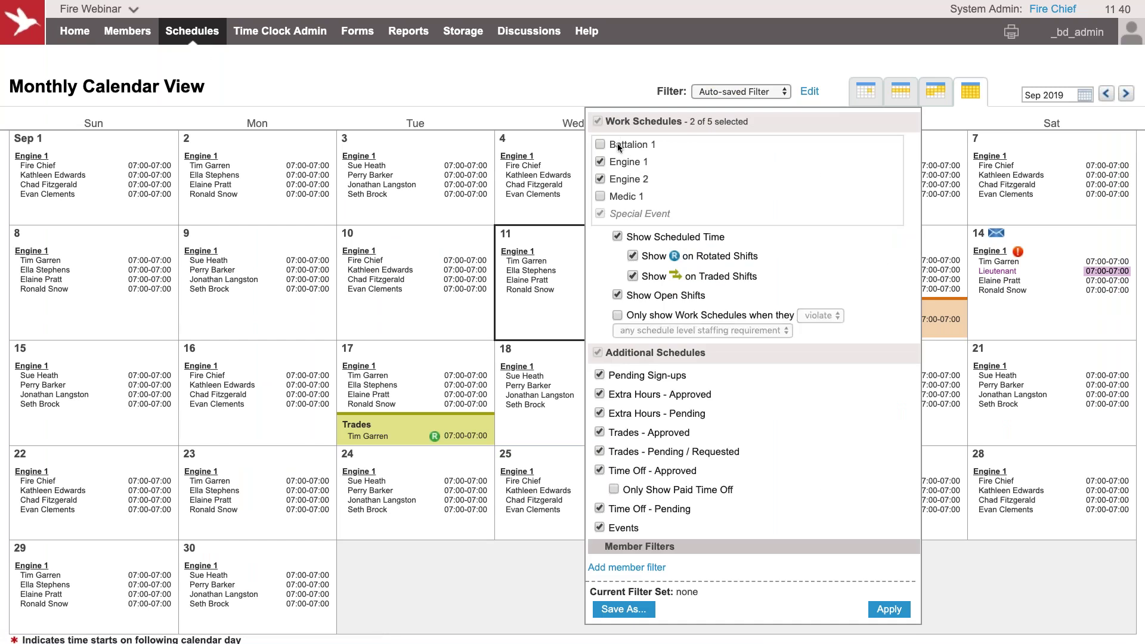
{"action": "left_click", "coordinate": [626, 198]}
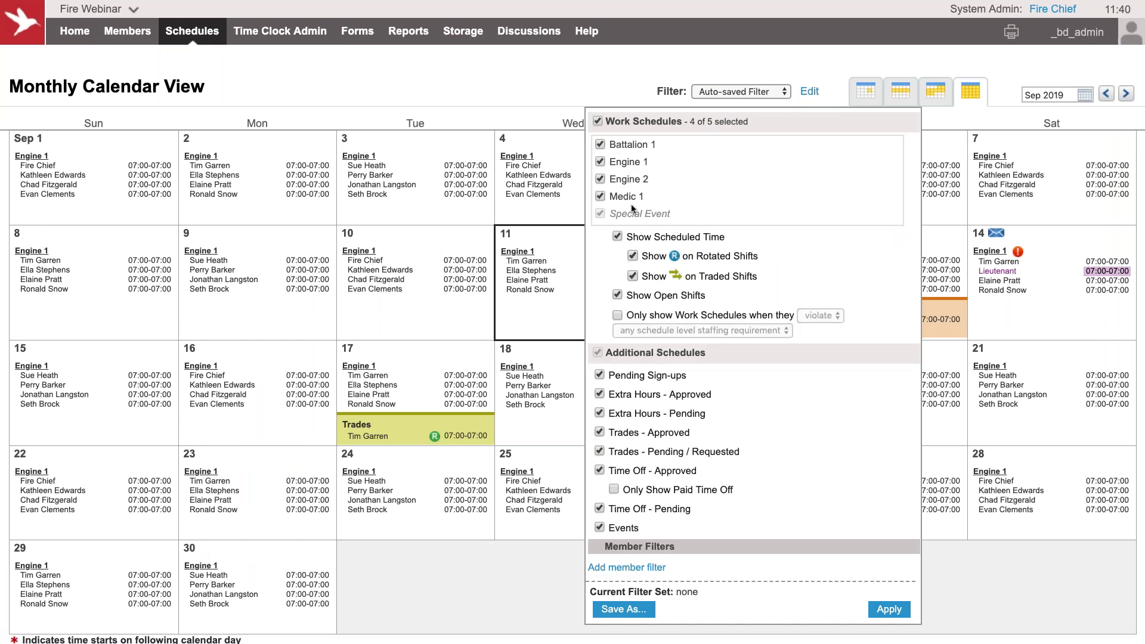
{"action": "left_click", "coordinate": [889, 609]}
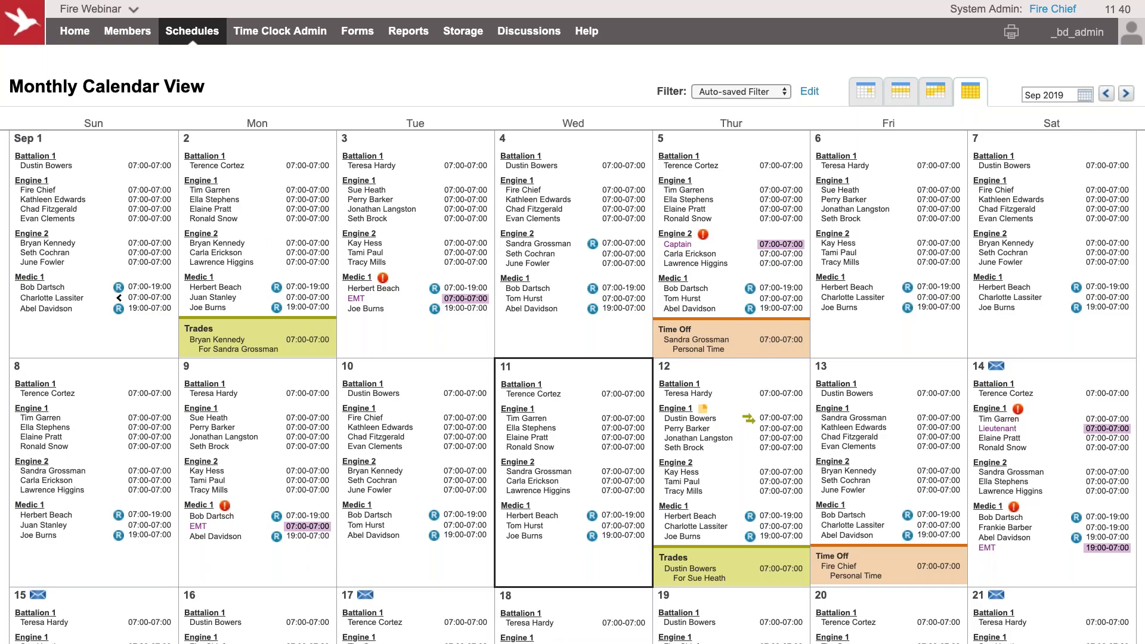
{"action": "scroll", "coordinate": [770, 537], "scroll_direction": "down", "scroll_amount": 3}
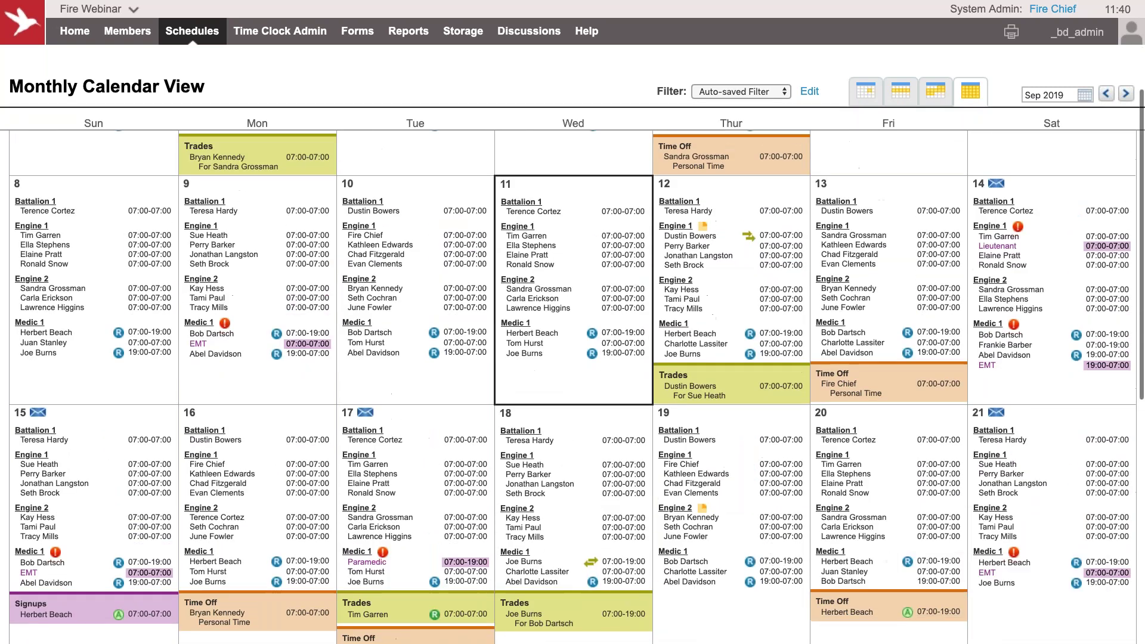
{"action": "mouse_move", "coordinate": [676, 509]}
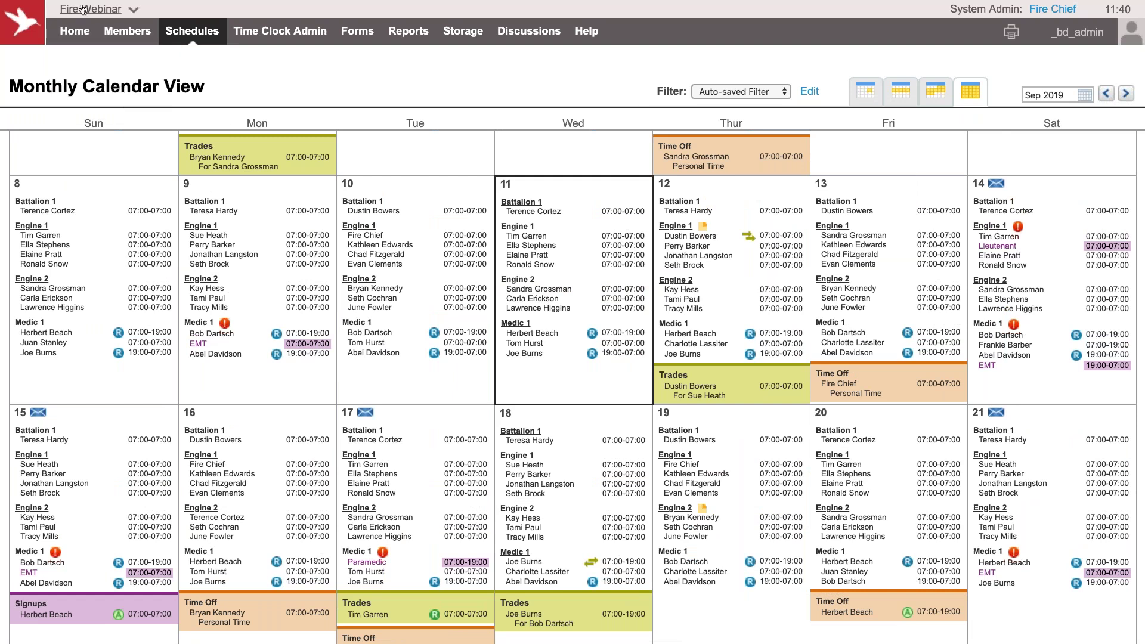
Enable Shift Labels in Setup and set the date of the first shift to Sep 1, 2019.
{"action": "mouse_move", "coordinate": [83, 10]}
{"action": "left_click", "coordinate": [97, 11]}
{"action": "left_click", "coordinate": [88, 38]}
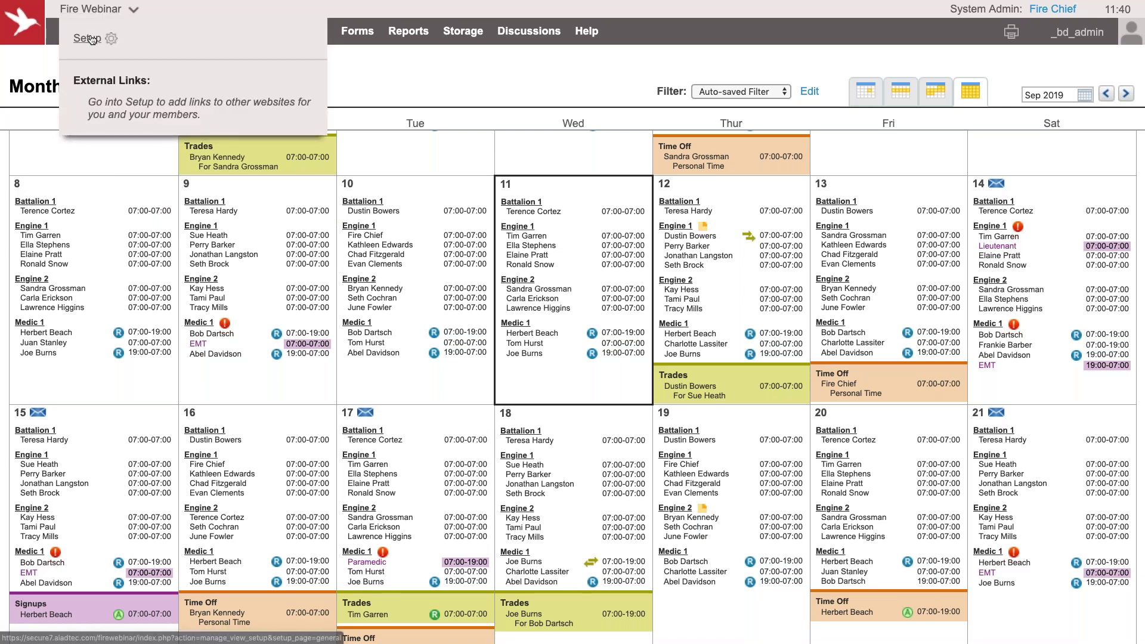
{"action": "left_click", "coordinate": [42, 263]}
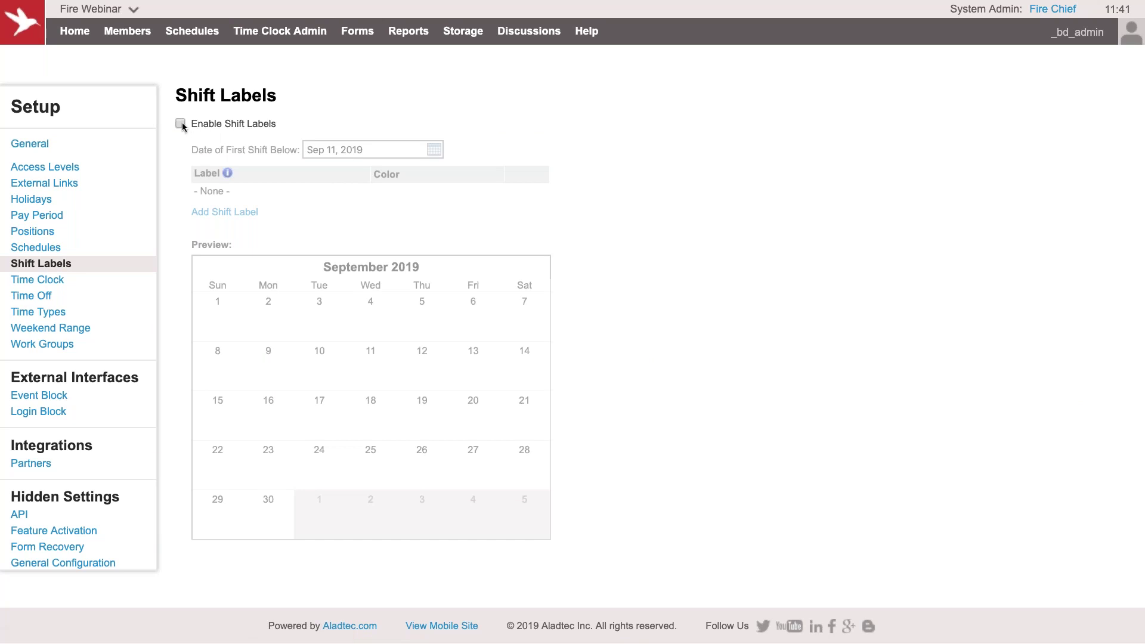
{"action": "left_click", "coordinate": [181, 124]}
{"action": "left_click", "coordinate": [331, 151]}
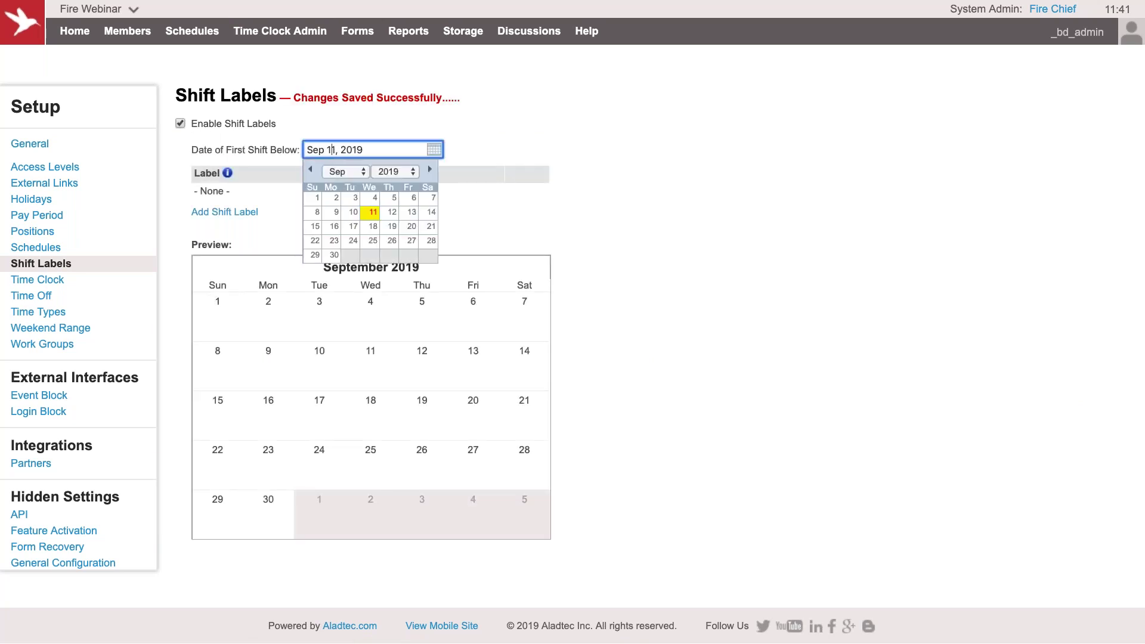
{"action": "left_click", "coordinate": [317, 197]}
Add a shift label named "A Shift" in Red.
{"action": "left_click", "coordinate": [241, 213]}
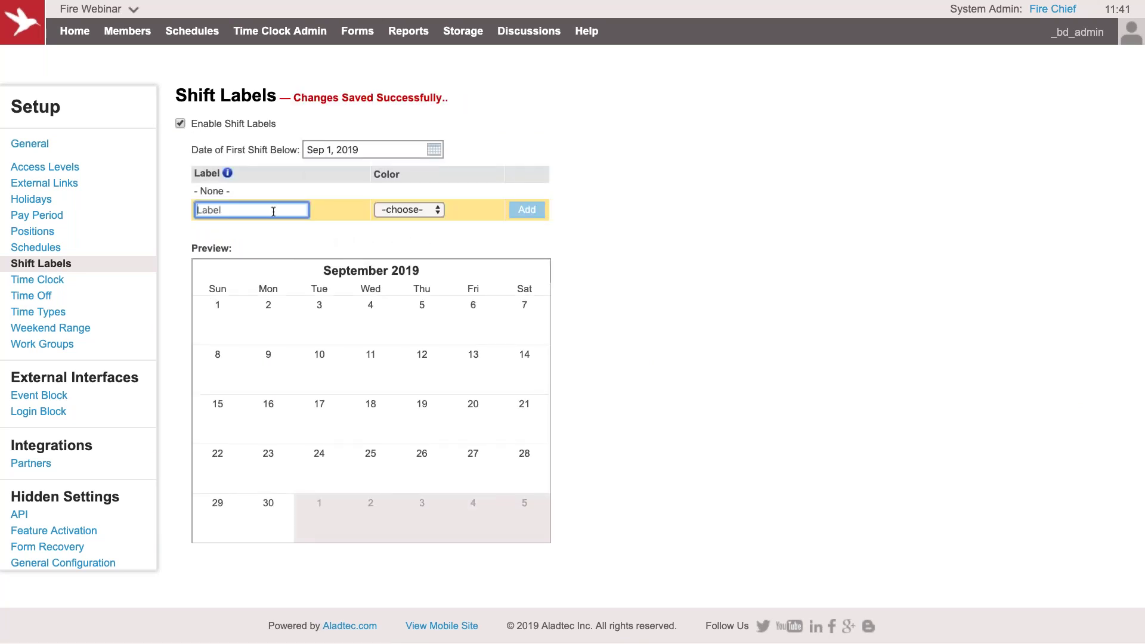
{"action": "type", "text": "A Shift"}
{"action": "left_click", "coordinate": [416, 210]}
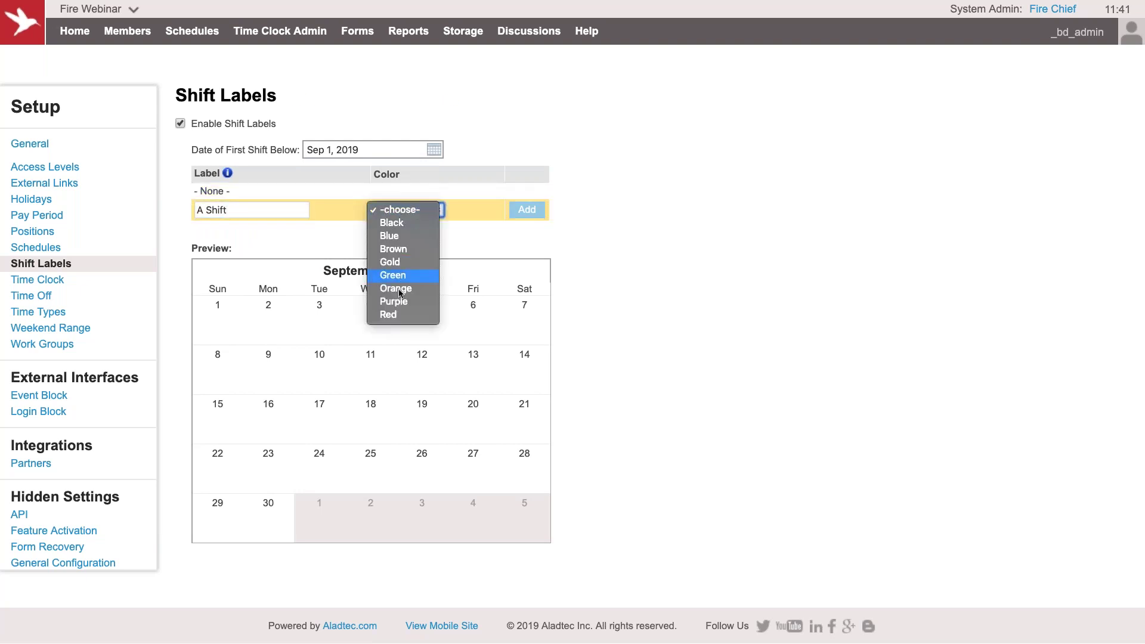
{"action": "left_click", "coordinate": [399, 302]}
{"action": "left_click", "coordinate": [410, 210]}
{"action": "left_click", "coordinate": [411, 222]}
{"action": "left_click", "coordinate": [536, 210]}
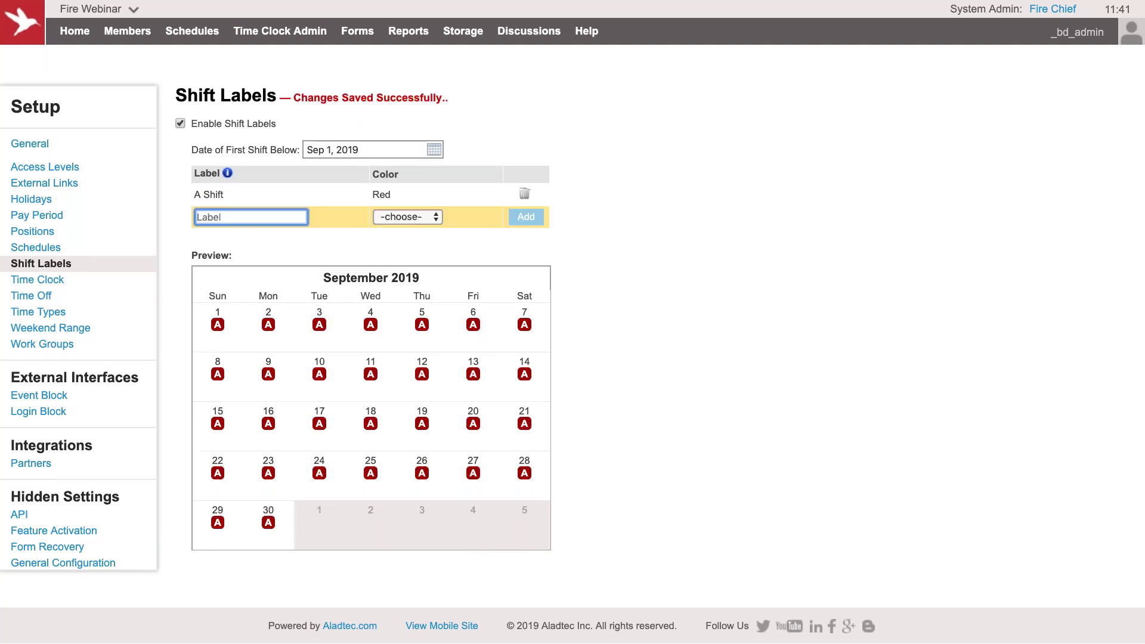
Add a shift label named "B Shift" in Blue.
{"action": "type", "text": "B Shift"}
{"action": "left_click", "coordinate": [380, 218]}
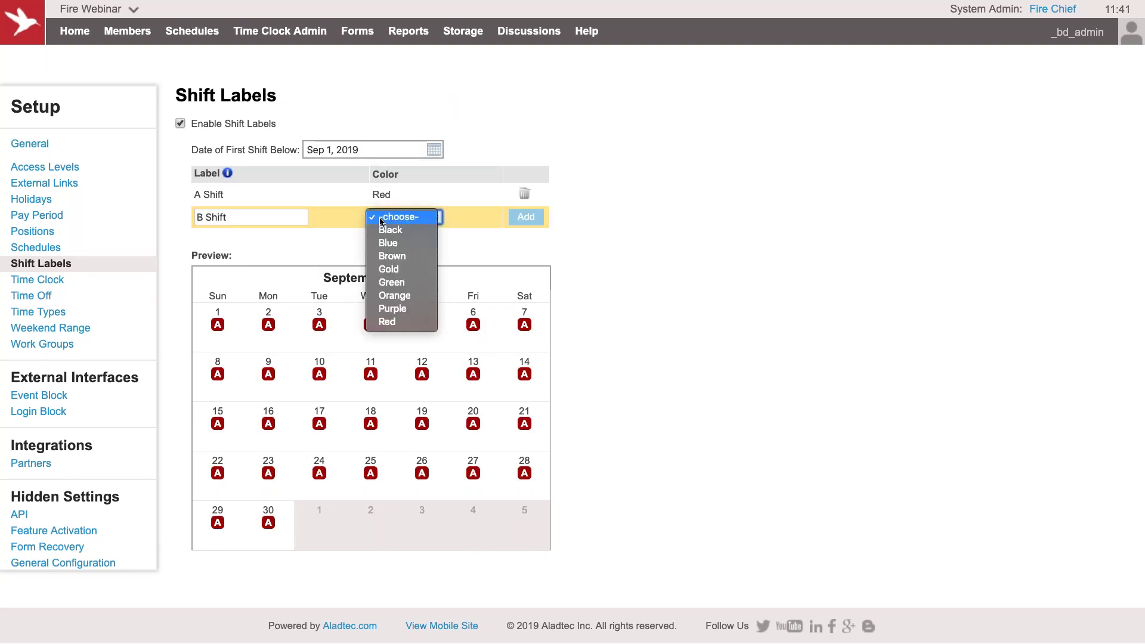
{"action": "left_click", "coordinate": [408, 244]}
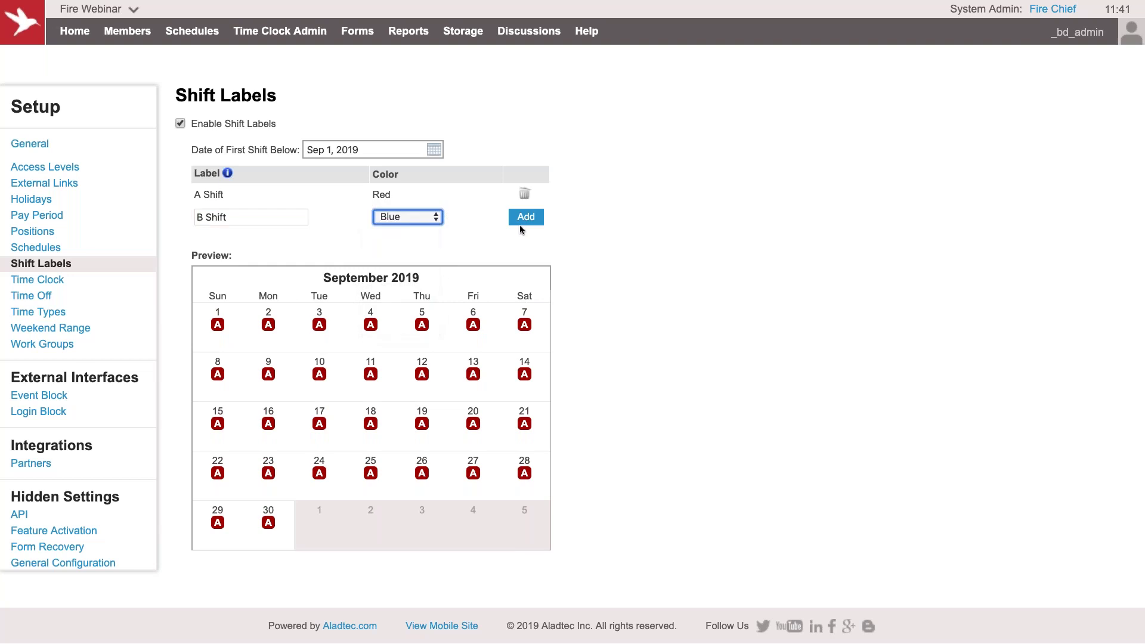
{"action": "left_click", "coordinate": [527, 216]}
Add a shift label named "C Shift" in Green.
{"action": "type", "text": "C Shift"}
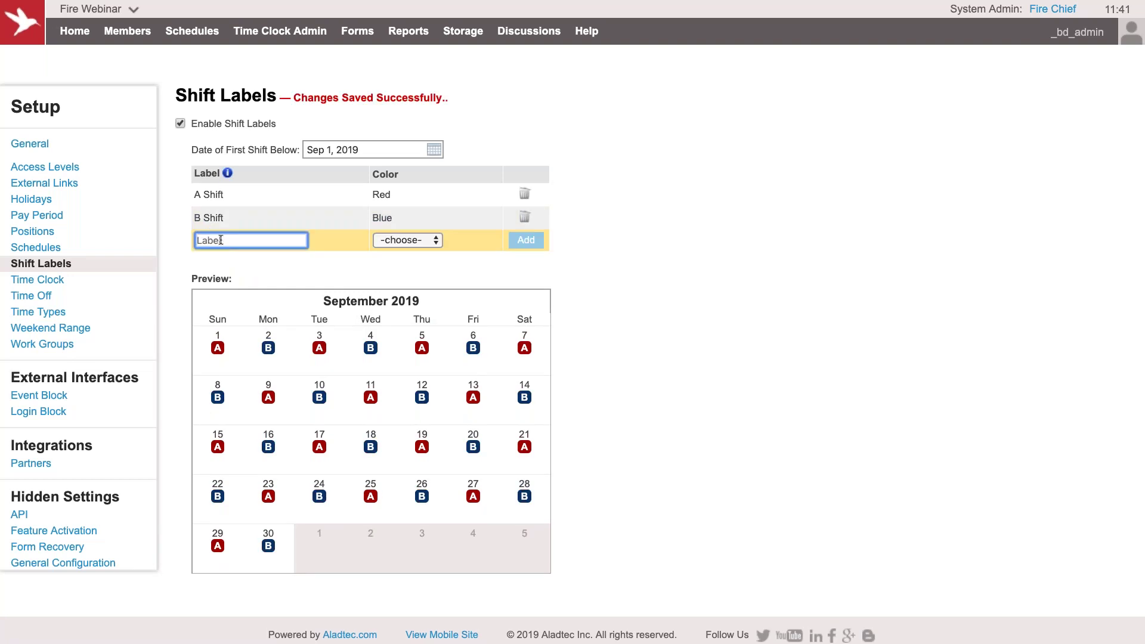
{"action": "left_click", "coordinate": [423, 241]}
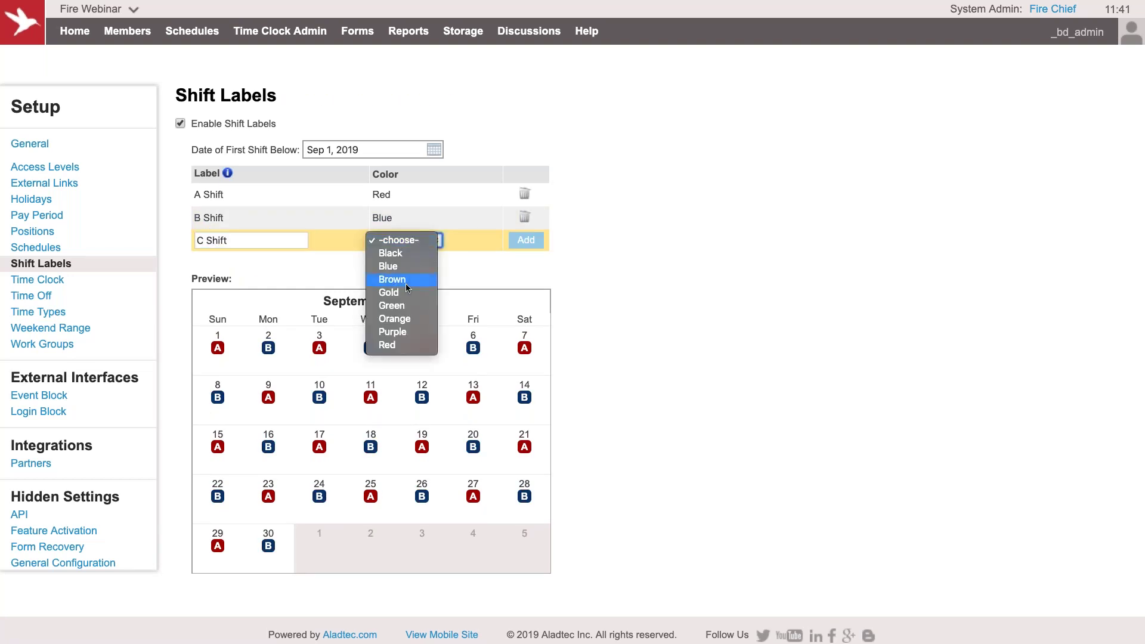
{"action": "left_click", "coordinate": [394, 306]}
{"action": "left_click", "coordinate": [517, 244]}
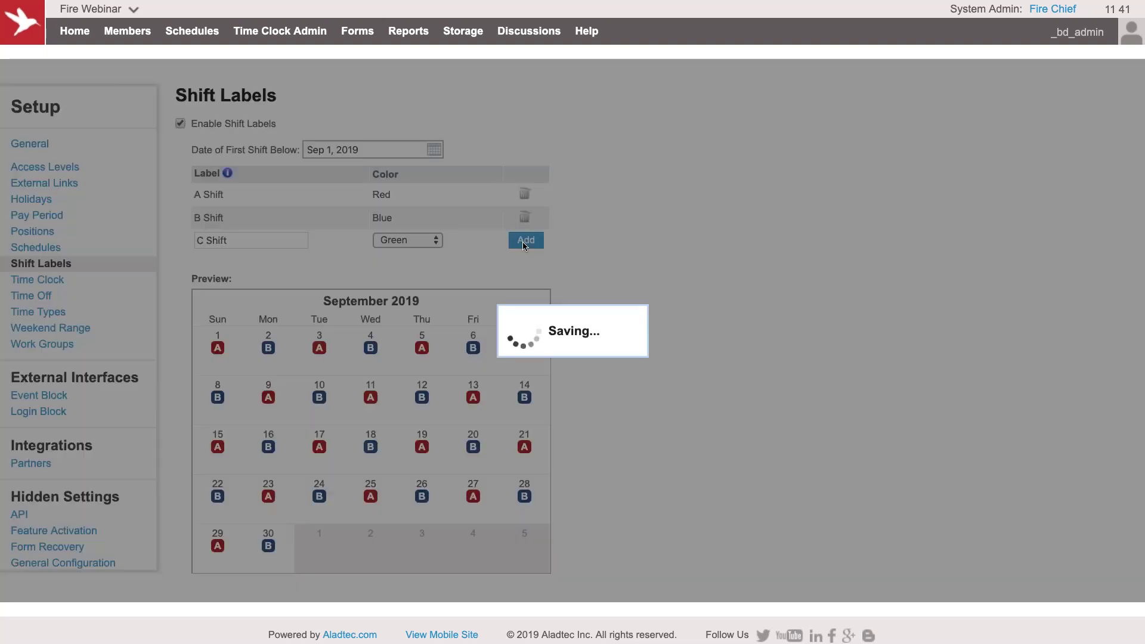
Open the monthly schedule view and examine the shift labels on the calendar days.
{"action": "mouse_move", "coordinate": [183, 44]}
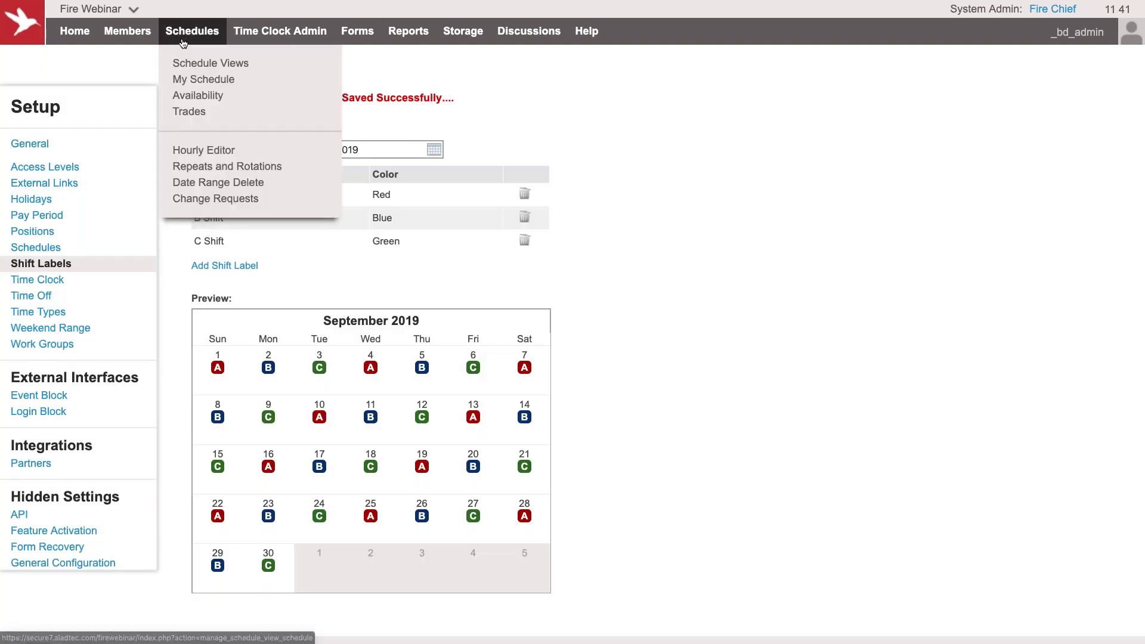
{"action": "left_click", "coordinate": [190, 63]}
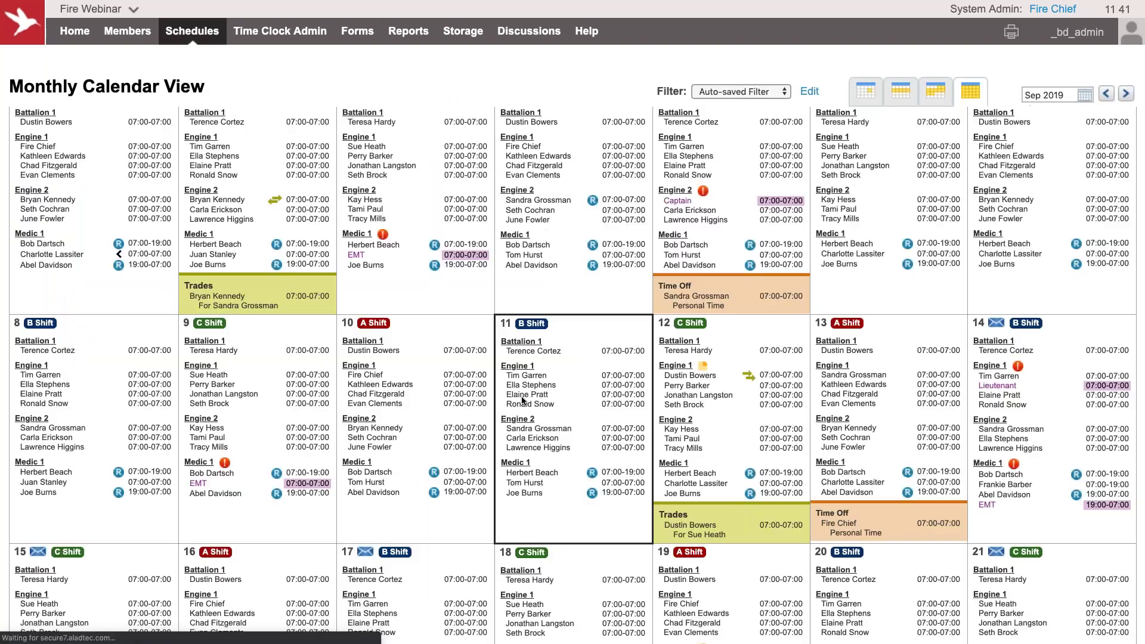
{"action": "scroll", "coordinate": [521, 388], "scroll_direction": "down", "scroll_amount": 2}
{"action": "scroll", "coordinate": [456, 356], "scroll_direction": "down", "scroll_amount": 3}
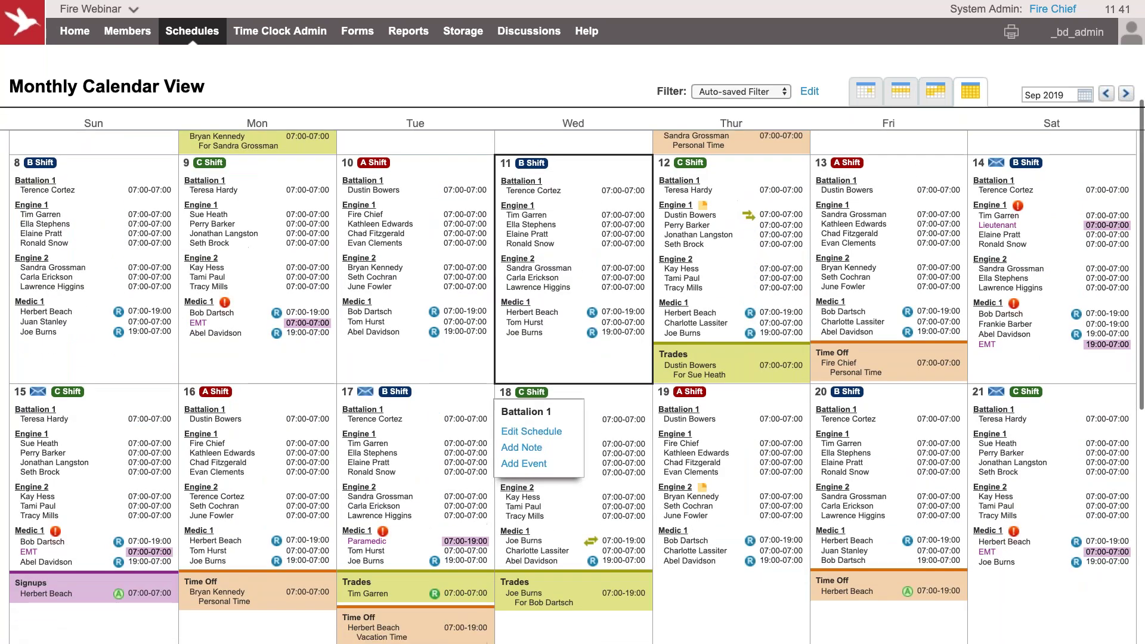
{"action": "mouse_move", "coordinate": [454, 267]}
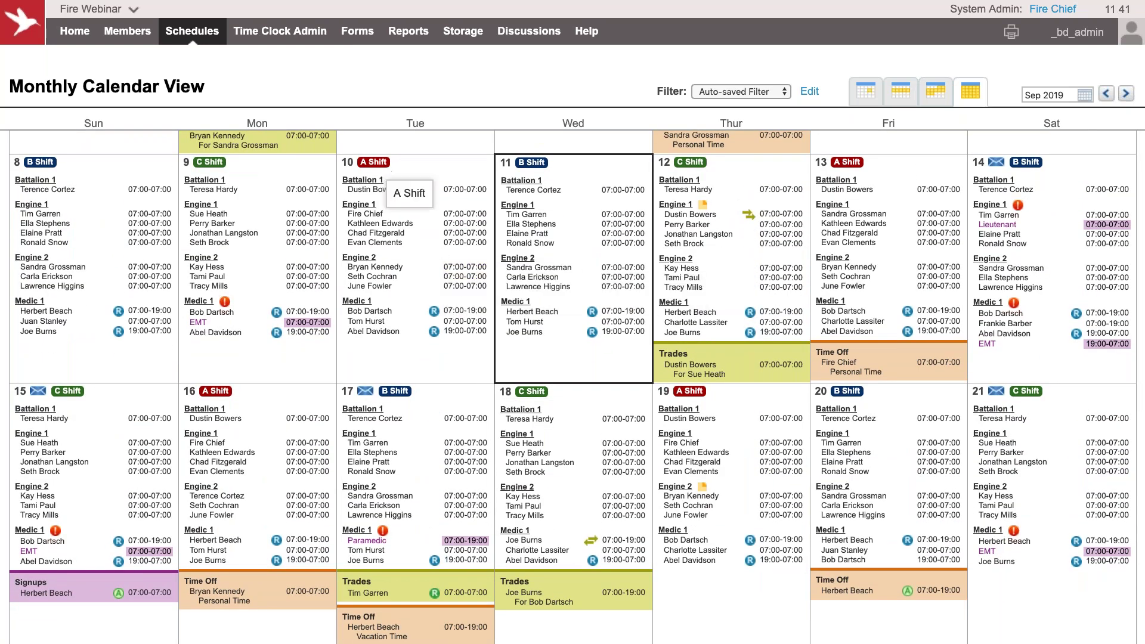
{"action": "mouse_move", "coordinate": [701, 174]}
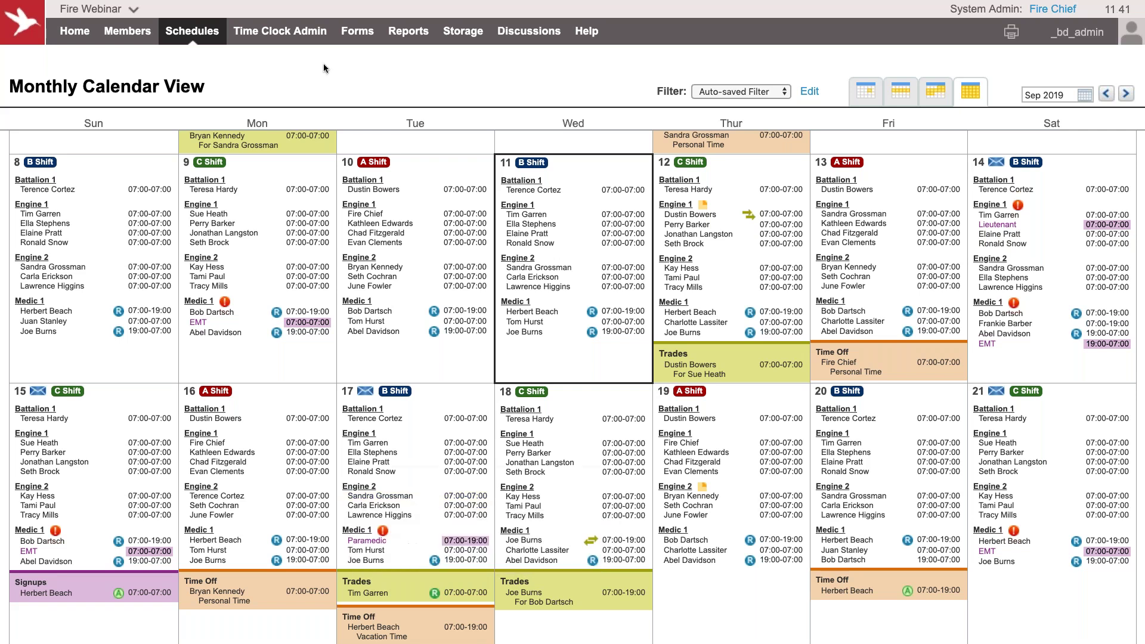
Open the Part Time work group's settings in Setup and enable its contiguous hours, total hours and minimum time off limits.
{"action": "left_click", "coordinate": [99, 11]}
{"action": "left_click", "coordinate": [90, 41]}
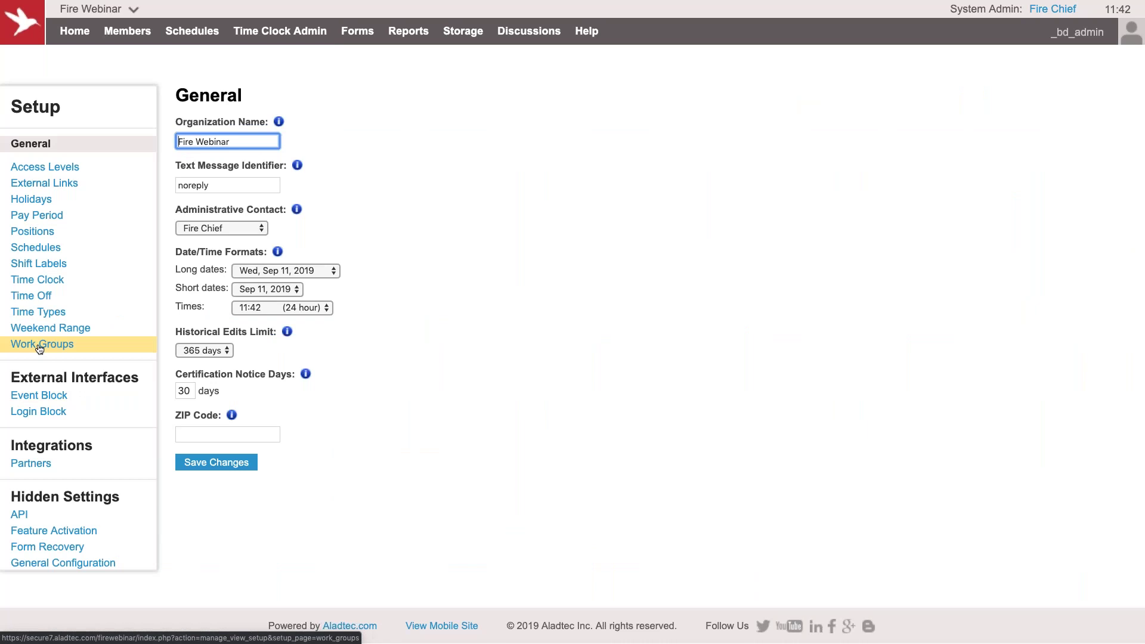
{"action": "left_click", "coordinate": [39, 346]}
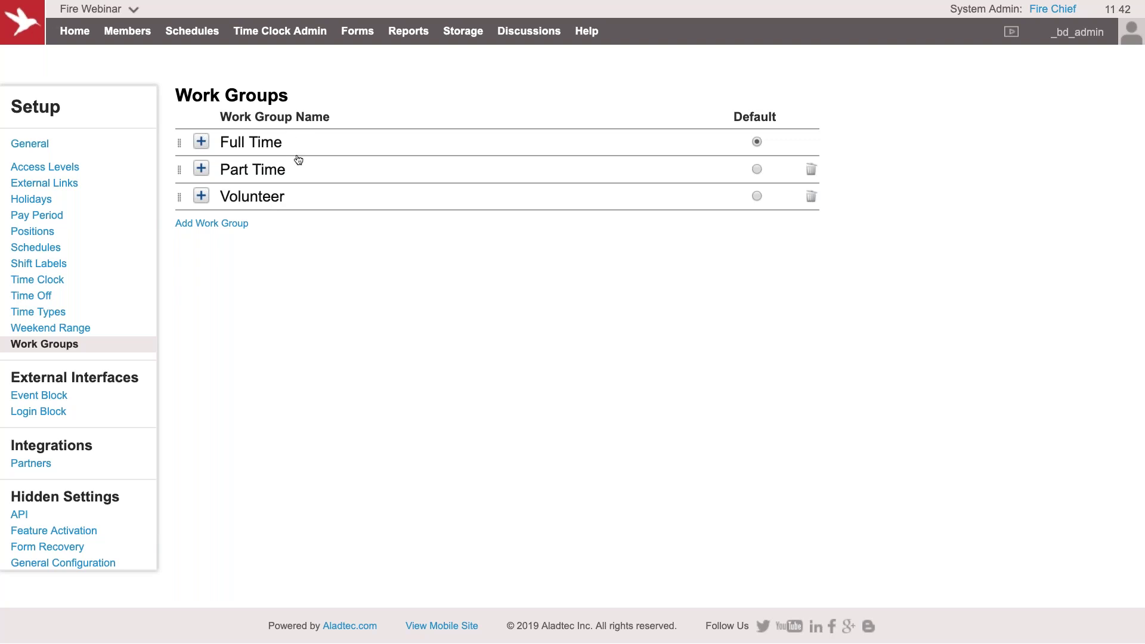
{"action": "left_click", "coordinate": [373, 165]}
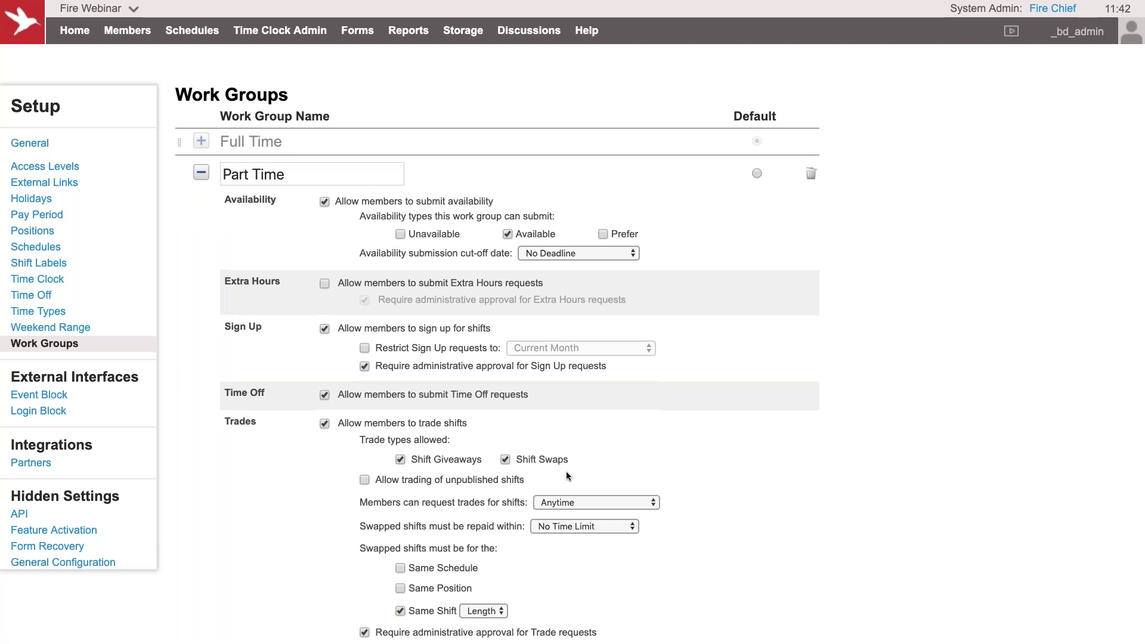
{"action": "scroll", "coordinate": [567, 472], "scroll_direction": "down", "scroll_amount": 6}
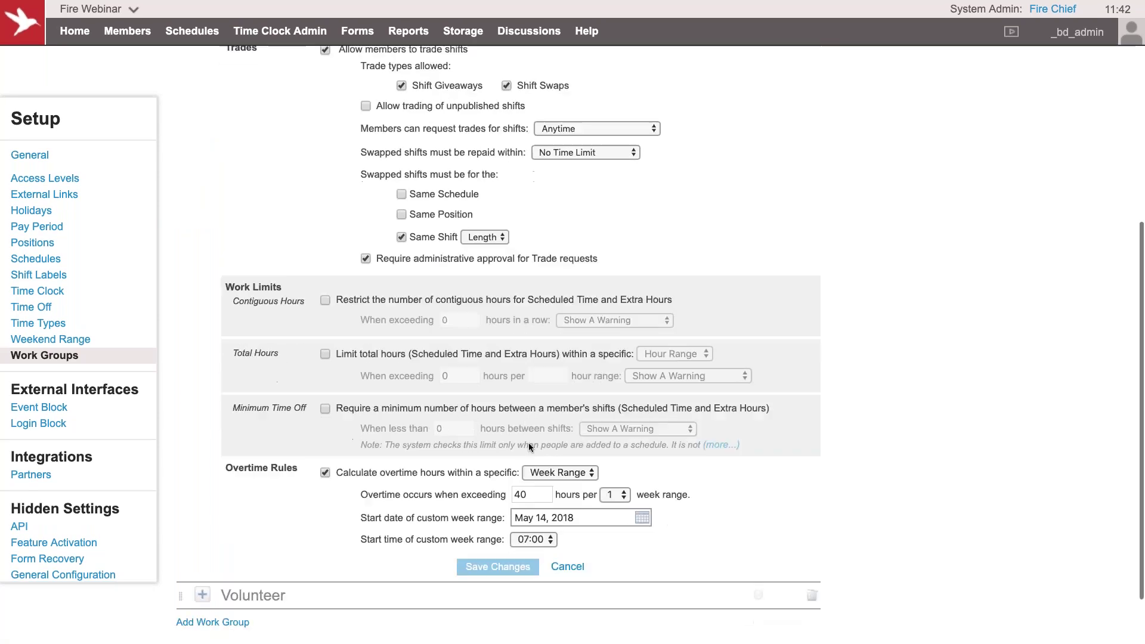
{"action": "left_click", "coordinate": [325, 300]}
{"action": "left_click", "coordinate": [322, 353]}
{"action": "left_click", "coordinate": [322, 406]}
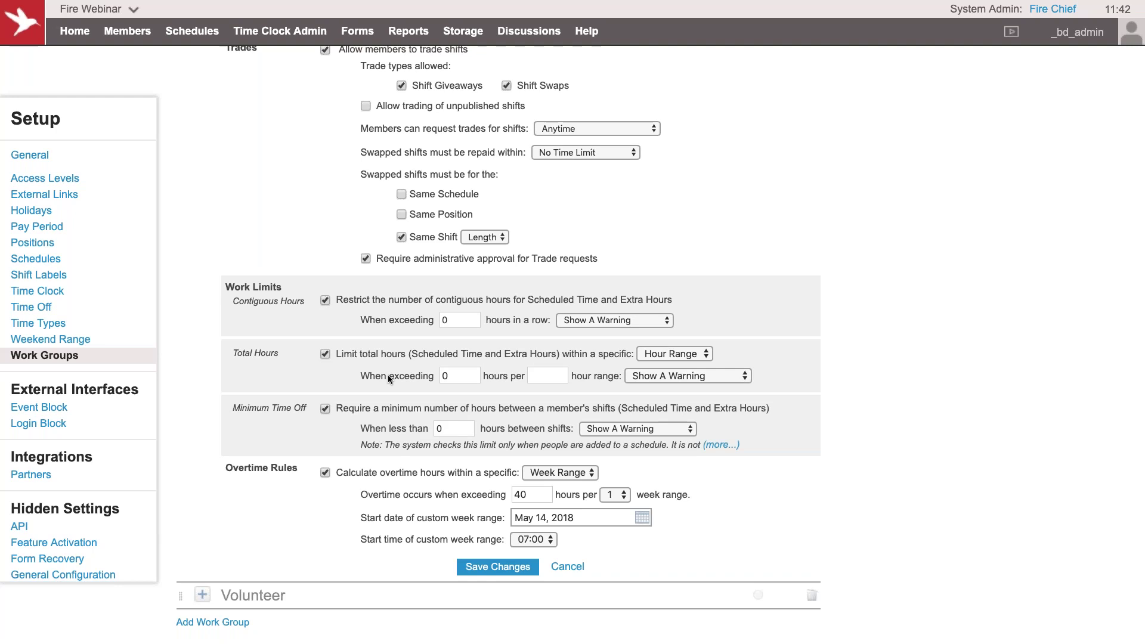
Set the Part Time work group's contiguous hours limit to 24 hours in a row.
{"action": "left_click", "coordinate": [458, 324]}
{"action": "key", "text": "BackSpace"}
{"action": "type", "text": "24"}
{"action": "left_click", "coordinate": [480, 335]}
Limit the Part Time group's total hours to 36 per Week and set the rule to Do Not Allow when exceeded.
{"action": "left_click", "coordinate": [677, 356]}
{"action": "left_click", "coordinate": [667, 384]}
{"action": "left_click", "coordinate": [458, 372]}
{"action": "key", "text": "BackSpace"}
{"action": "type", "text": "36"}
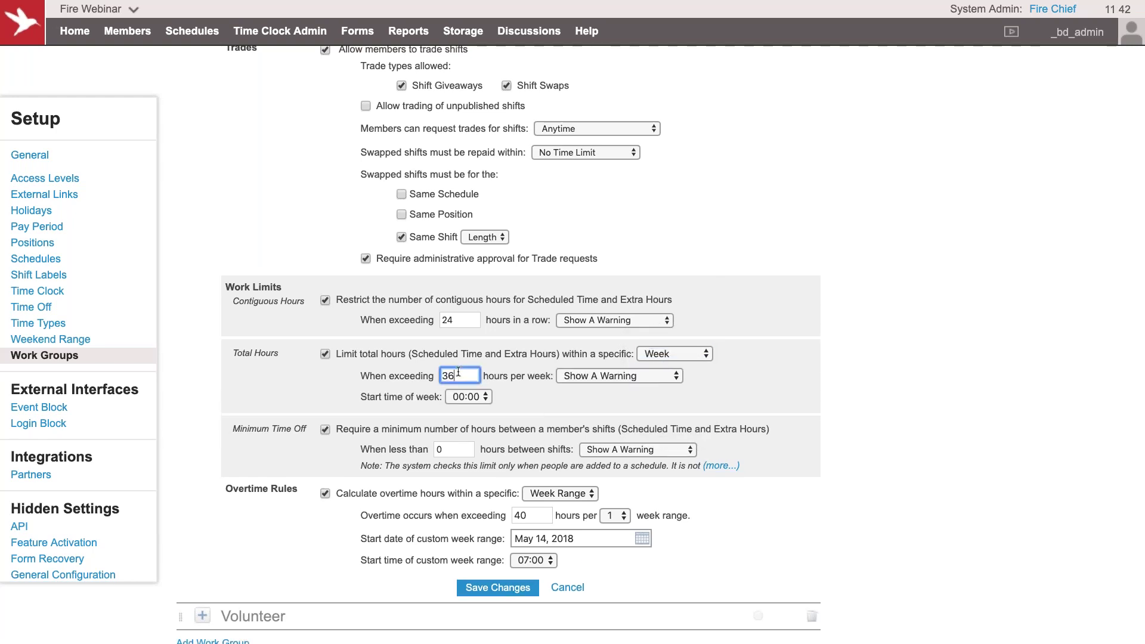
{"action": "left_click", "coordinate": [610, 378]}
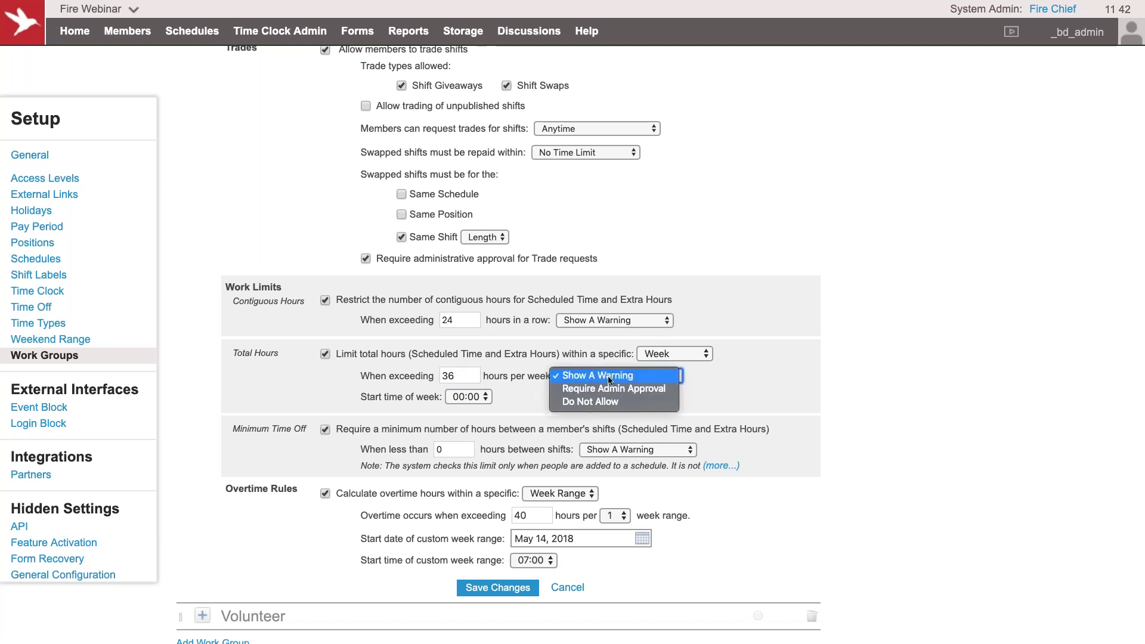
{"action": "left_click", "coordinate": [606, 402]}
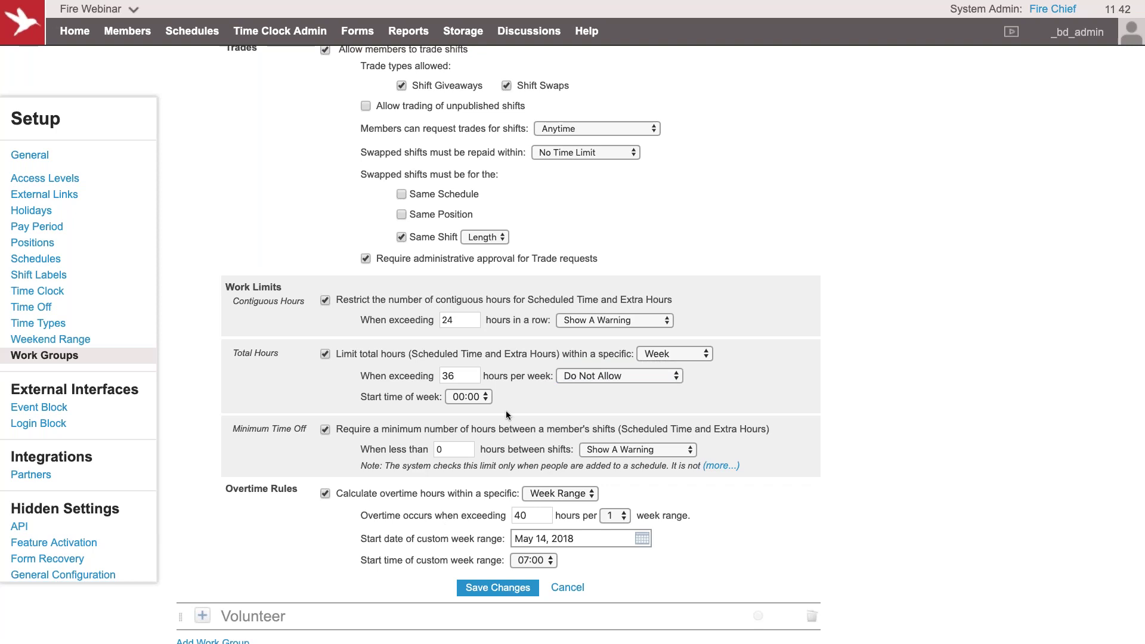
Review the Part Time work group's availability, sign-up, time off, trade, work limit and overtime rules.
{"action": "scroll", "coordinate": [506, 410], "scroll_direction": "up", "scroll_amount": 6}
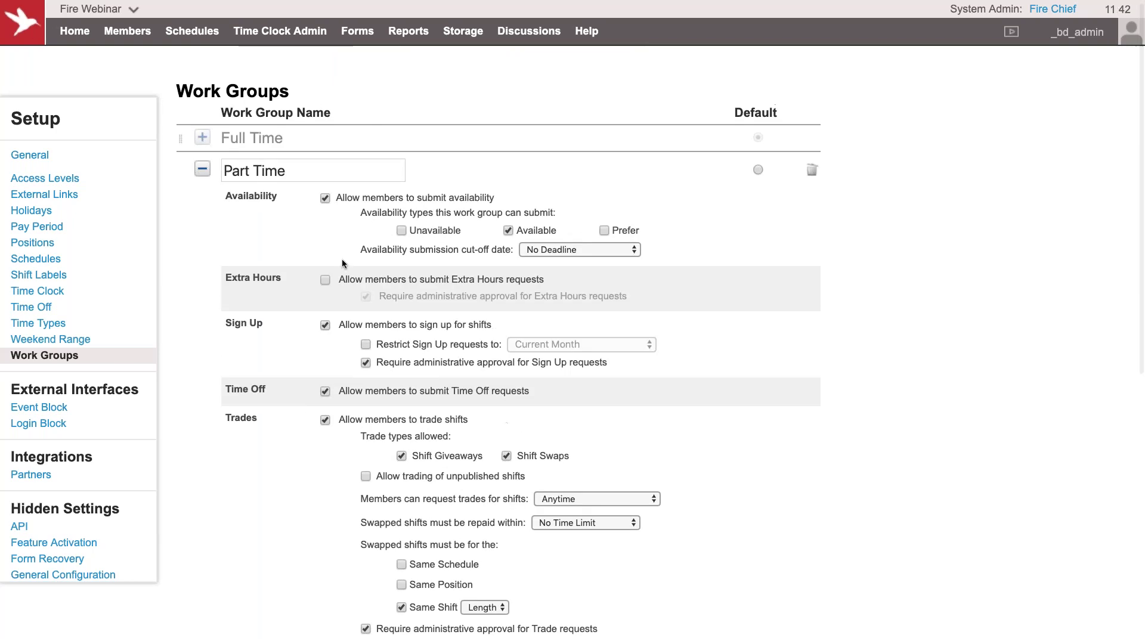
{"action": "scroll", "coordinate": [326, 457], "scroll_direction": "down", "scroll_amount": 3}
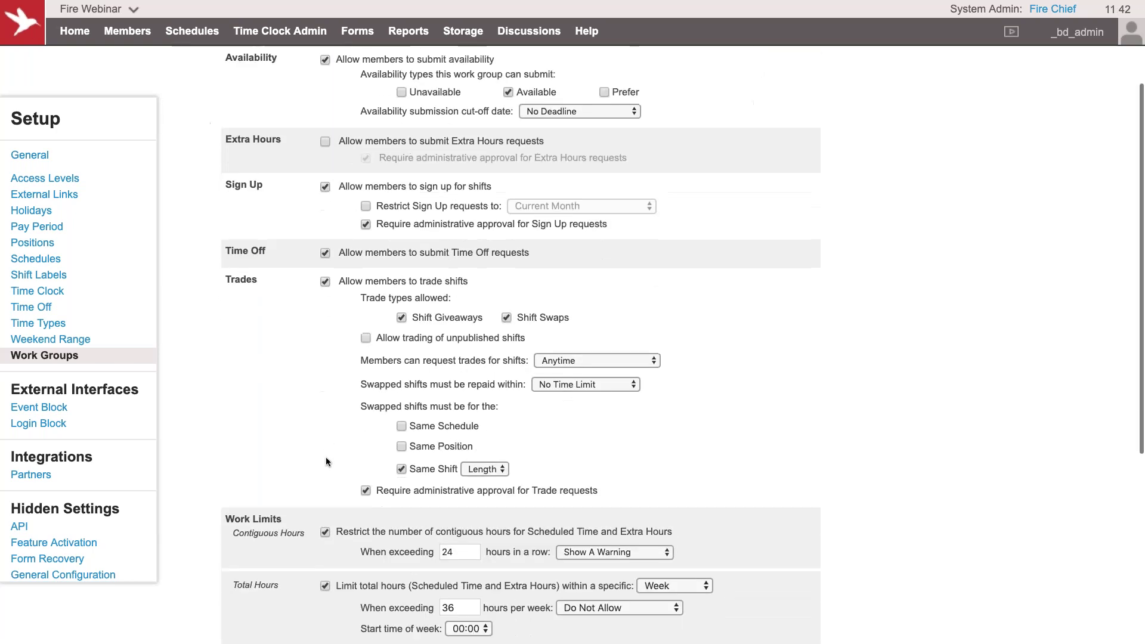
{"action": "scroll", "coordinate": [326, 457], "scroll_direction": "down", "scroll_amount": 3}
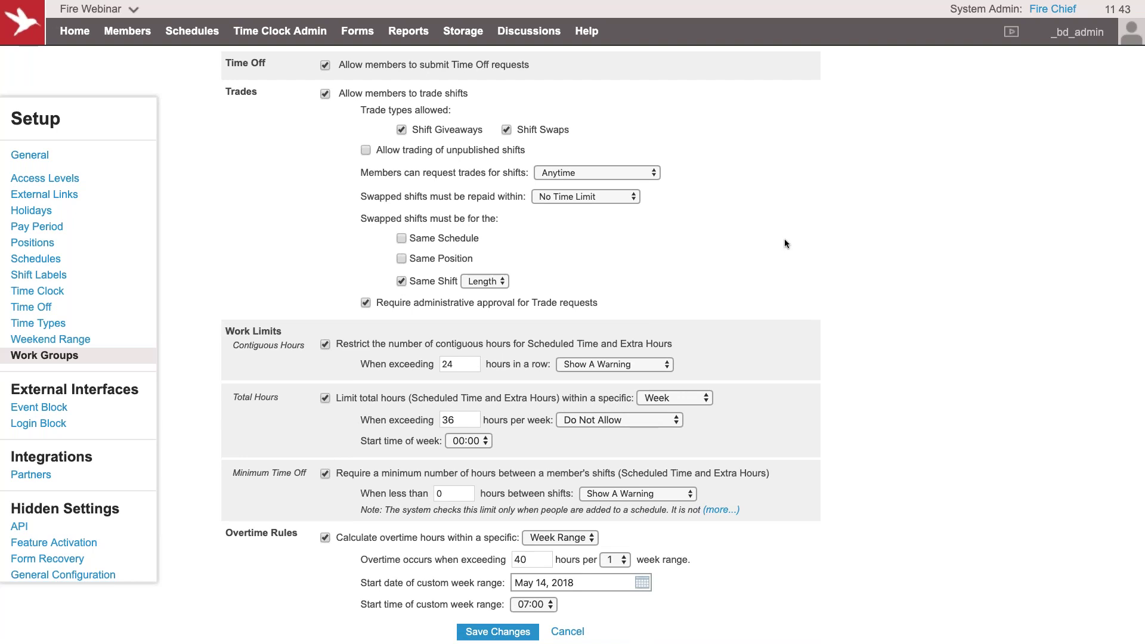
{"action": "scroll", "coordinate": [785, 243], "scroll_direction": "up", "scroll_amount": 2}
{"action": "scroll", "coordinate": [786, 243], "scroll_direction": "up", "scroll_amount": 1}
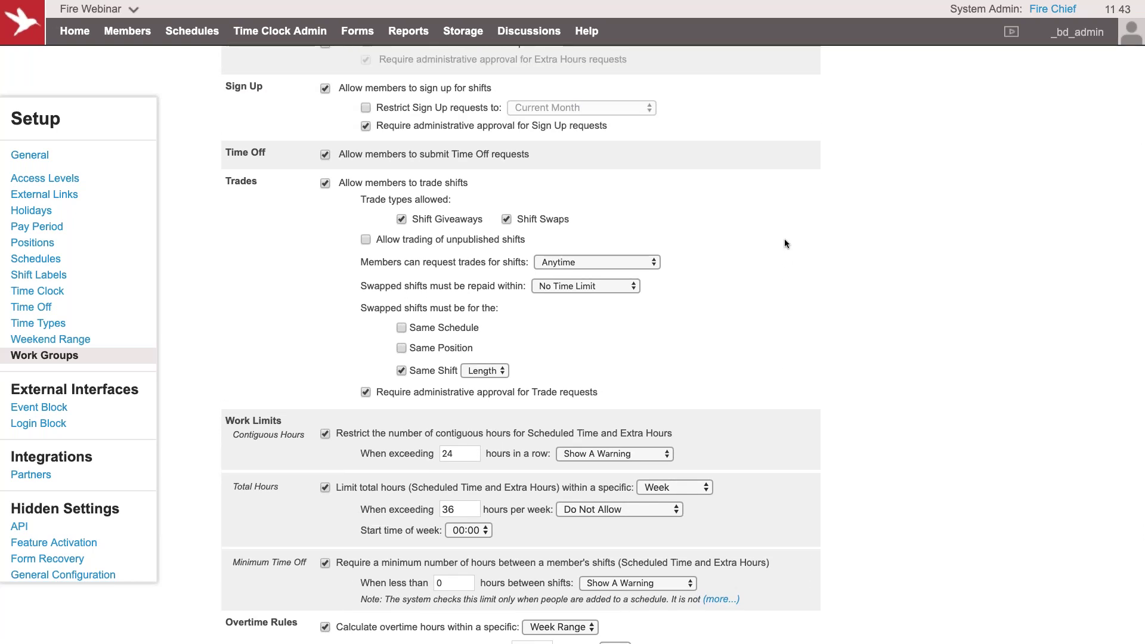
{"action": "scroll", "coordinate": [785, 244], "scroll_direction": "up", "scroll_amount": 1}
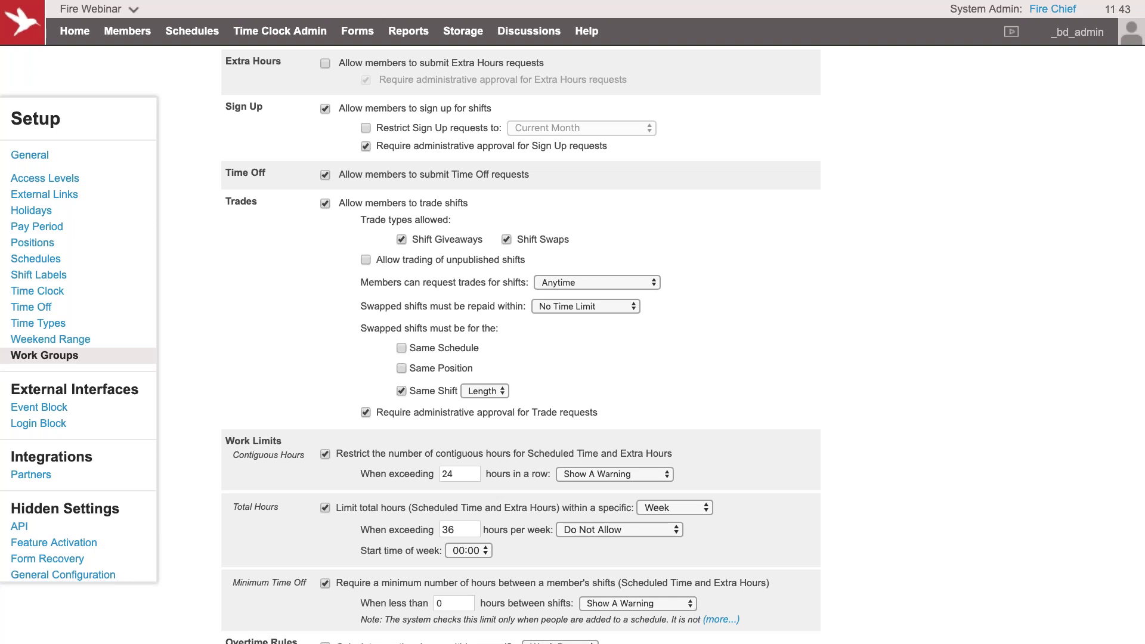
Examine the possible partner integrations and return to the Shift Labels setup page.
{"action": "left_click", "coordinate": [31, 475]}
{"action": "left_click", "coordinate": [670, 216]}
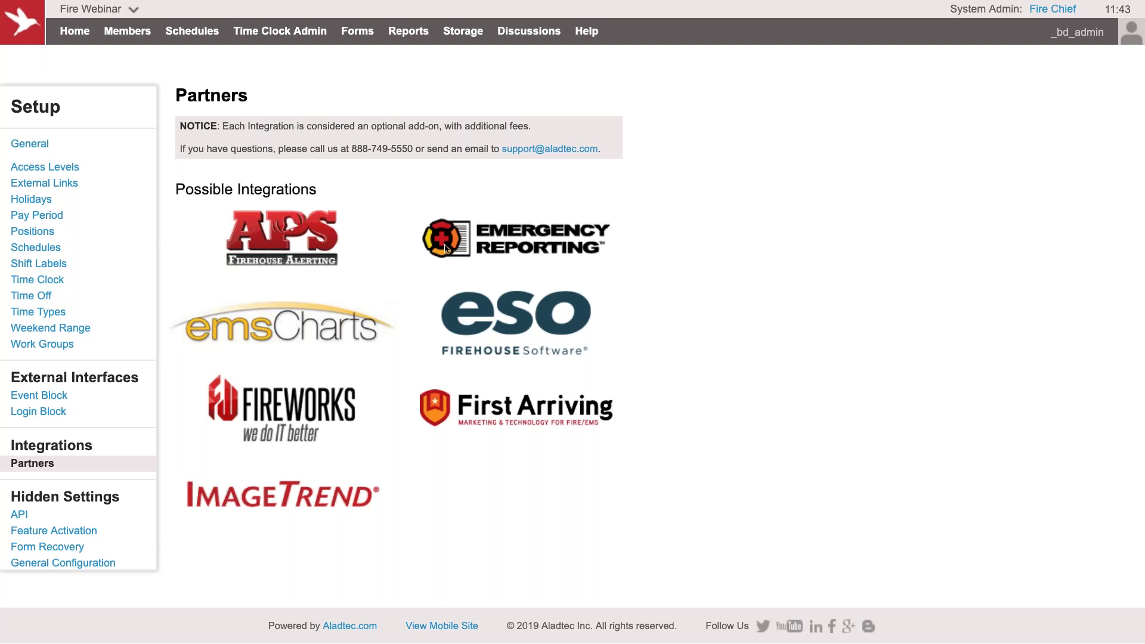
{"action": "left_click", "coordinate": [34, 264]}
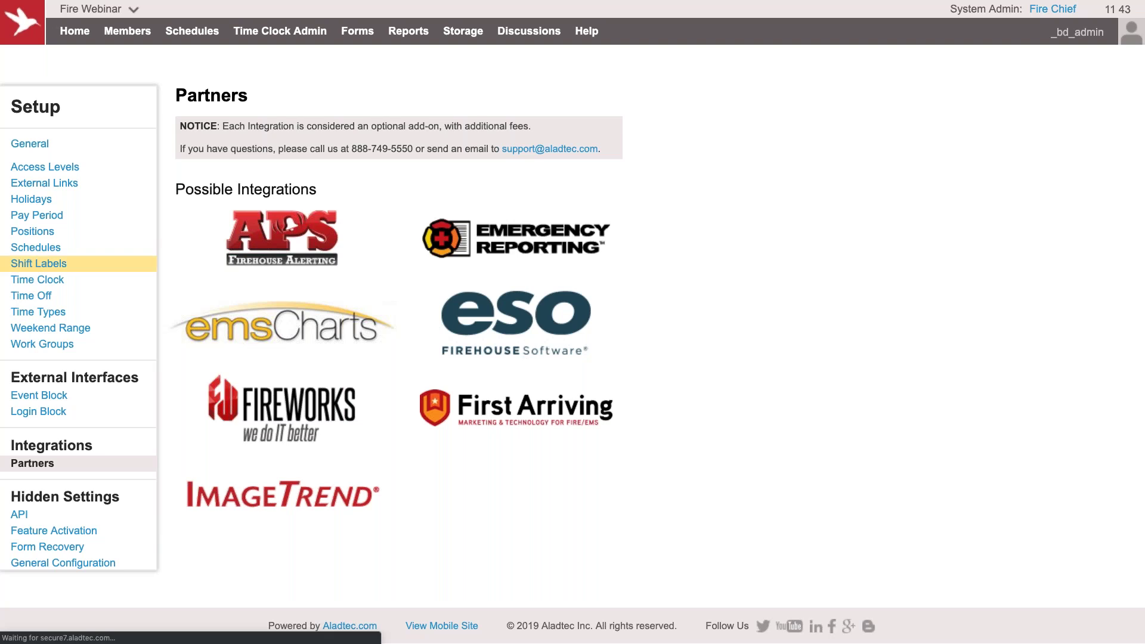
{"action": "scroll", "coordinate": [45, 412], "scroll_direction": "down", "scroll_amount": 3}
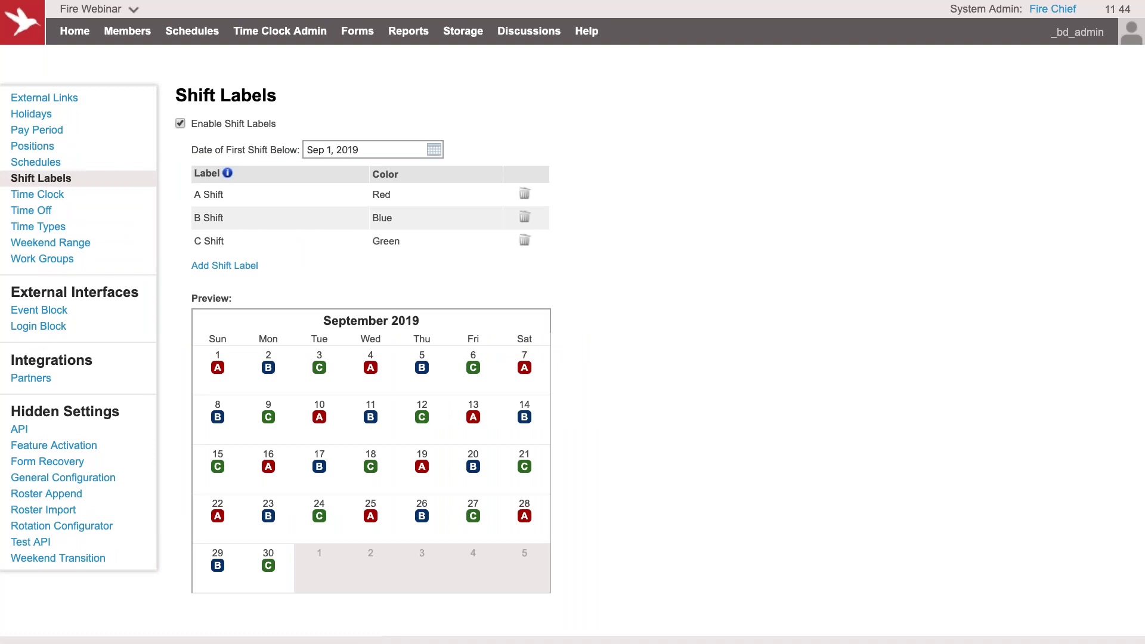
View the Scheduled Time report and return to the home dashboard.
{"action": "left_click", "coordinate": [406, 48]}
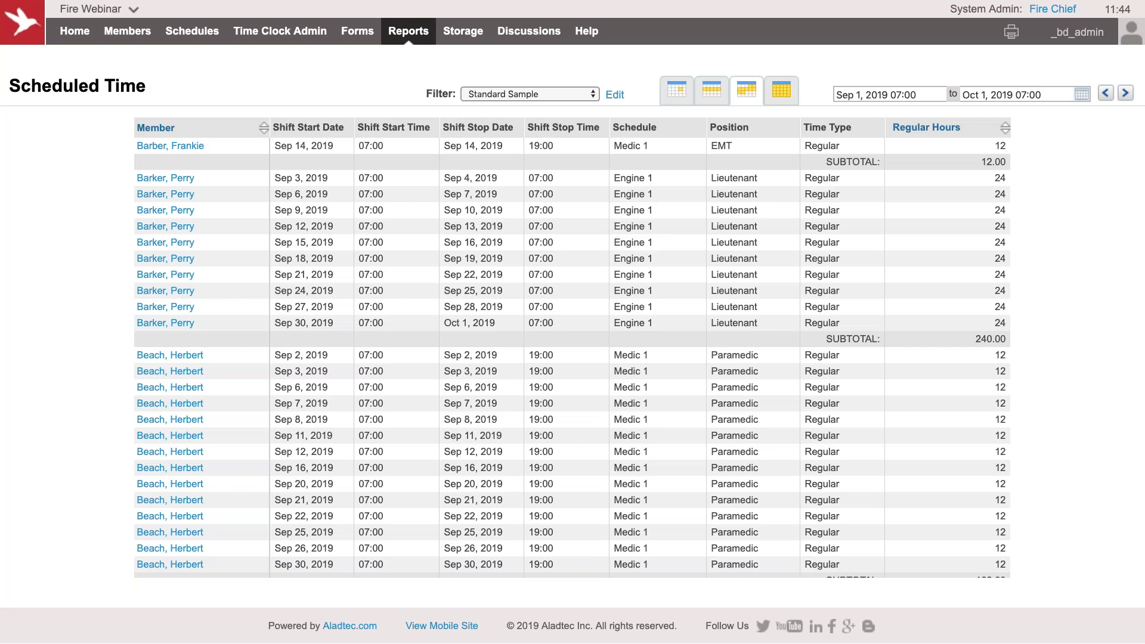
{"action": "left_click", "coordinate": [78, 34]}
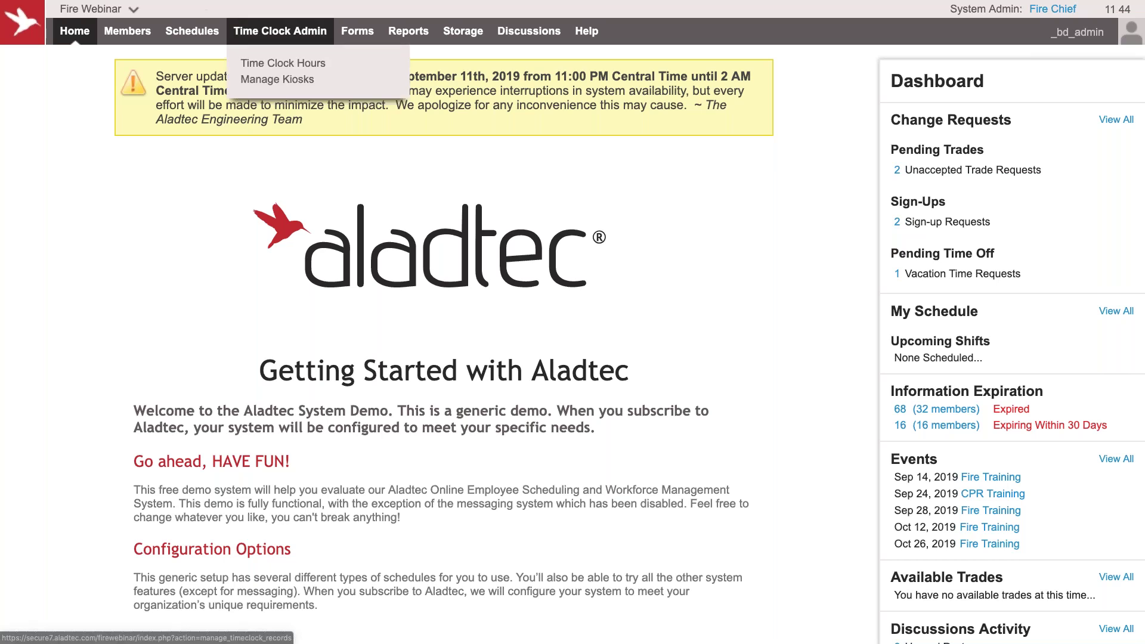
Go to time clock kiosk management and open the Time Clock Kiosk page.
{"action": "left_click", "coordinate": [263, 78]}
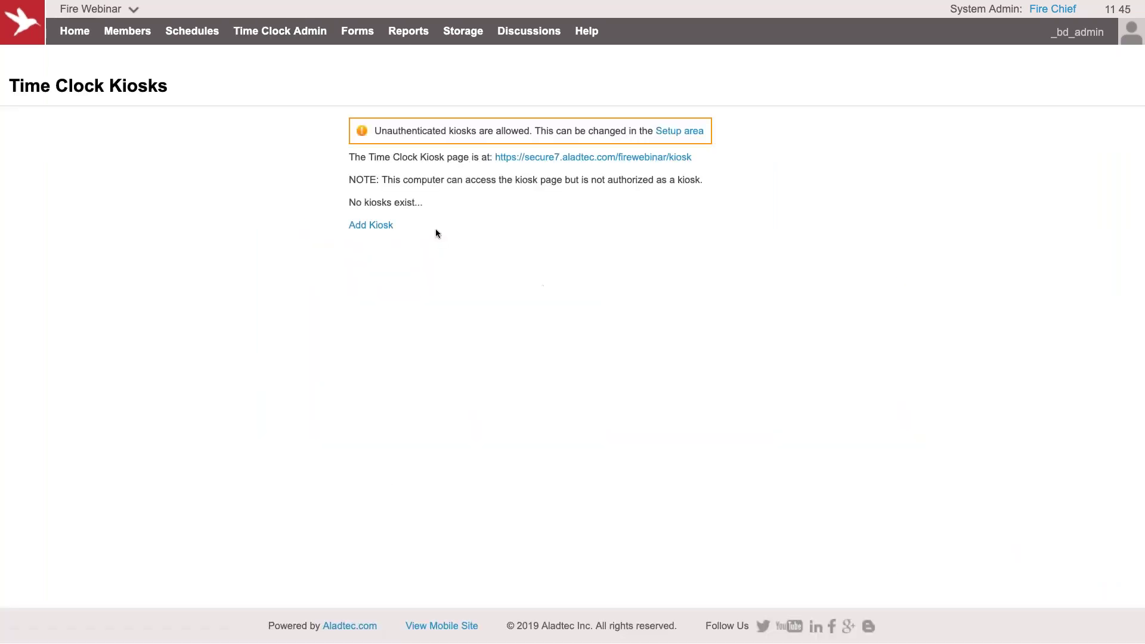
{"action": "left_click", "coordinate": [578, 163]}
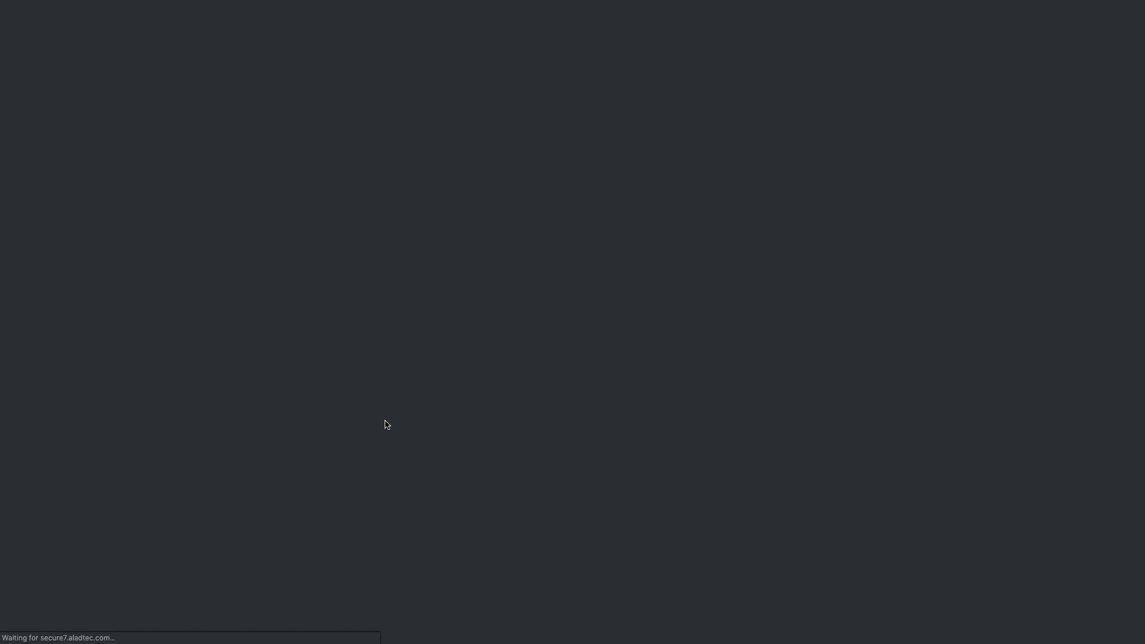